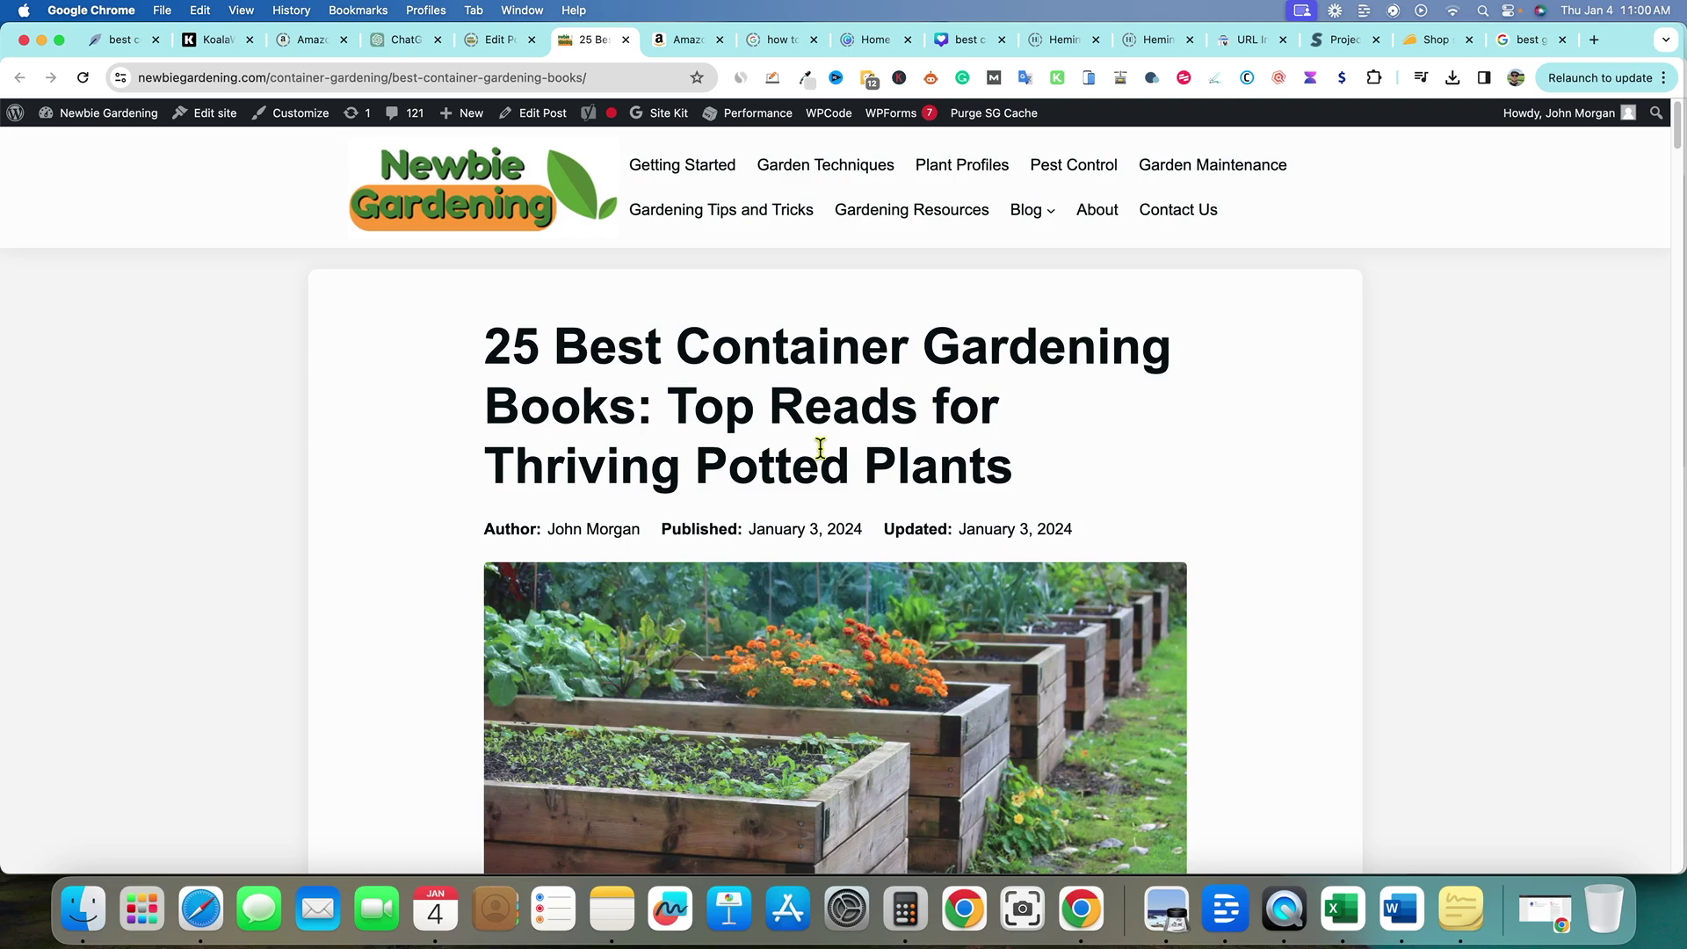
# Filter SERPROBOT's Newbie Gardening keywords to the Koala Single tag and review the rankings.
pyautogui.click(1348, 43)
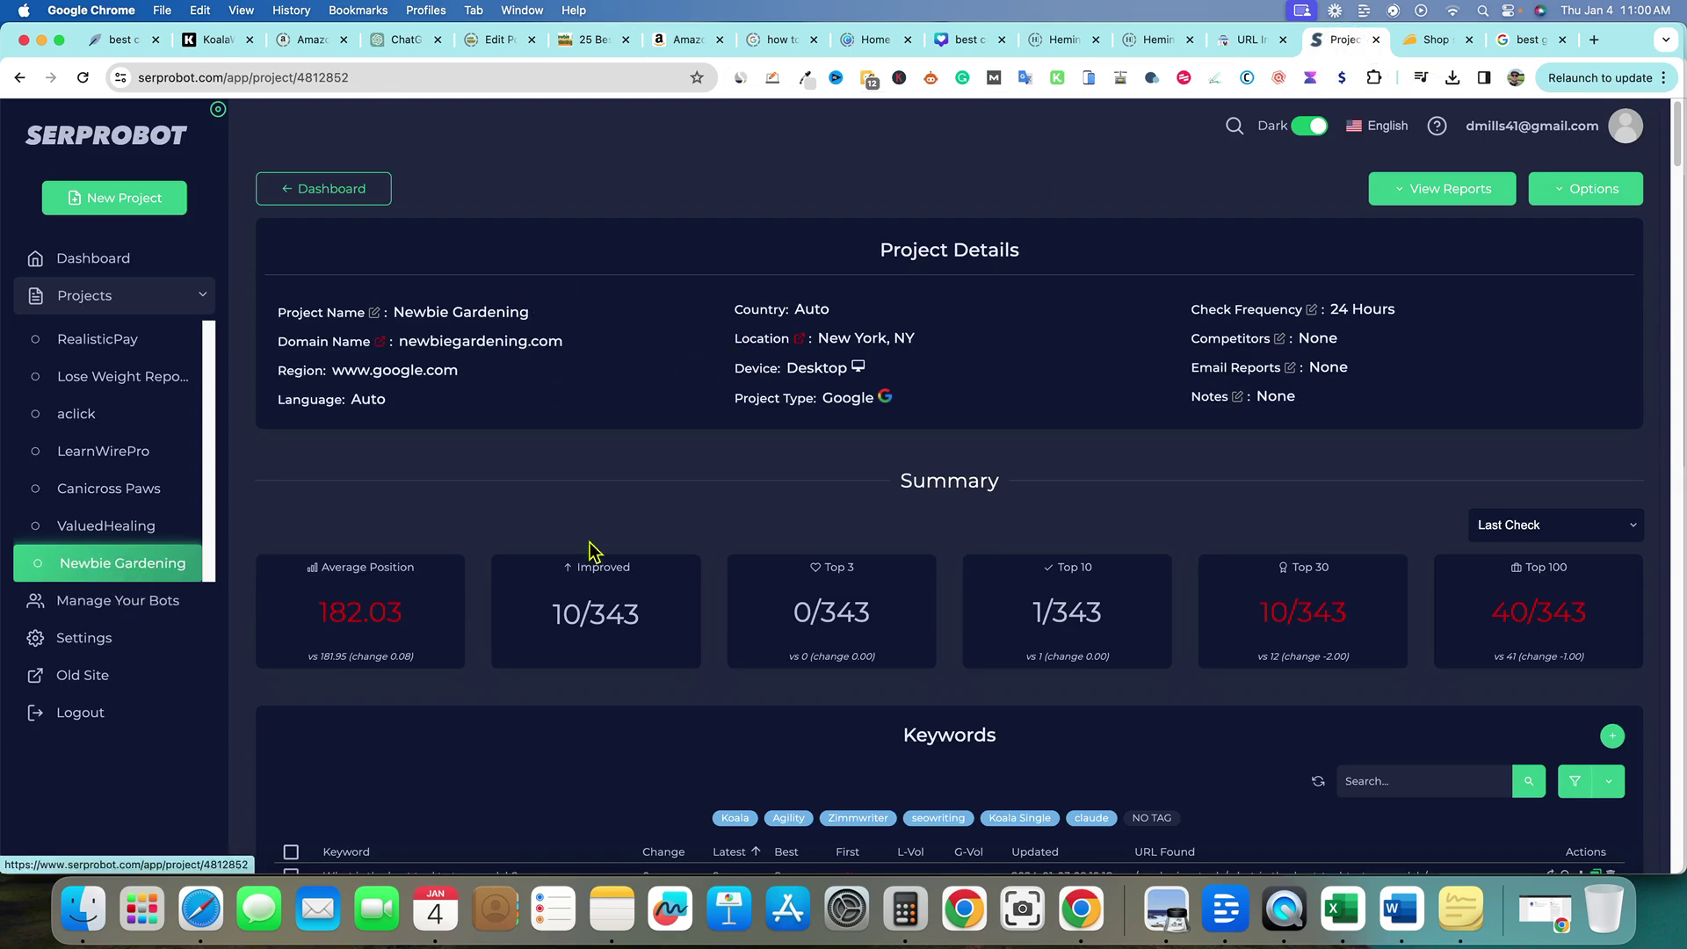
pyautogui.click(1016, 820)
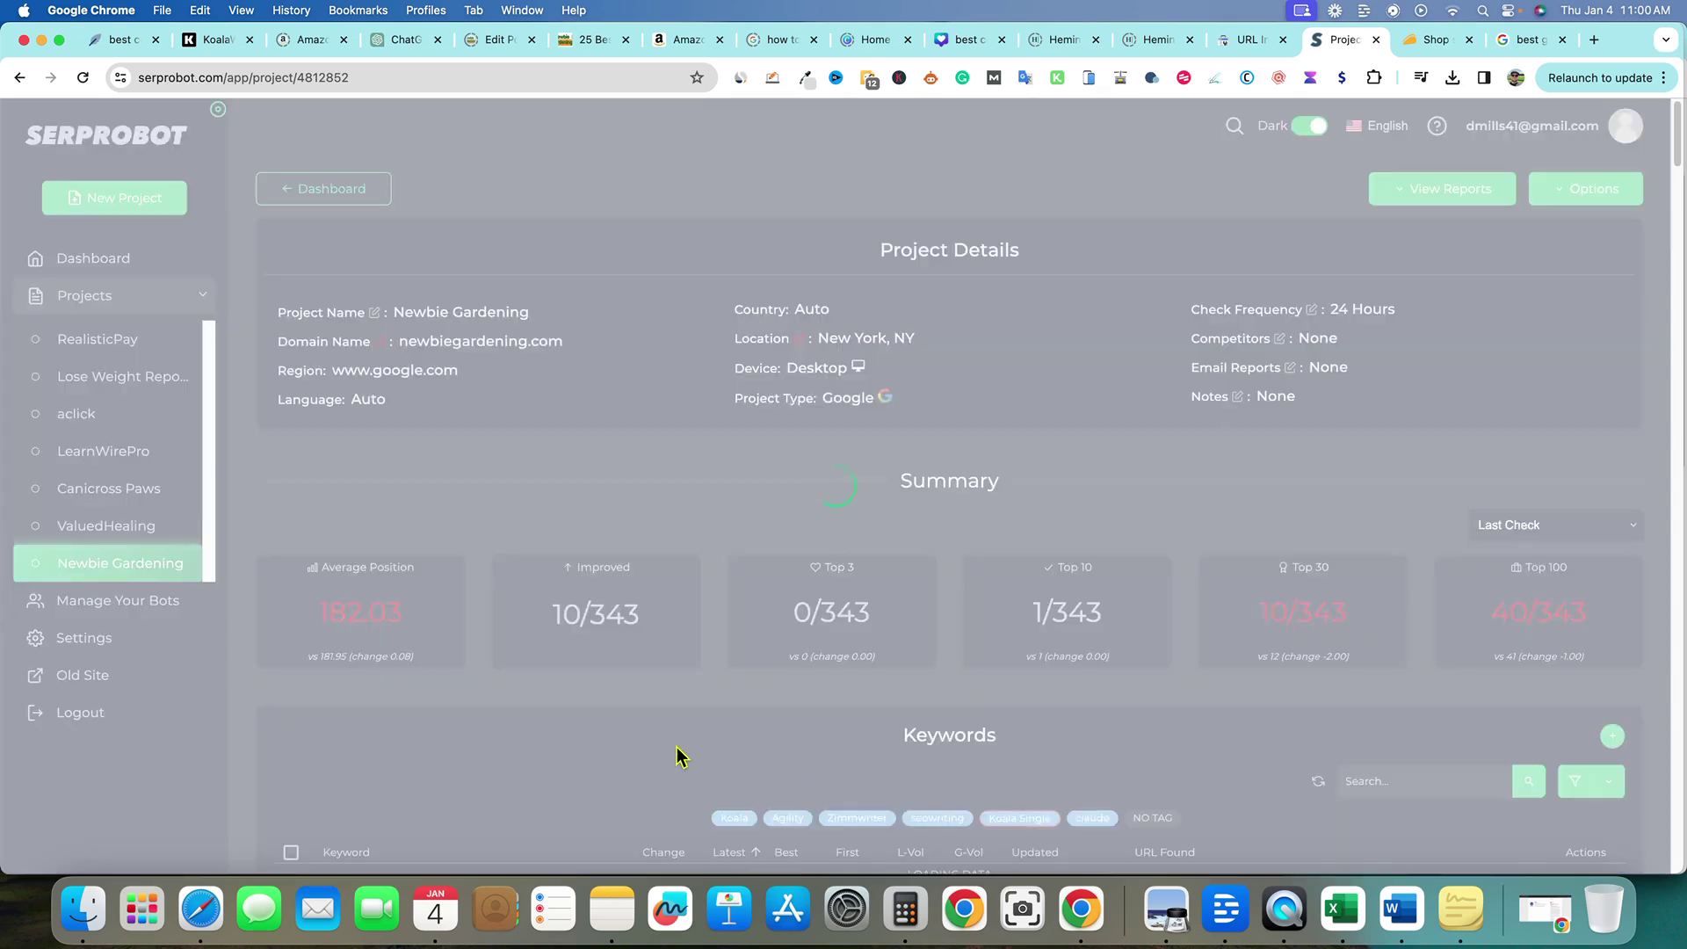
pyautogui.scroll(-2, 756, 743)
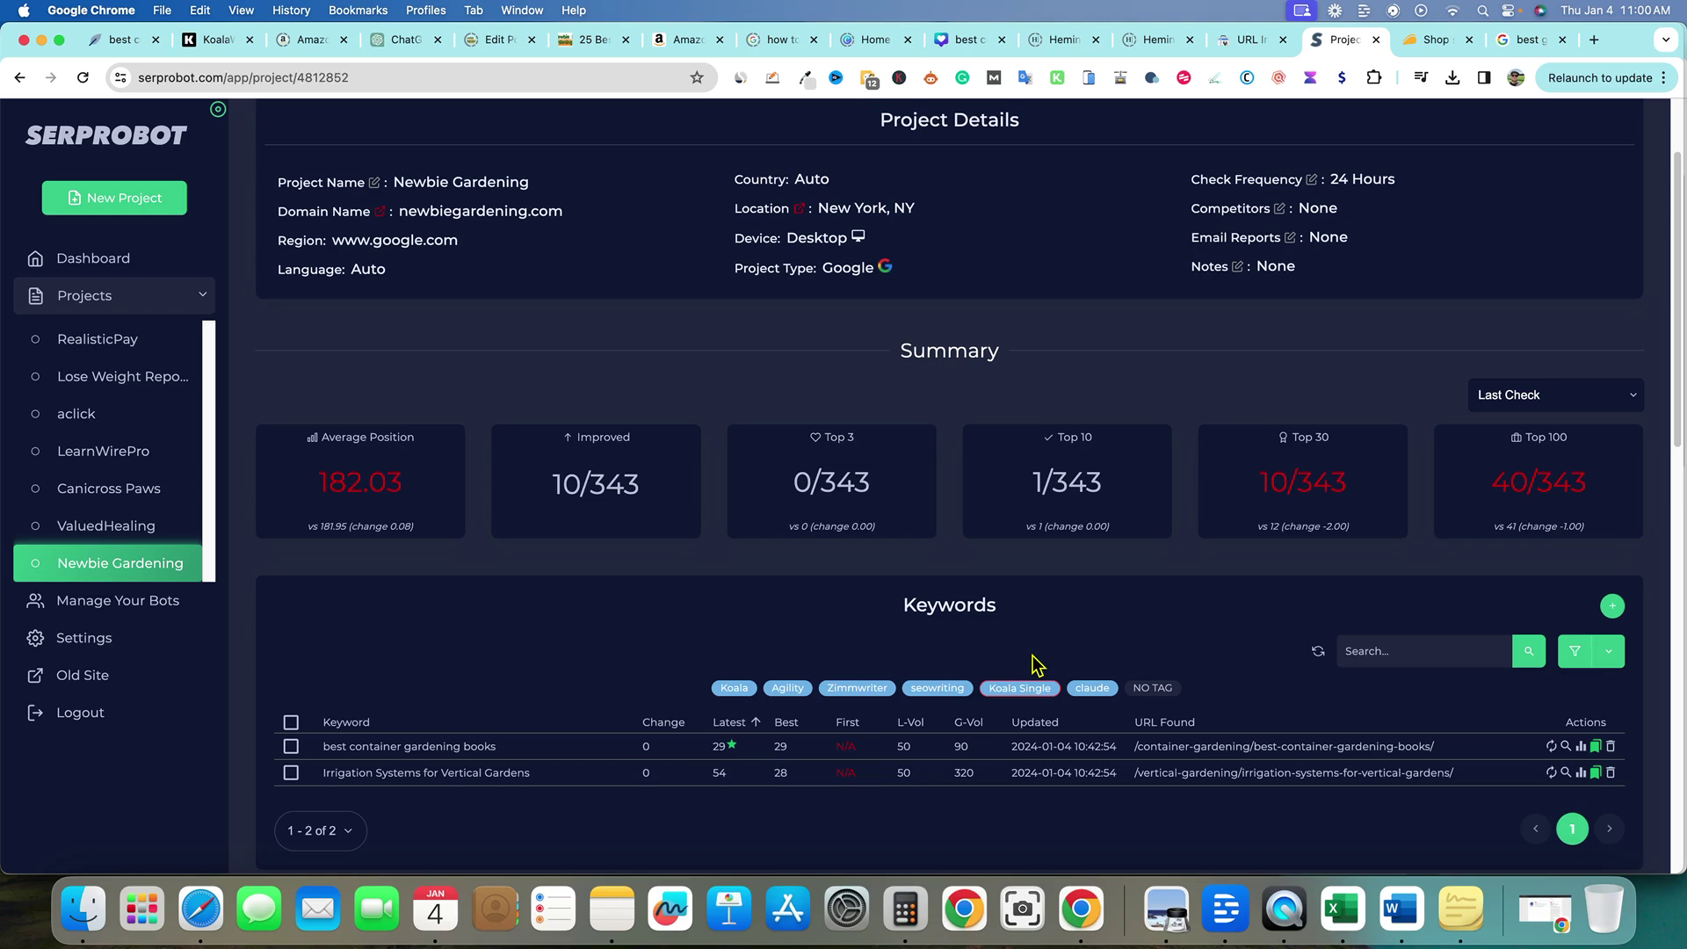
pyautogui.click(1663, 514)
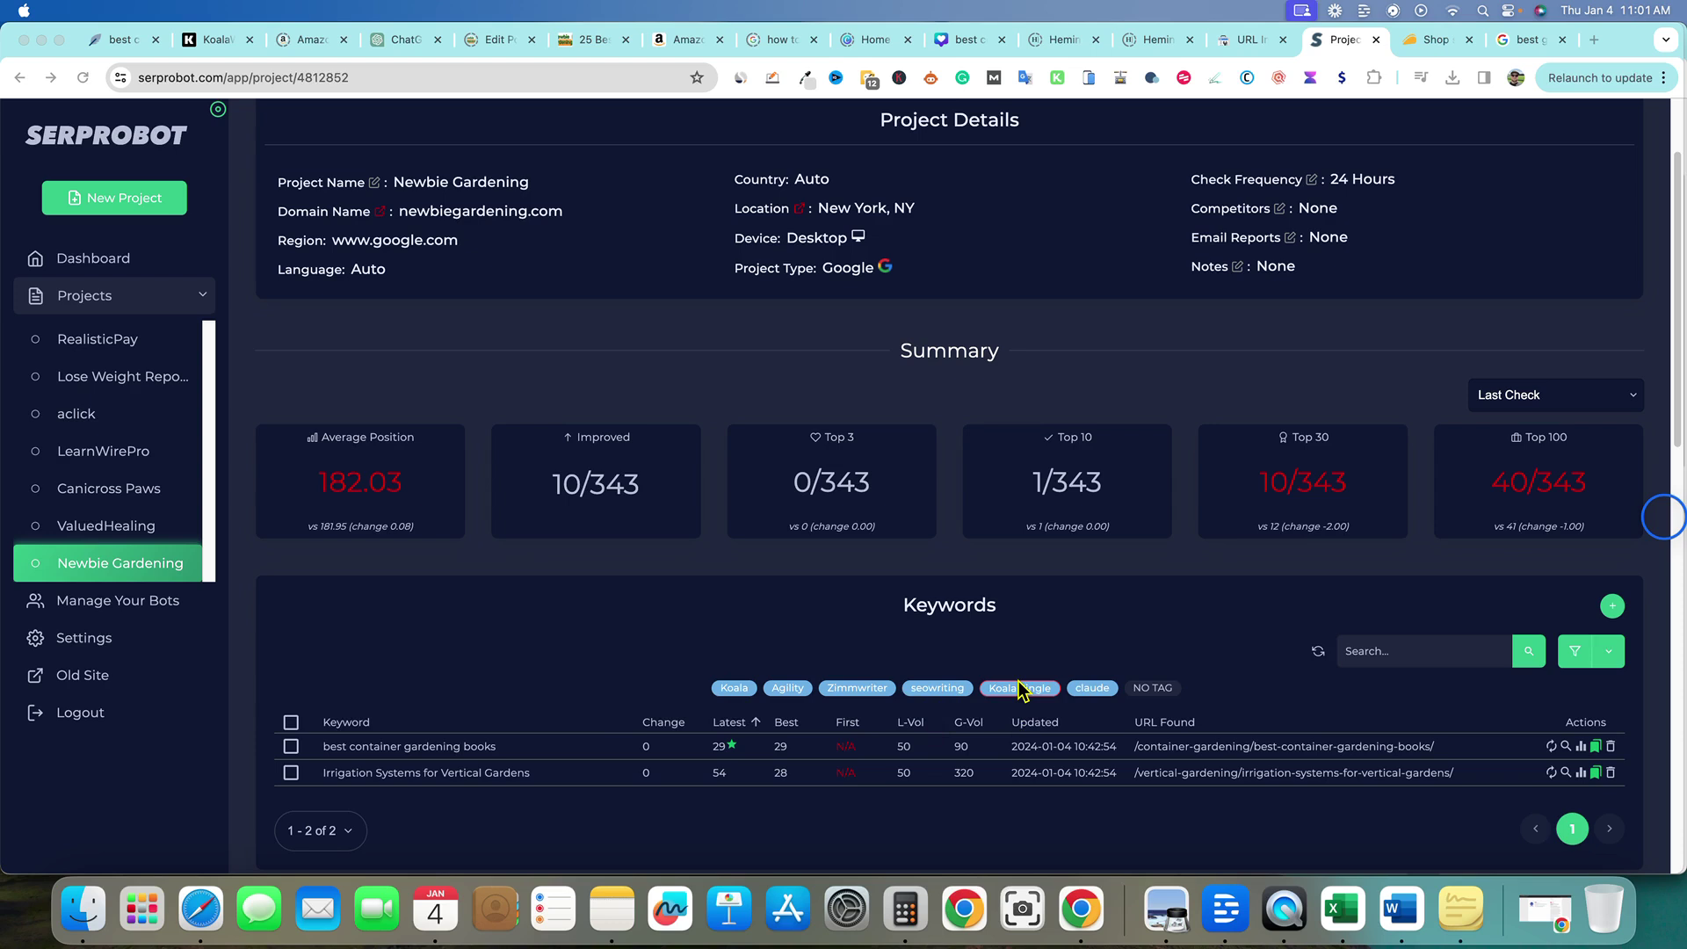
pyautogui.click(1031, 649)
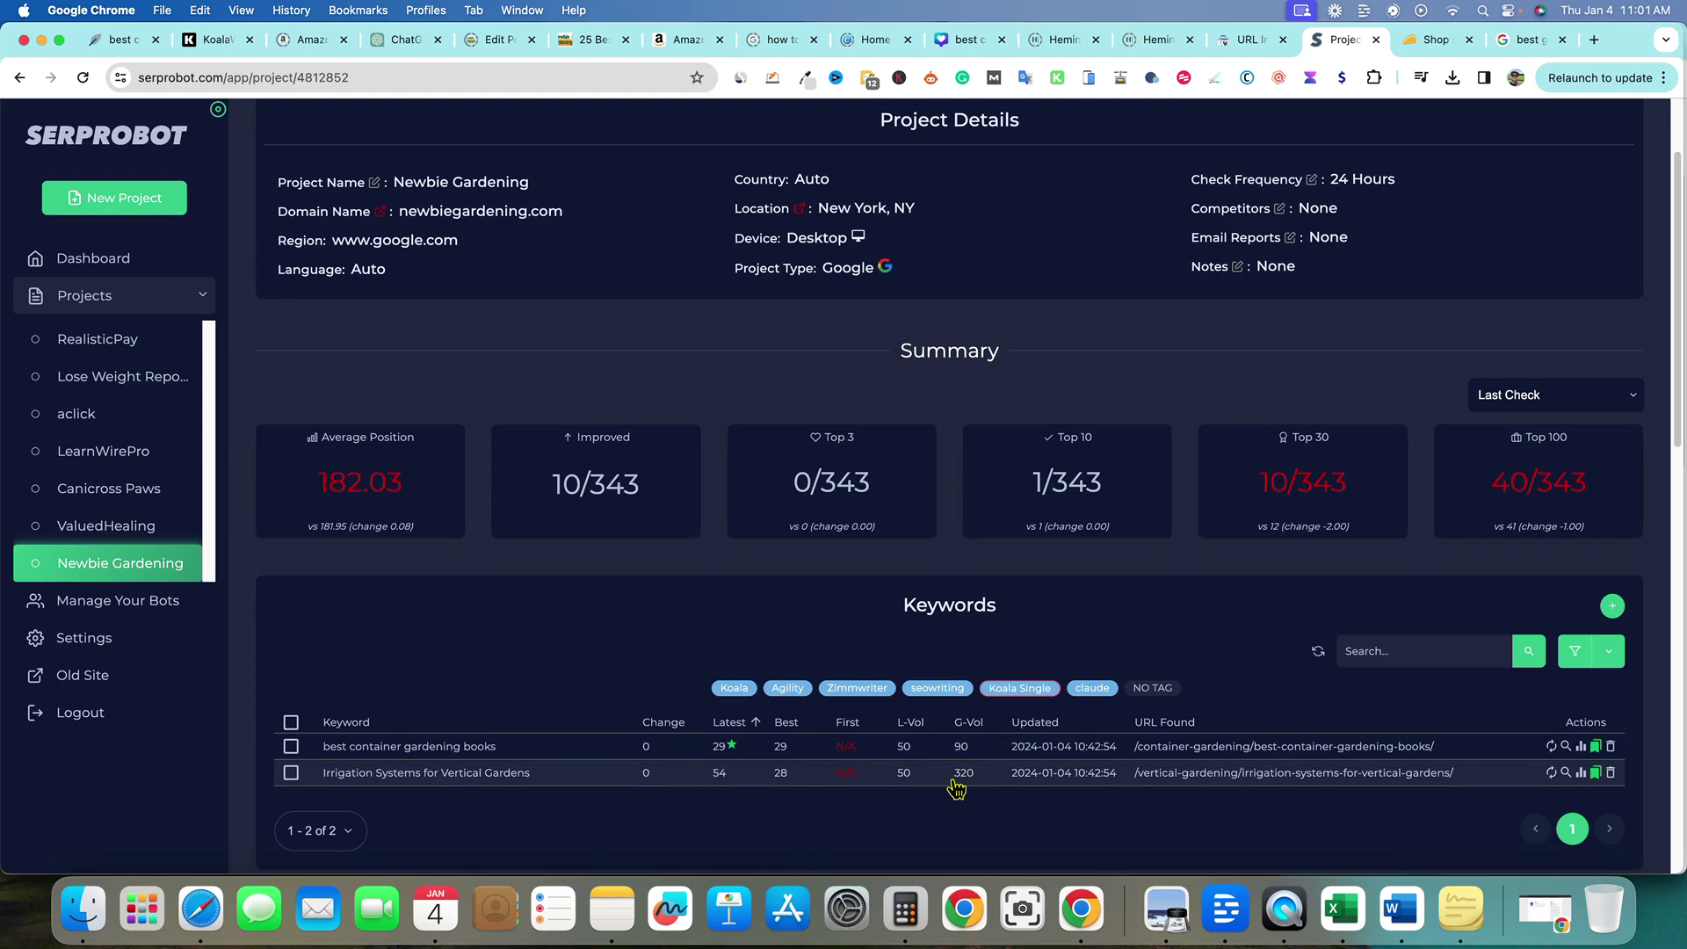
pyautogui.scroll(3, 1269, 651)
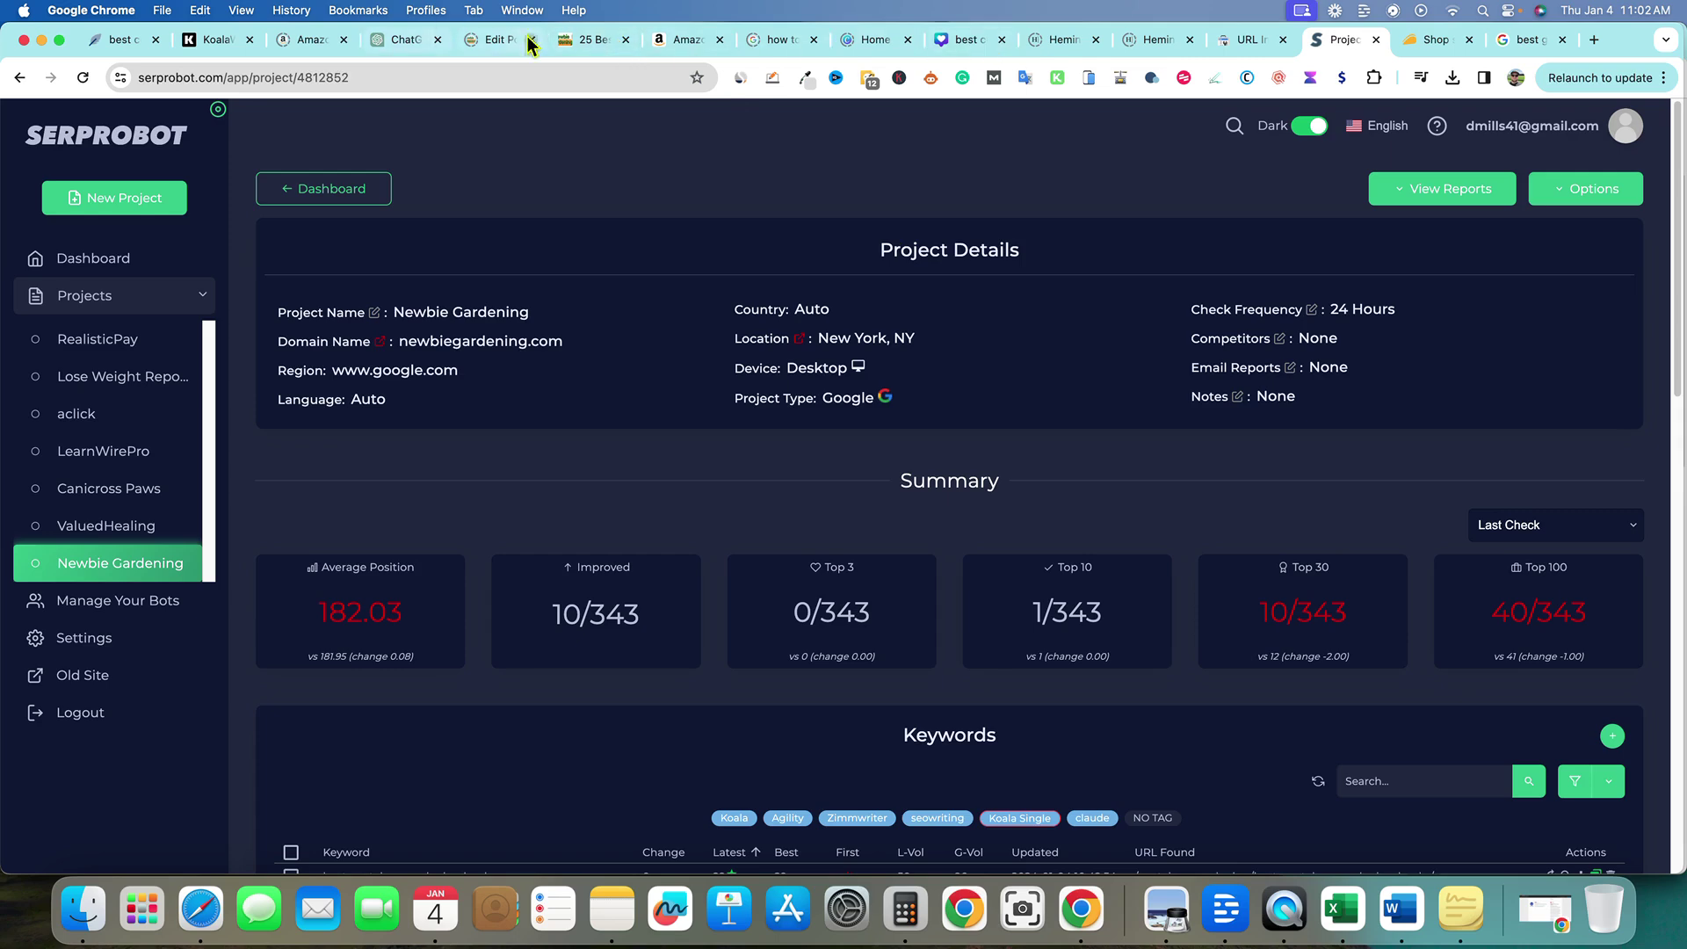
# Return to the published article and highlight '25' and 'Best Container Gardening Books' in its title.
pyautogui.click(603, 51)
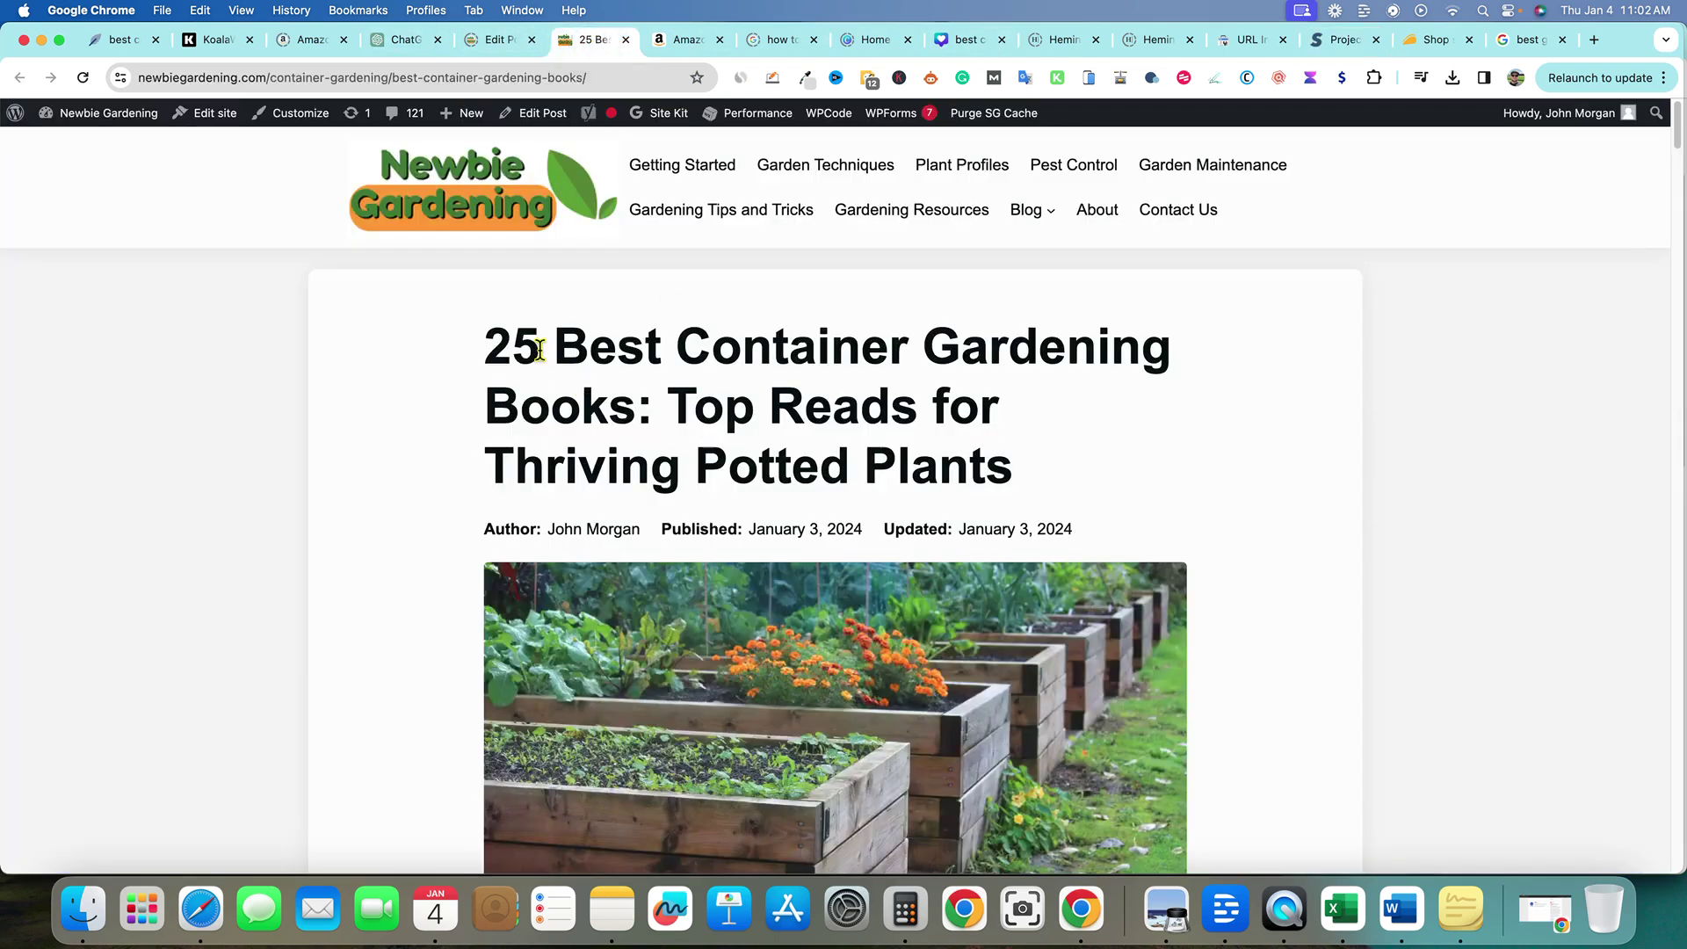
pyautogui.moveTo(489, 347); pyautogui.dragTo(1058, 407)
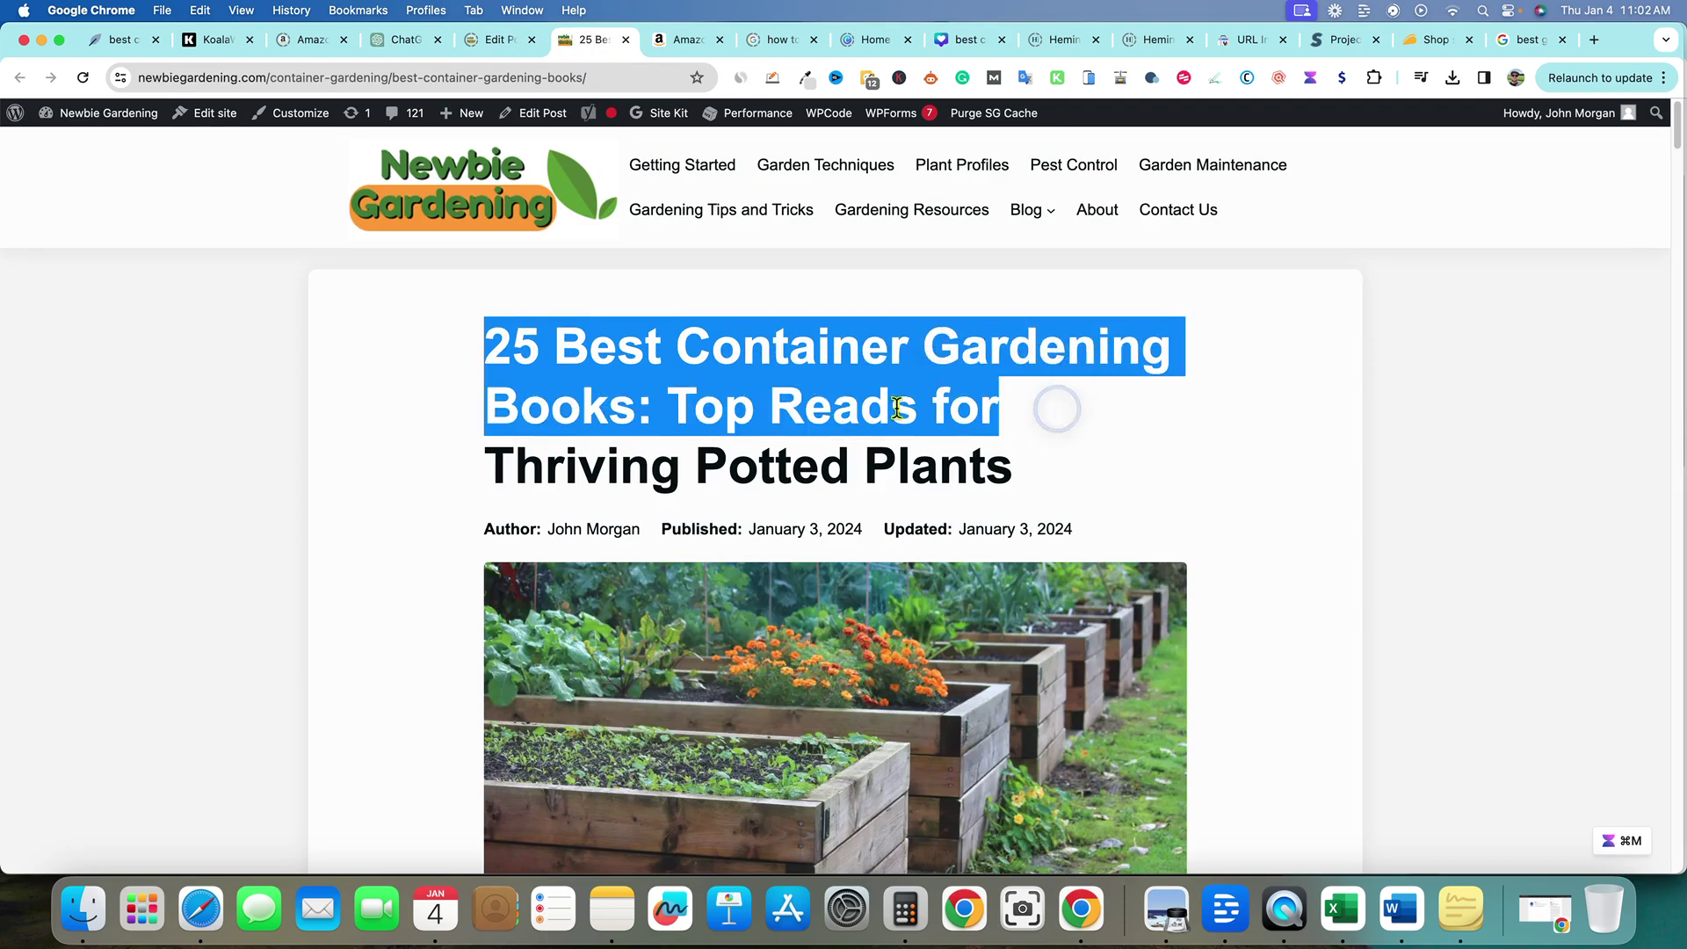
pyautogui.click(705, 390)
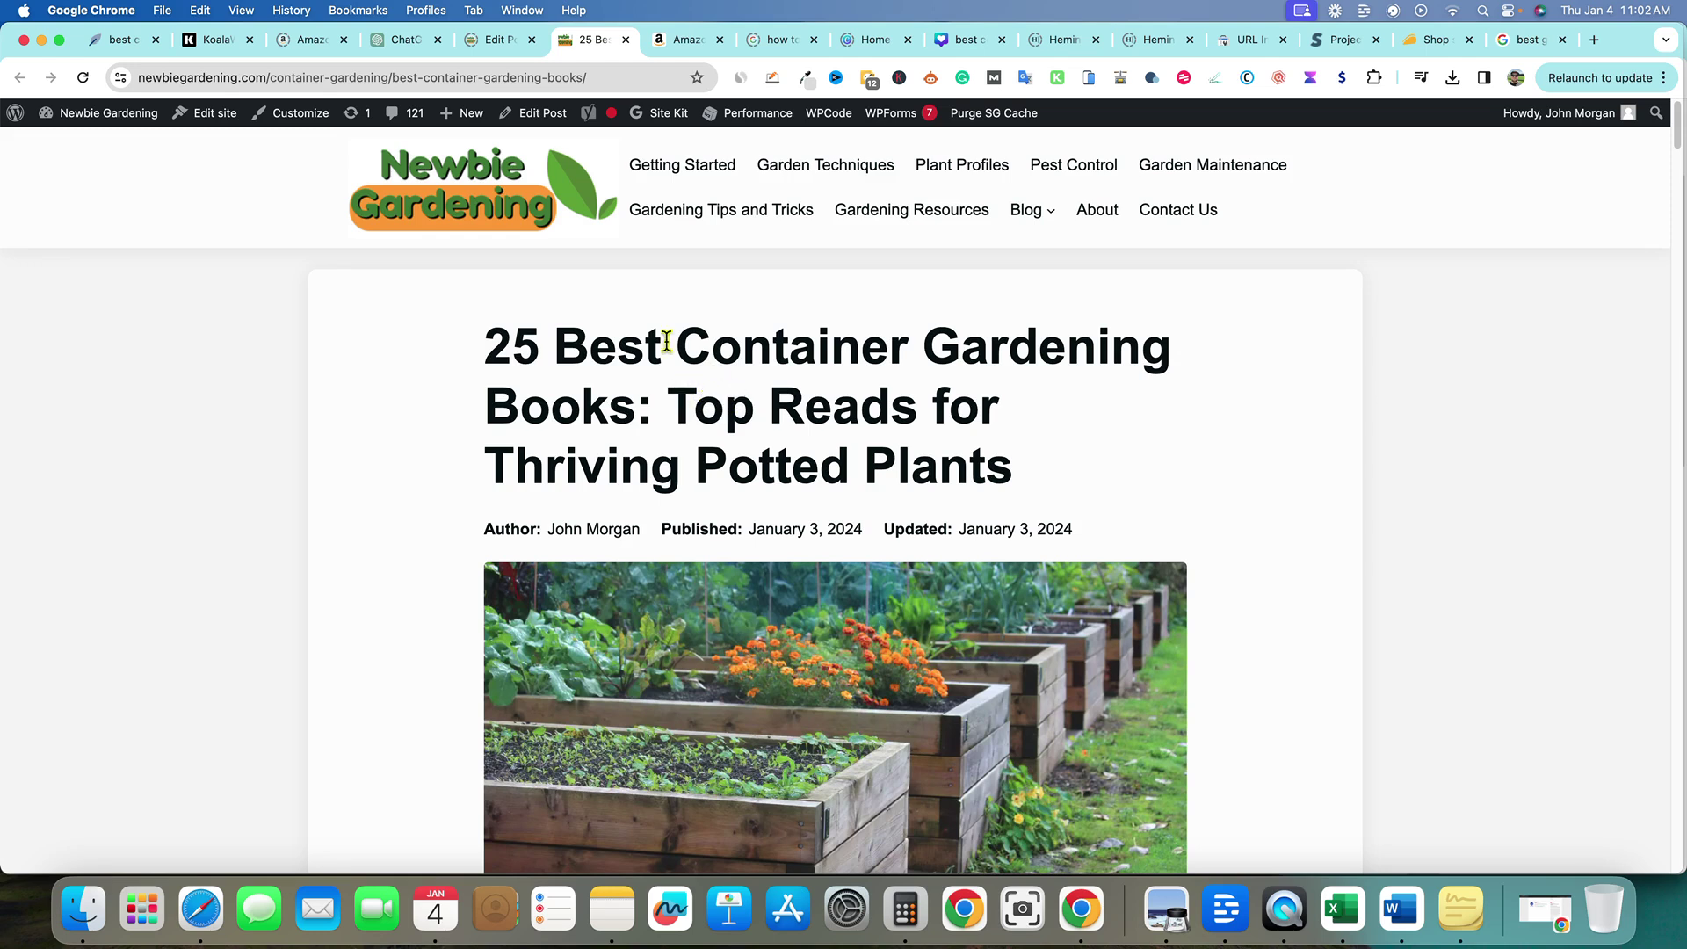
pyautogui.moveTo(547, 347); pyautogui.dragTo(451, 350)
pyautogui.click(636, 356)
pyautogui.moveTo(565, 351); pyautogui.dragTo(639, 397)
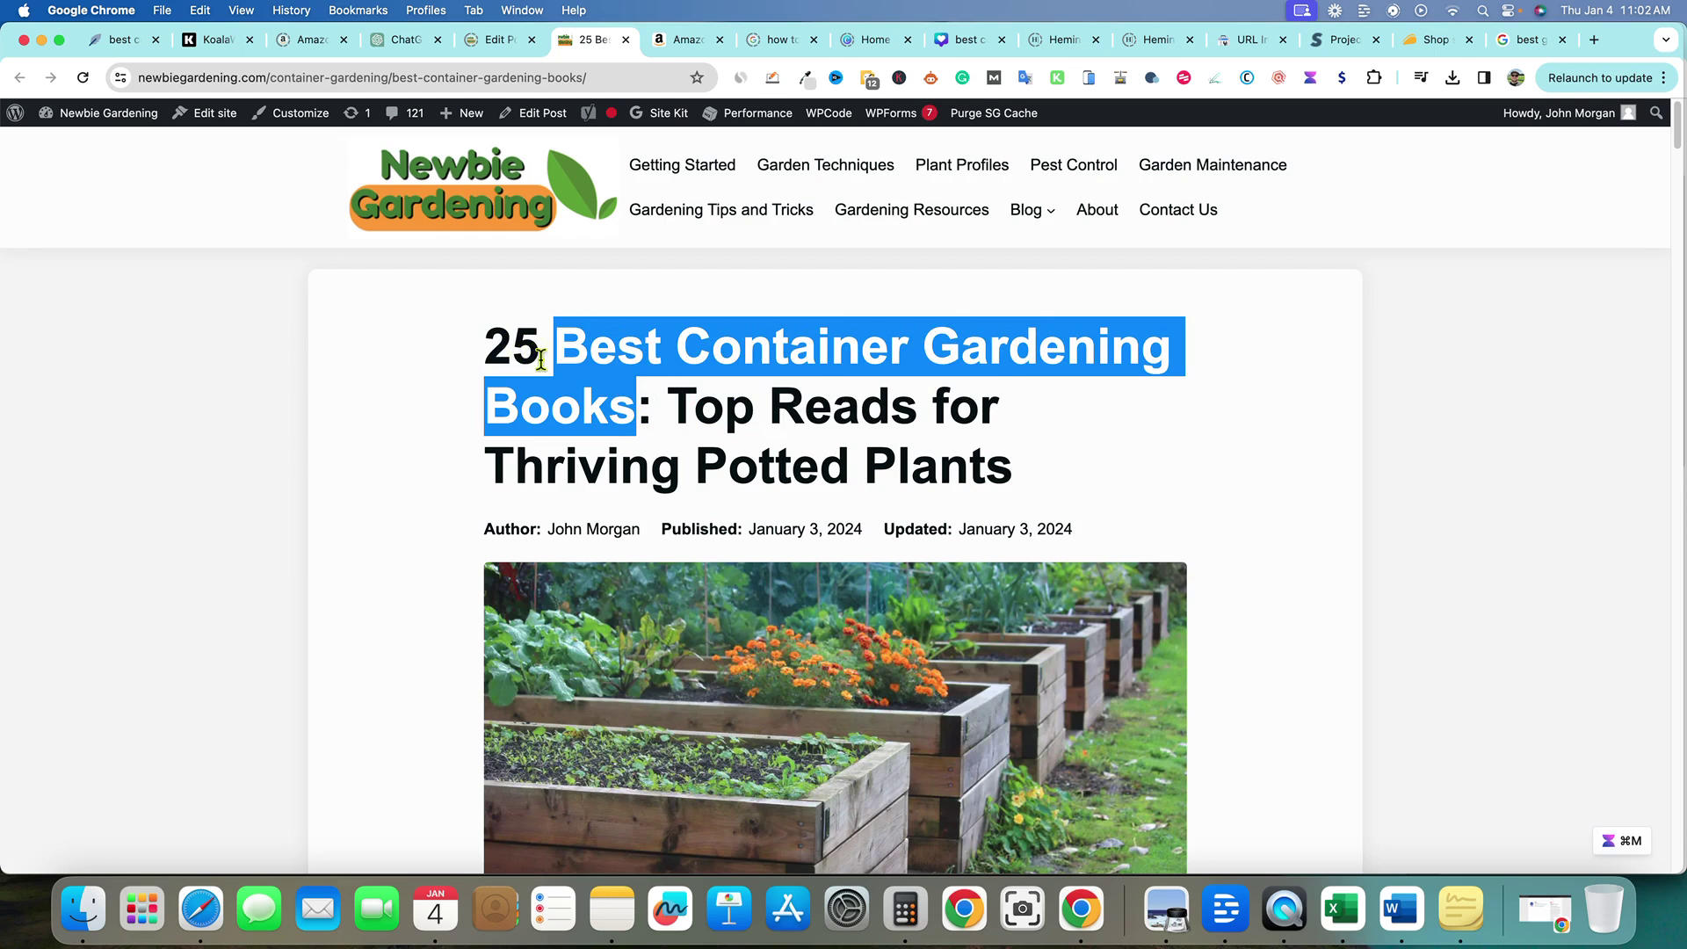
pyautogui.click(494, 349)
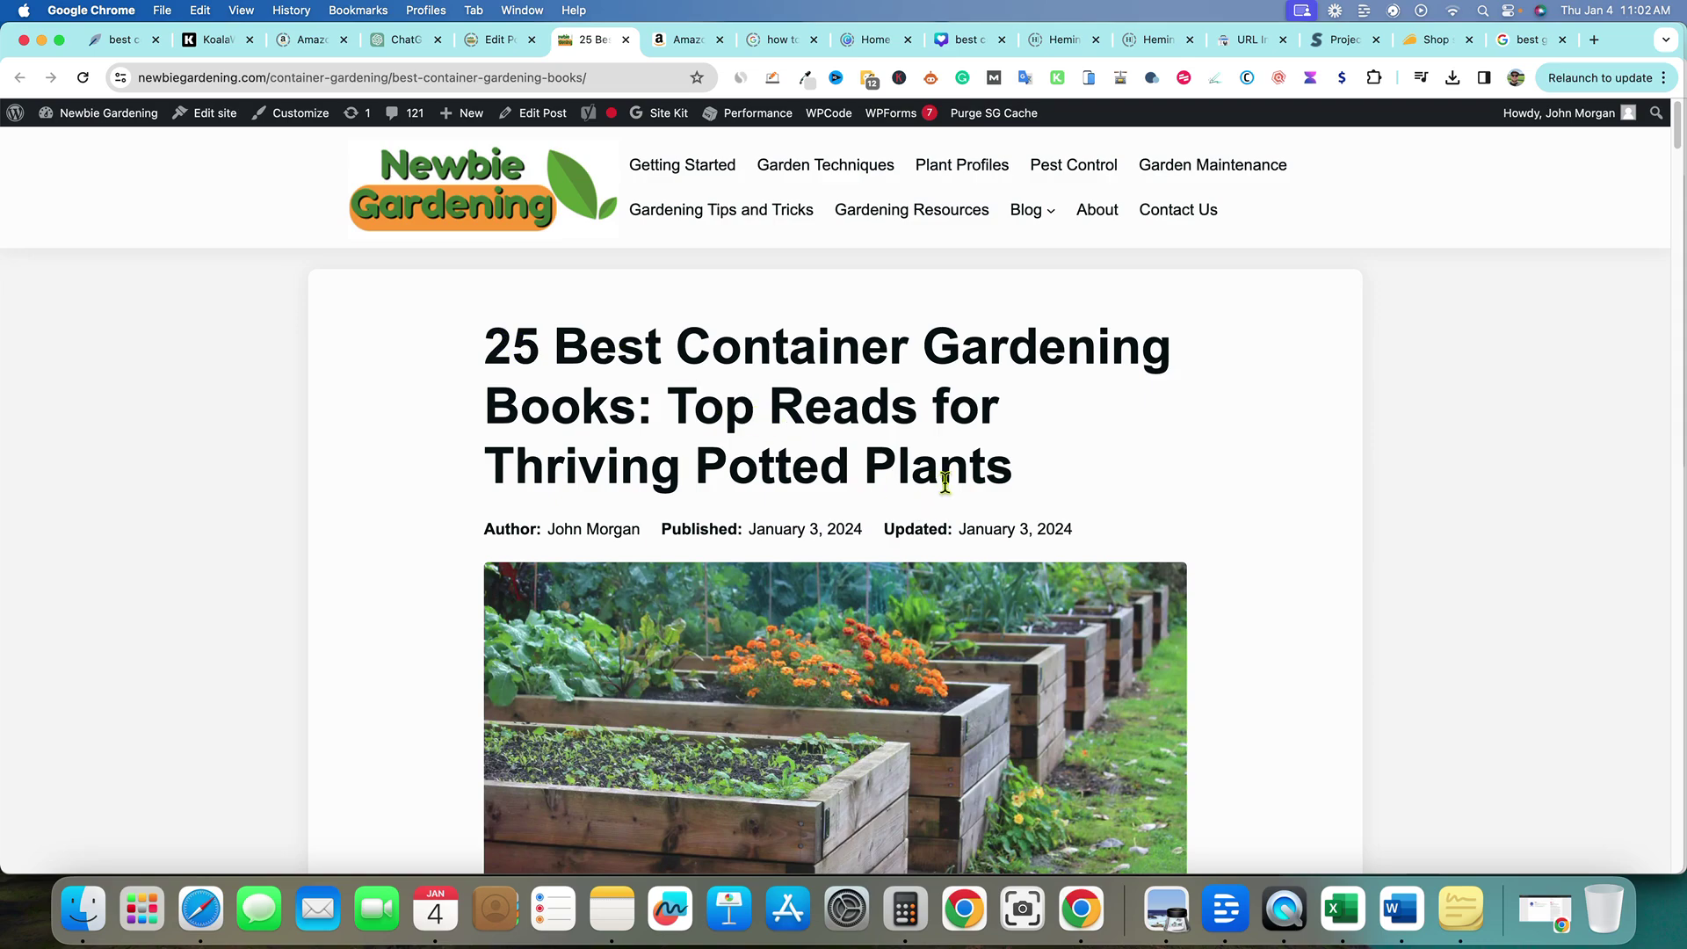
pyautogui.scroll(-7, 944, 483)
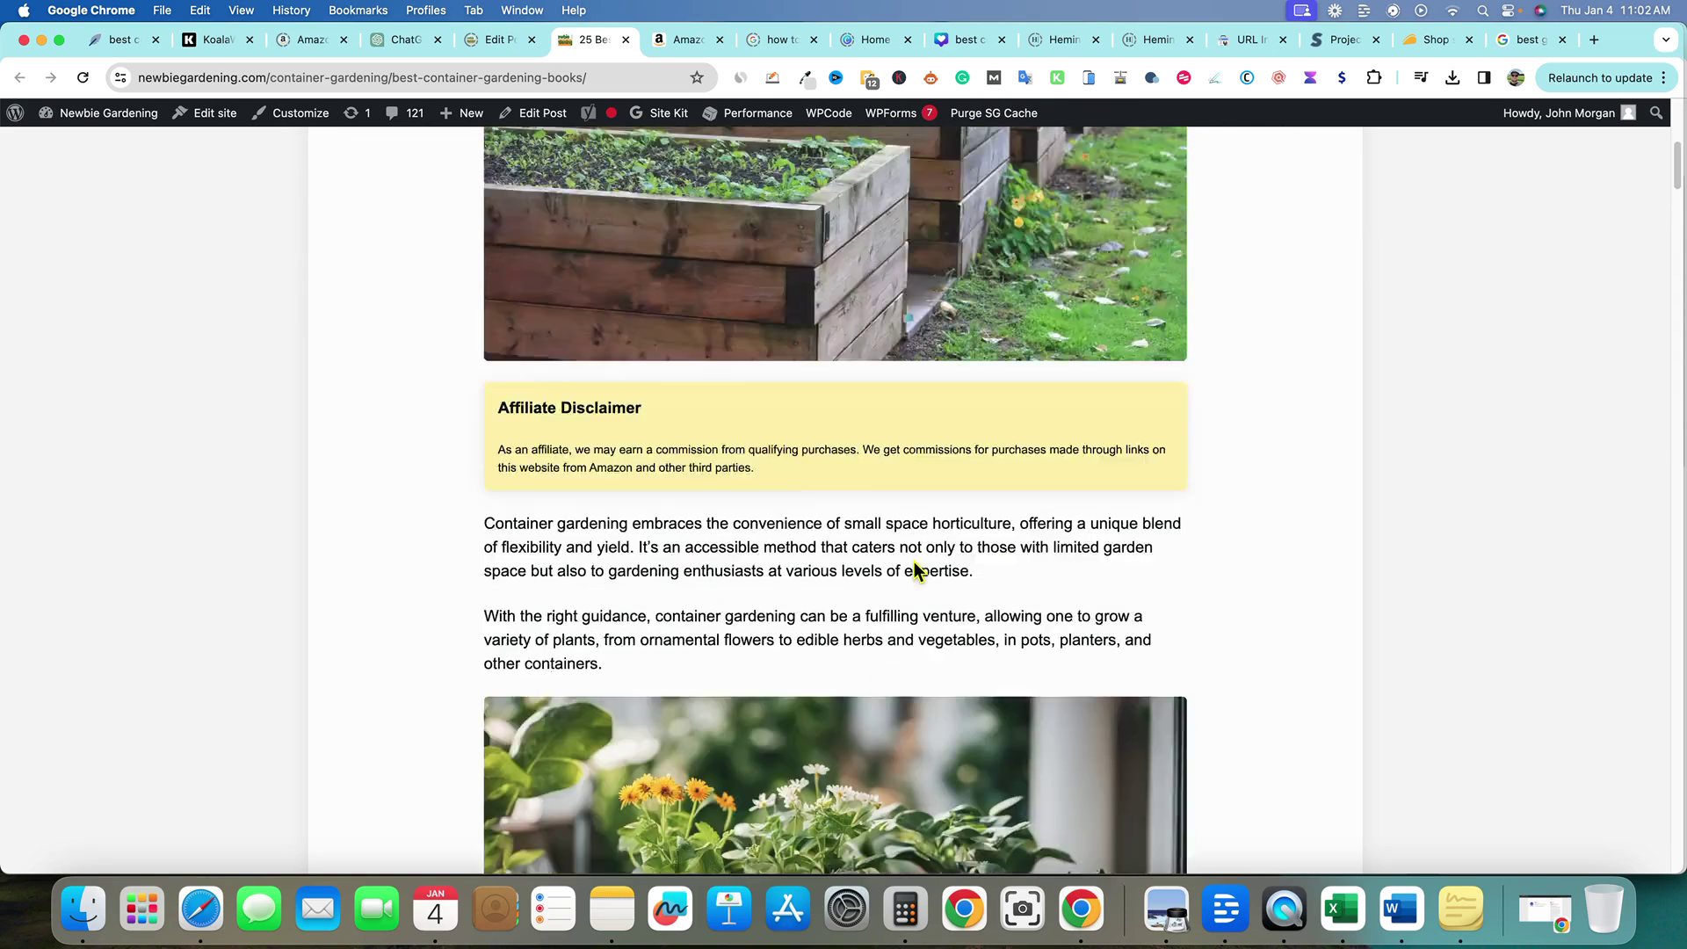
pyautogui.scroll(-6, 914, 571)
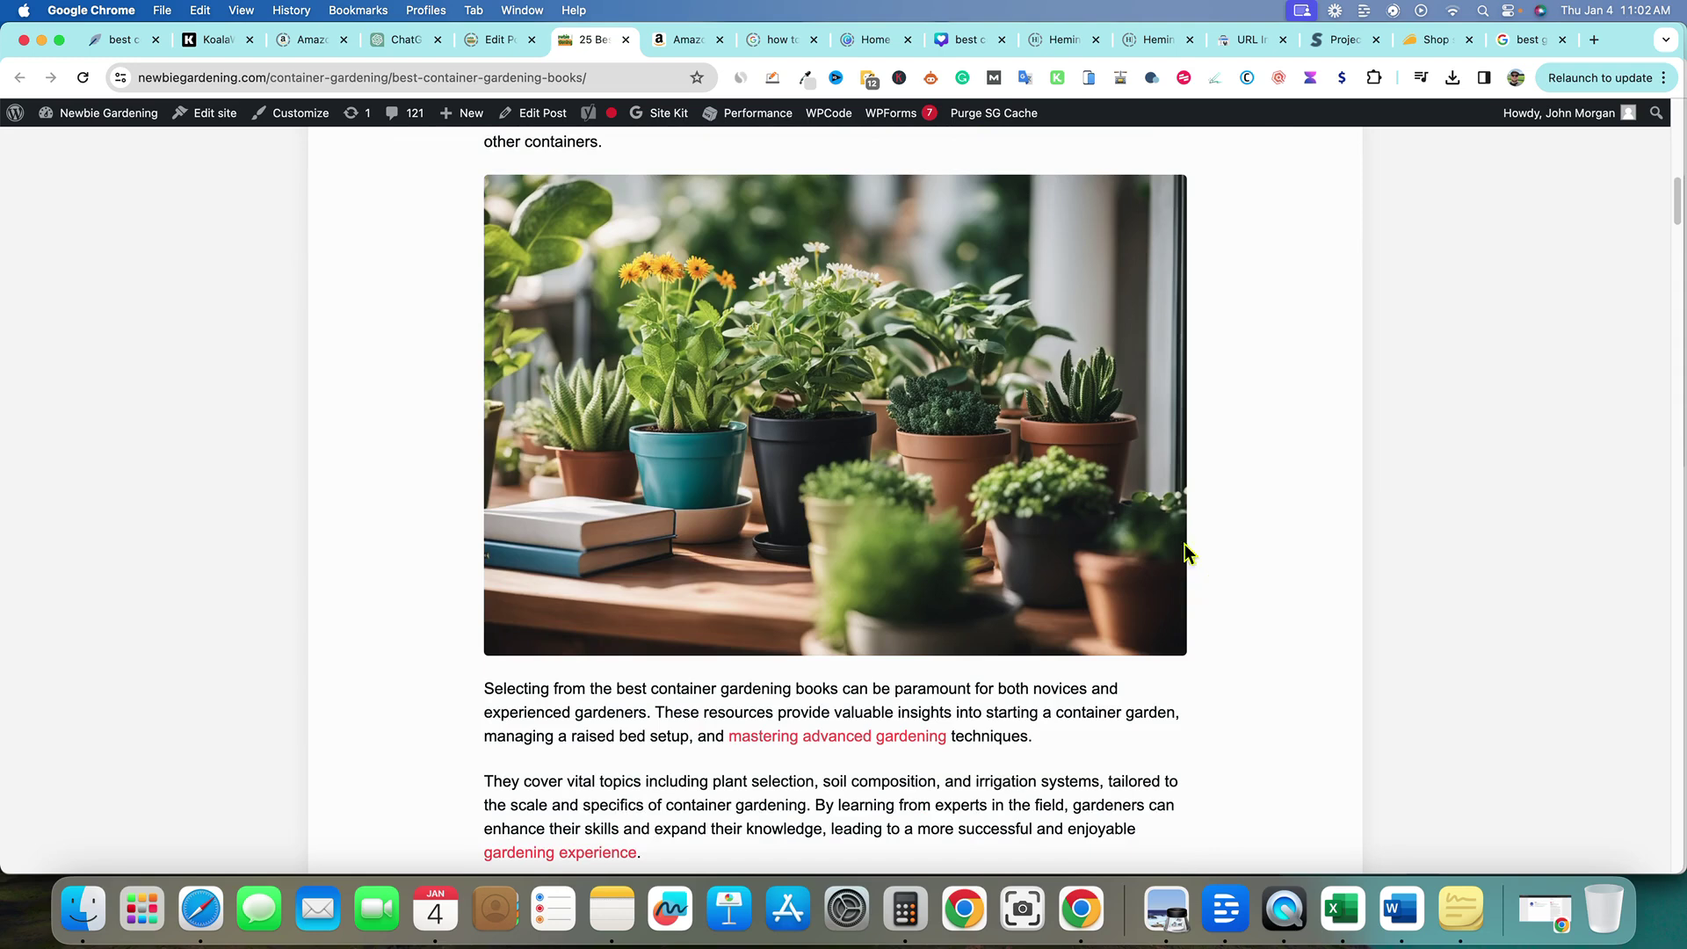
pyautogui.scroll(-5, 1169, 571)
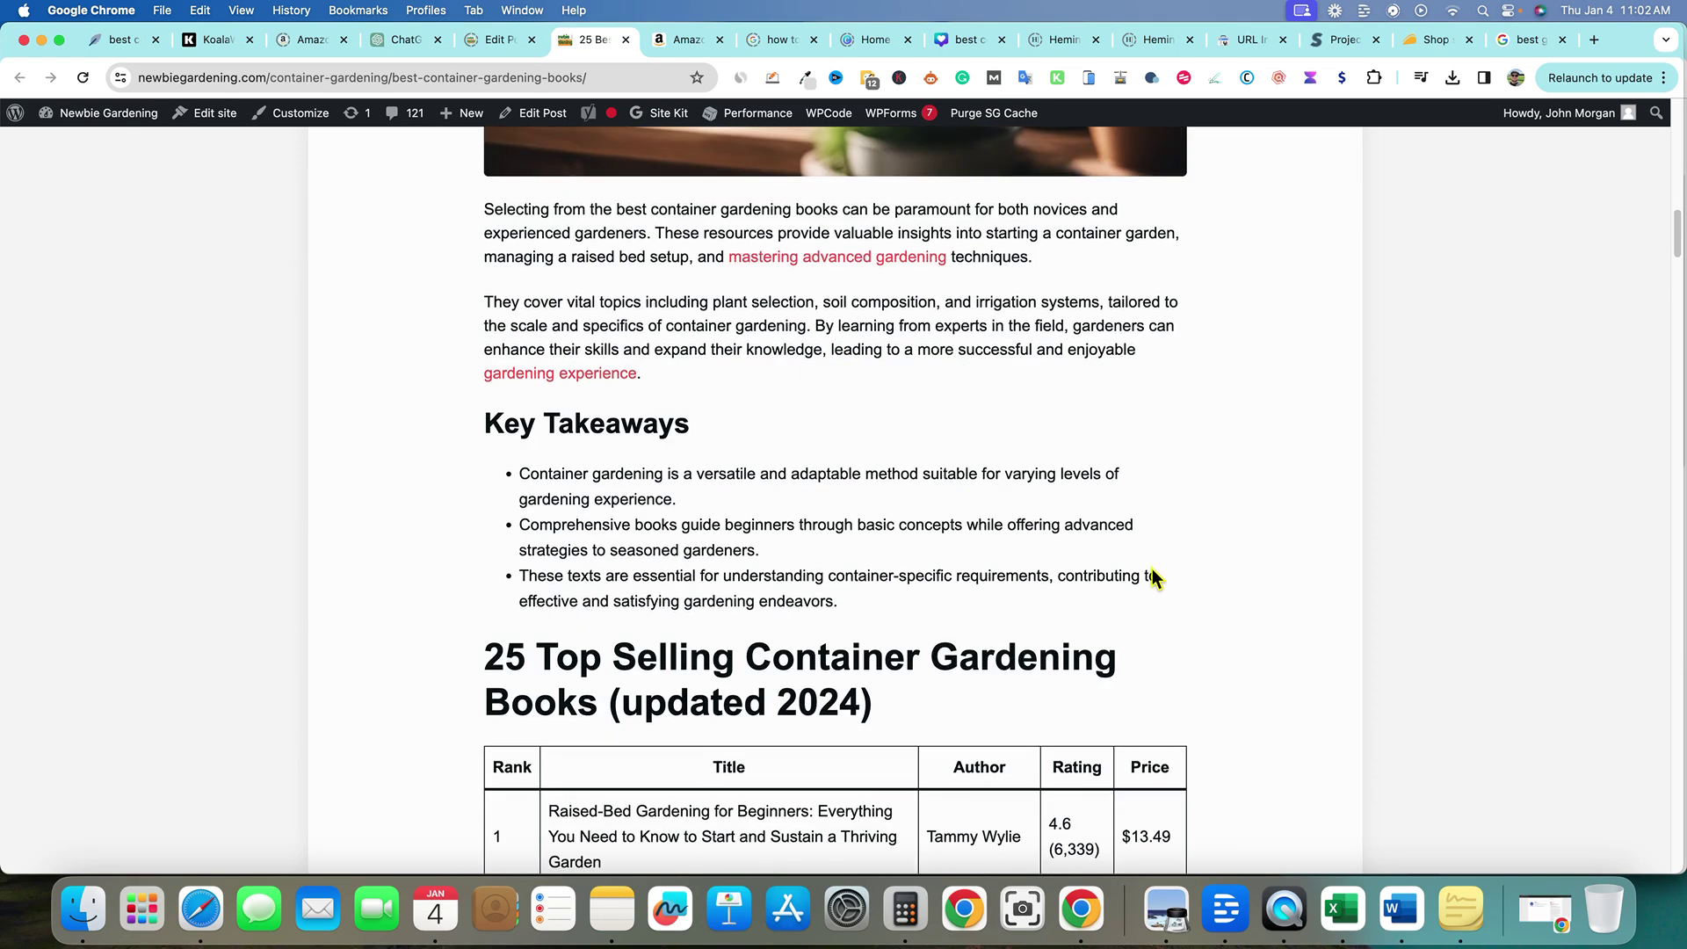
pyautogui.scroll(1, 1150, 576)
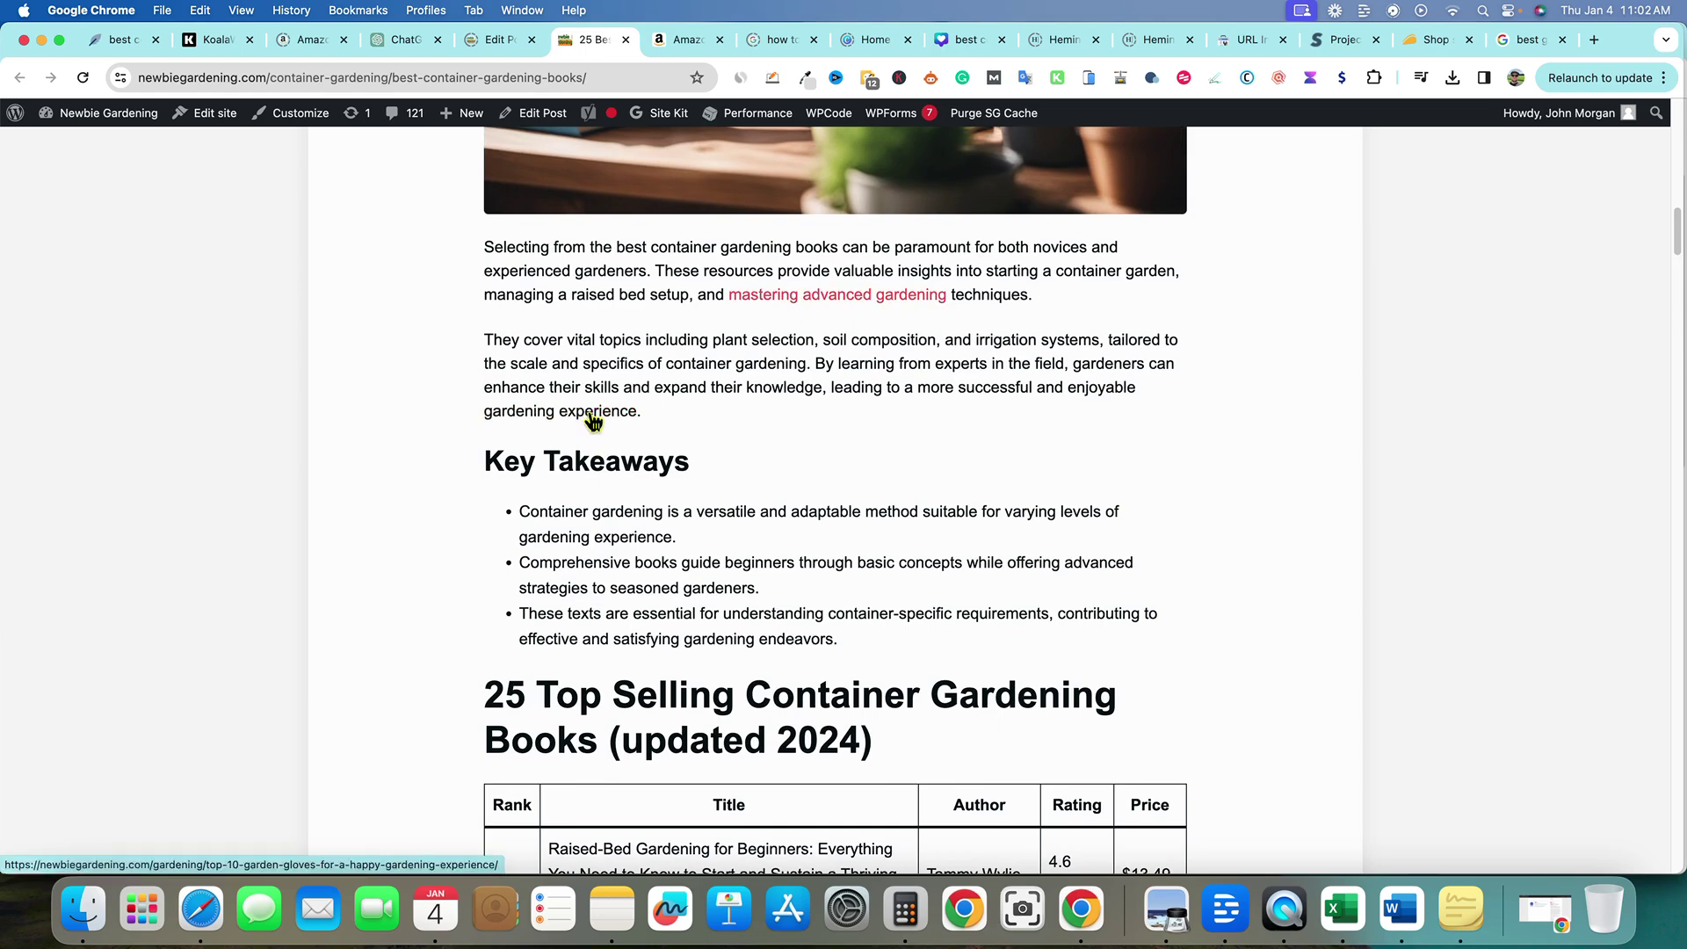
pyautogui.scroll(-5, 981, 514)
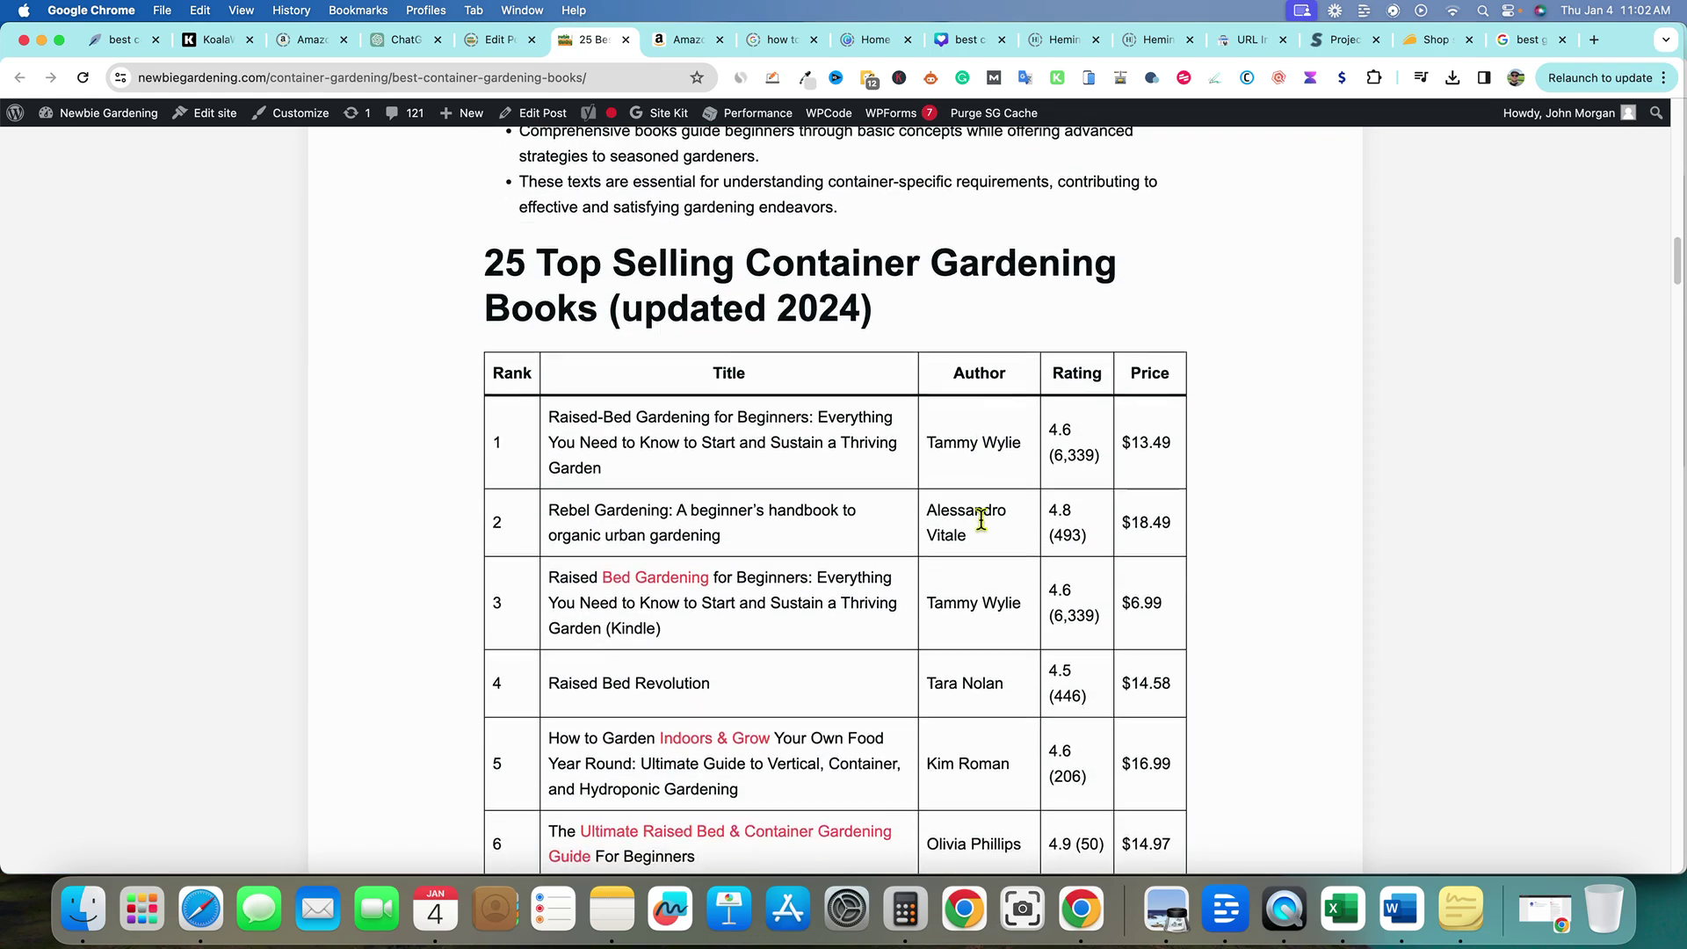
pyautogui.scroll(-1, 981, 520)
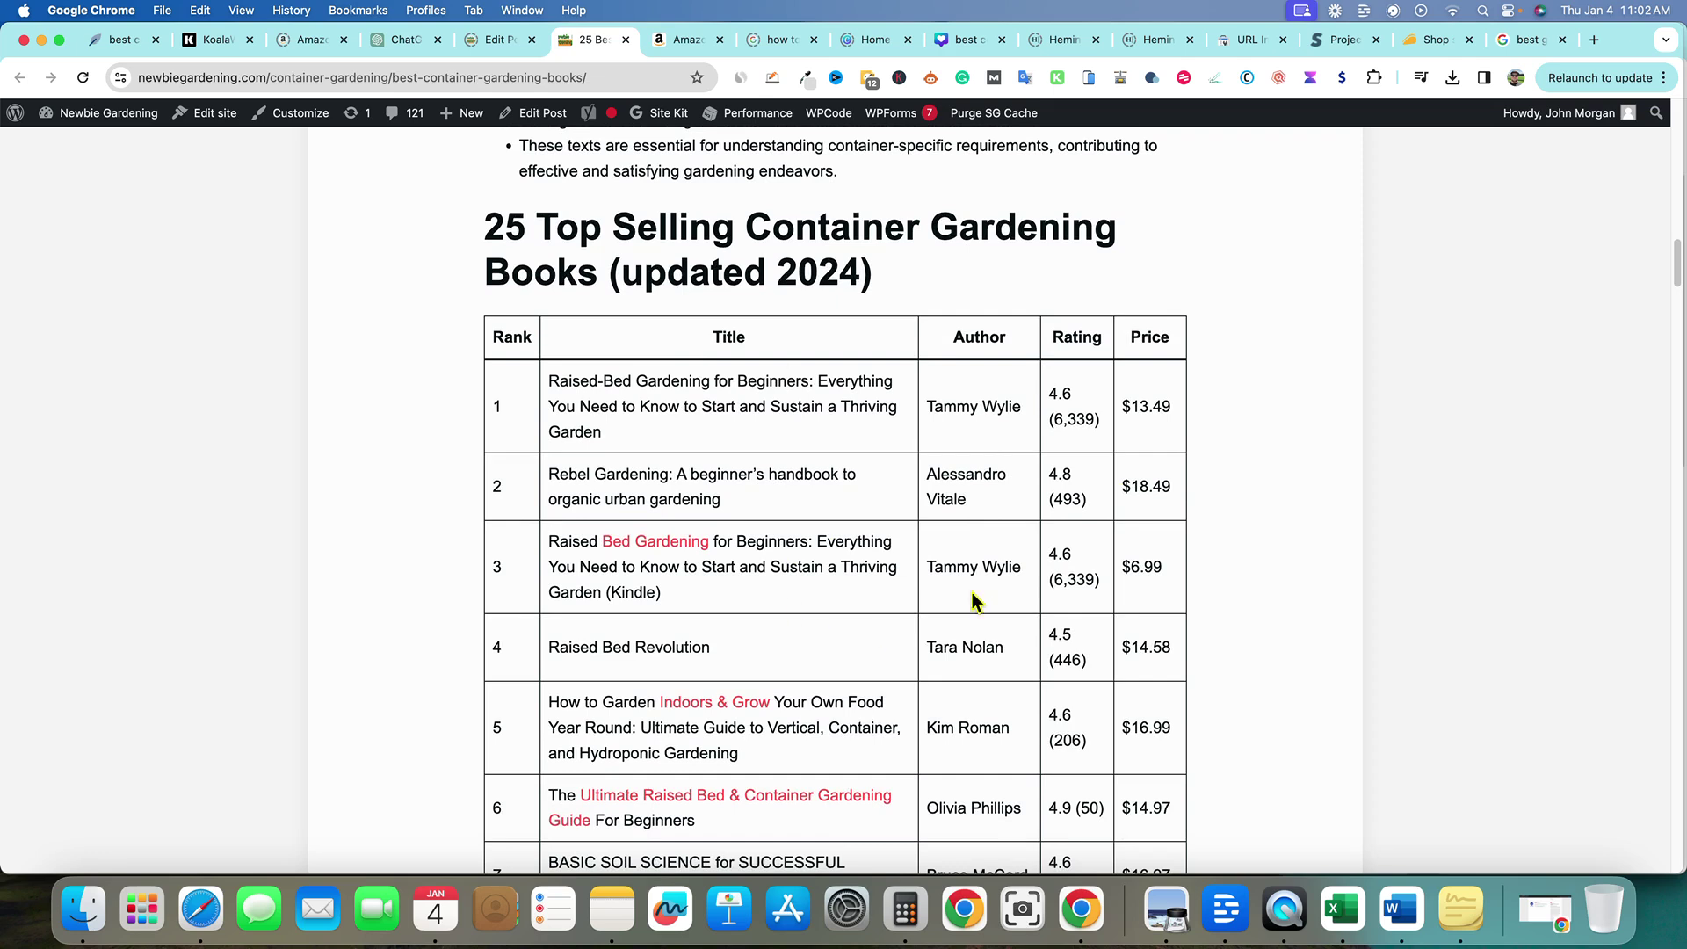
pyautogui.moveTo(484, 228); pyautogui.dragTo(1123, 276)
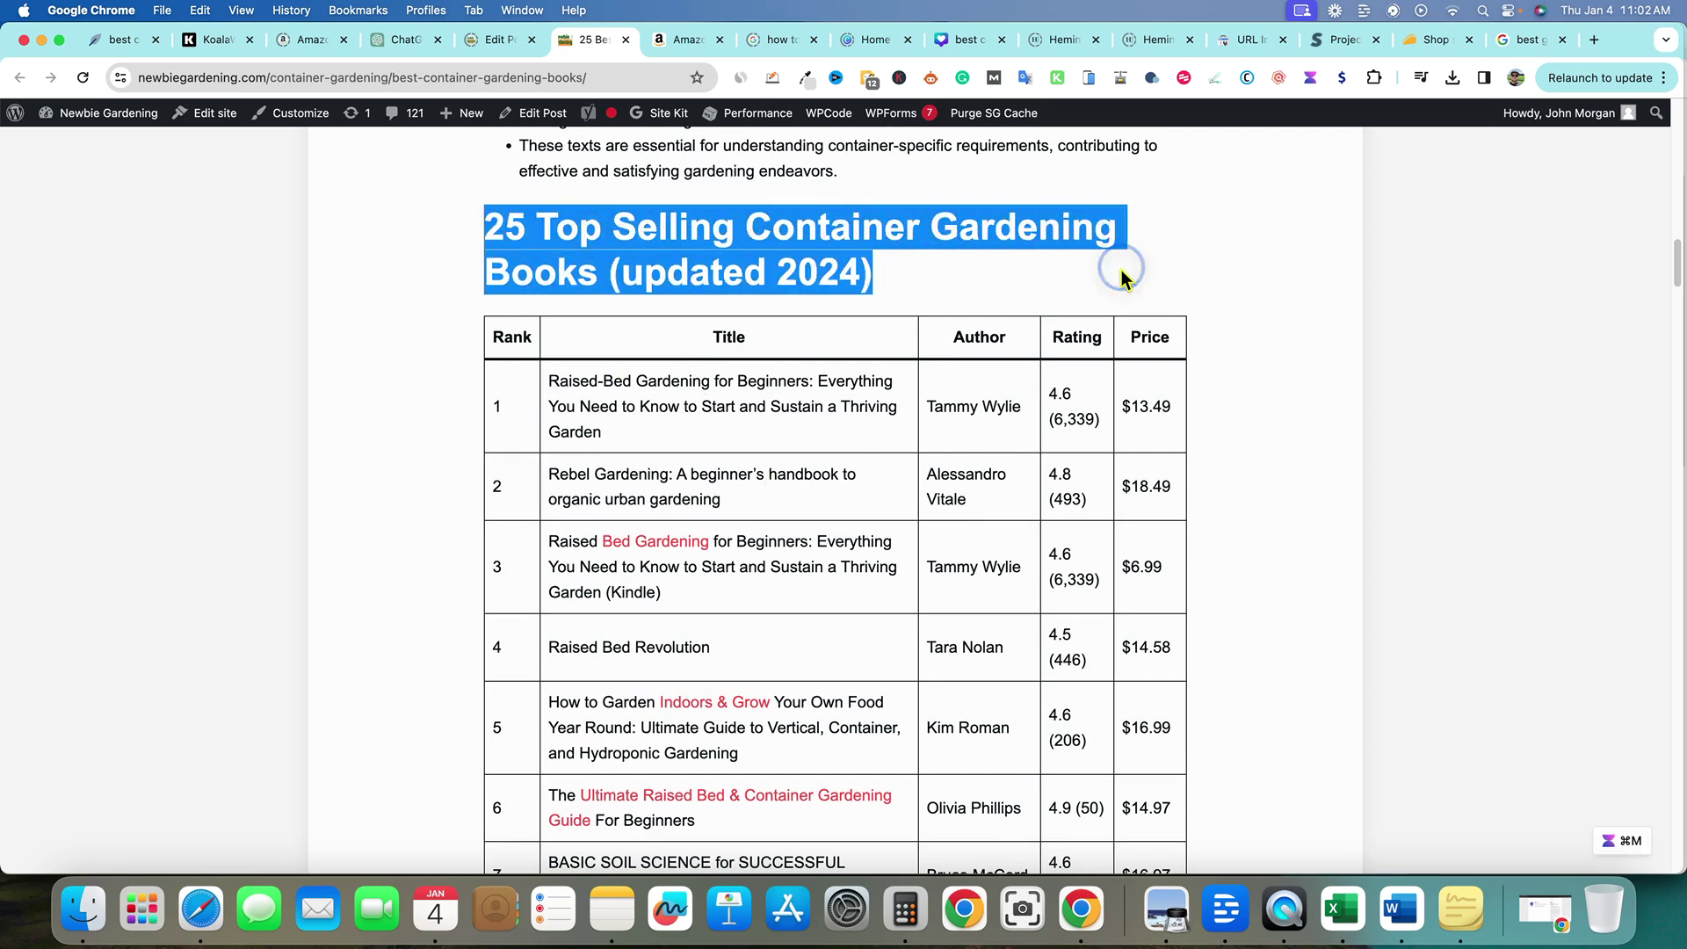
pyautogui.scroll(-1, 1243, 546)
pyautogui.click(1243, 546)
pyautogui.scroll(-5, 858, 478)
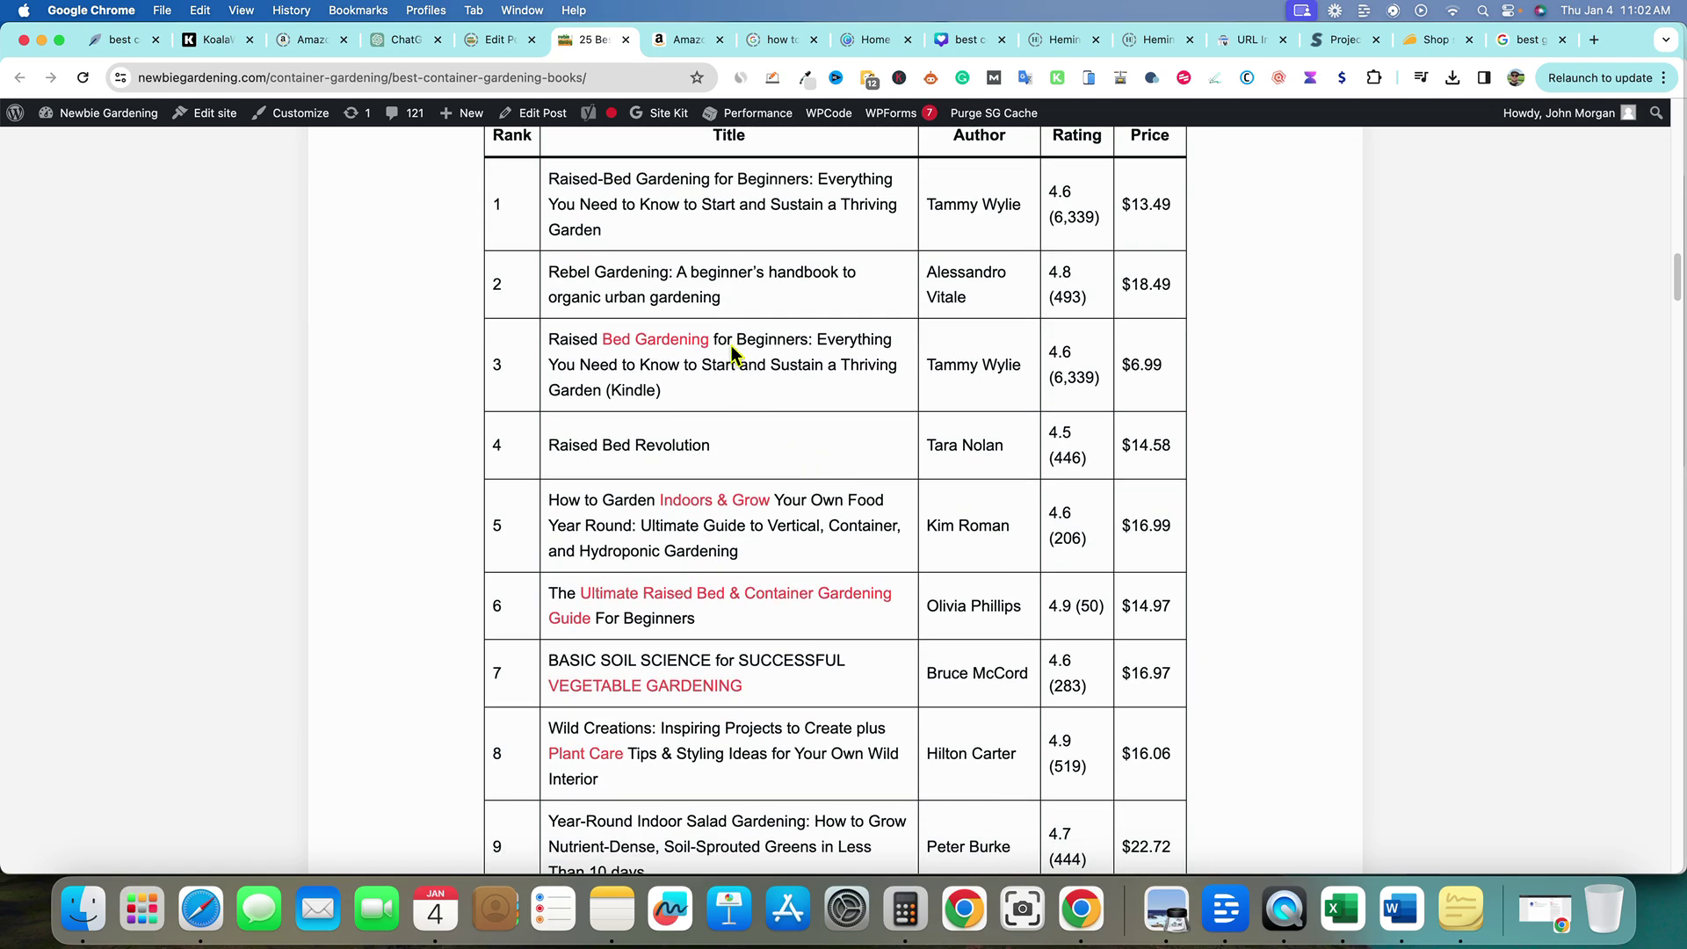
pyautogui.scroll(-3, 723, 331)
pyautogui.scroll(4, 765, 353)
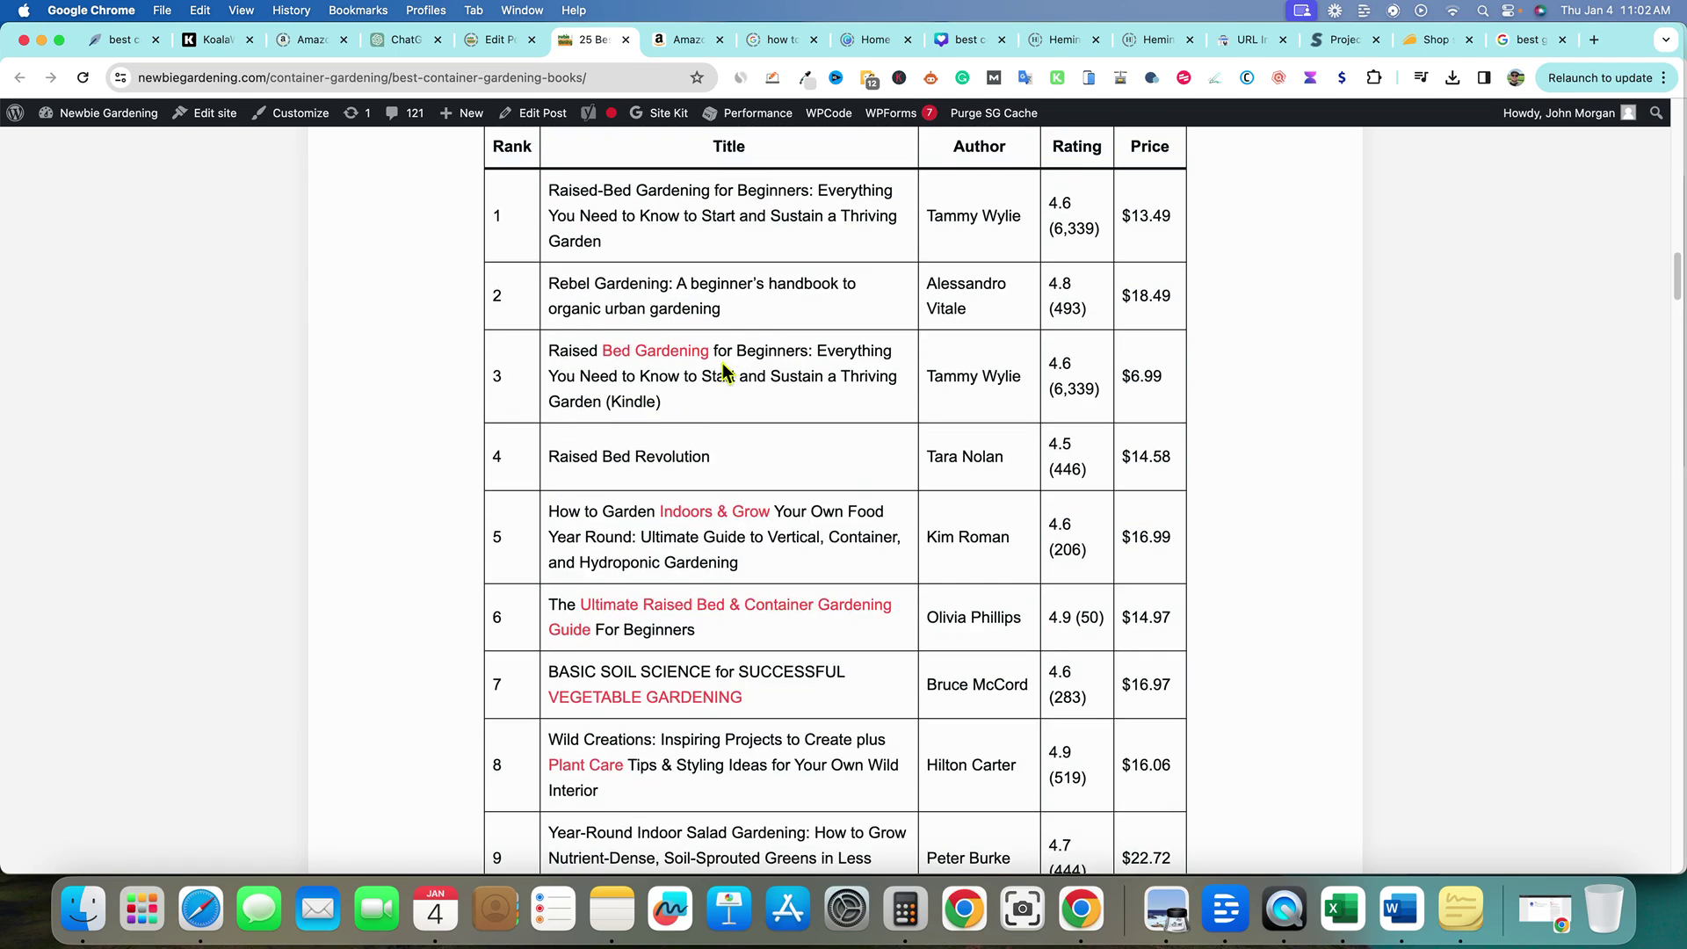
pyautogui.scroll(4, 723, 371)
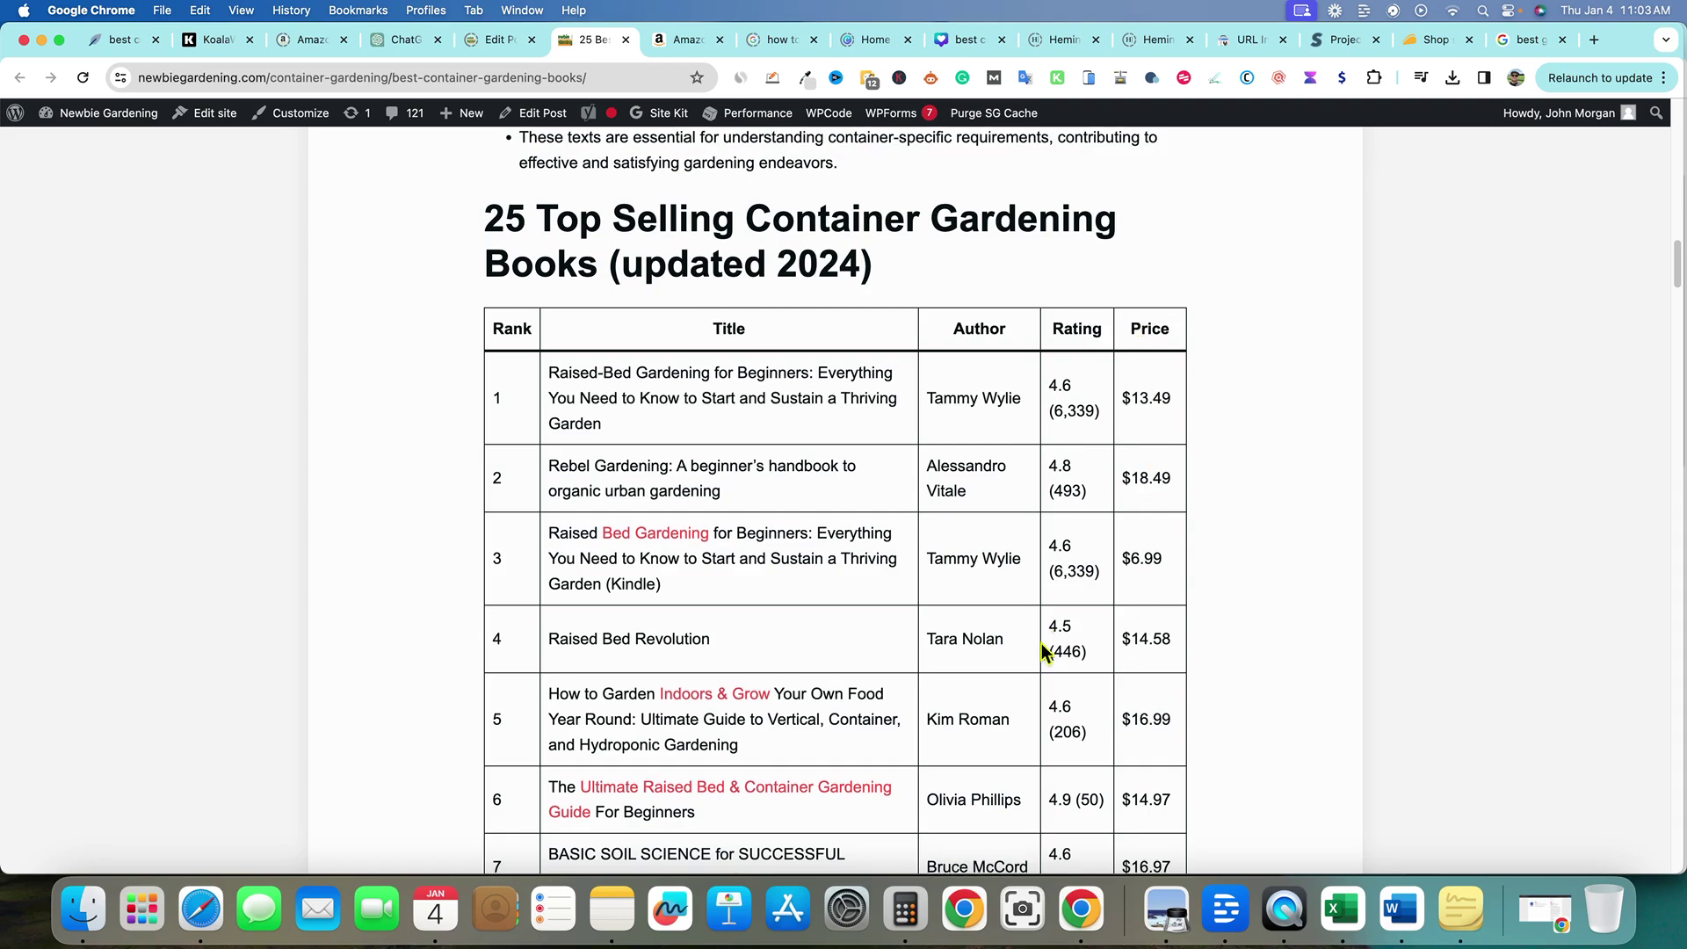
pyautogui.scroll(-15, 1035, 647)
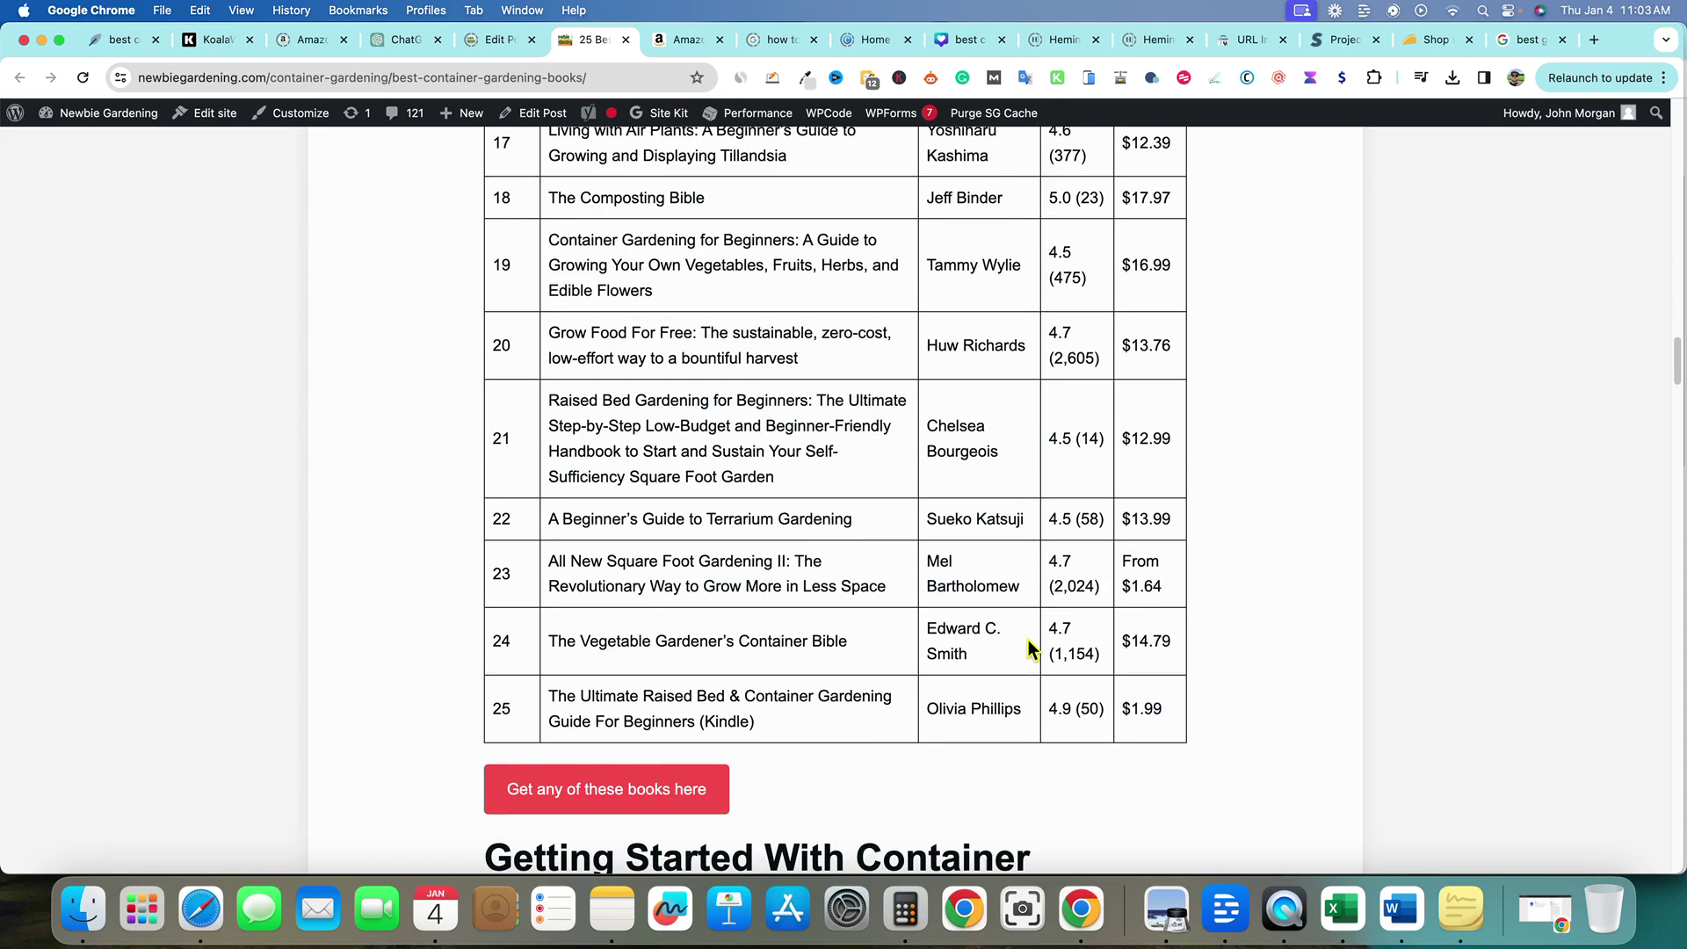
pyautogui.scroll(10, 998, 615)
pyautogui.scroll(20, 999, 620)
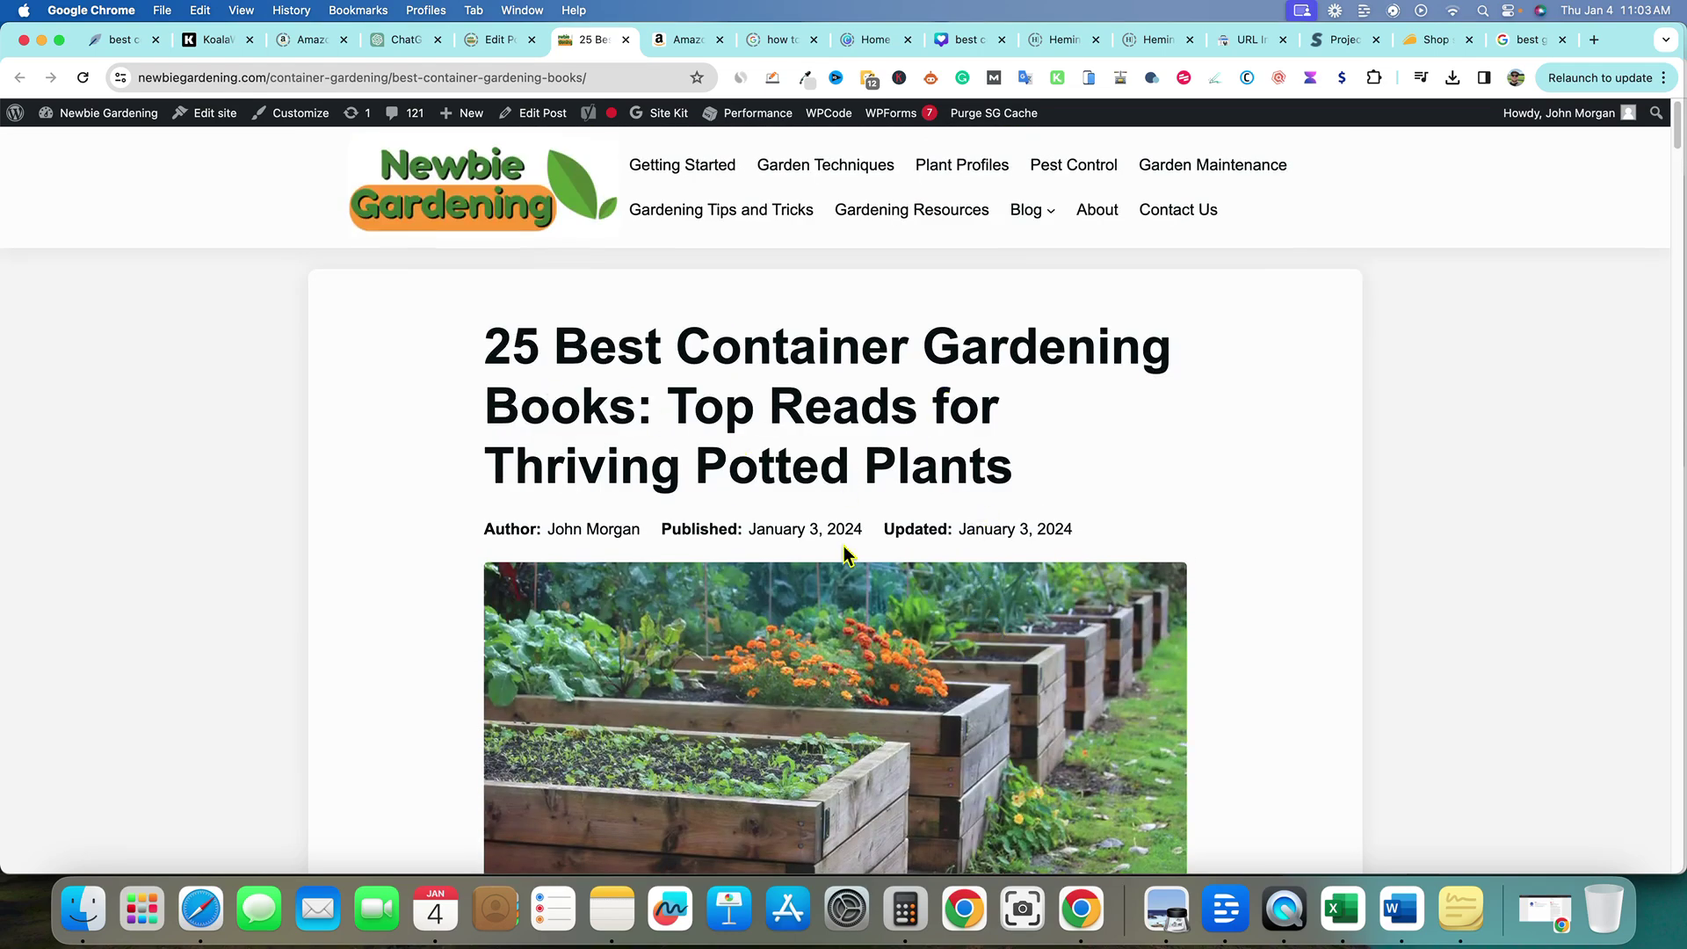
pyautogui.scroll(-2, 849, 556)
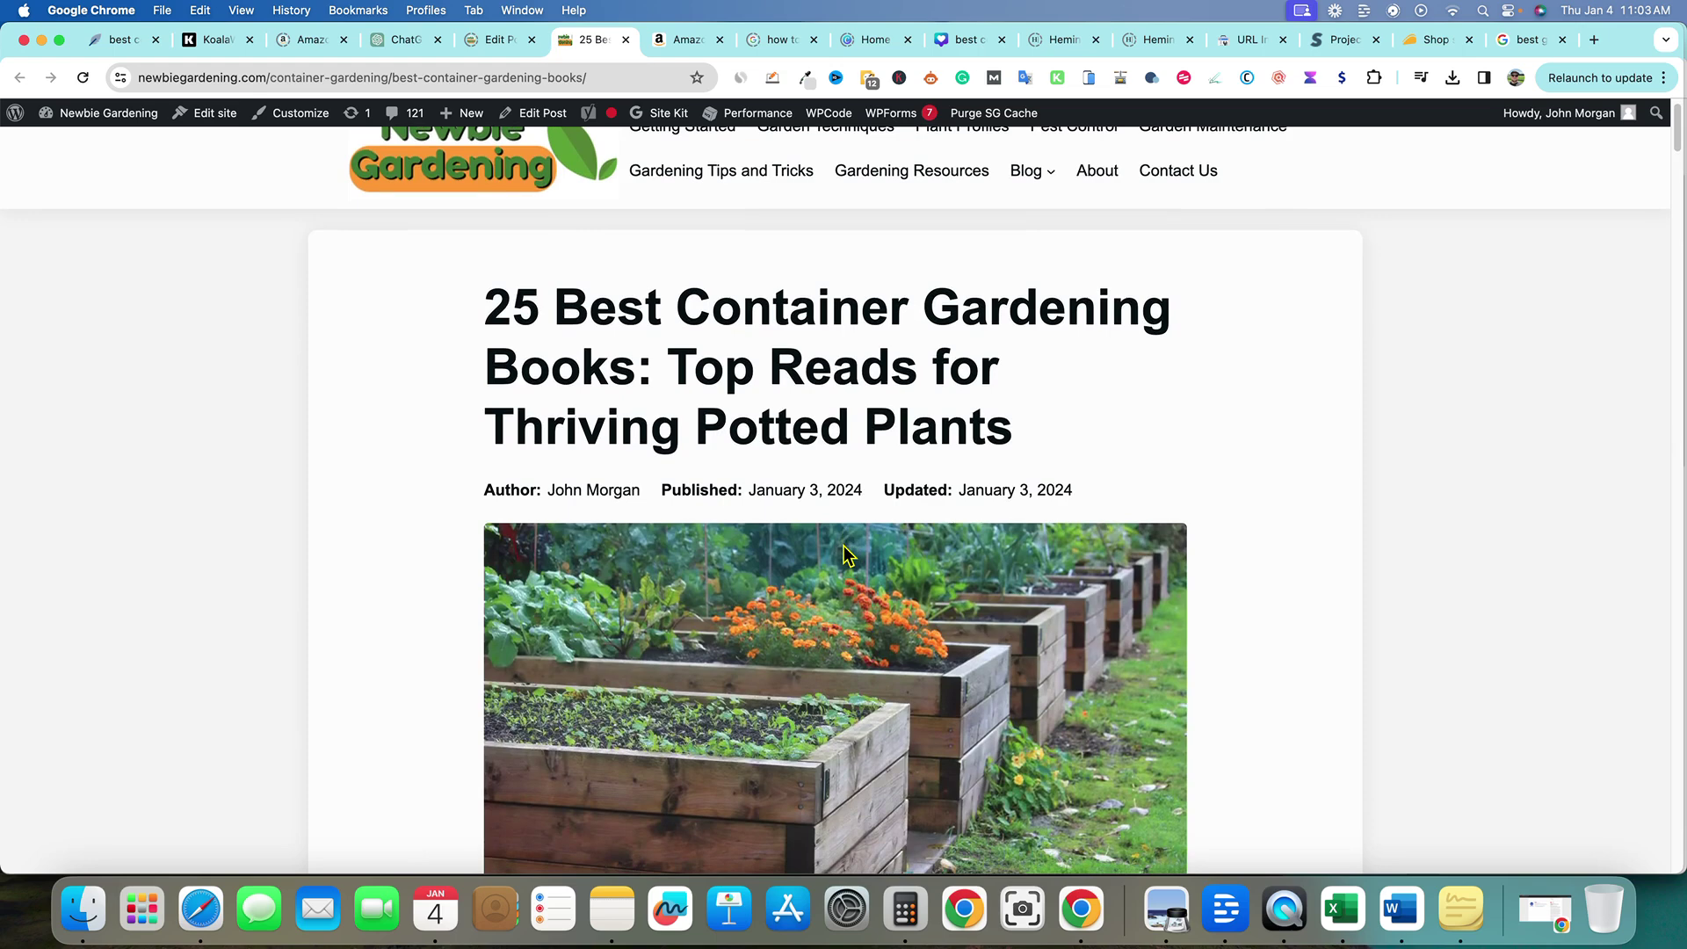
pyautogui.scroll(-15, 707, 425)
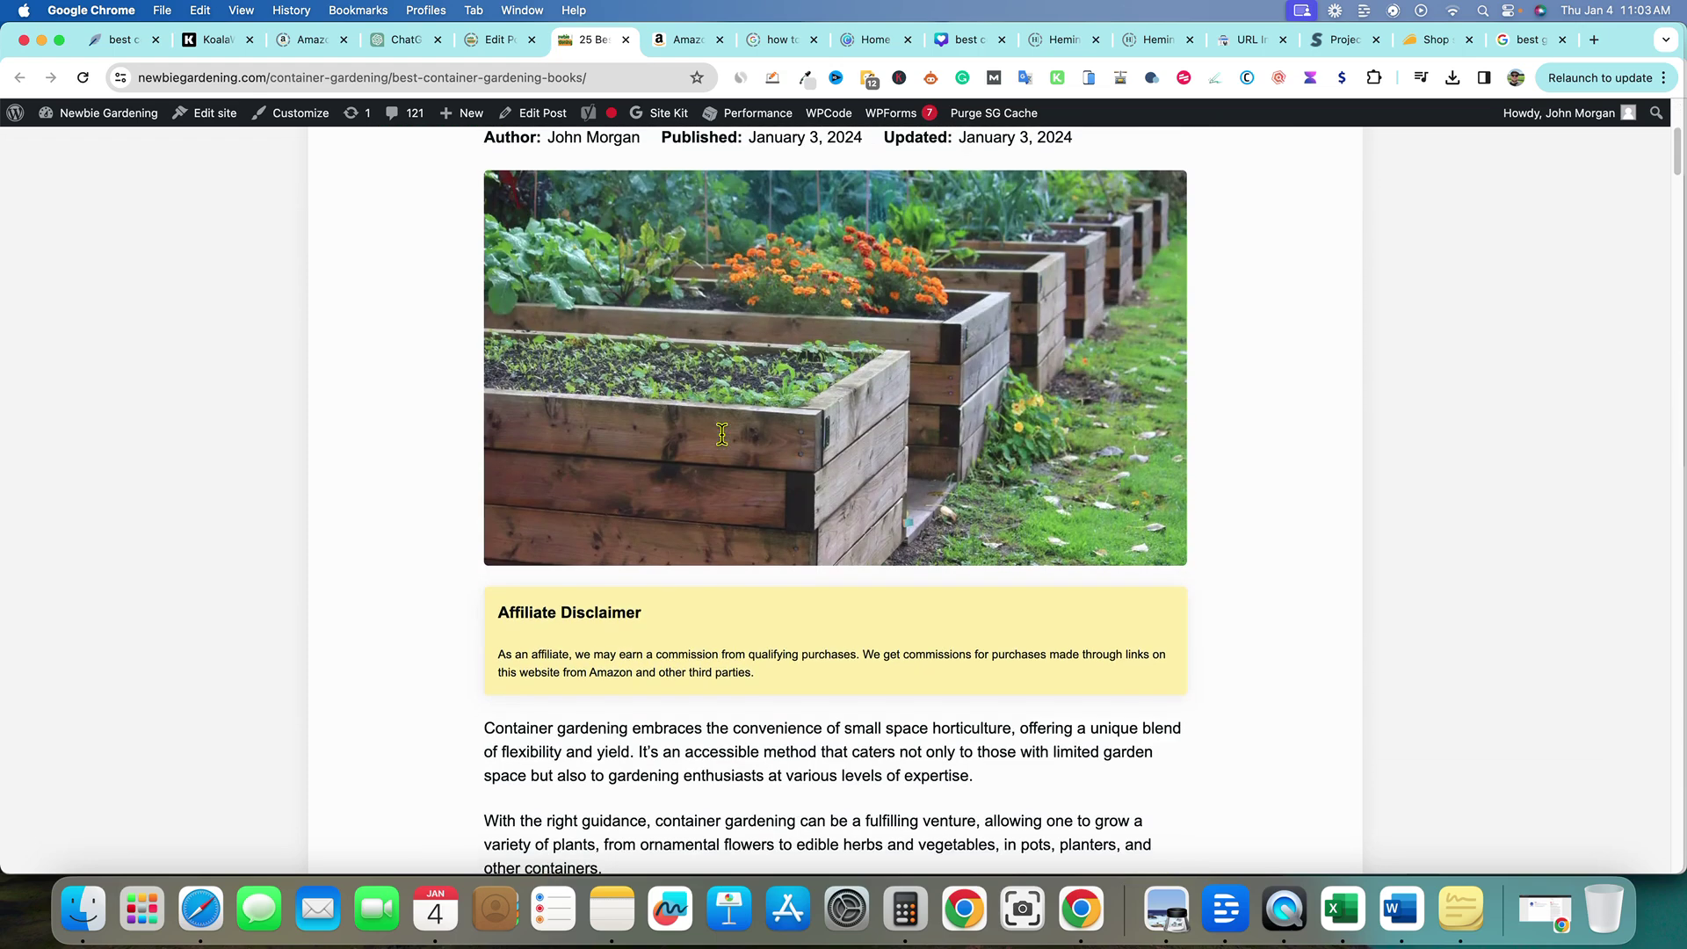
# Switch to the article's NeuronWriter analysis, then open and close the meta title and description editor.
pyautogui.click(119, 40)
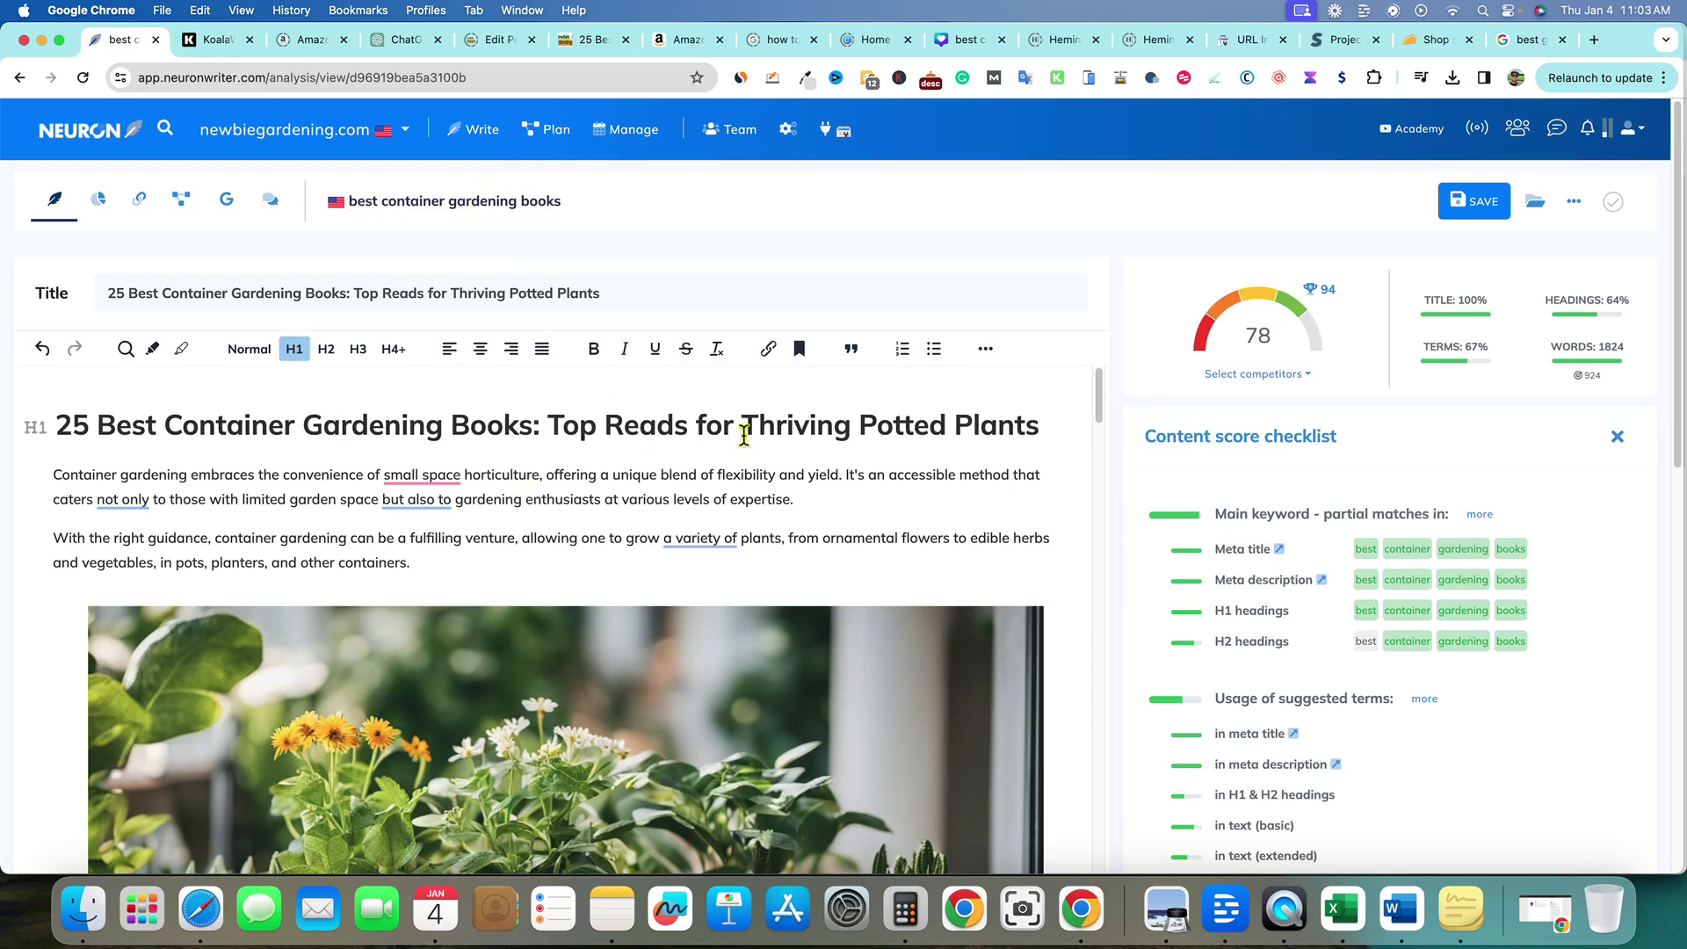
pyautogui.moveTo(199, 429); pyautogui.dragTo(403, 430)
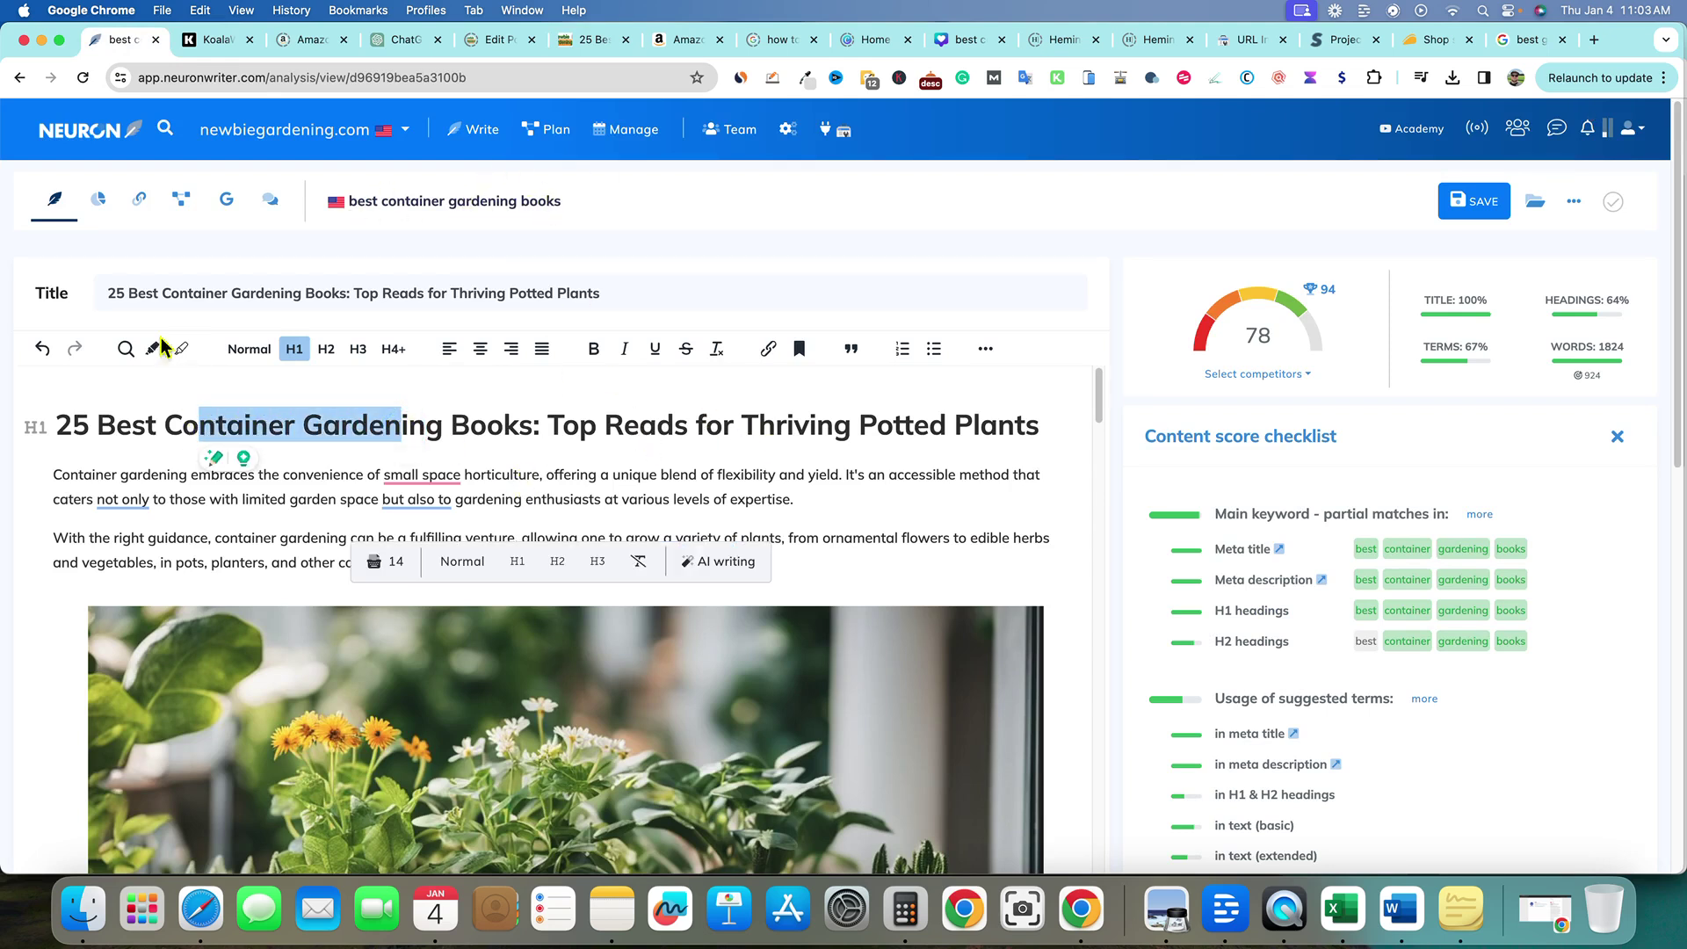
pyautogui.click(151, 294)
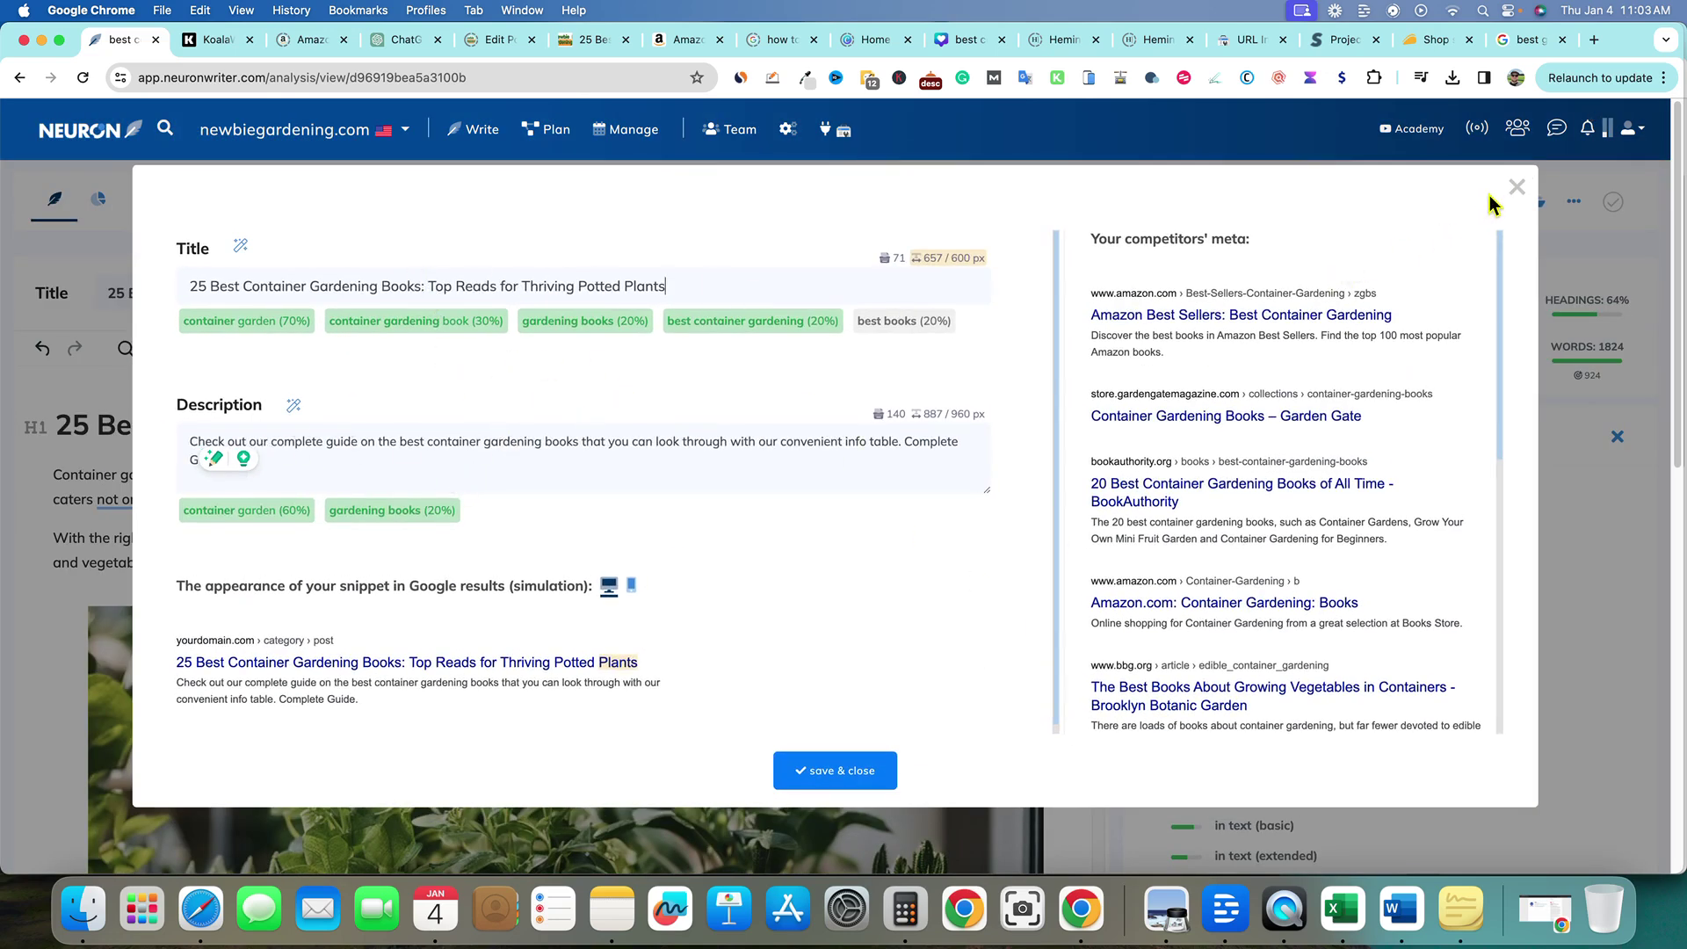
pyautogui.click(1516, 189)
# Highlight parts of the H1 heading and scroll through the article scoring 78.
pyautogui.moveTo(716, 435); pyautogui.dragTo(303, 429)
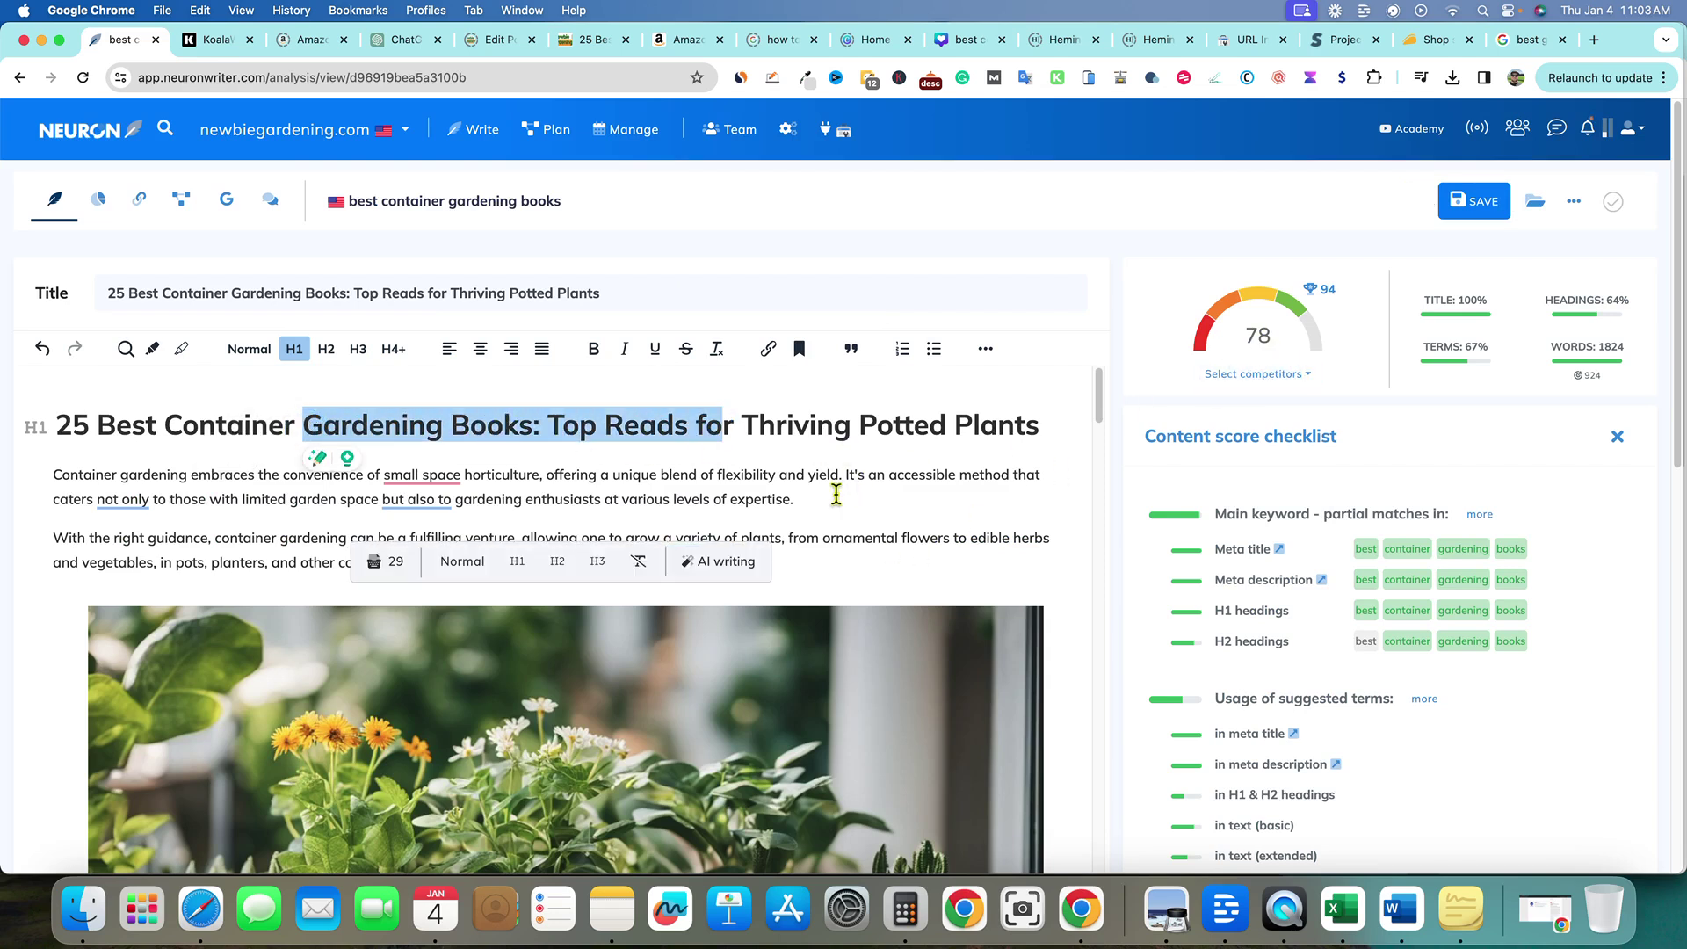
pyautogui.click(815, 477)
pyautogui.moveTo(640, 429); pyautogui.dragTo(246, 430)
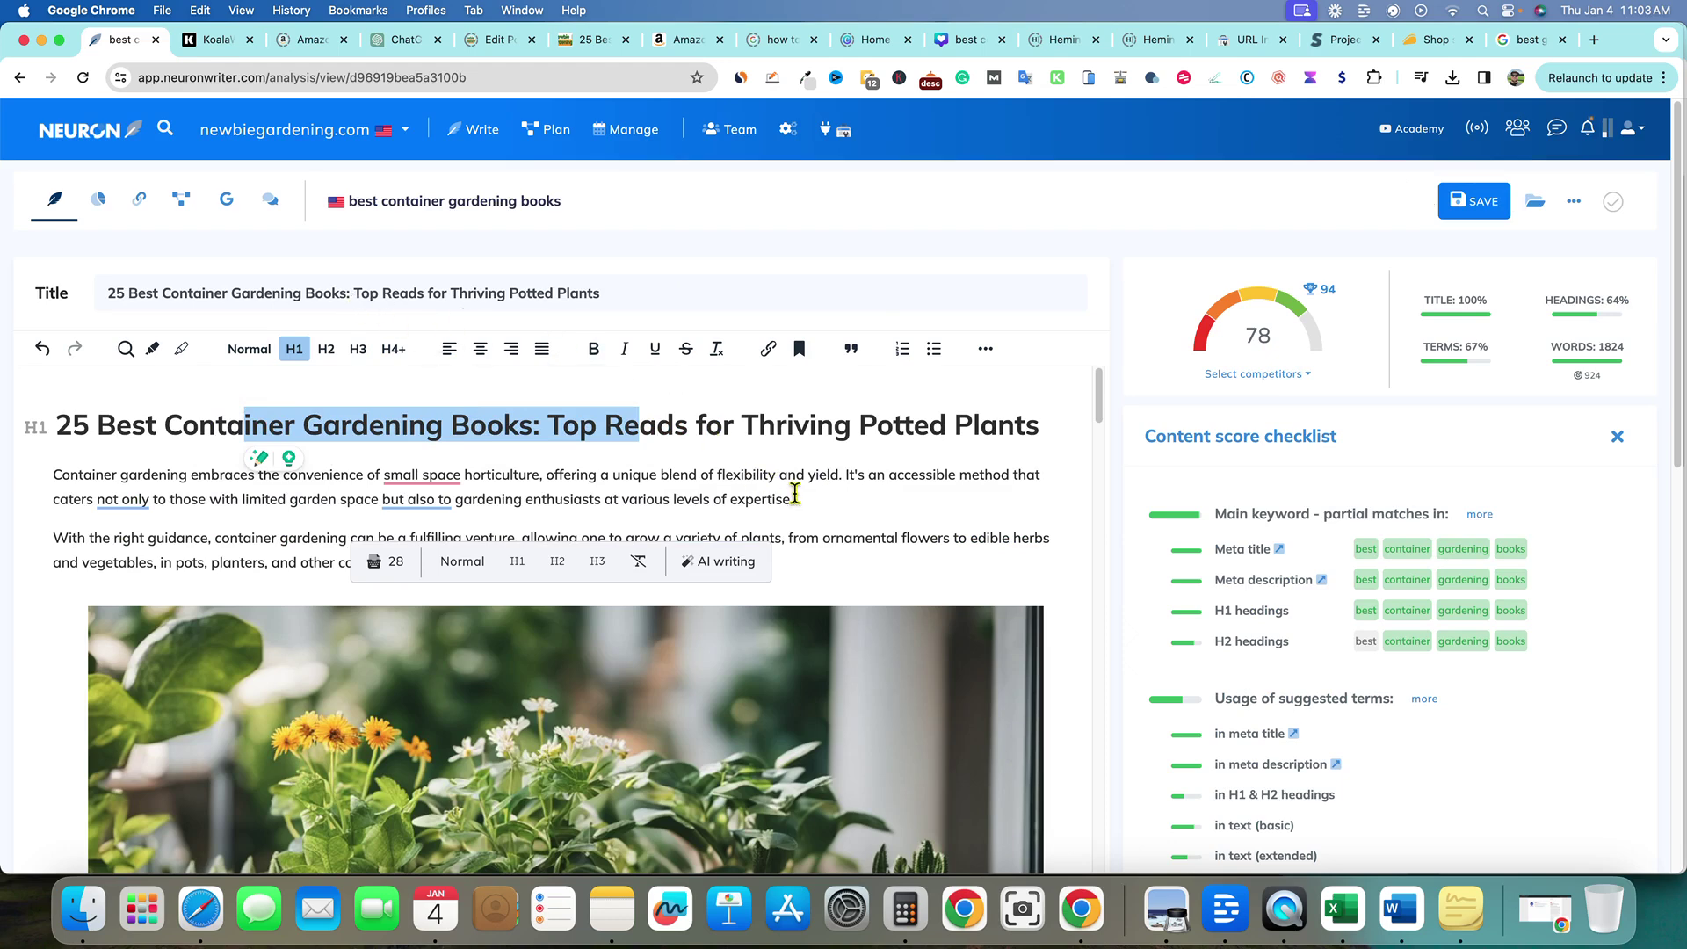
pyautogui.click(798, 494)
pyautogui.scroll(-10, 914, 514)
pyautogui.scroll(-4, 931, 543)
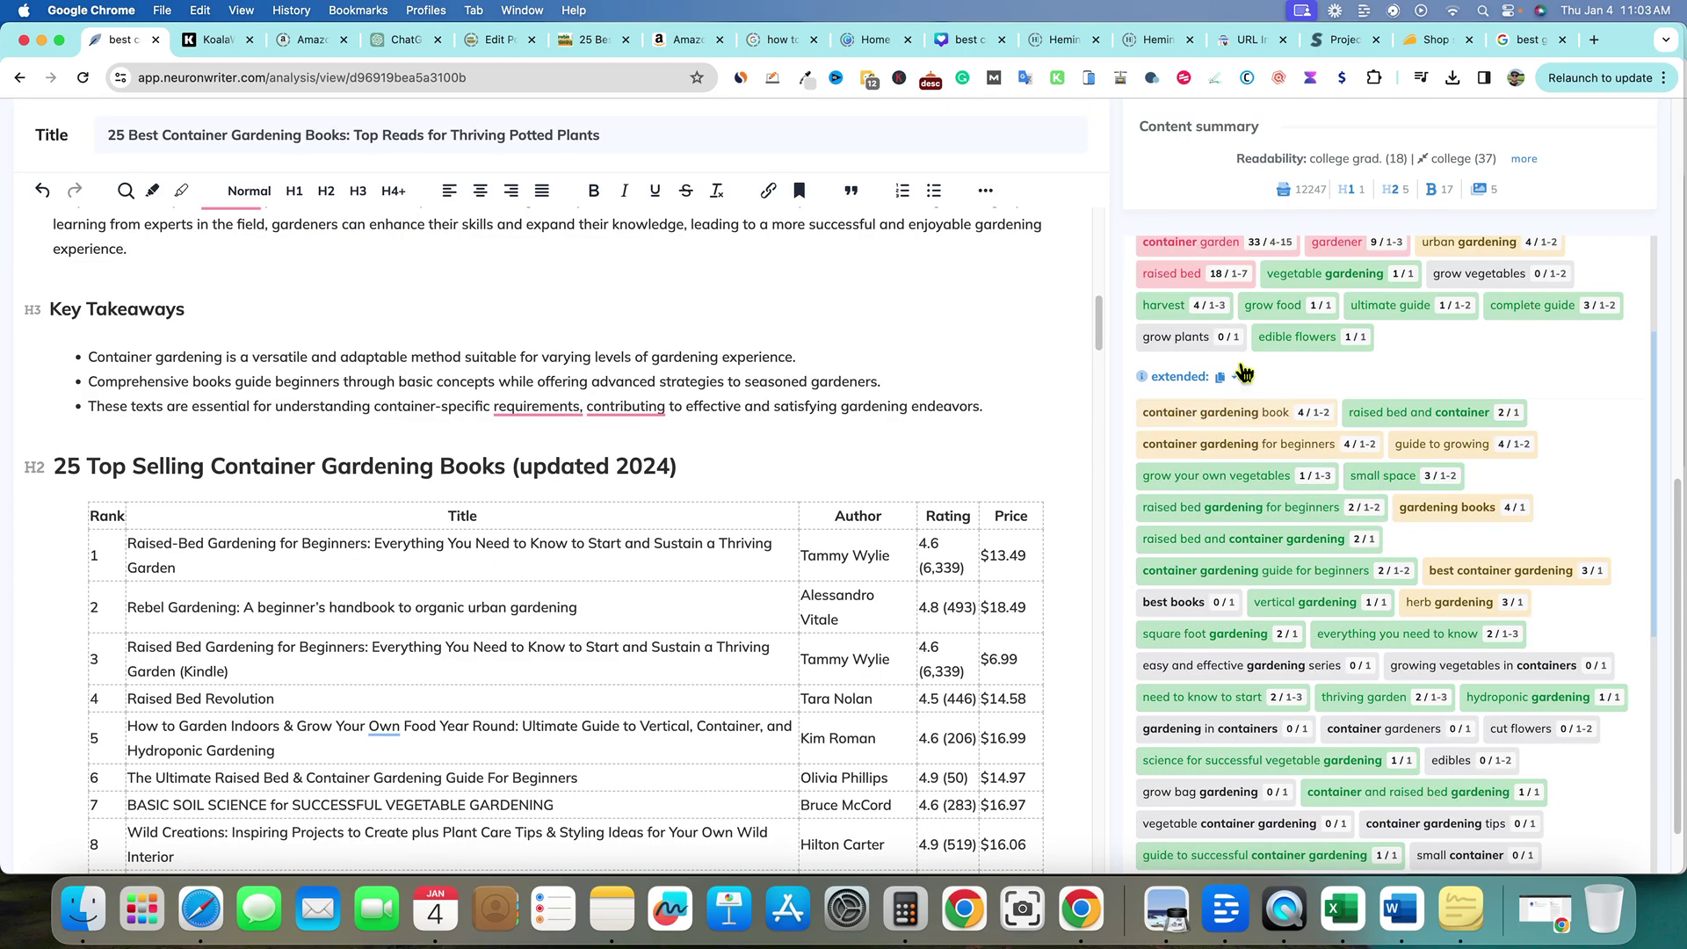
pyautogui.scroll(-10, 1345, 591)
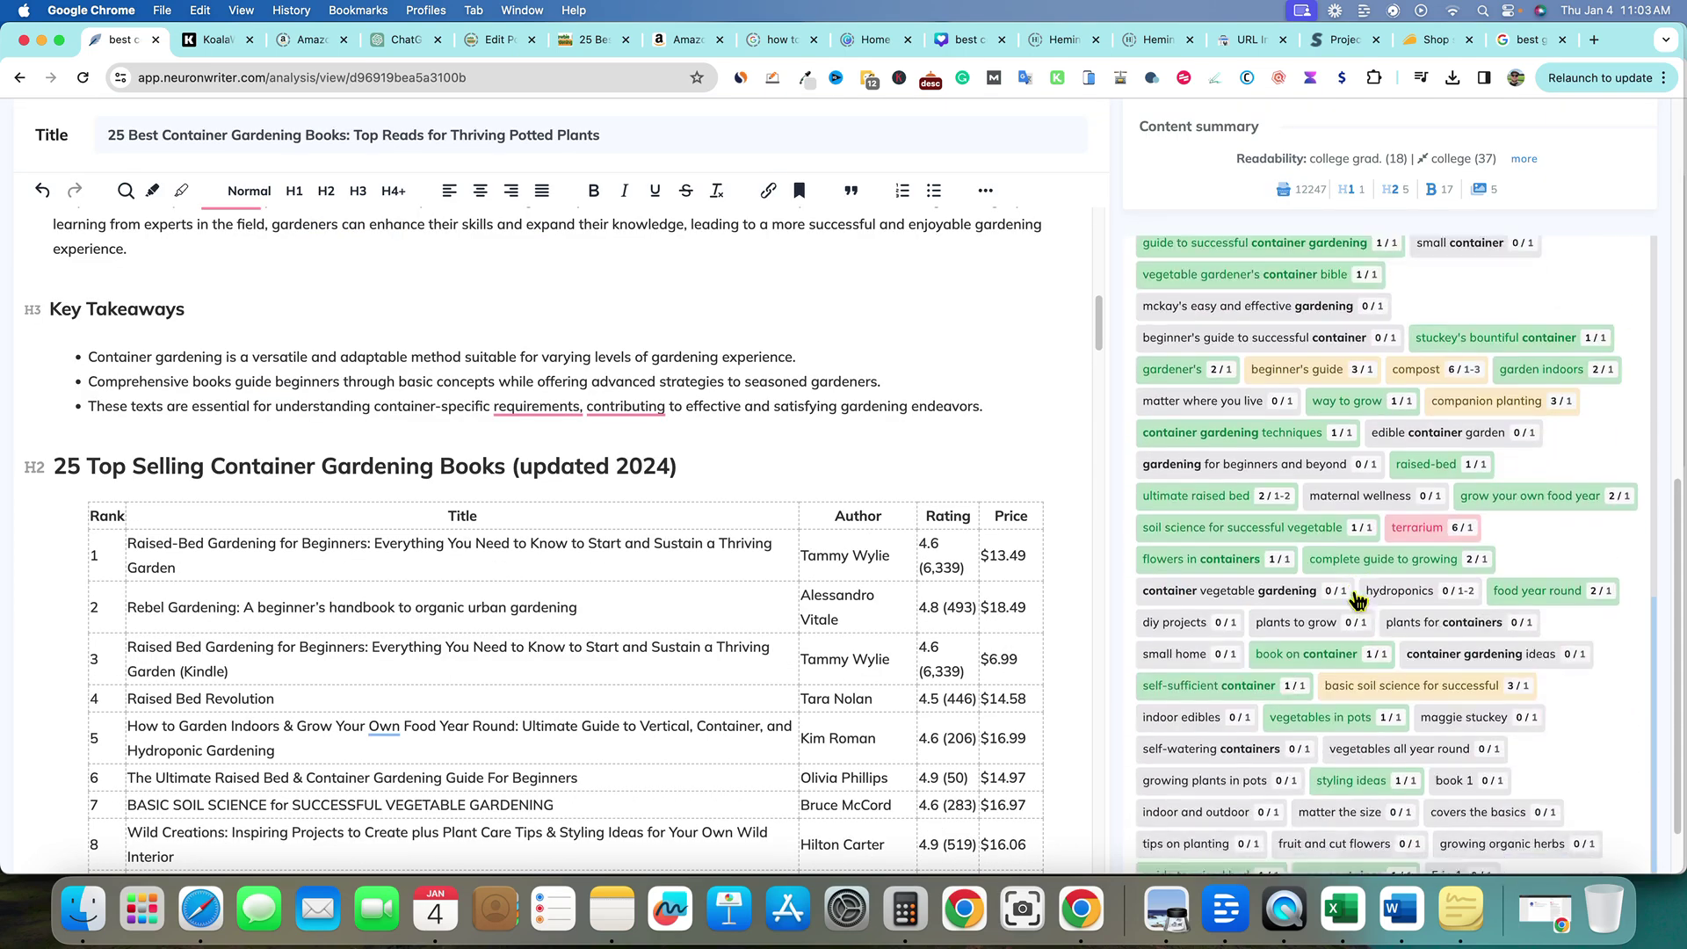
pyautogui.scroll(-5, 1356, 600)
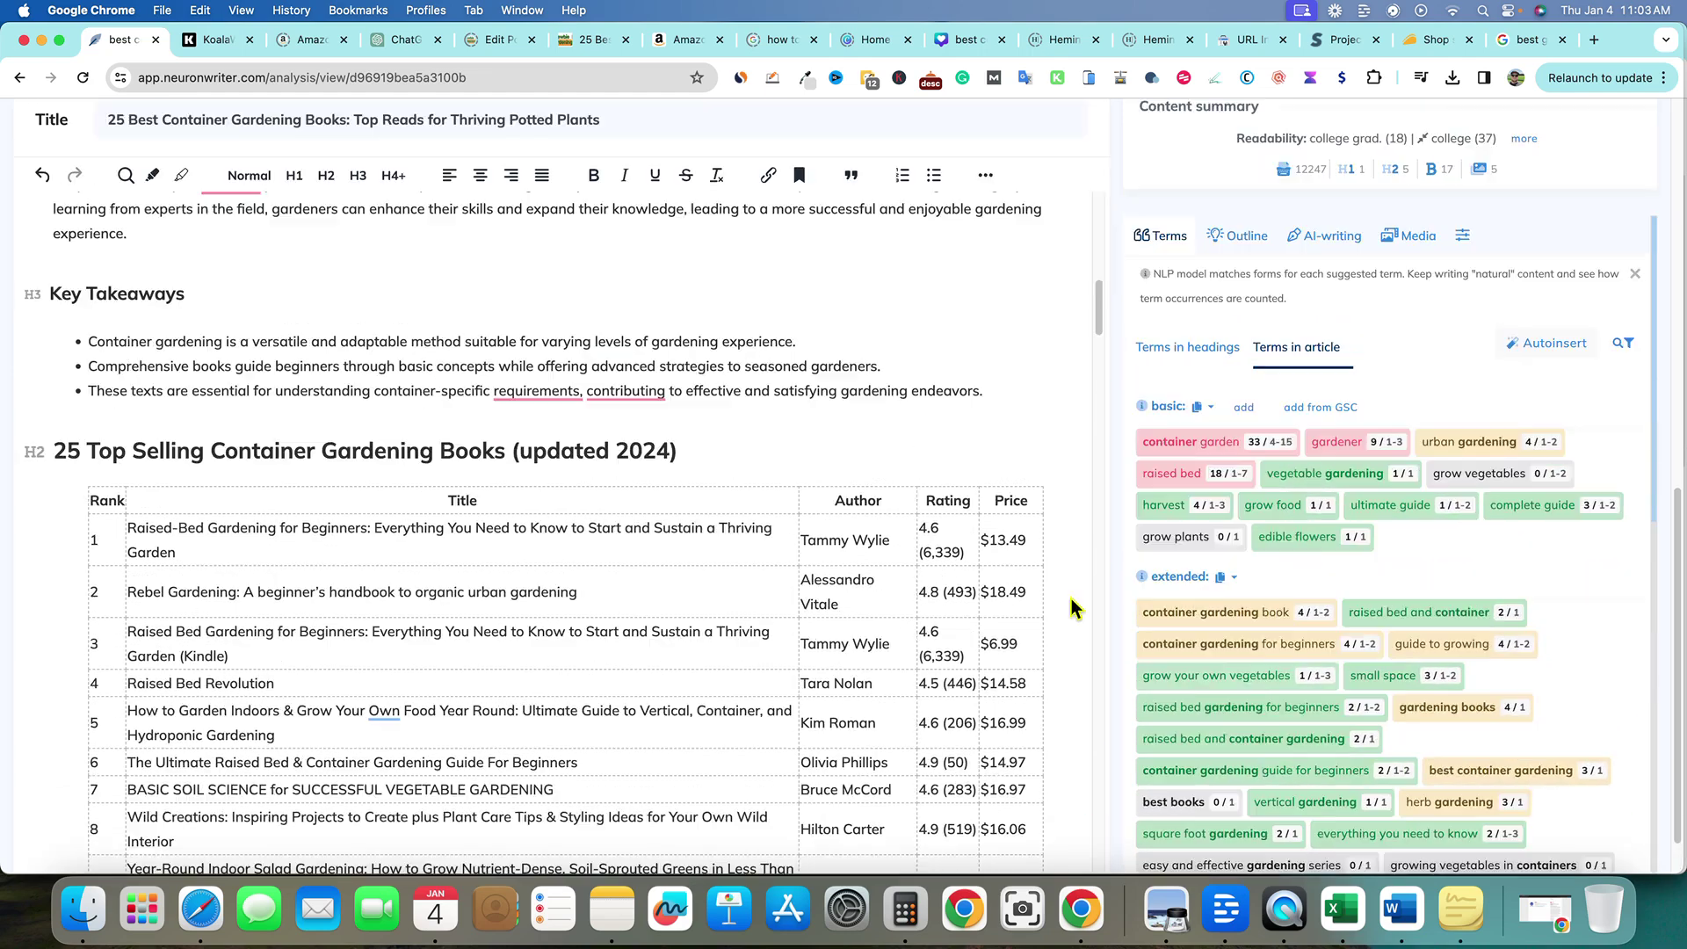
pyautogui.scroll(15, 1071, 602)
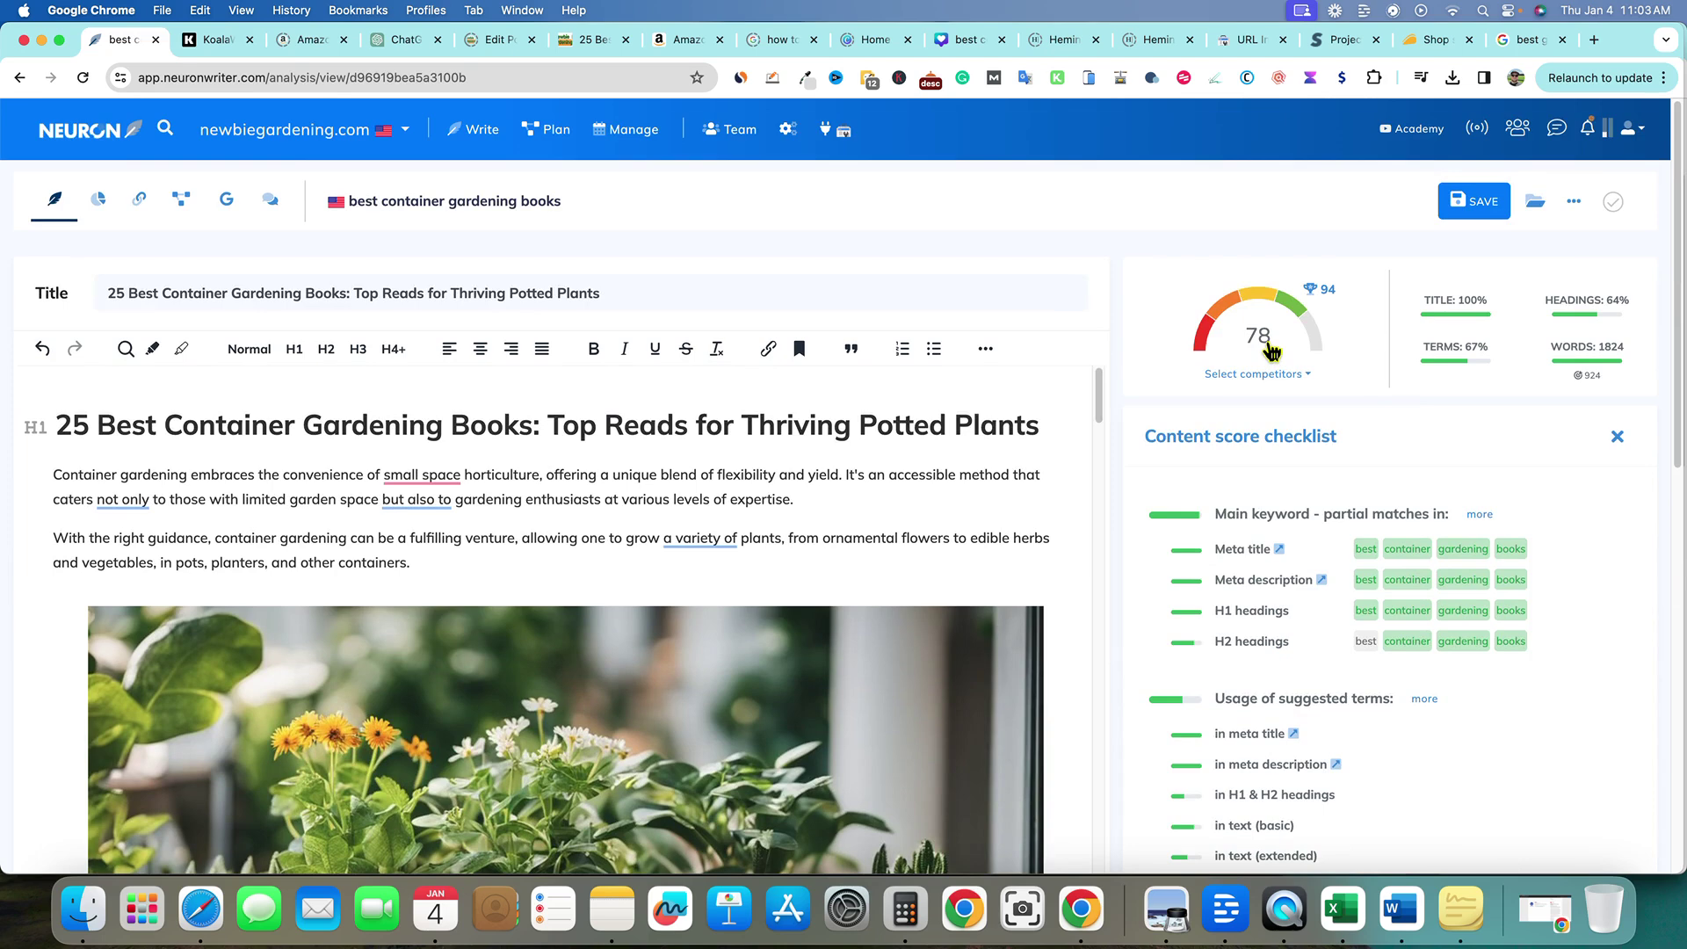
pyautogui.moveTo(1321, 299)
pyautogui.click(97, 198)
pyautogui.scroll(-10, 799, 684)
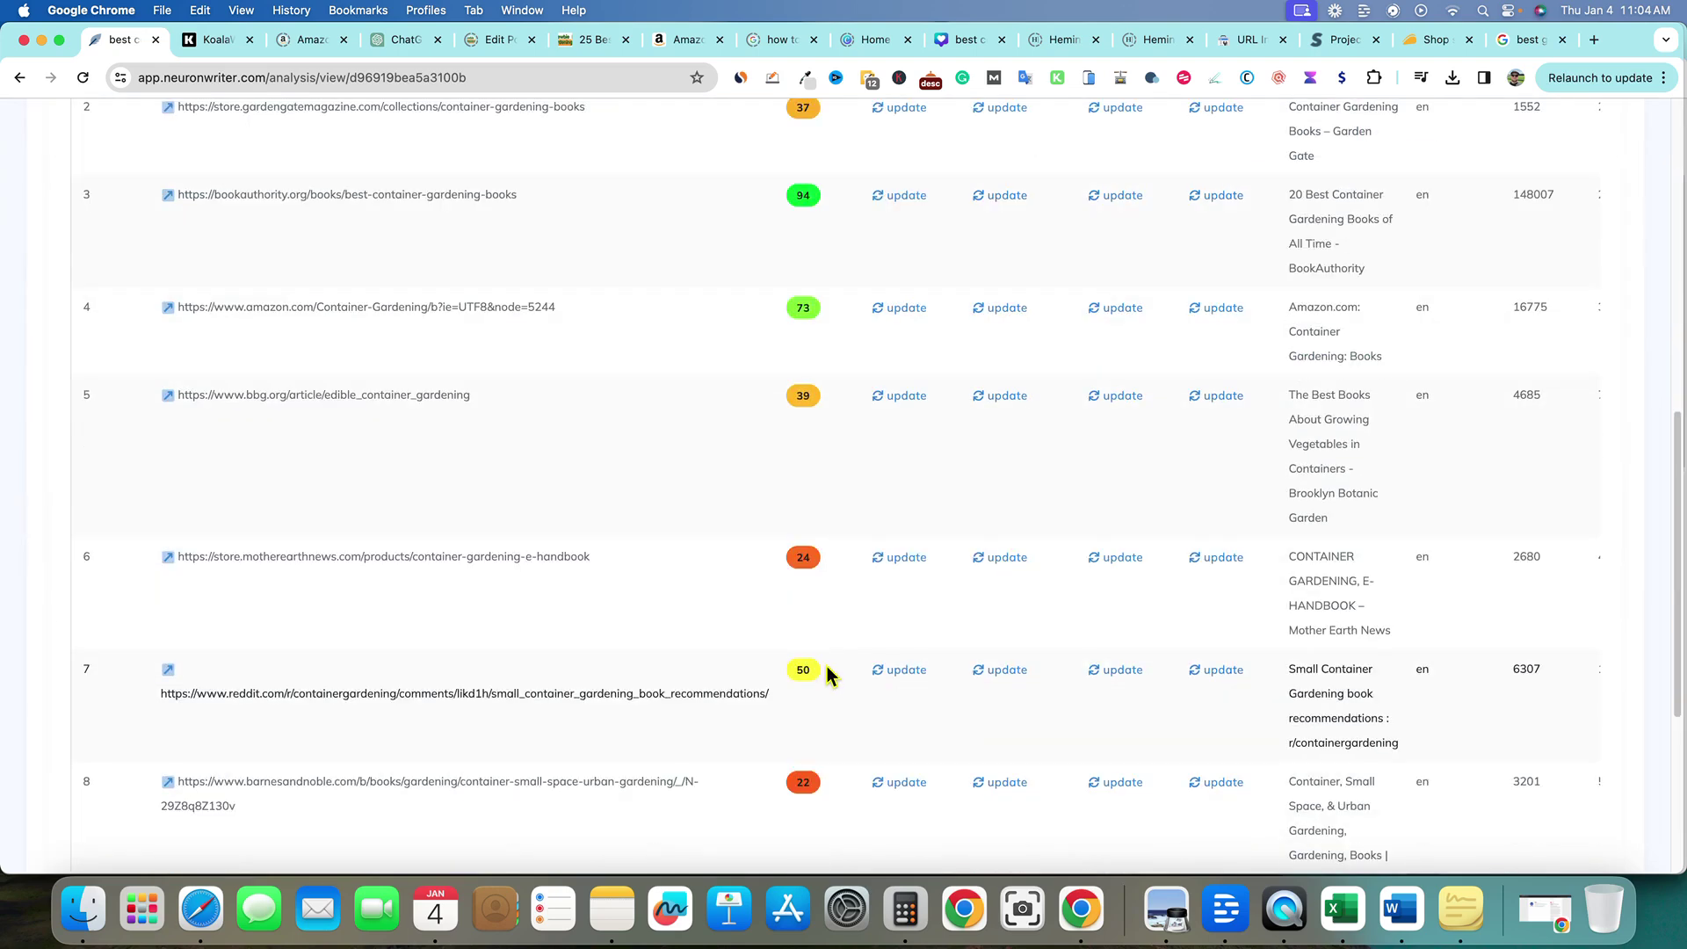
pyautogui.scroll(3, 826, 677)
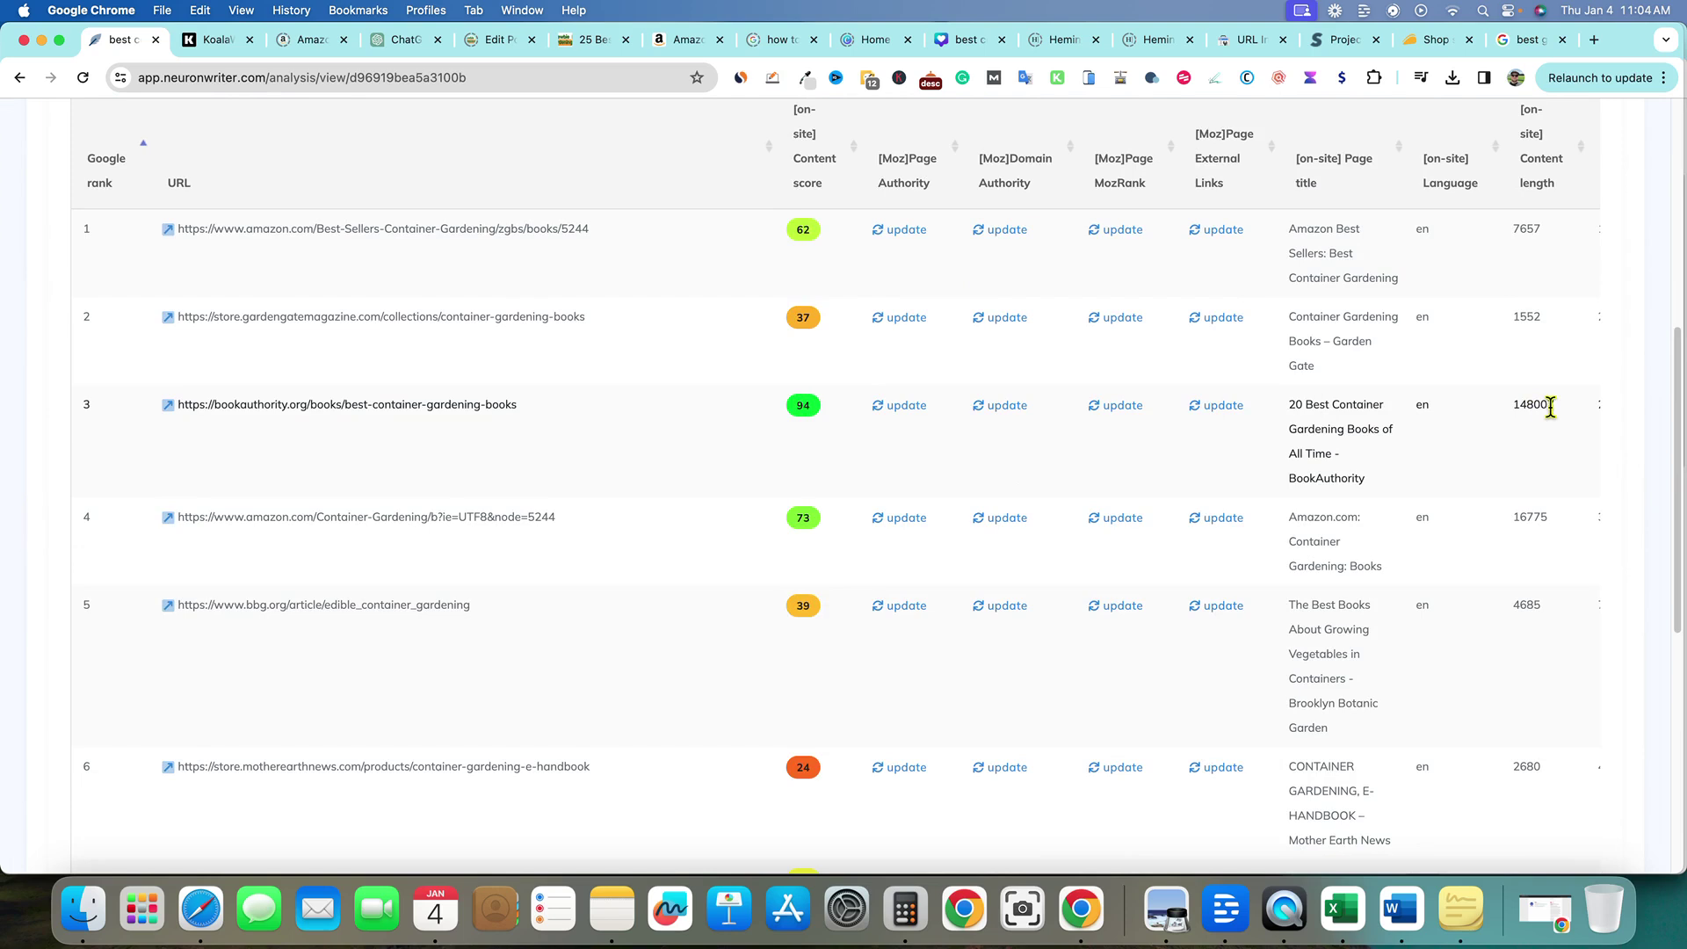
pyautogui.moveTo(1559, 407); pyautogui.dragTo(1508, 406)
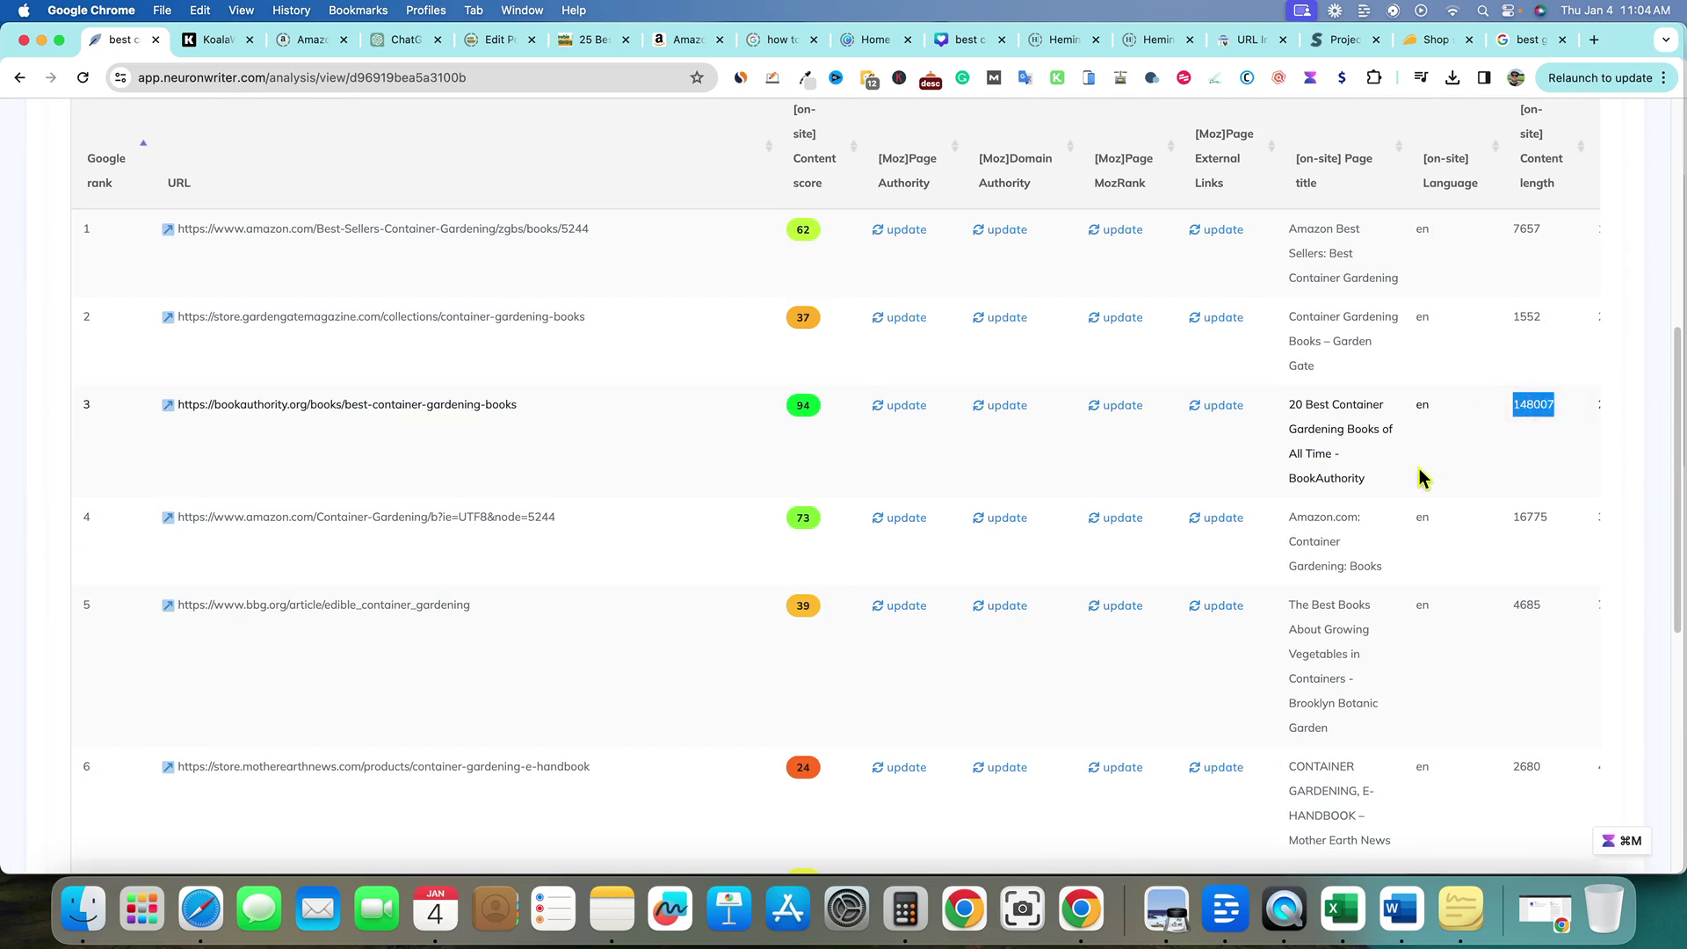
pyautogui.scroll(1, 1548, 481)
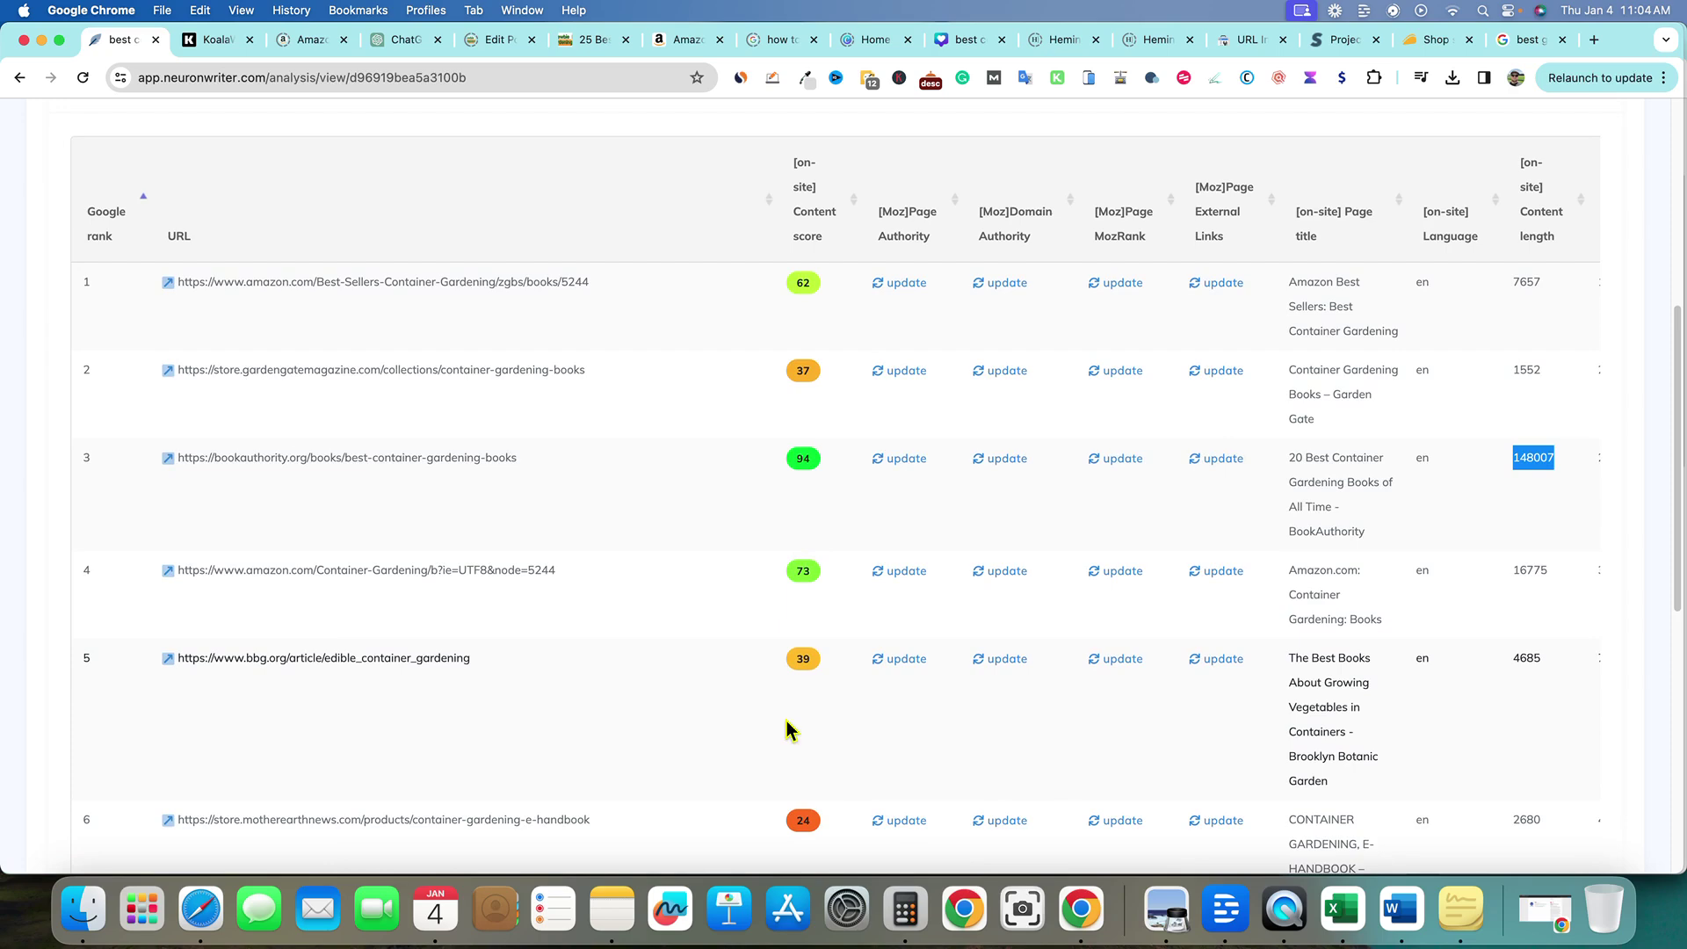
pyautogui.scroll(-5, 840, 572)
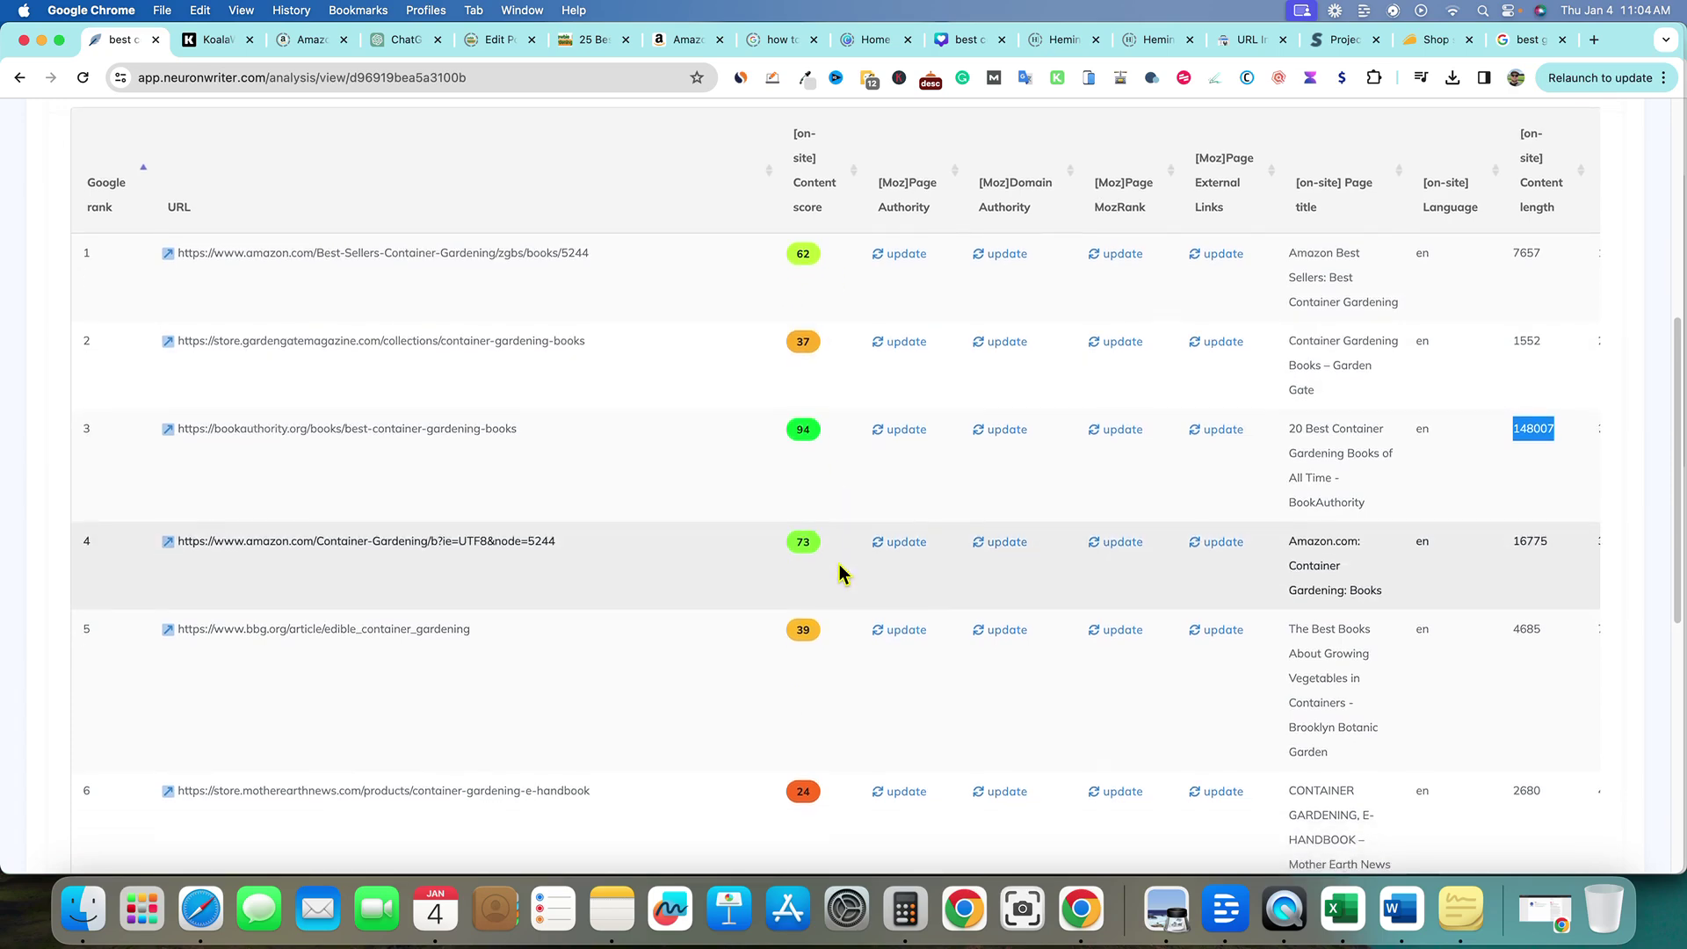
pyautogui.scroll(15, 824, 677)
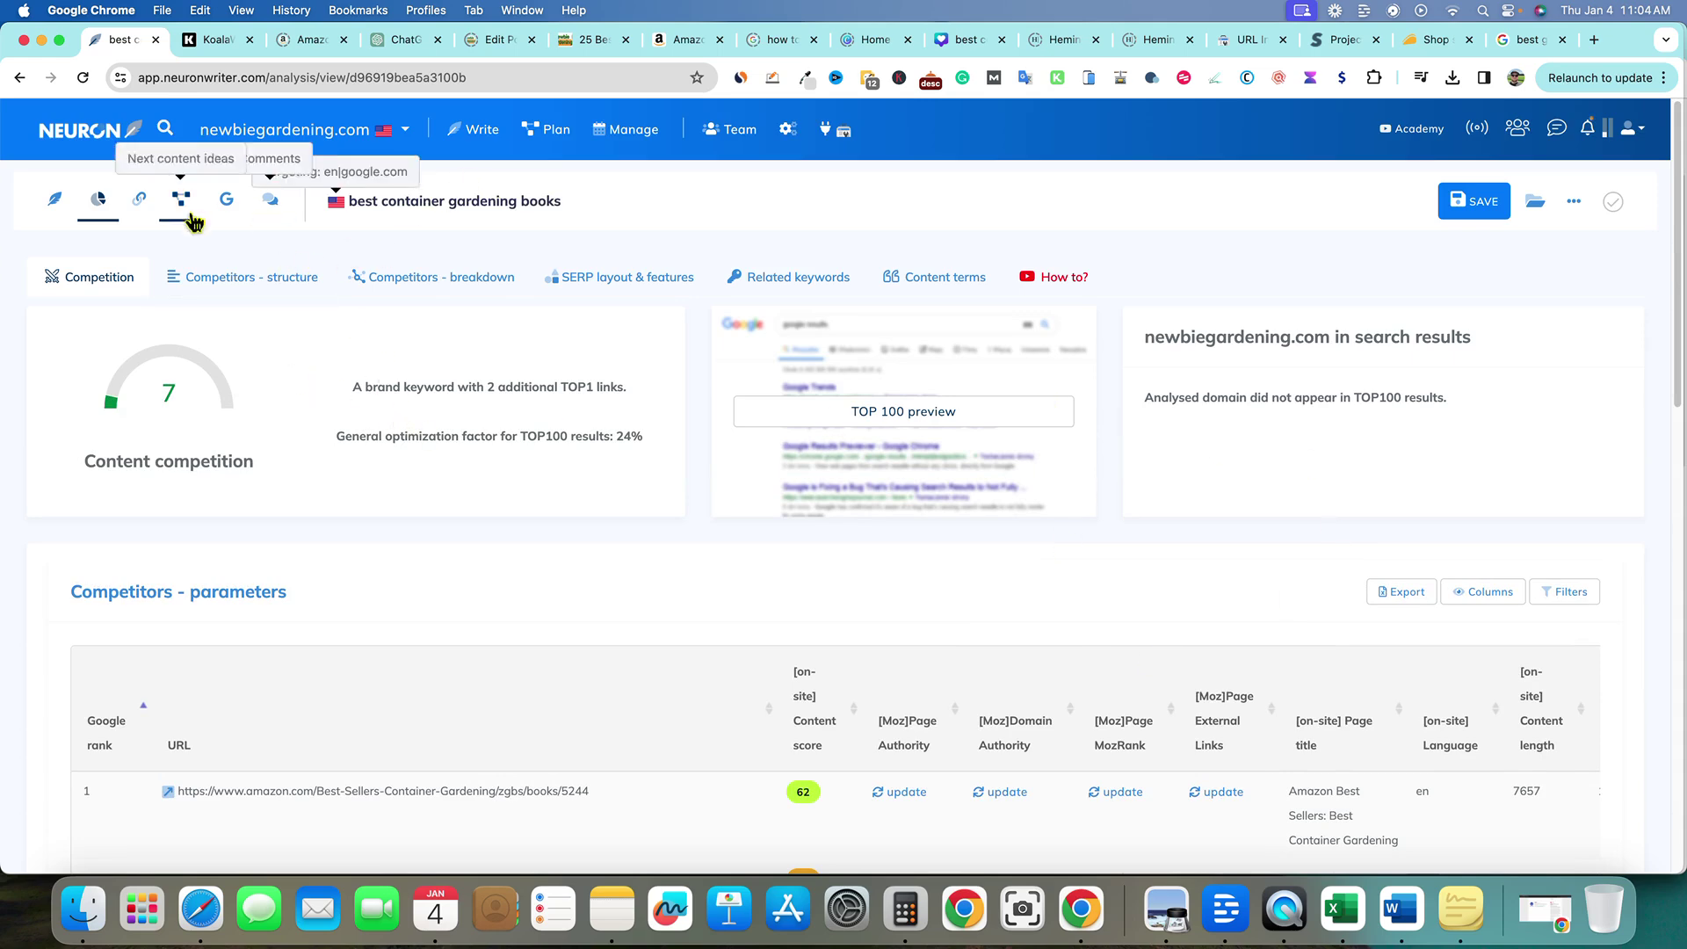
pyautogui.click(55, 198)
pyautogui.scroll(-2, 1424, 579)
pyautogui.scroll(-10, 1424, 579)
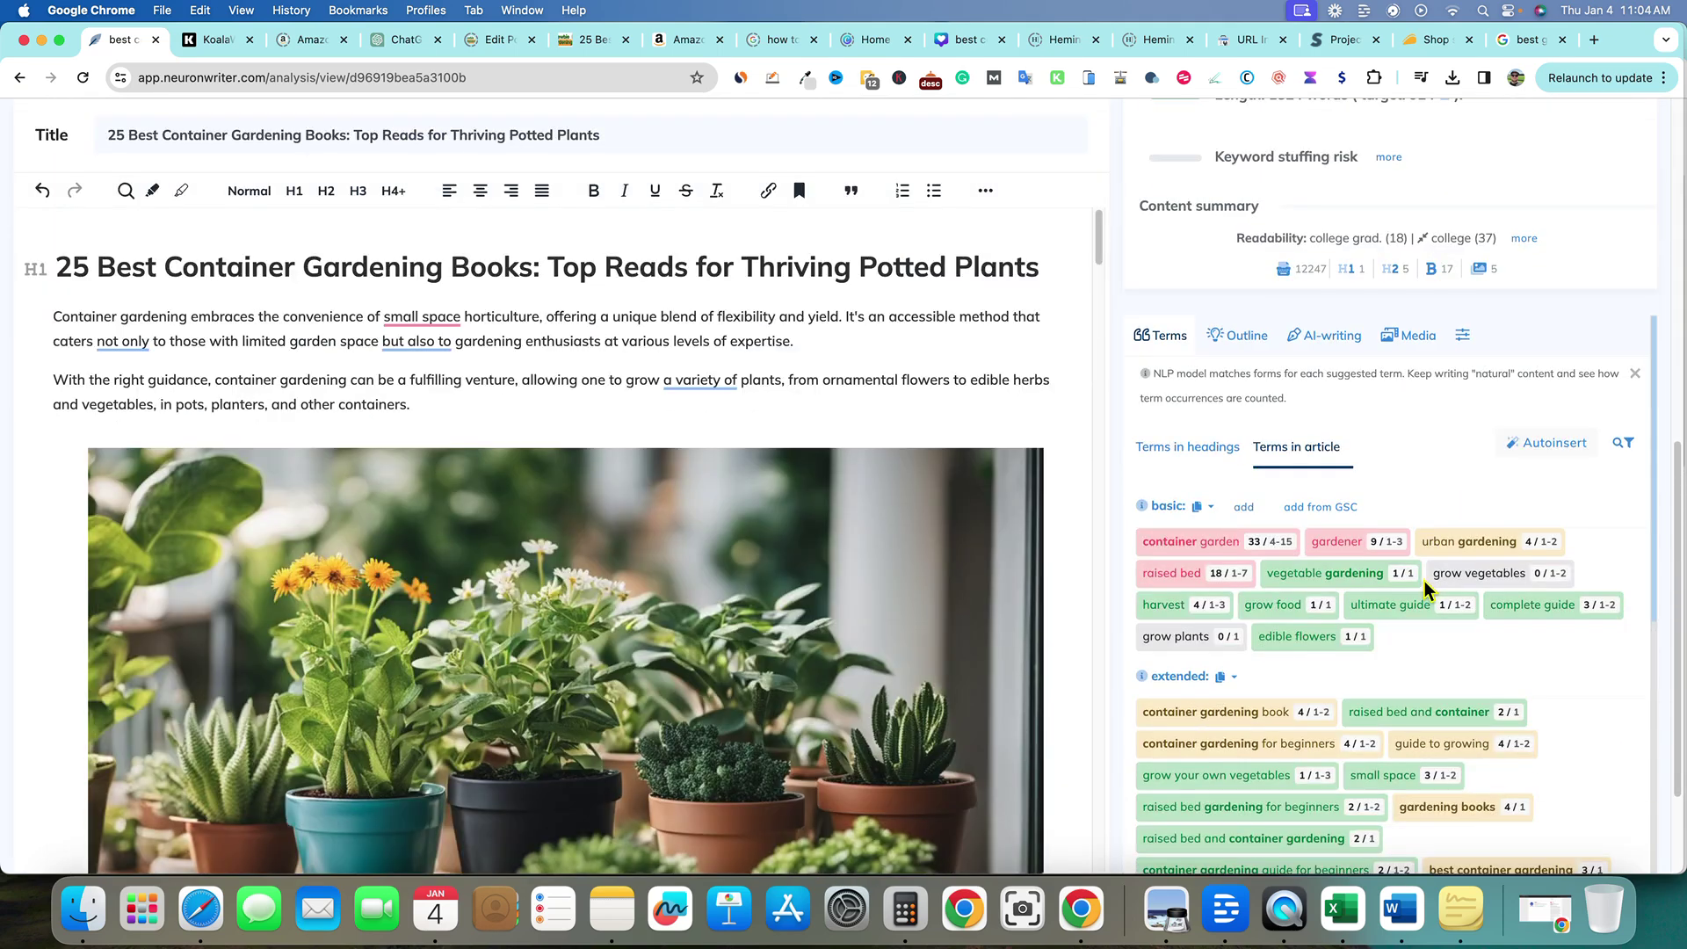
# Scroll through the NeuronWriter Terms panel and back up.
pyautogui.scroll(-10, 1319, 677)
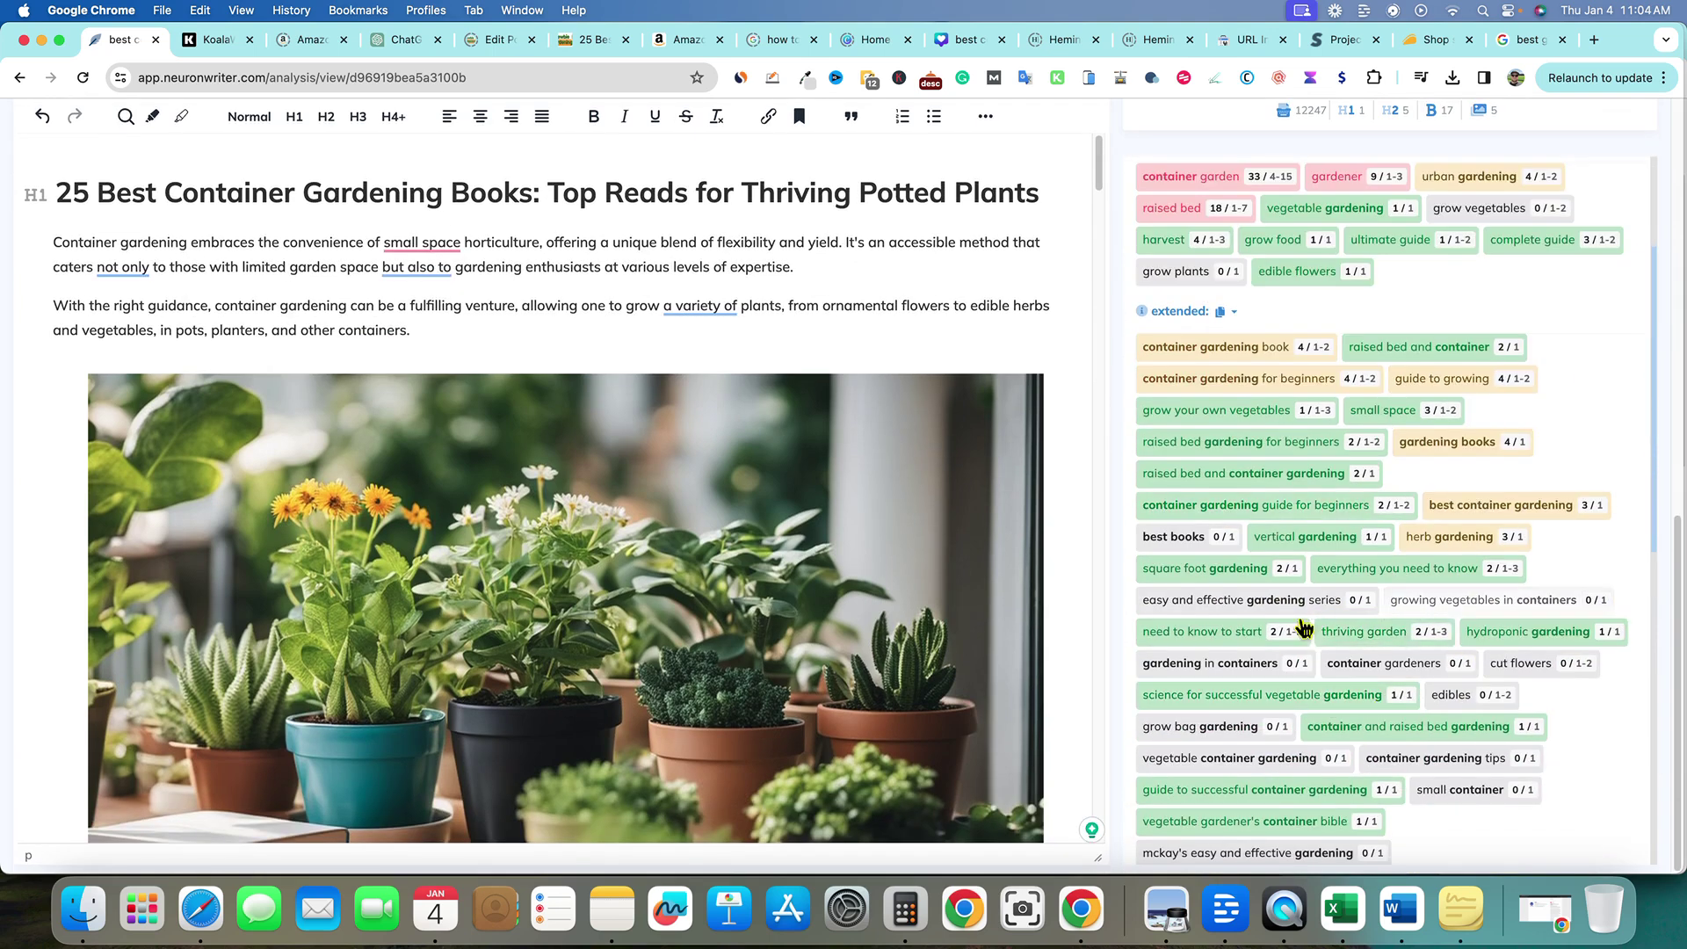
pyautogui.scroll(-8, 1399, 700)
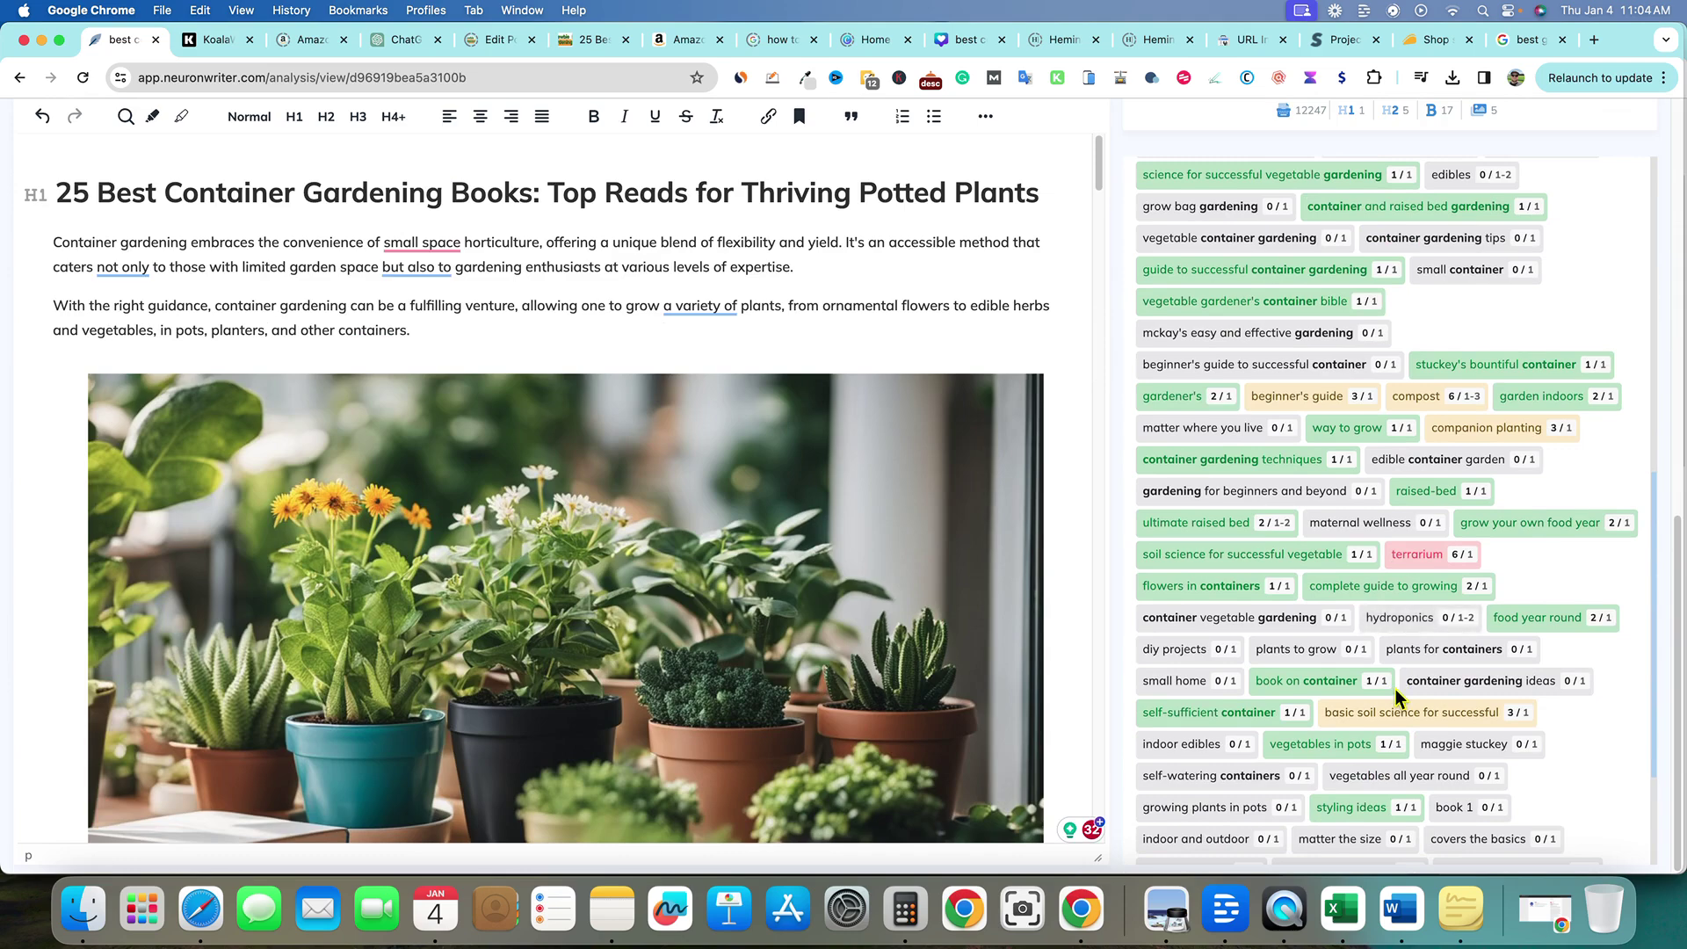
pyautogui.scroll(20, 1398, 698)
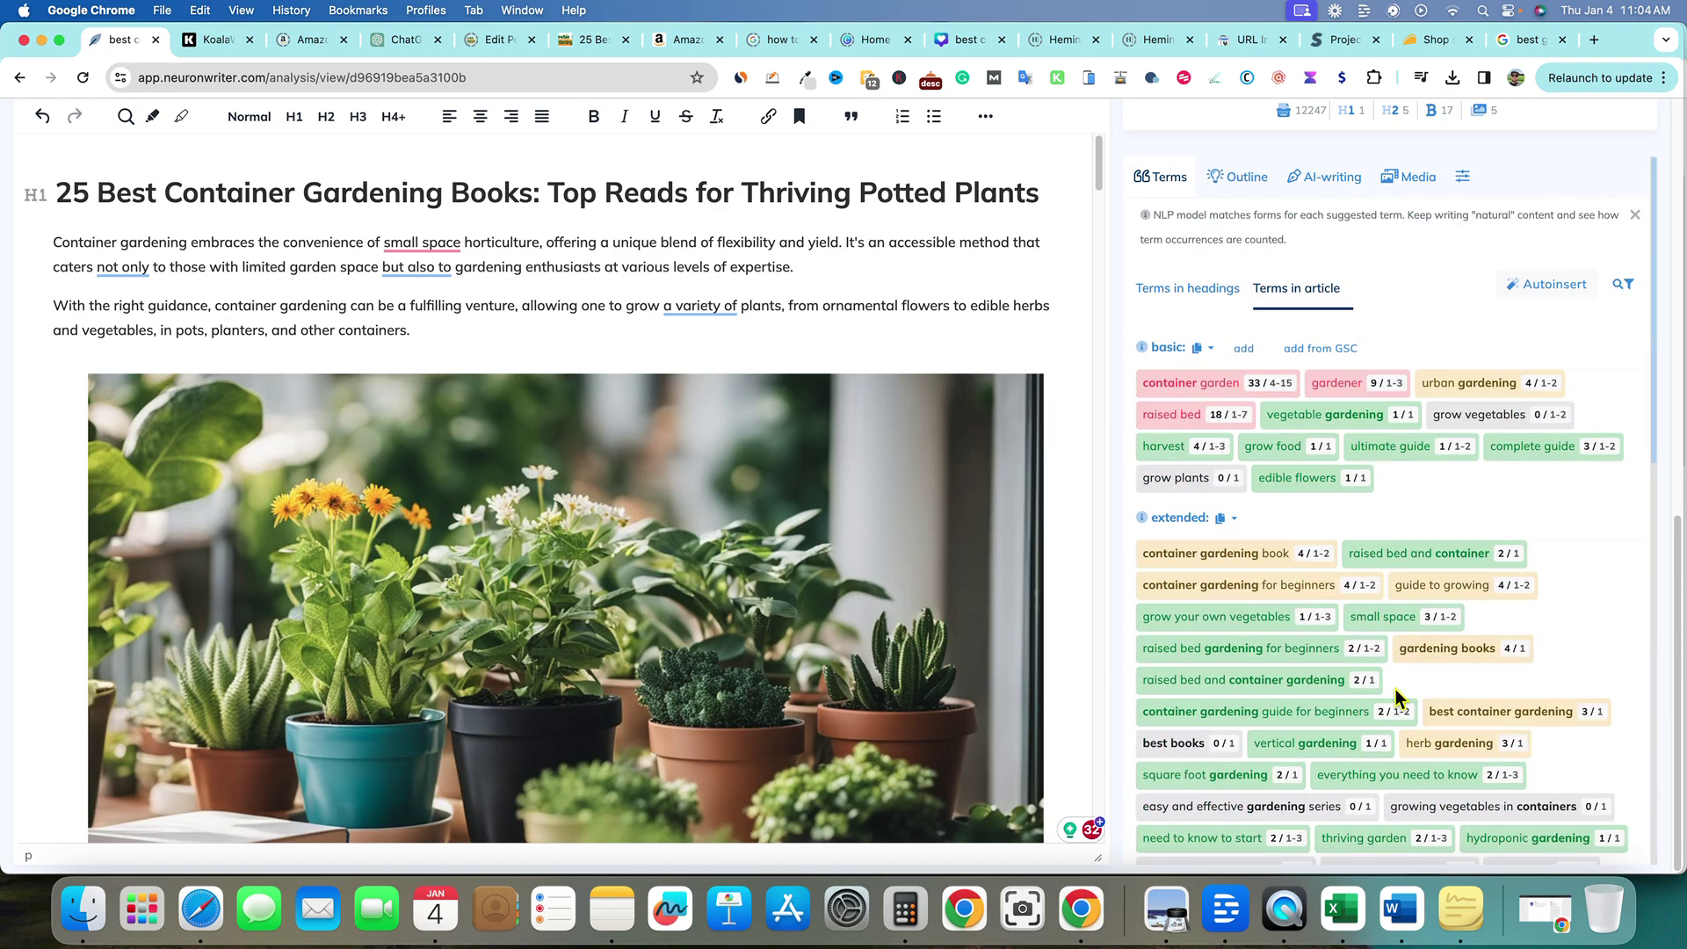
pyautogui.scroll(5, 1278, 431)
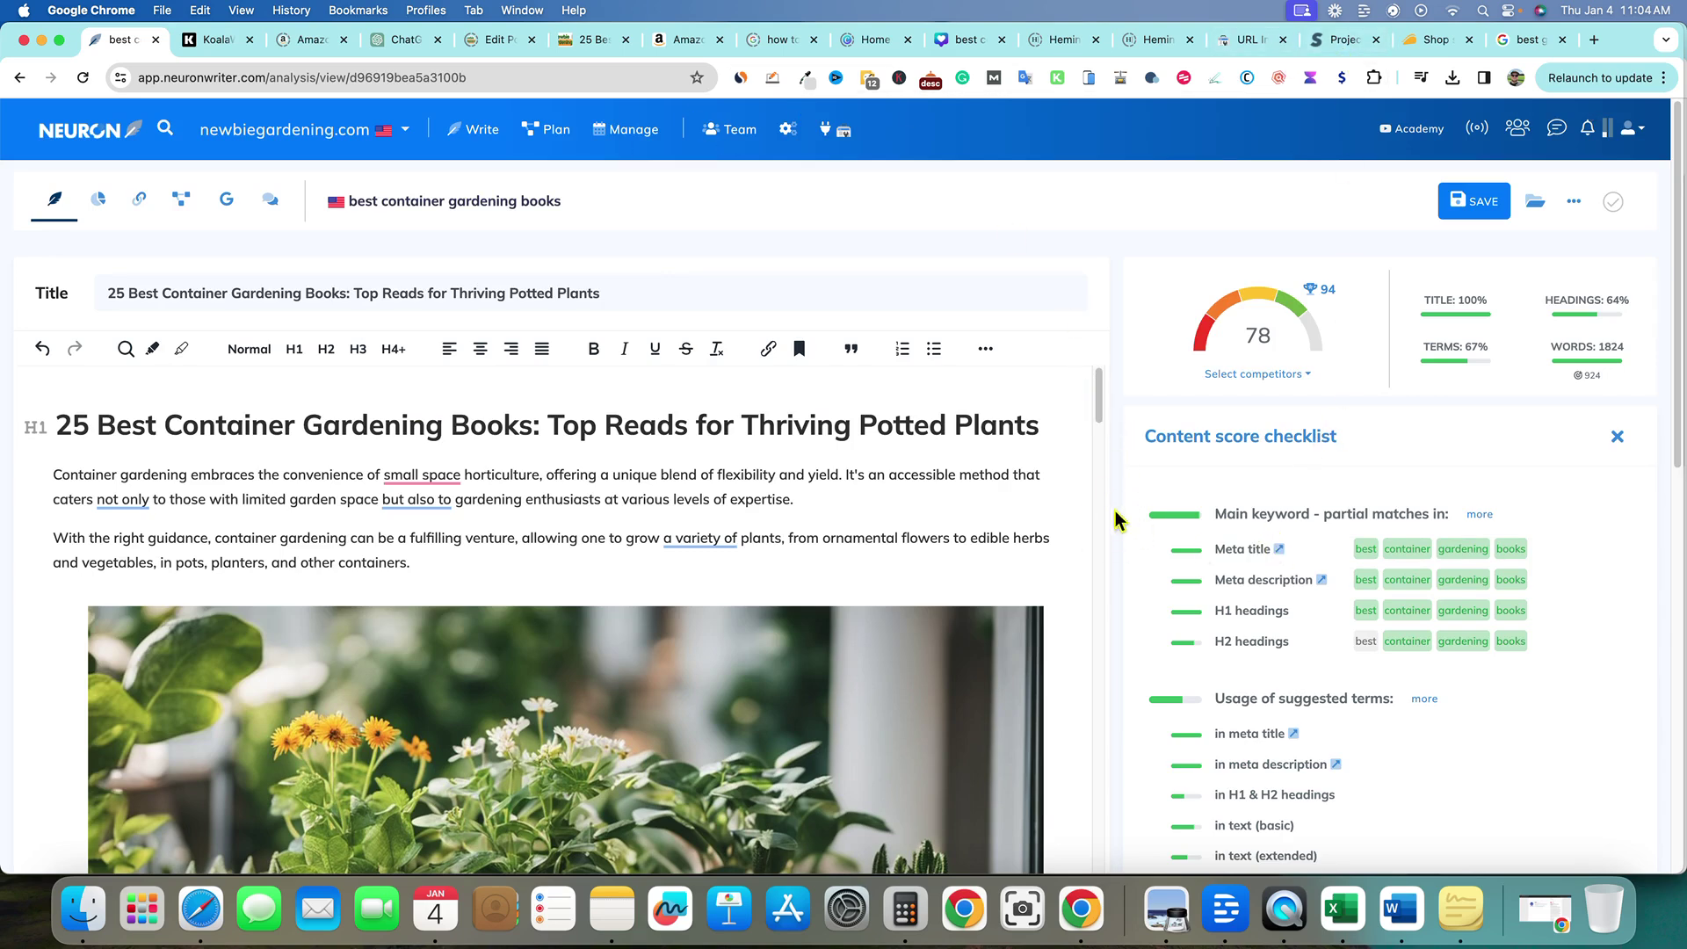
# Skim the KoalaWriter draft, then return to the published article's book table.
pyautogui.click(212, 39)
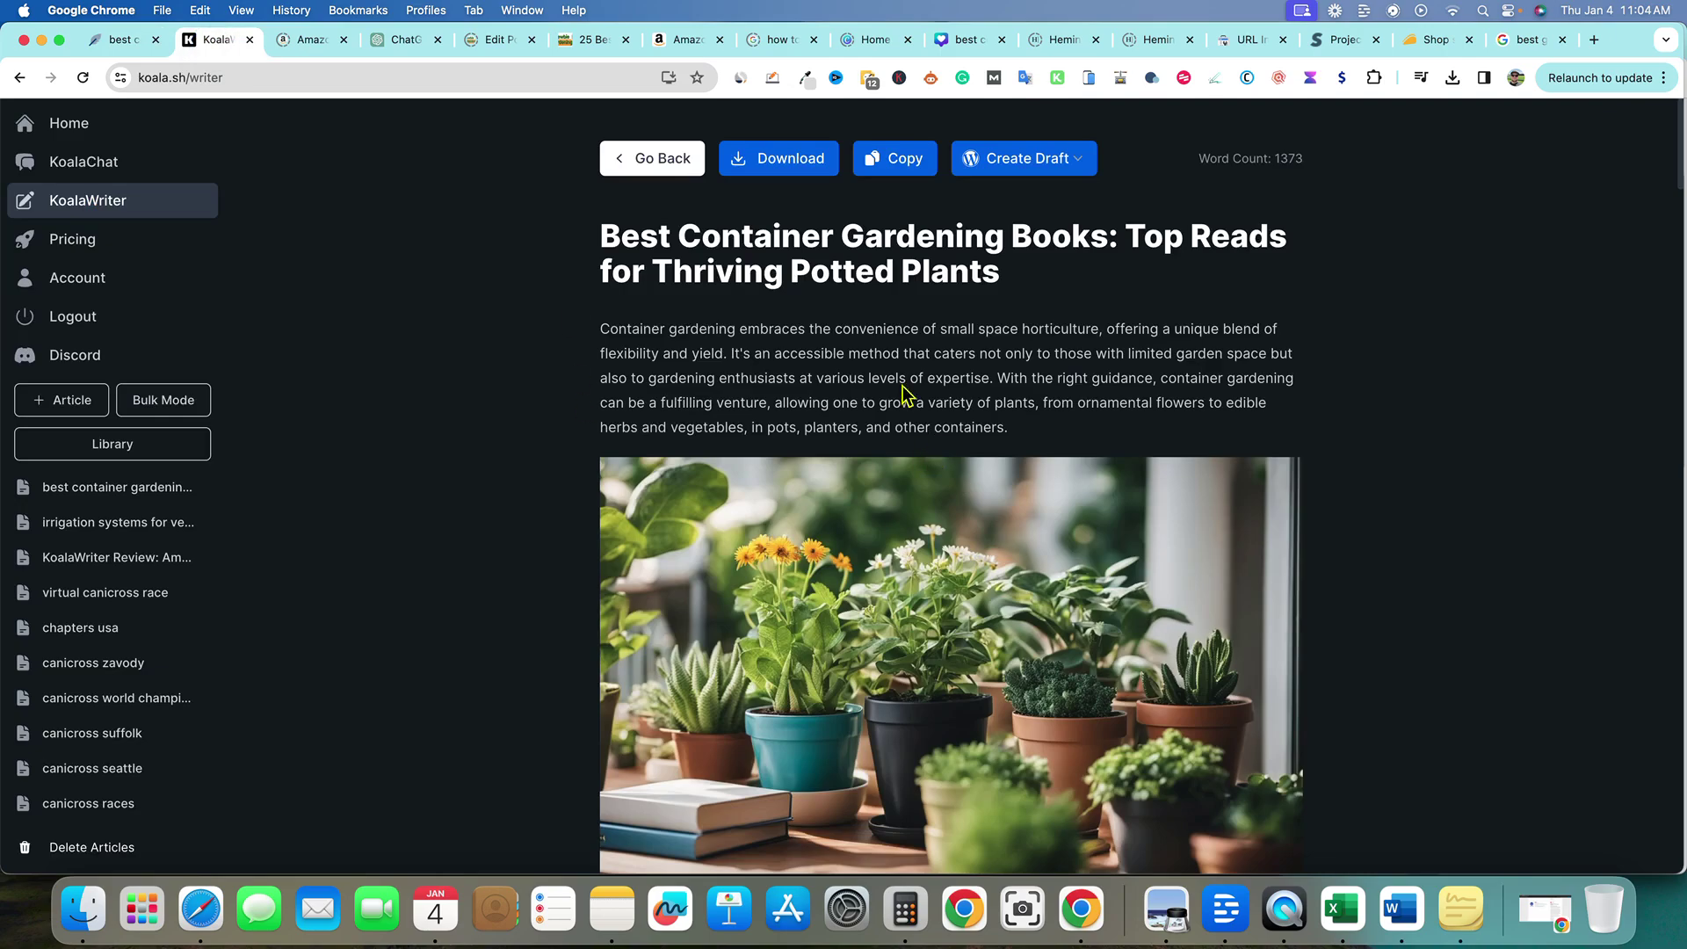
pyautogui.scroll(-20, 905, 392)
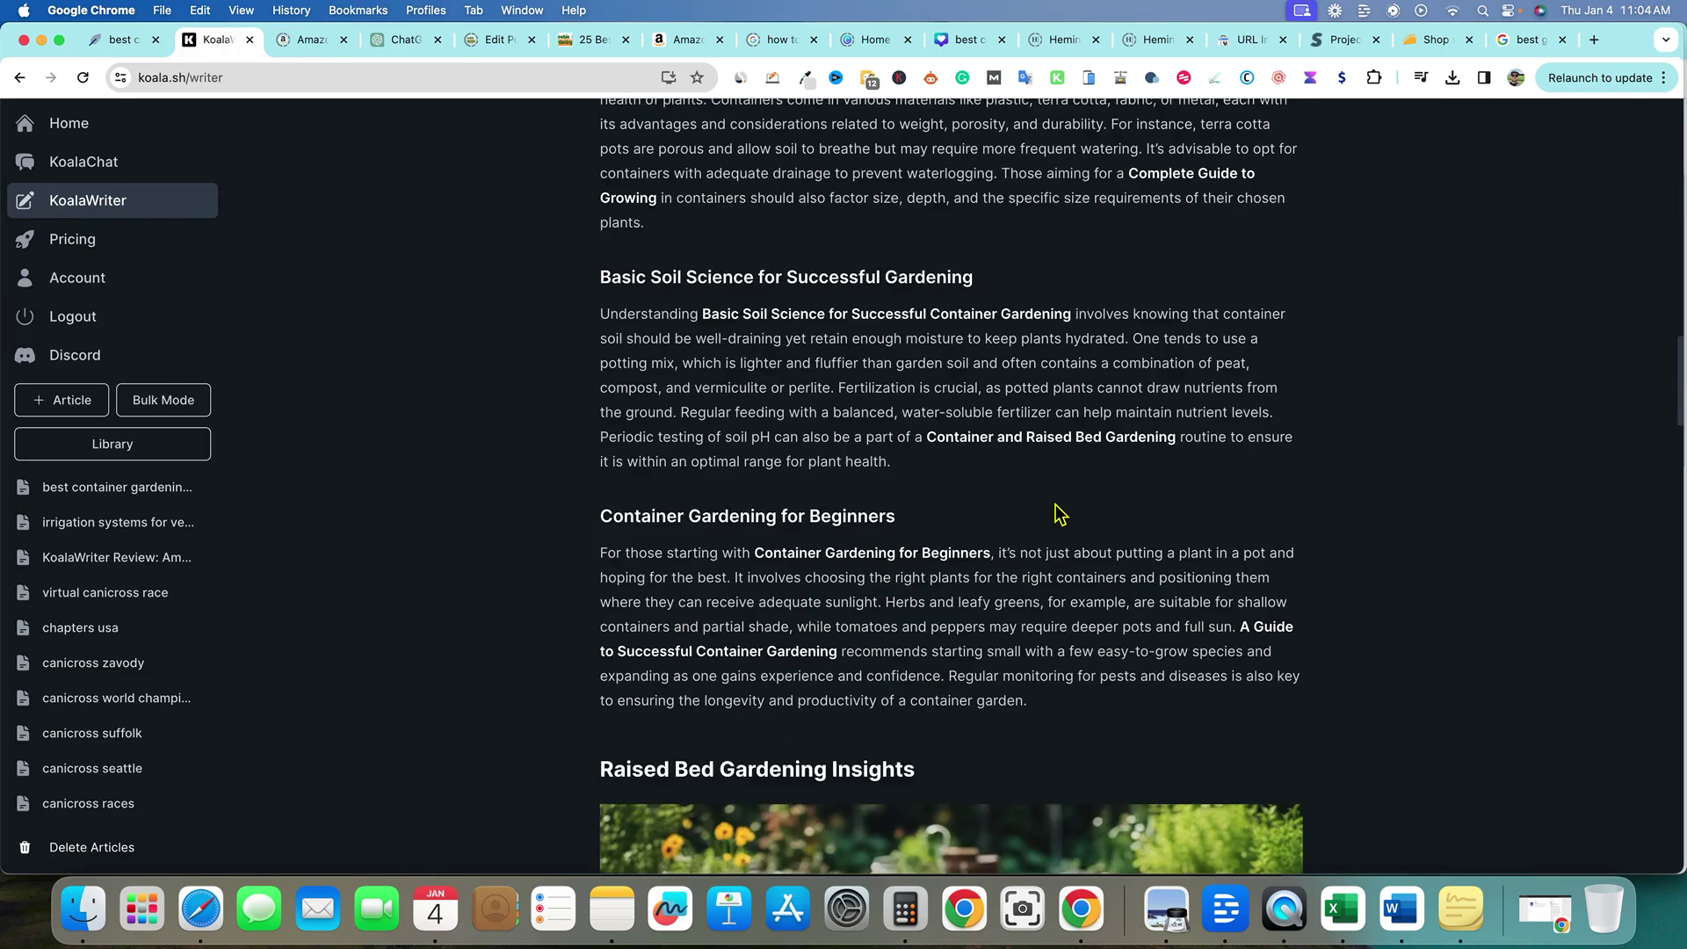
pyautogui.scroll(-15, 1059, 514)
pyautogui.scroll(17, 1055, 514)
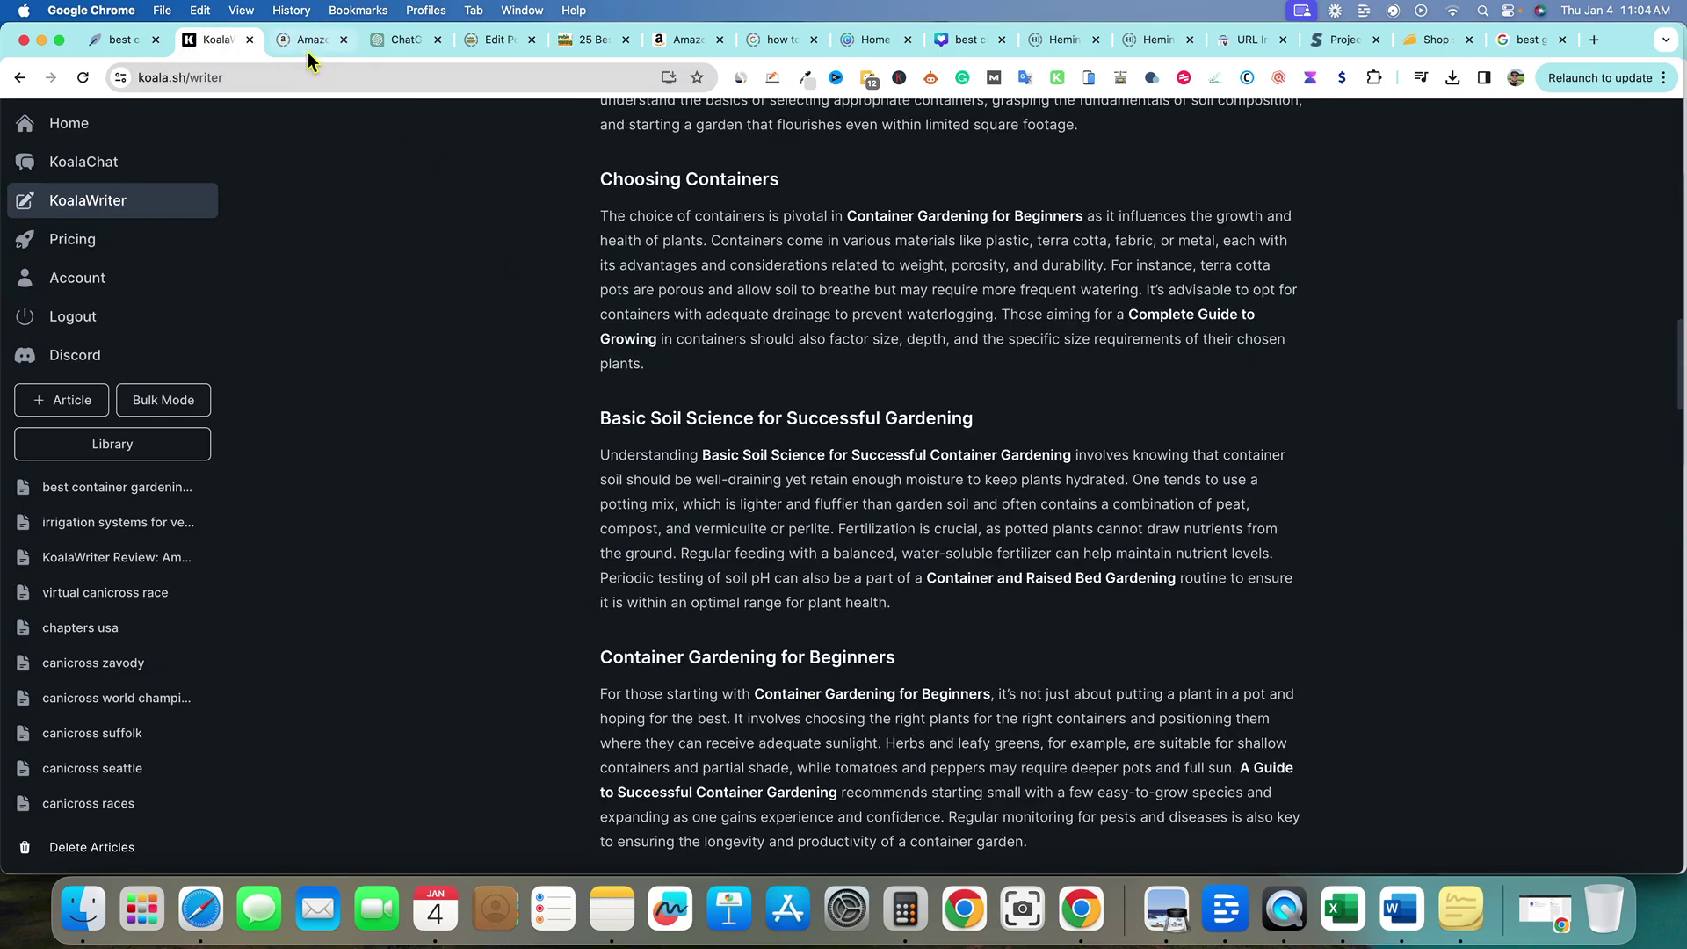
pyautogui.click(584, 40)
# Scroll to the end of the post, past the Indoor and Urban Gardening Solutions section.
pyautogui.scroll(-15, 799, 606)
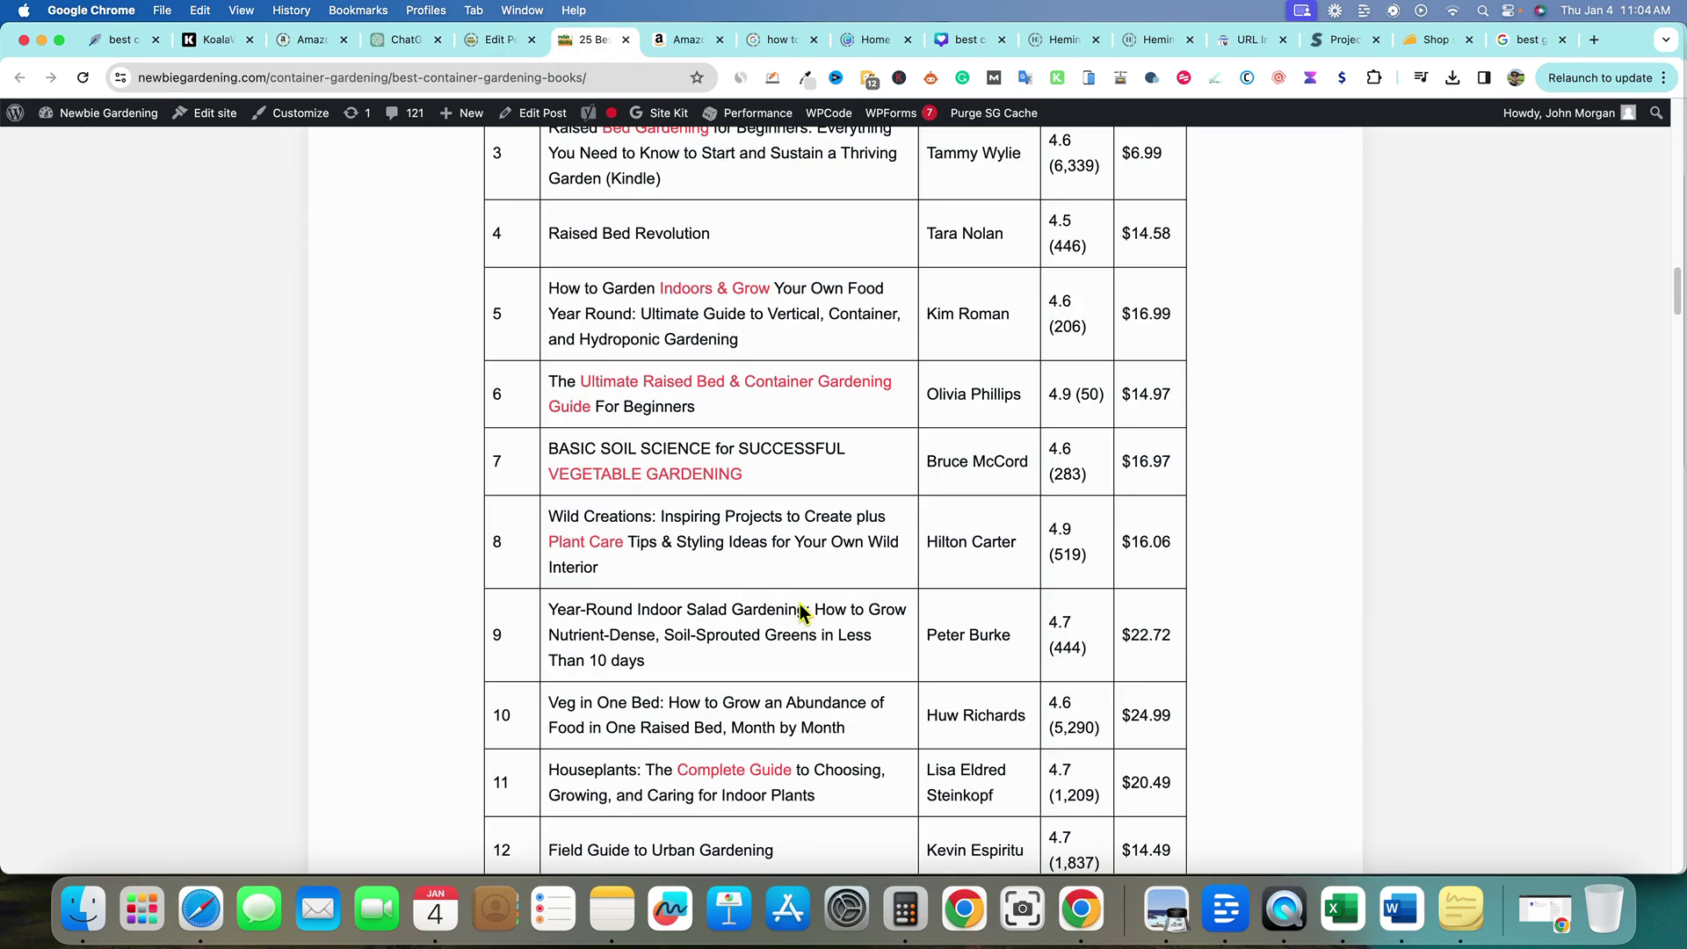
pyautogui.scroll(-20, 735, 561)
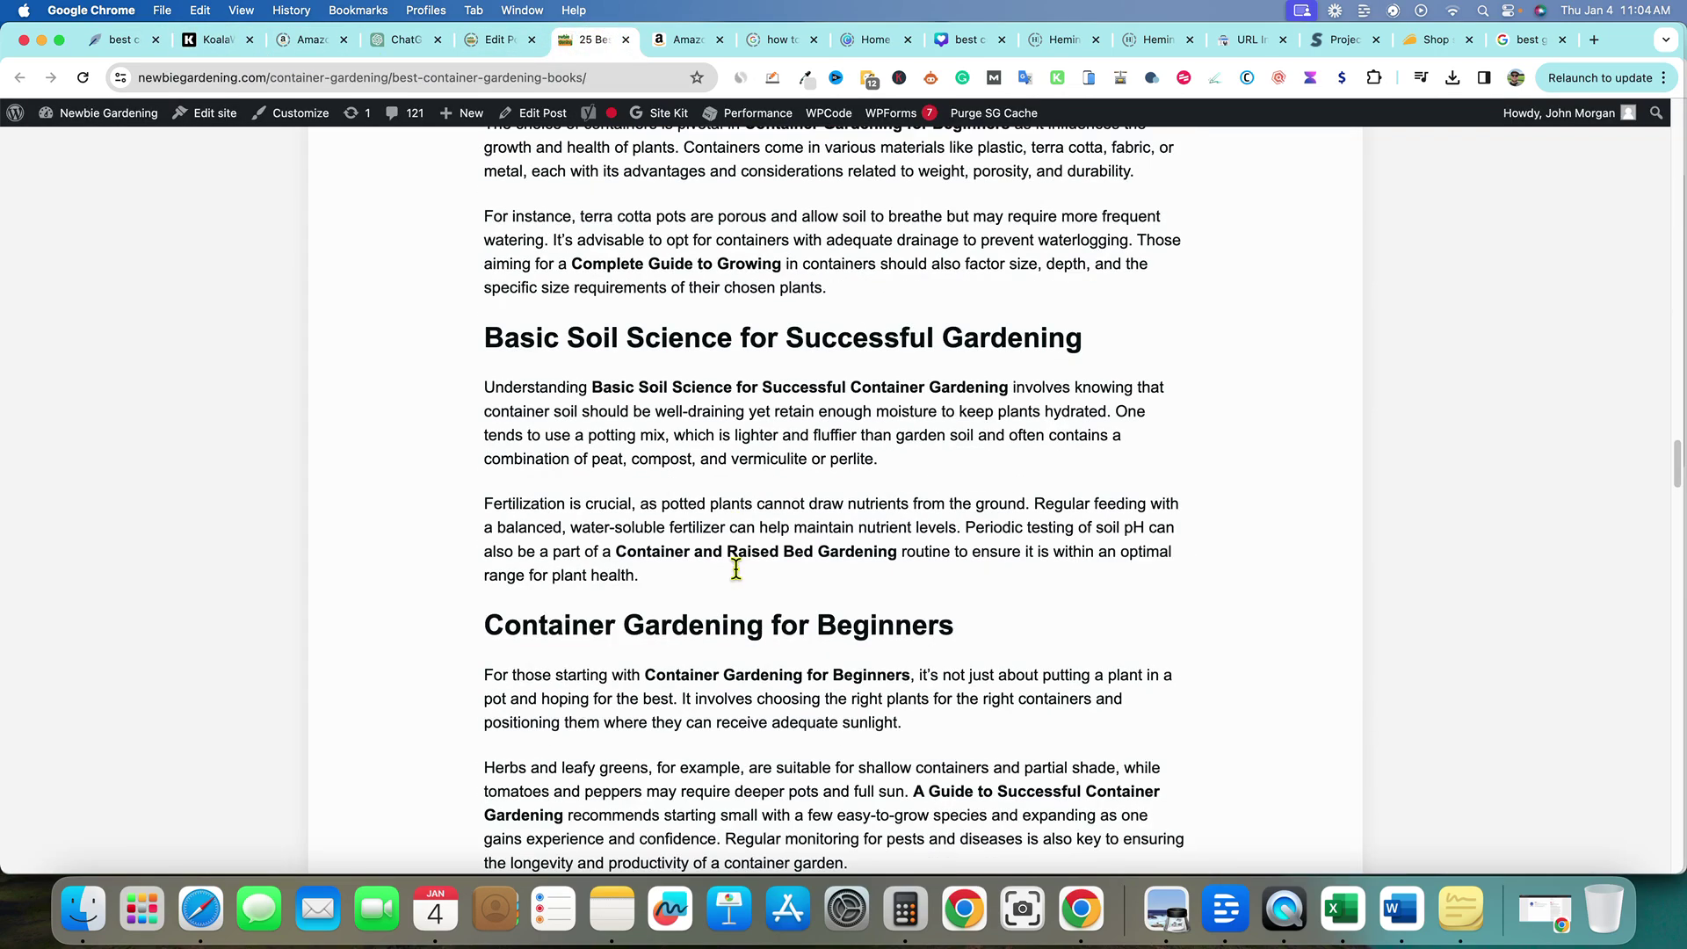
pyautogui.scroll(-6, 738, 575)
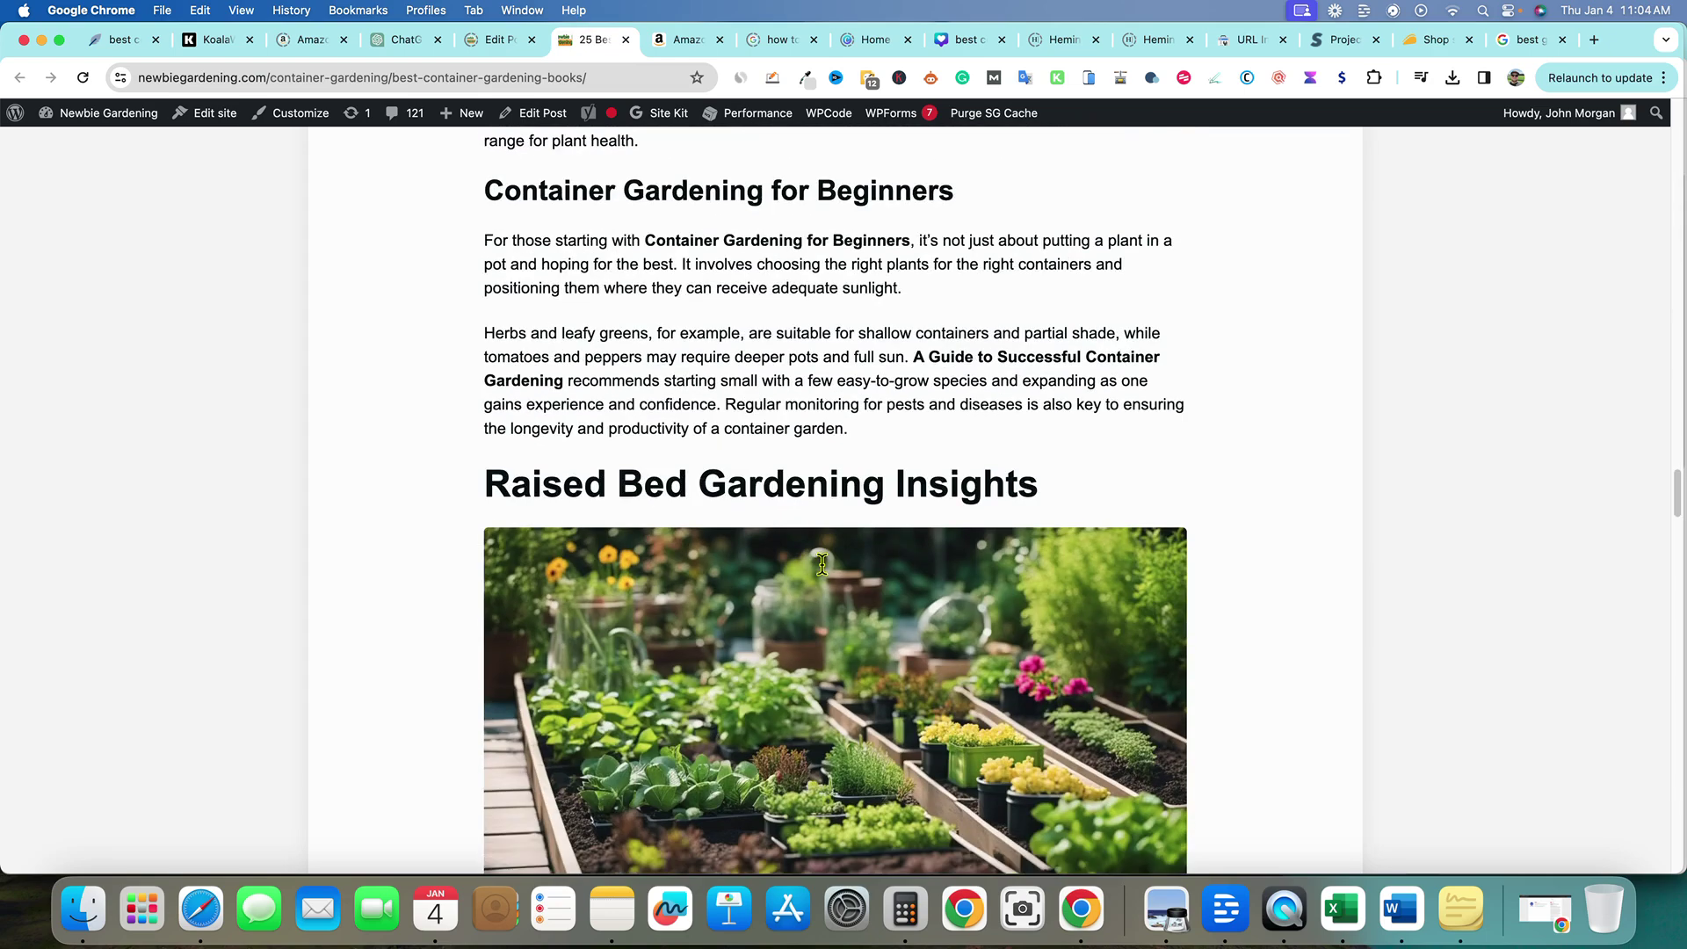
pyautogui.scroll(6, 772, 483)
pyautogui.scroll(-15, 915, 593)
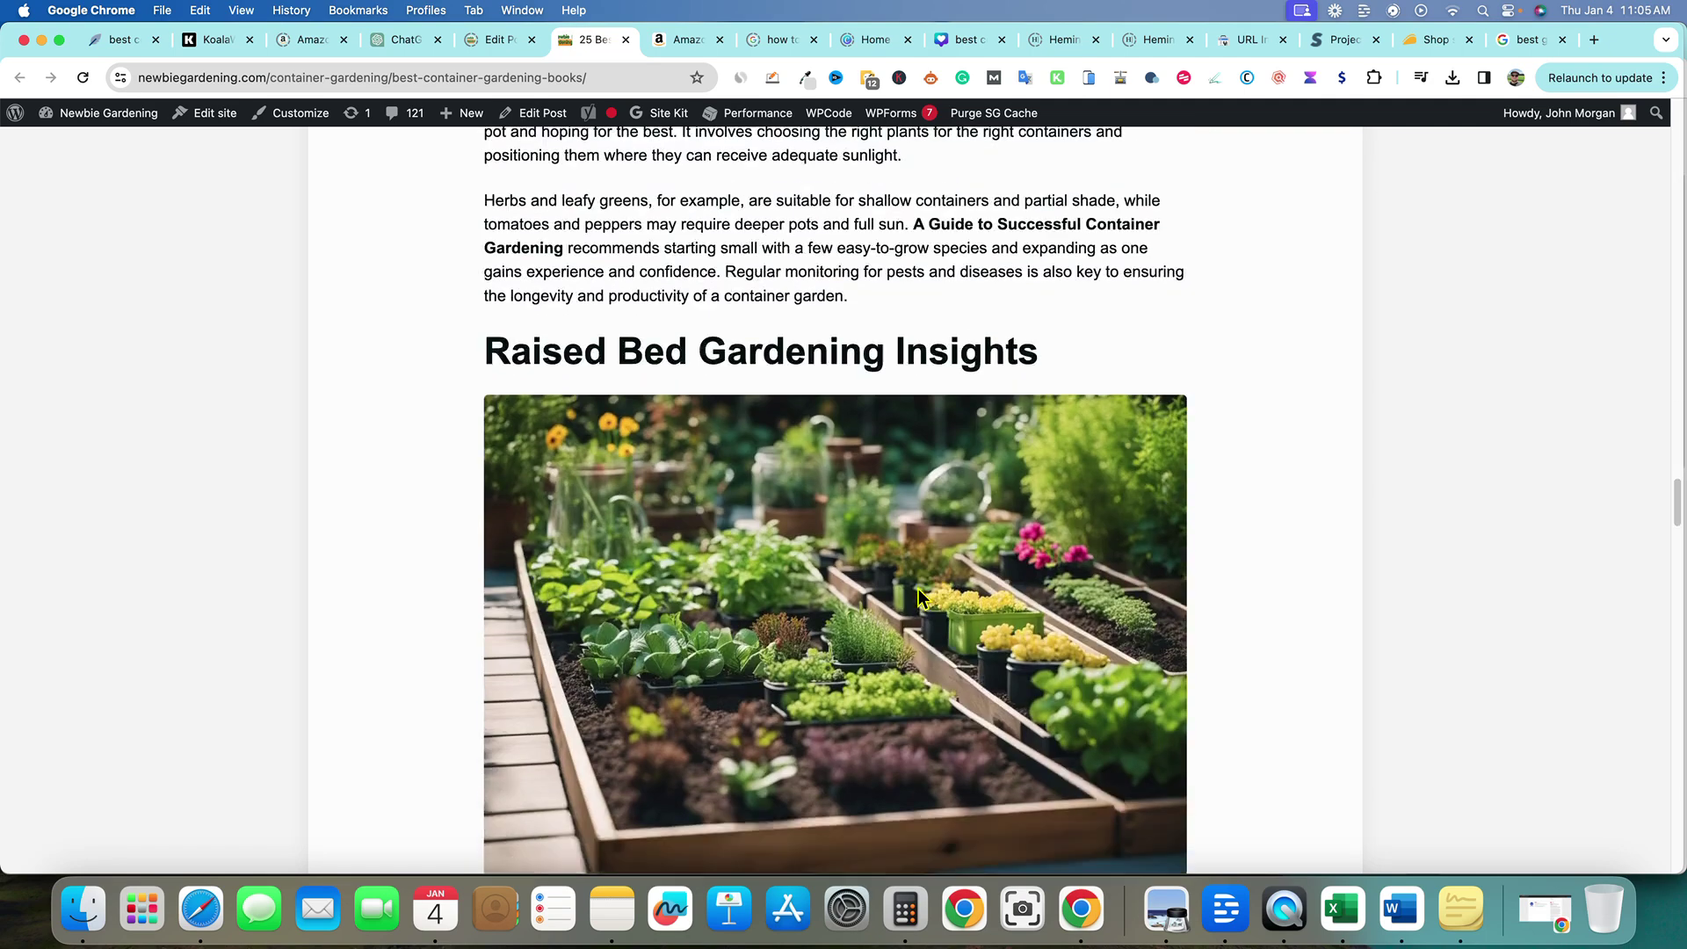
pyautogui.scroll(-15, 603, 527)
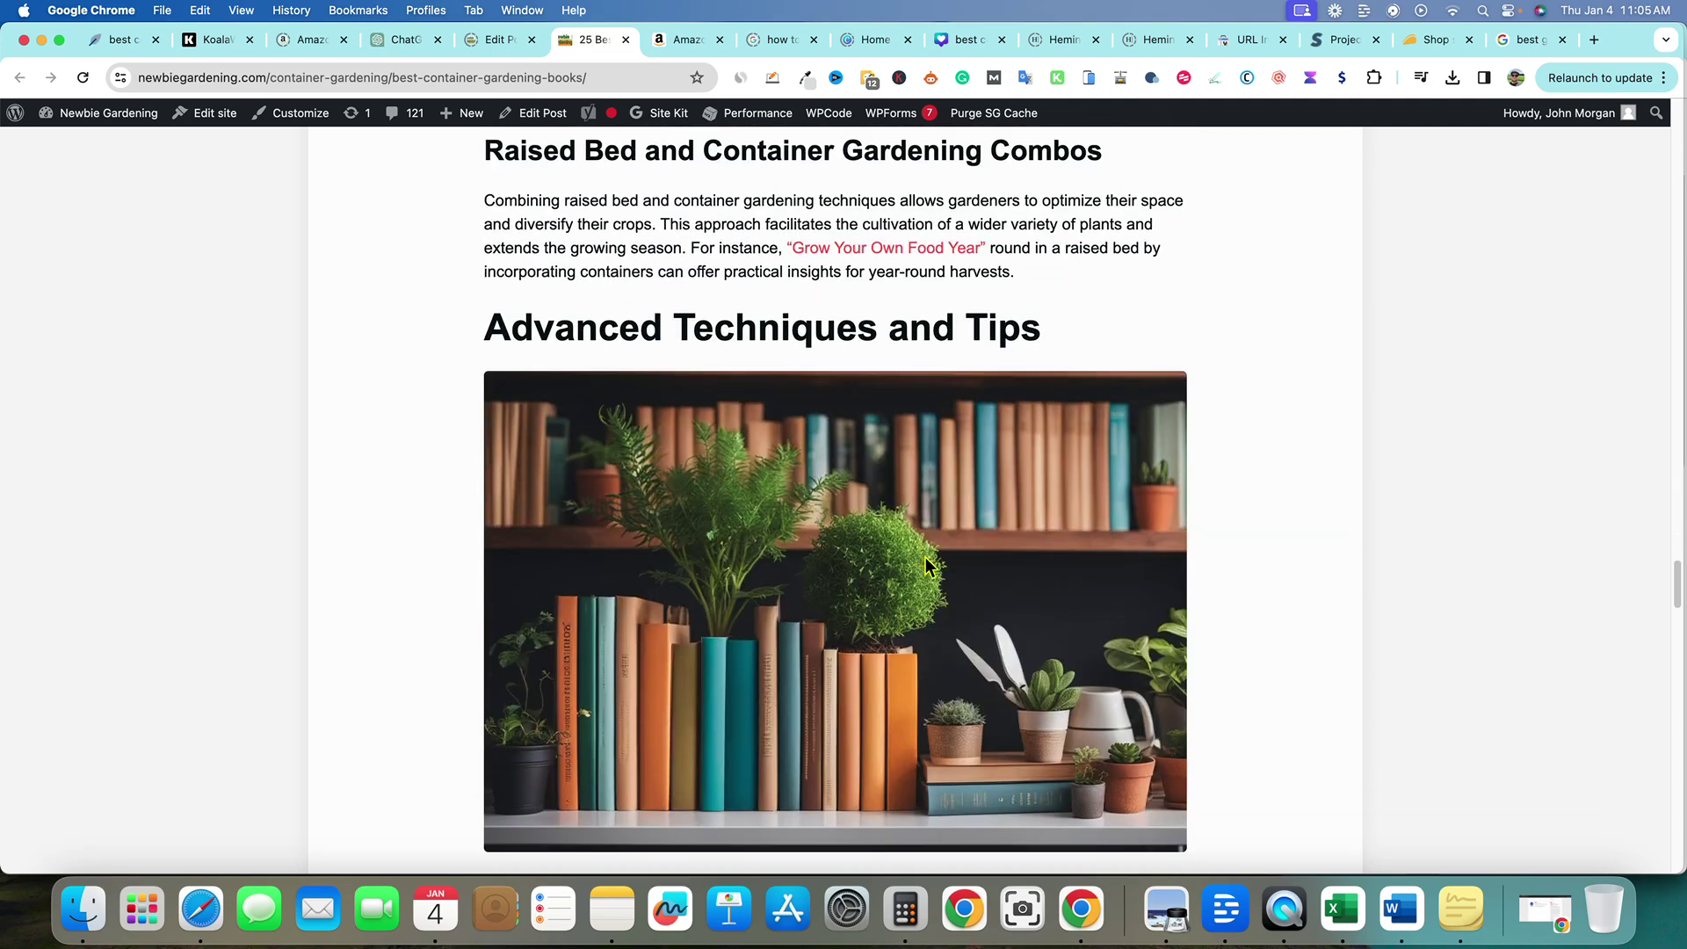
pyautogui.scroll(-20, 1195, 584)
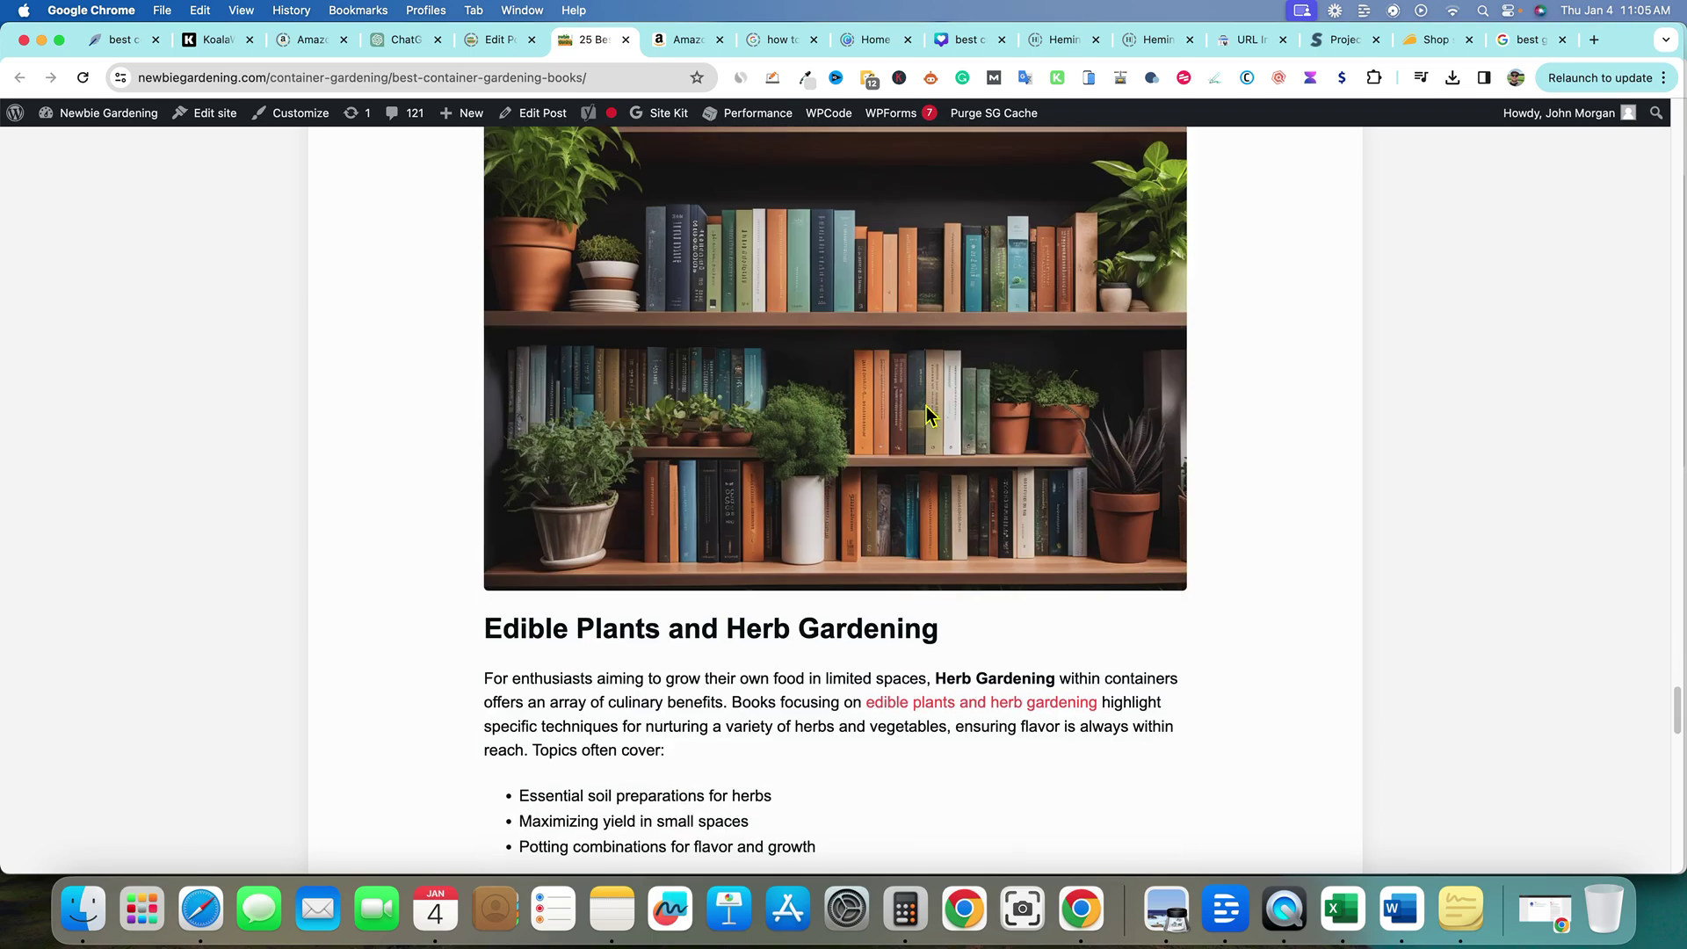
pyautogui.scroll(-10, 1004, 571)
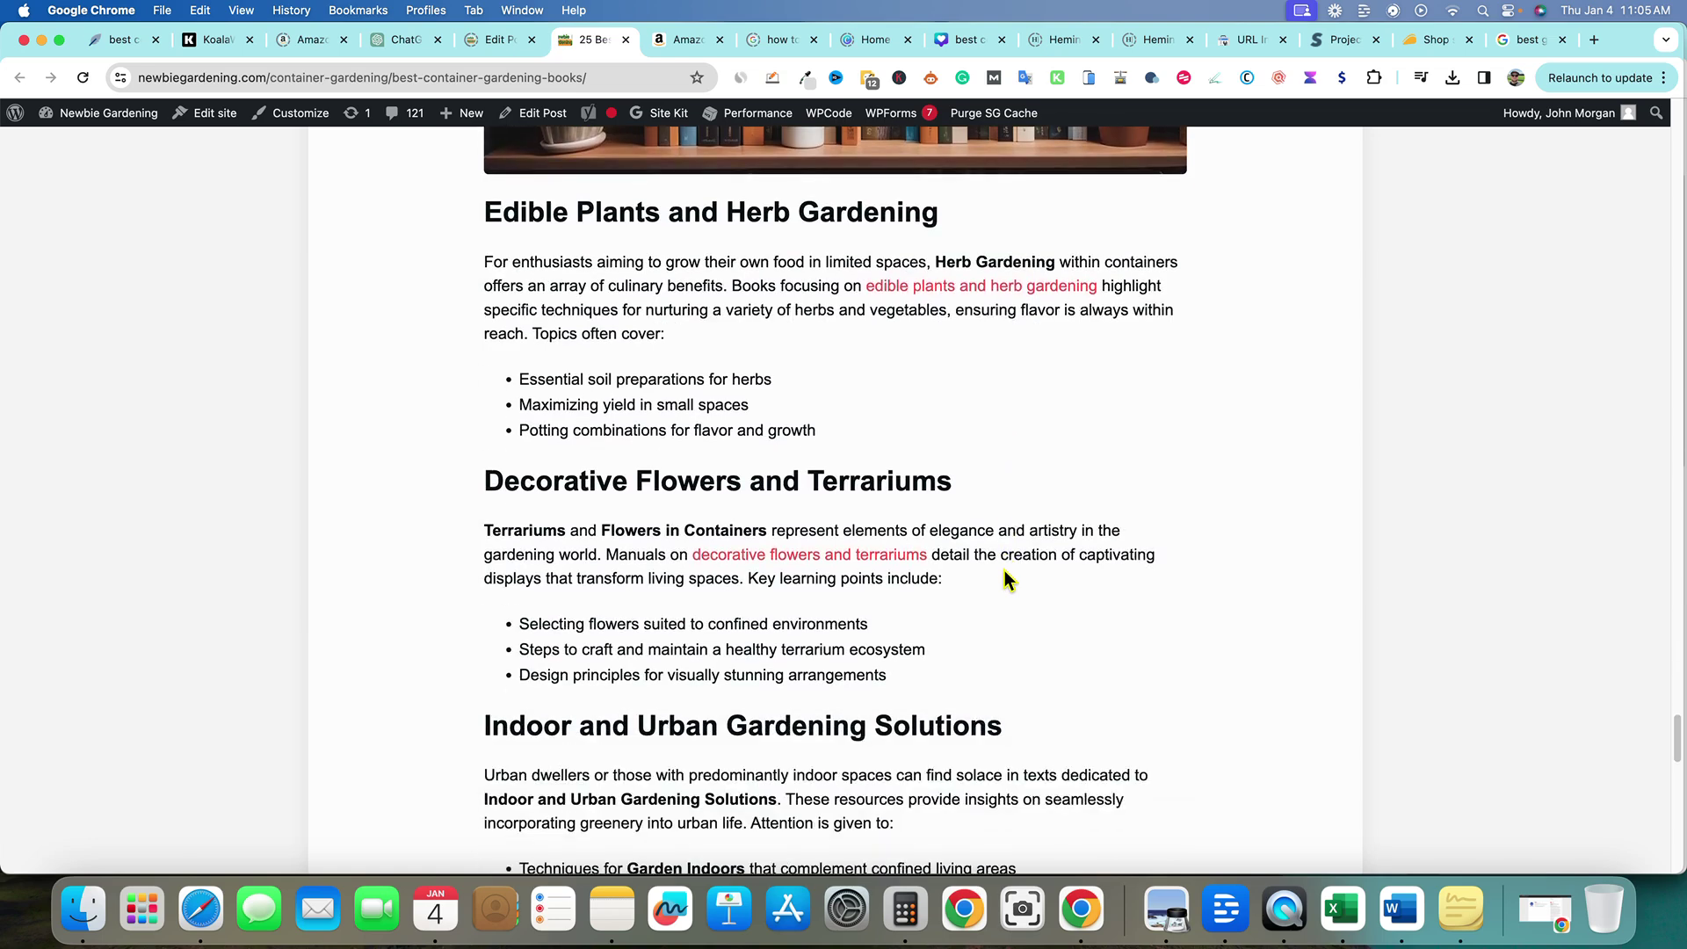
pyautogui.scroll(-5, 1005, 571)
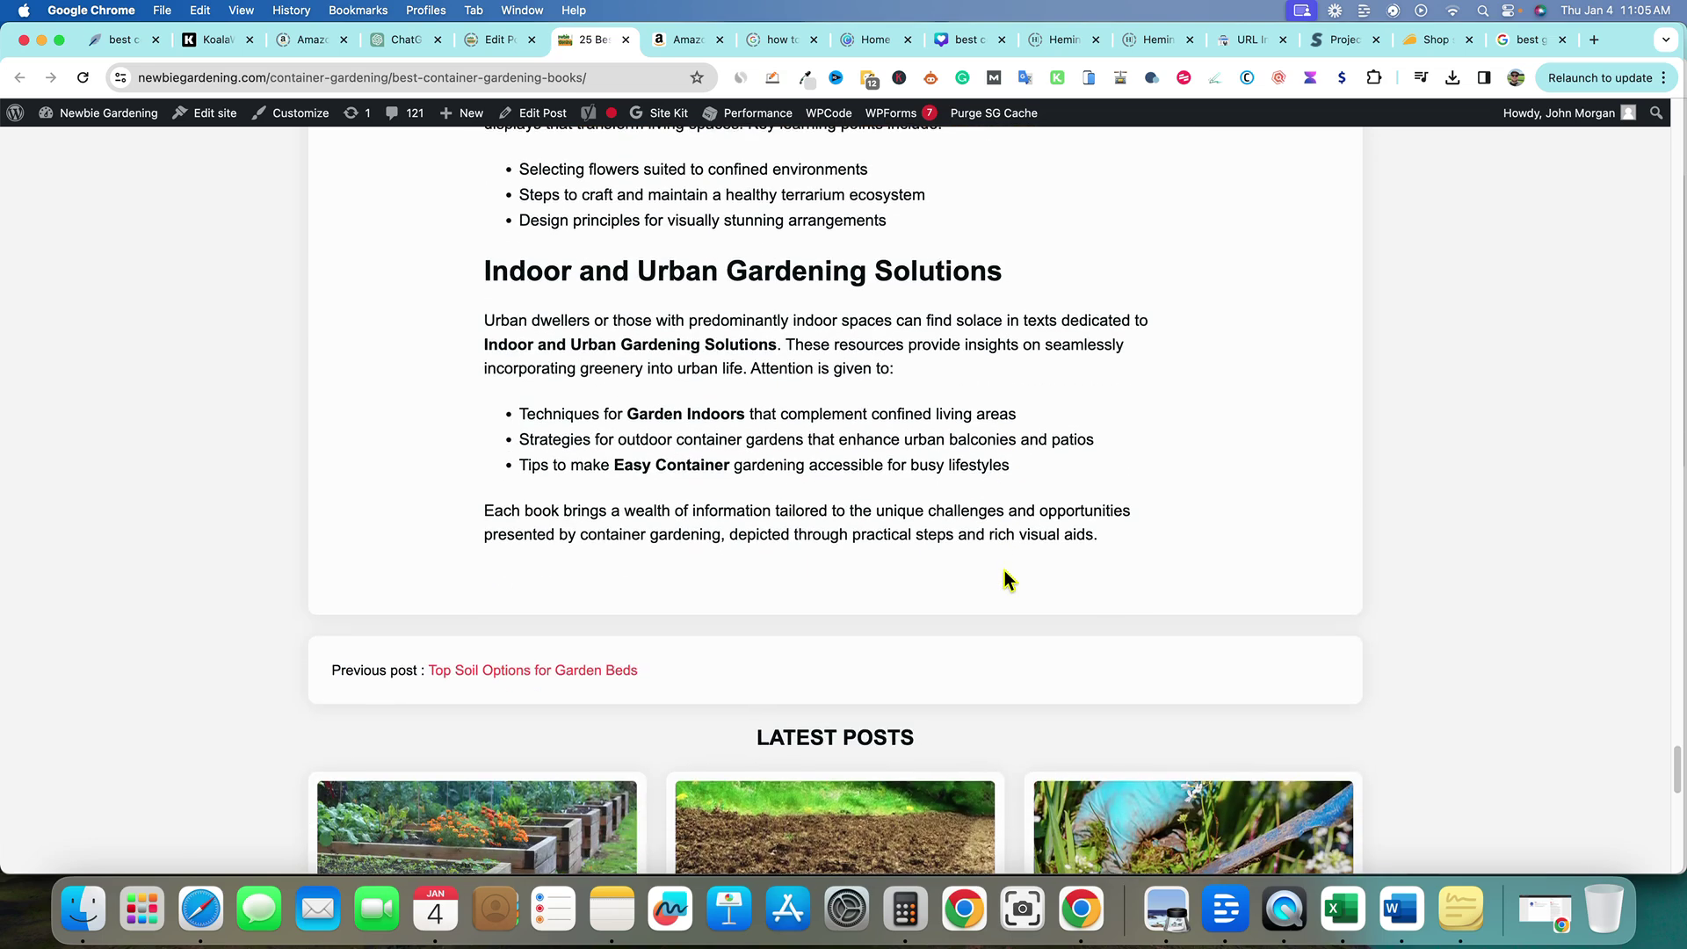
pyautogui.scroll(1, 1005, 571)
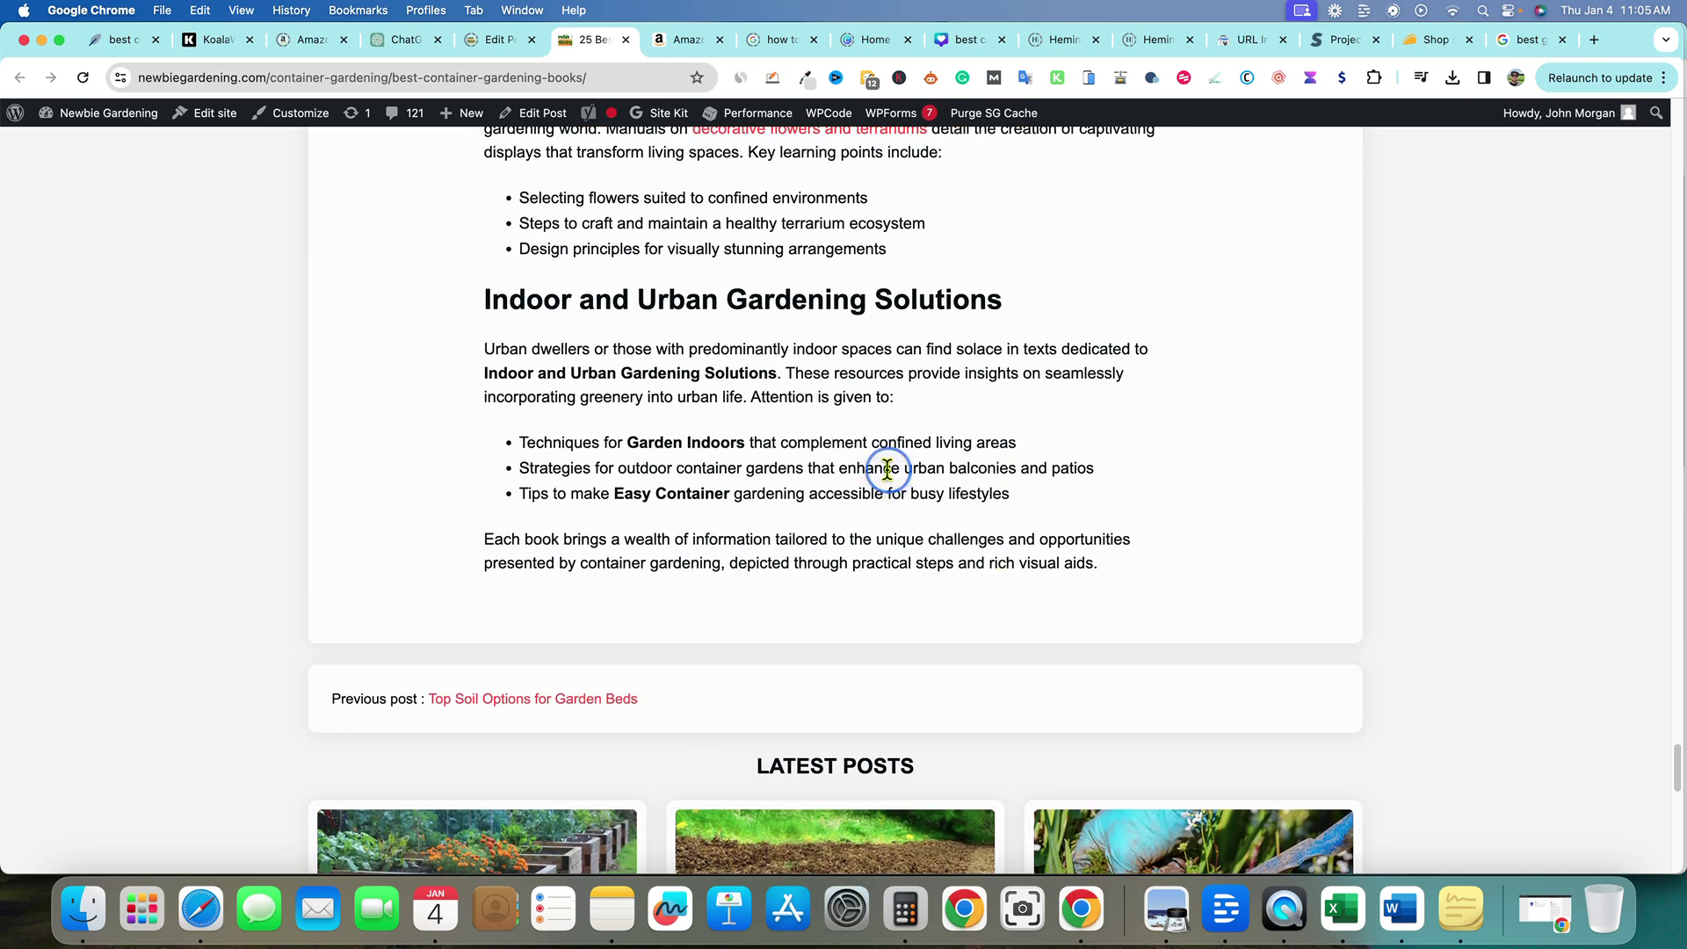
# Select the whole page and count its words with Word Counter Plus: 2,289.
pyautogui.press('super+a')
pyautogui.rightClick(842, 397)
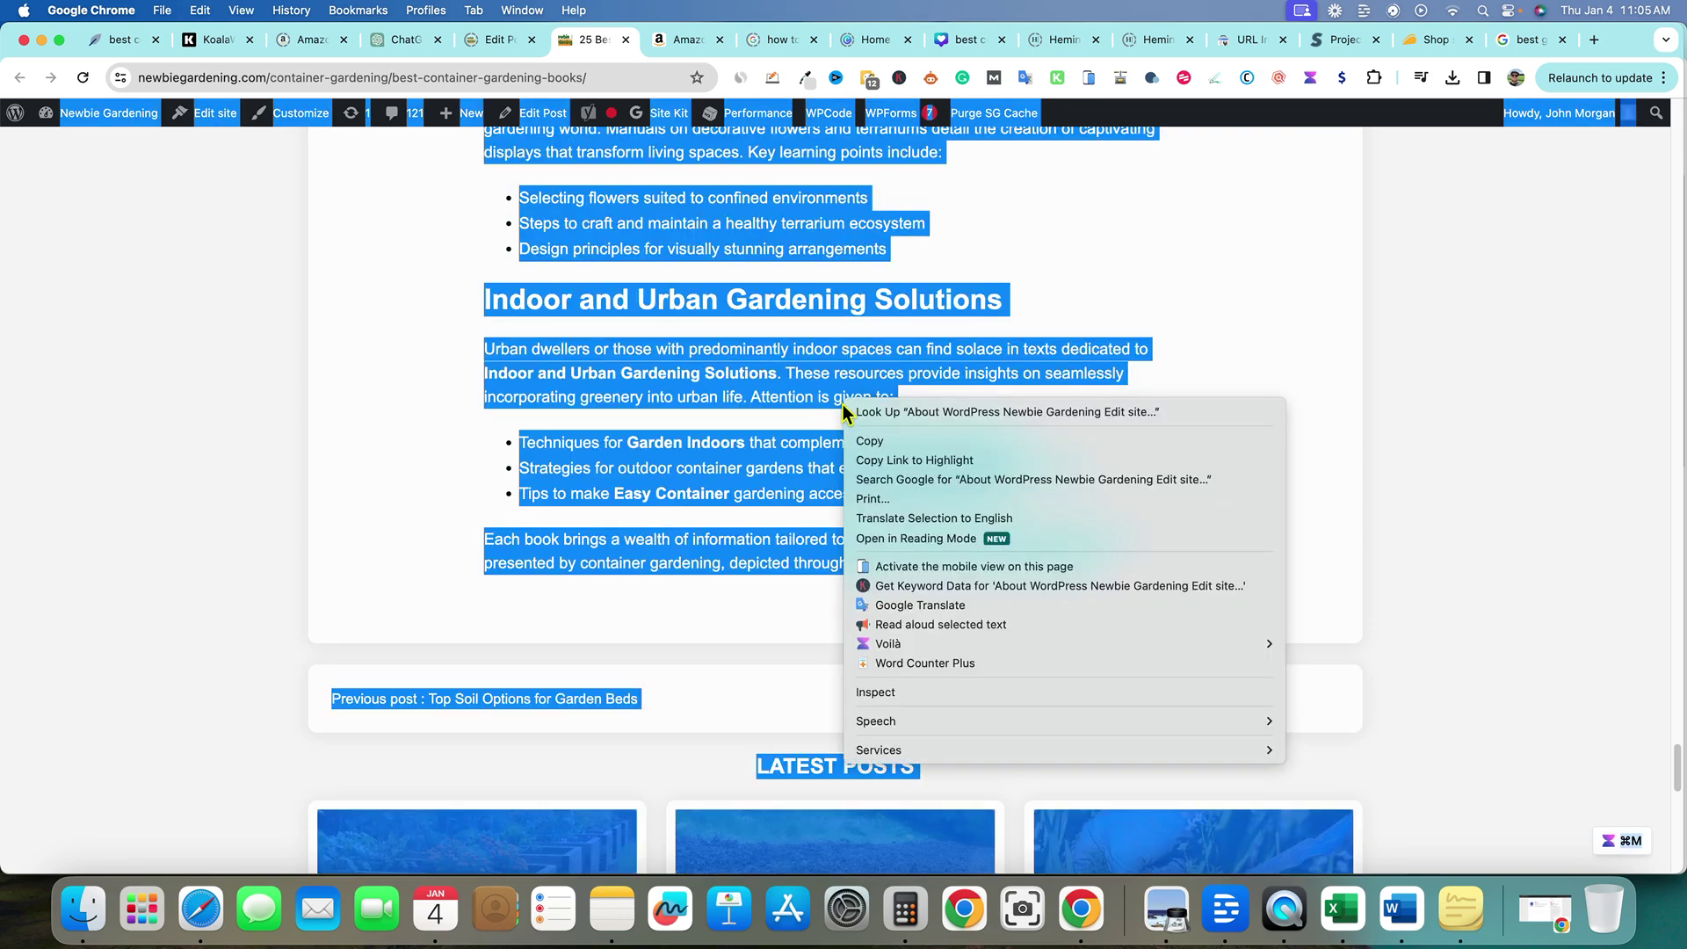
pyautogui.click(889, 668)
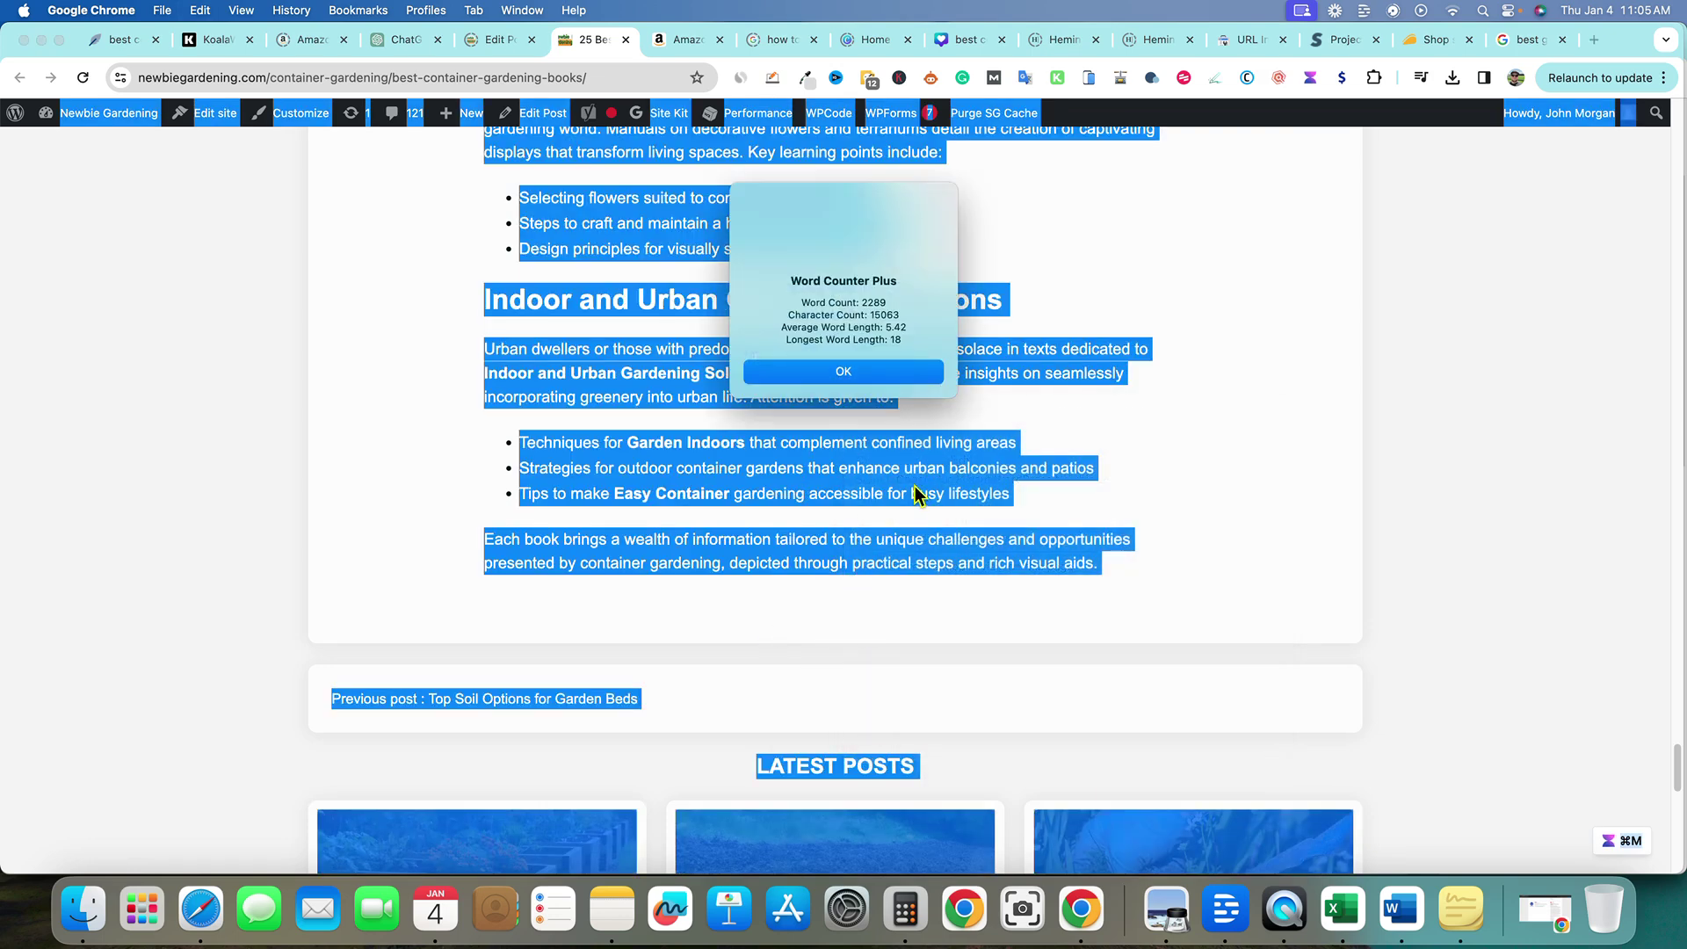
pyautogui.click(860, 462)
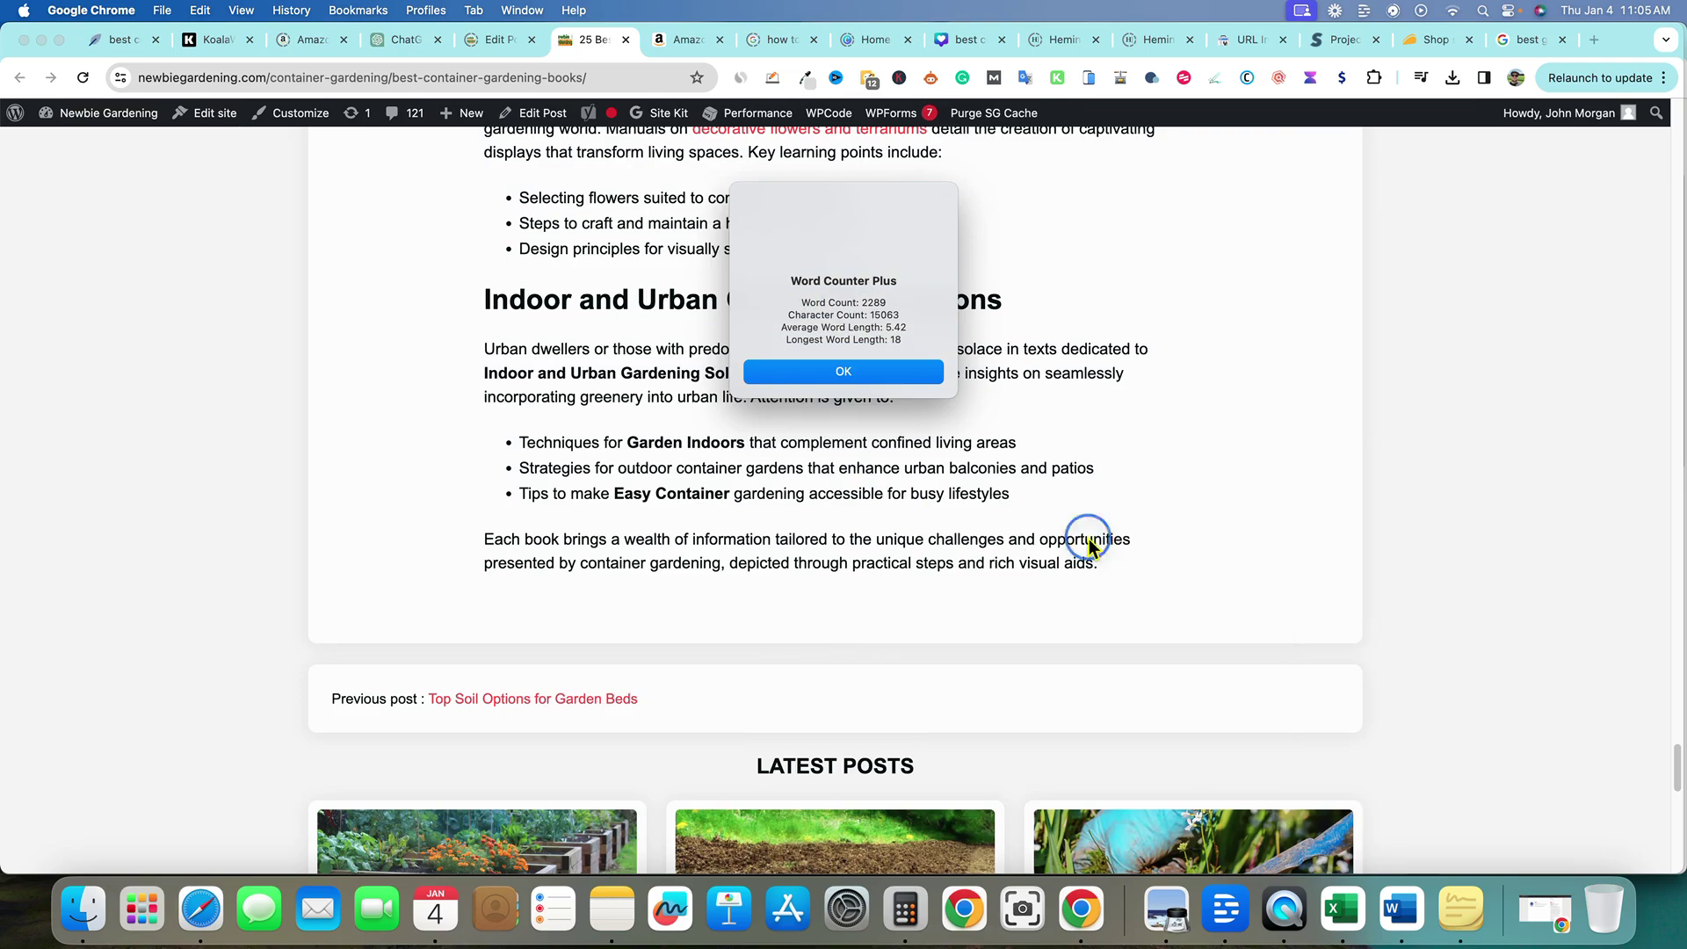
pyautogui.moveTo(1102, 569); pyautogui.dragTo(939, 538)
pyautogui.click(895, 376)
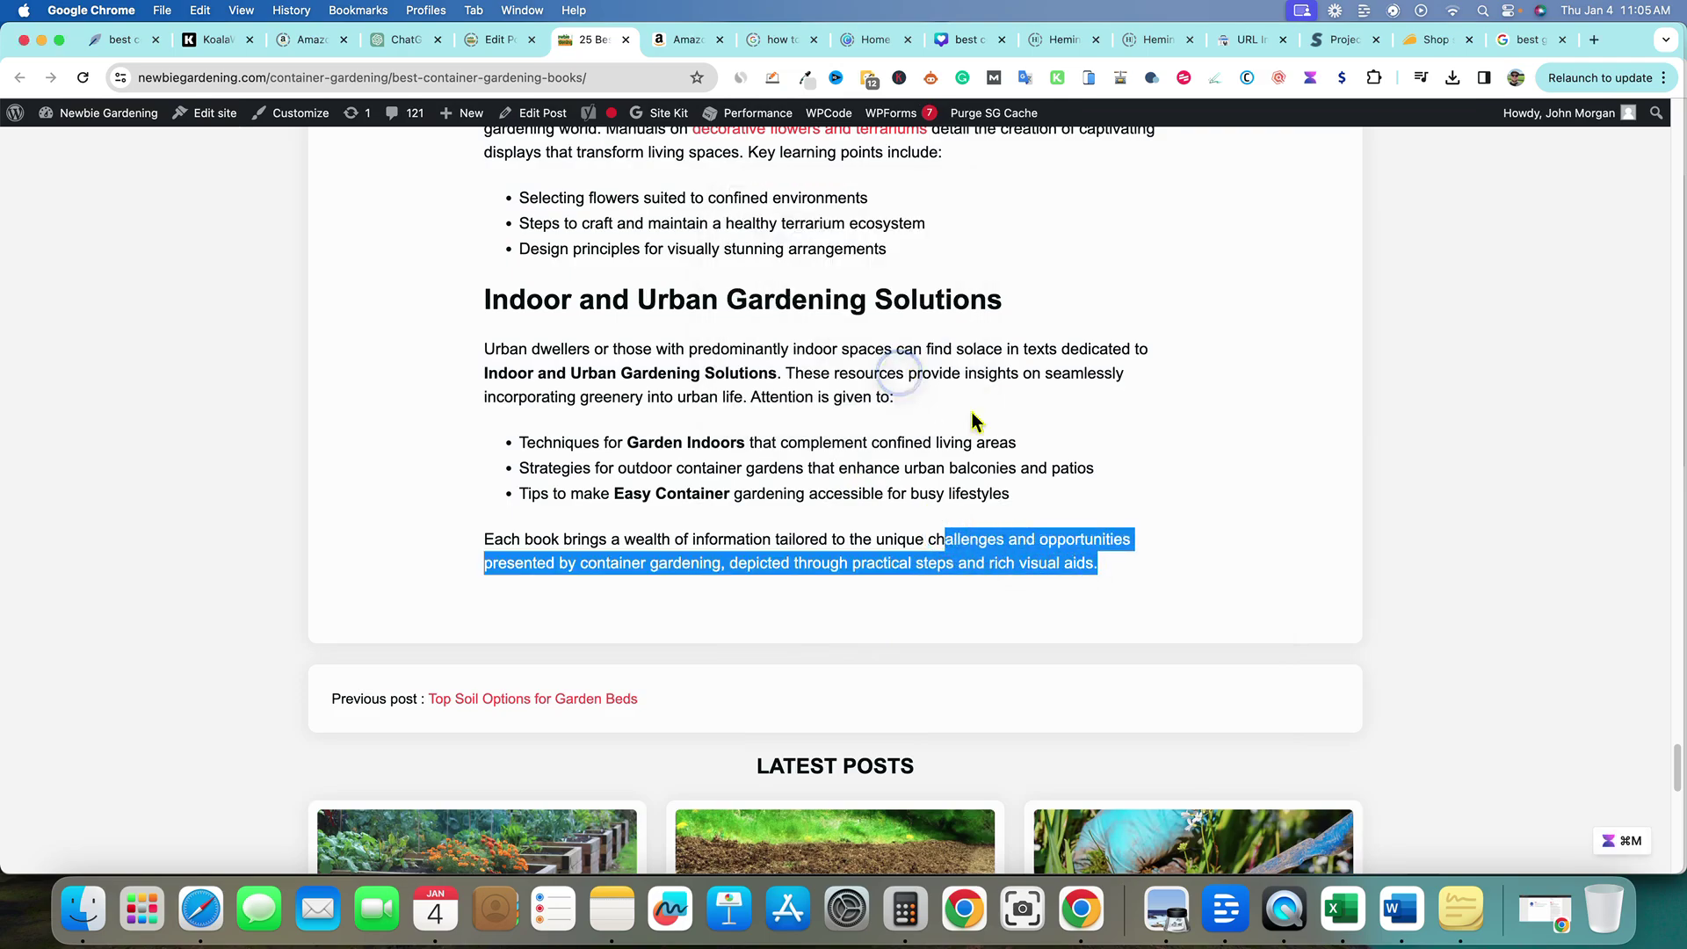
# Select the article body from its end back to the intro and count it: 1,814 words.
pyautogui.click(1099, 549)
pyautogui.moveTo(1104, 568); pyautogui.dragTo(481, 528)
pyautogui.rightClick(481, 527)
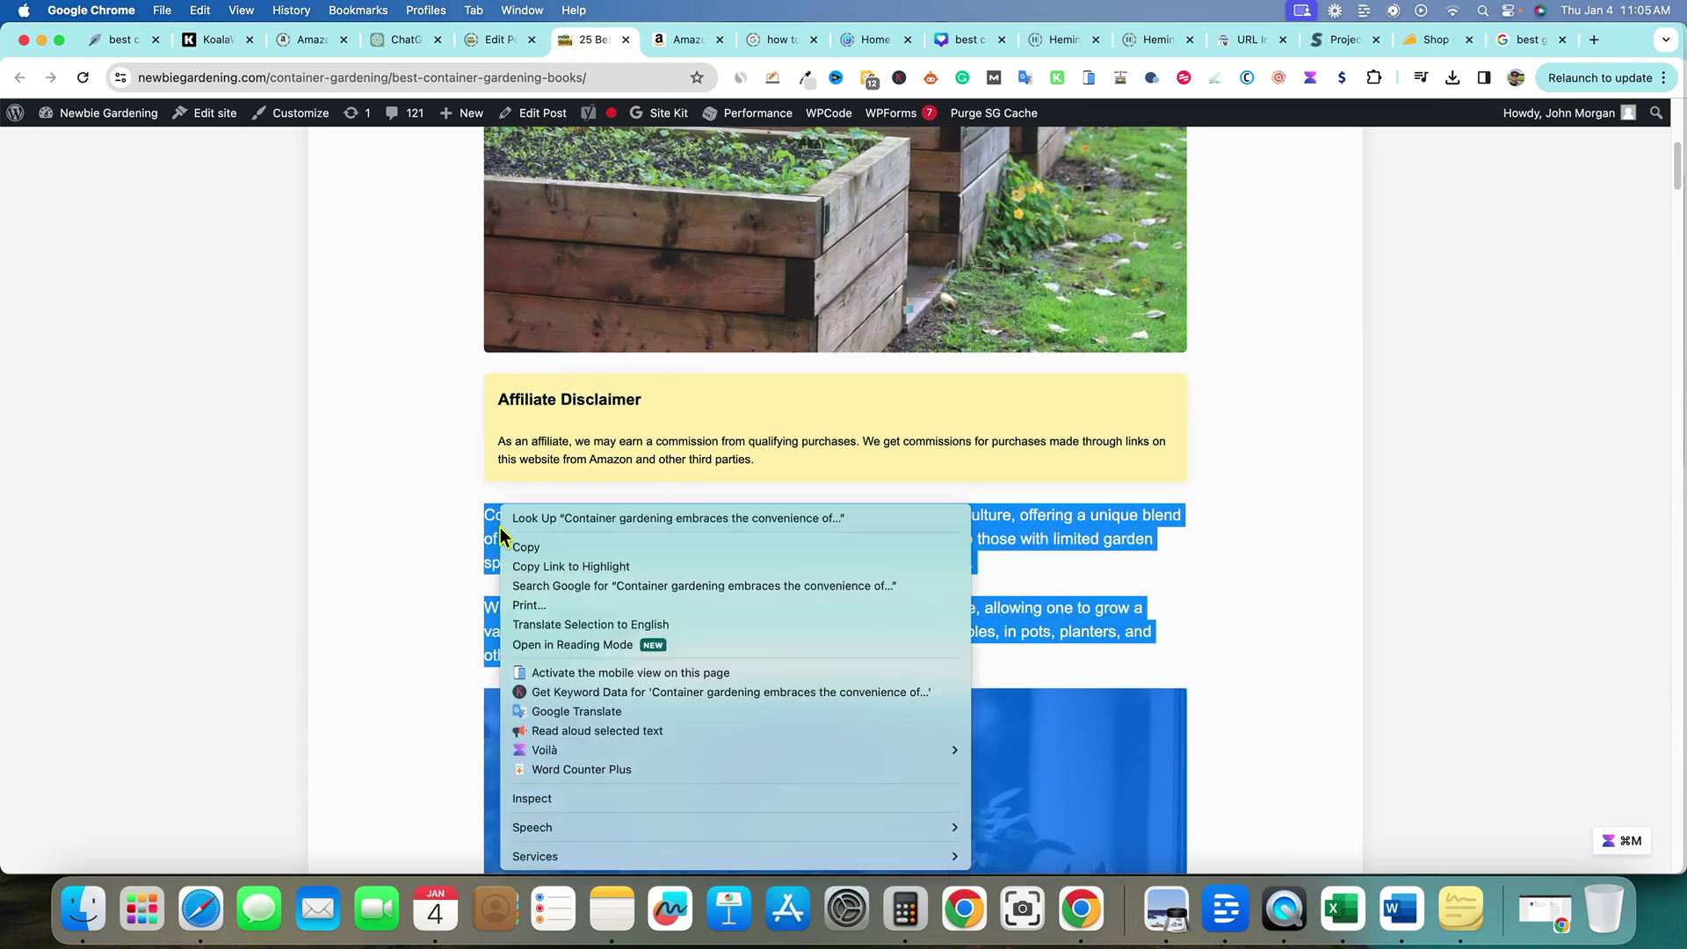
pyautogui.click(626, 770)
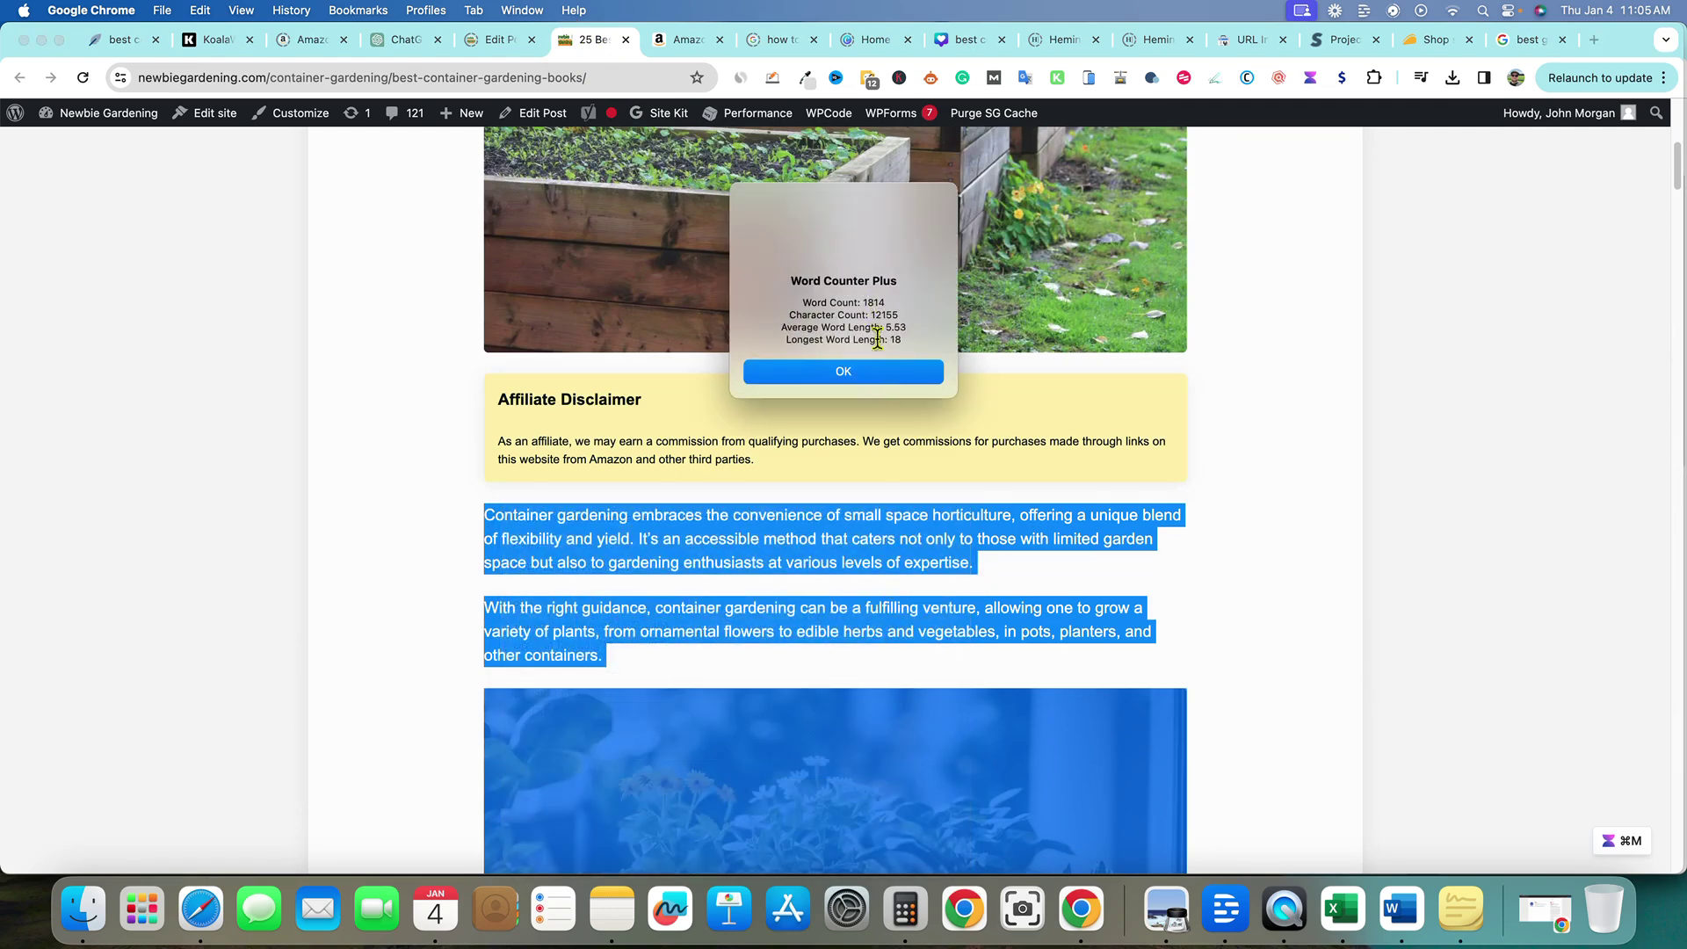
pyautogui.click(870, 373)
pyautogui.click(1197, 562)
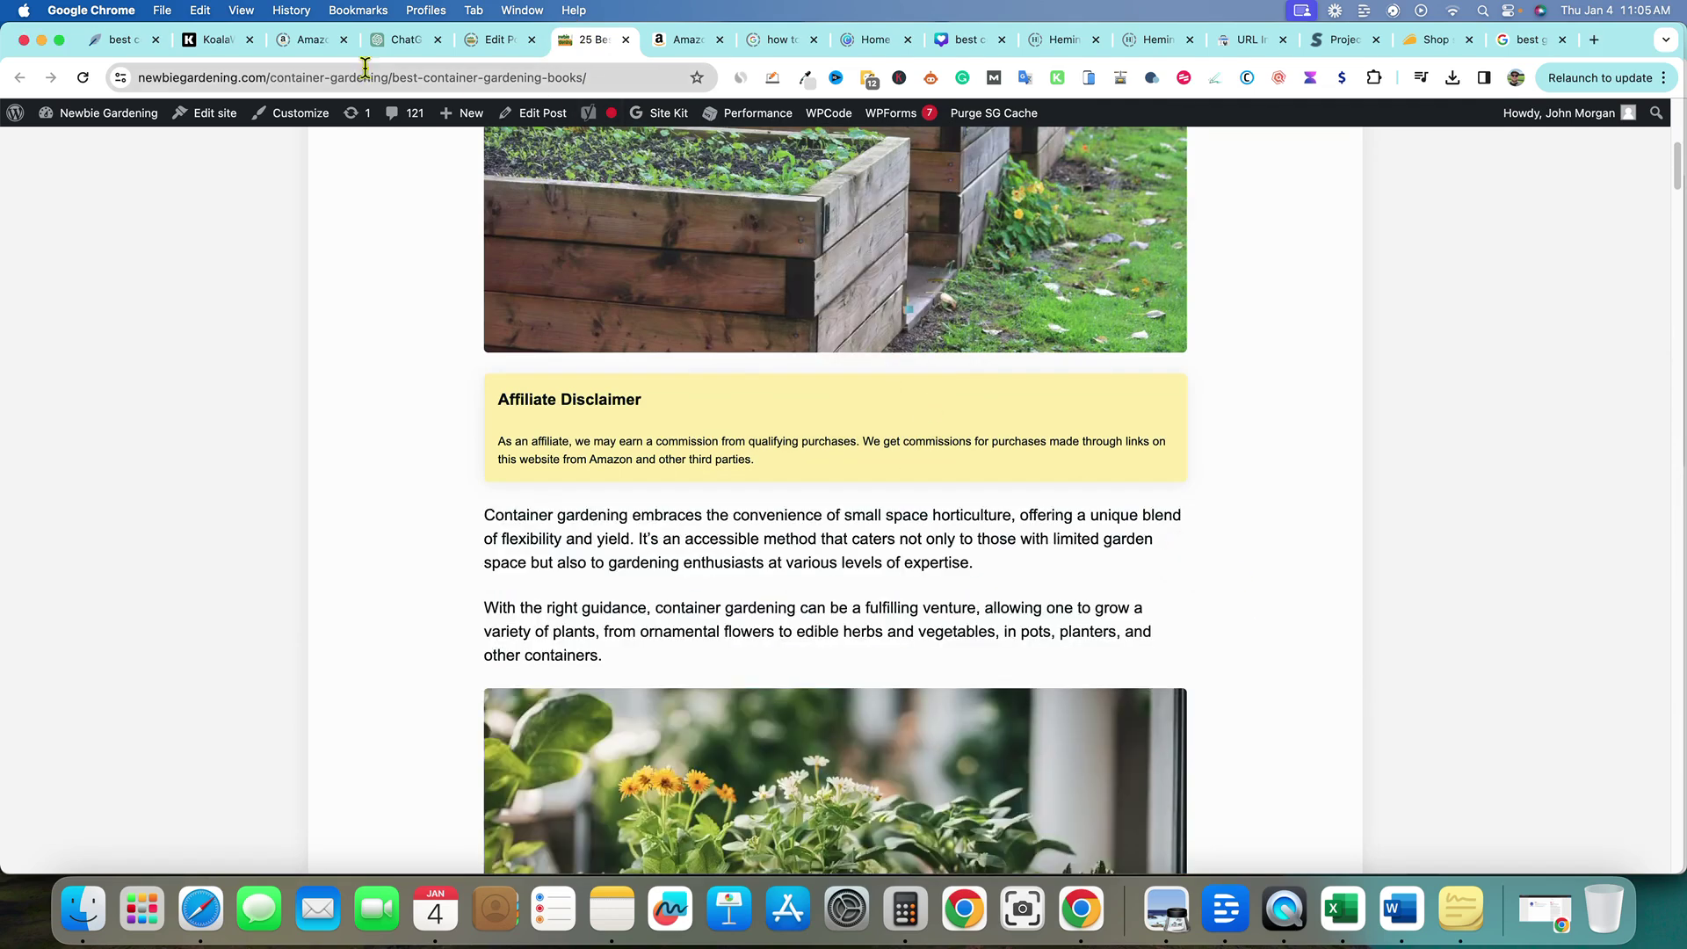
# Check the KoalaWriter draft's 1,373-word count, then bring up the ChatGPT book-table conversation.
pyautogui.click(215, 40)
pyautogui.scroll(10, 1030, 396)
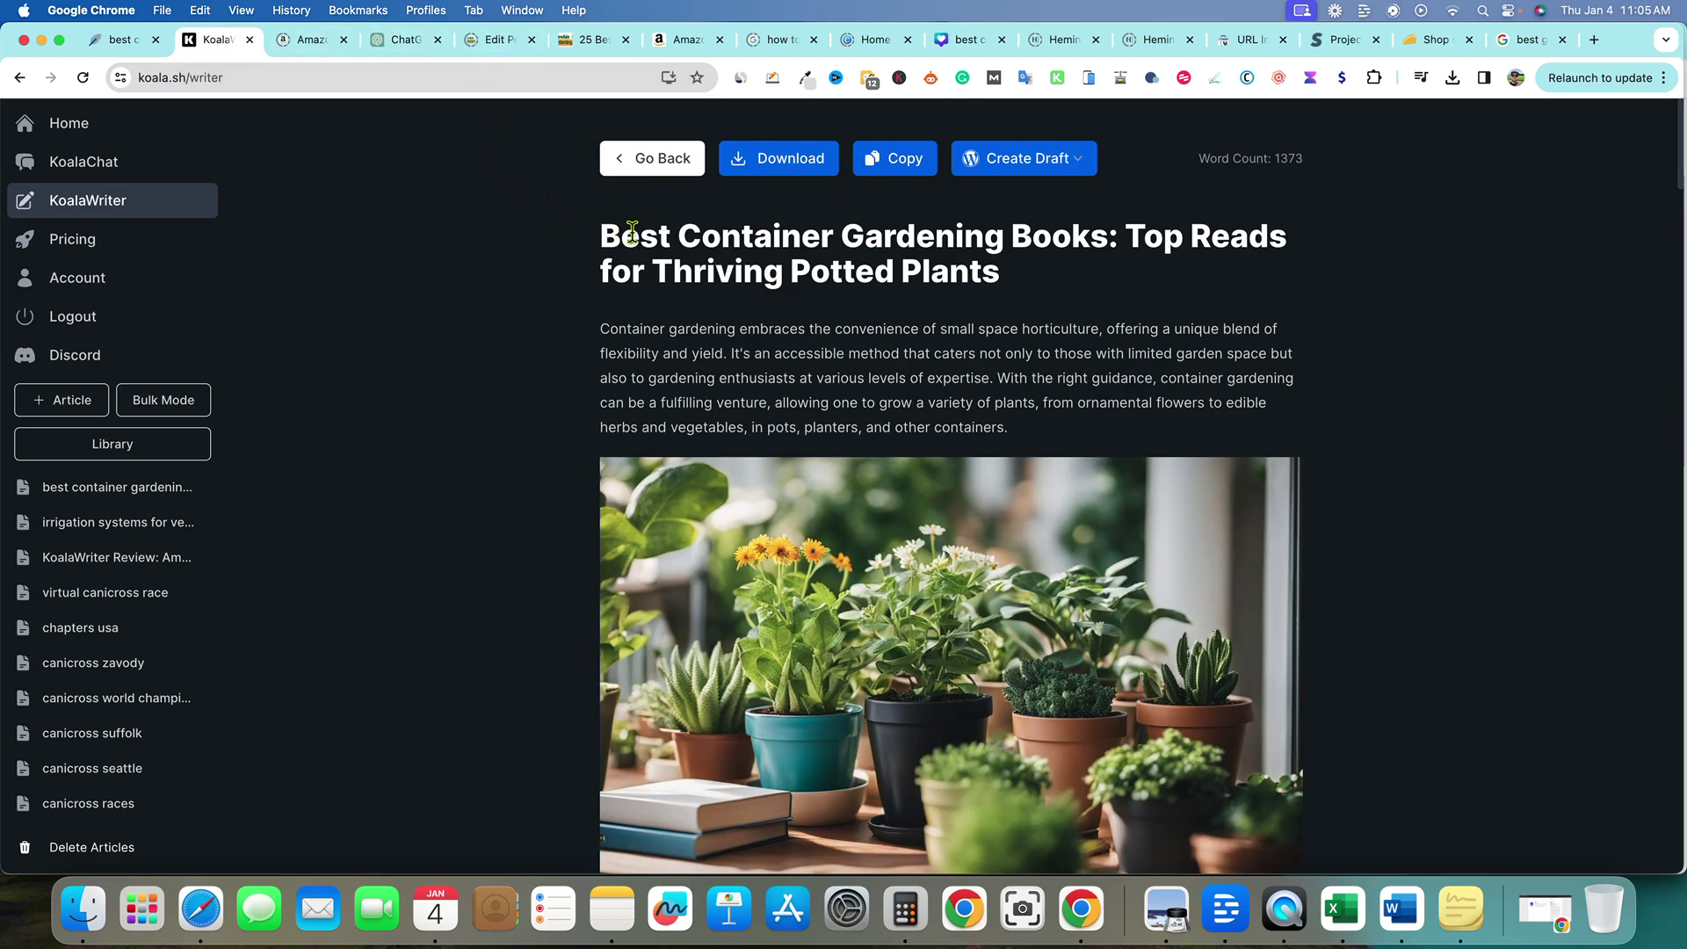
pyautogui.click(412, 41)
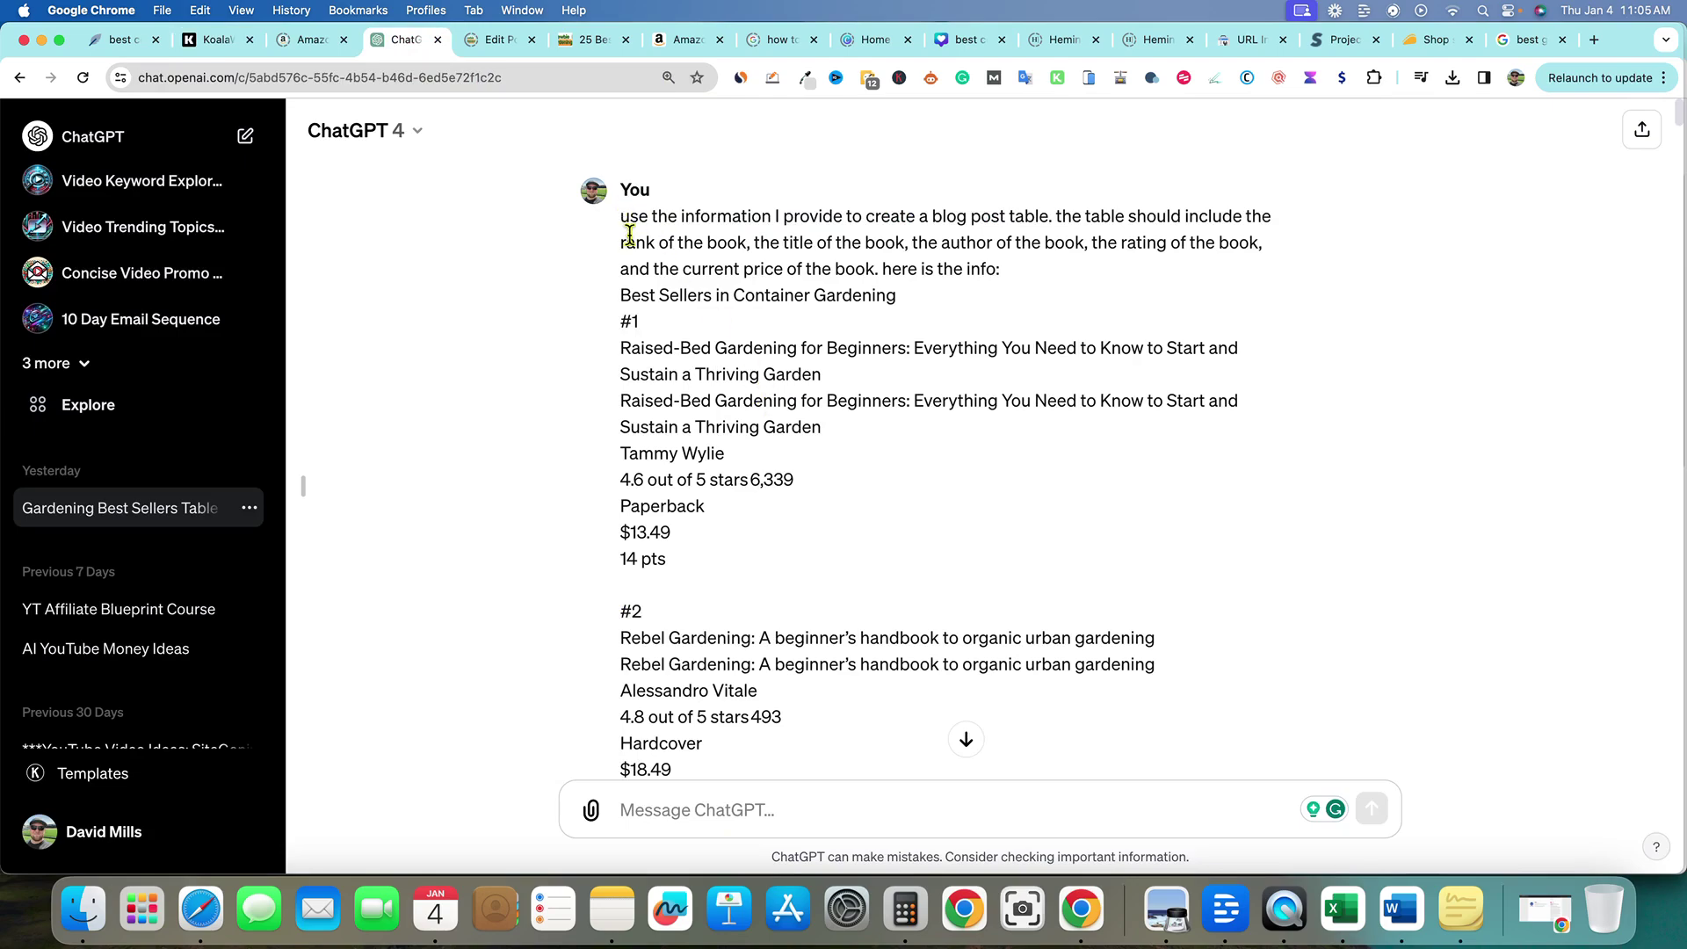
# Review the article's 25 Top Selling Container Gardening Books table, highlighting its first seven rows.
pyautogui.click(561, 44)
pyautogui.scroll(5, 814, 445)
pyautogui.scroll(-15, 814, 445)
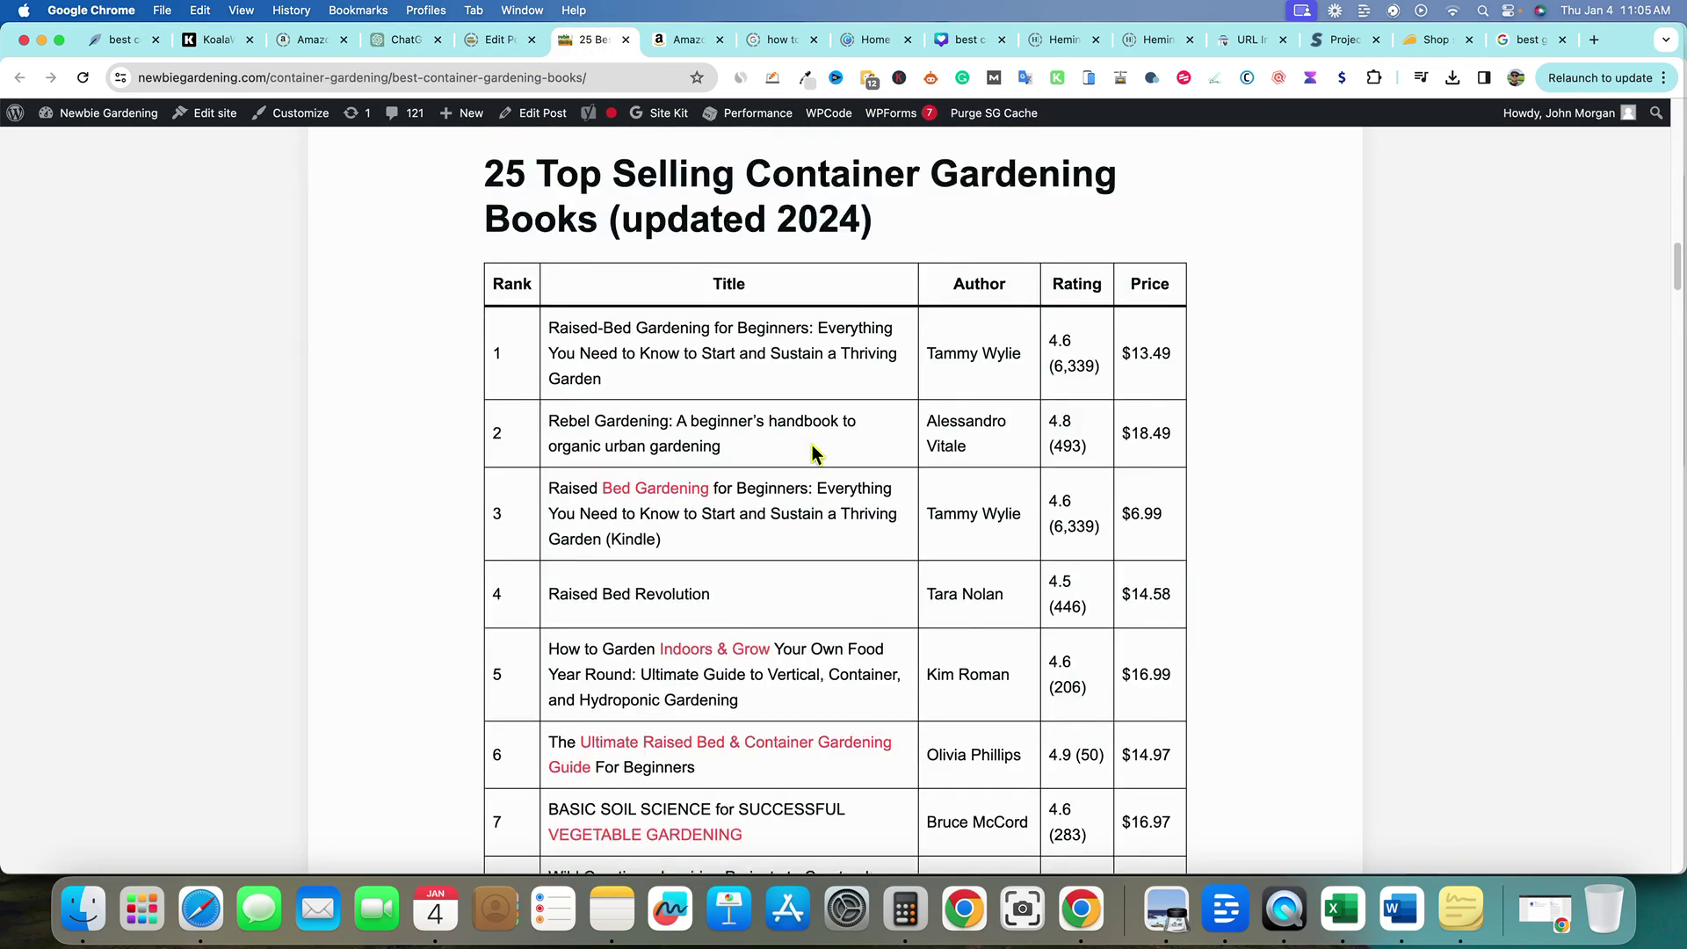
pyautogui.scroll(-5, 813, 445)
pyautogui.scroll(6, 493, 365)
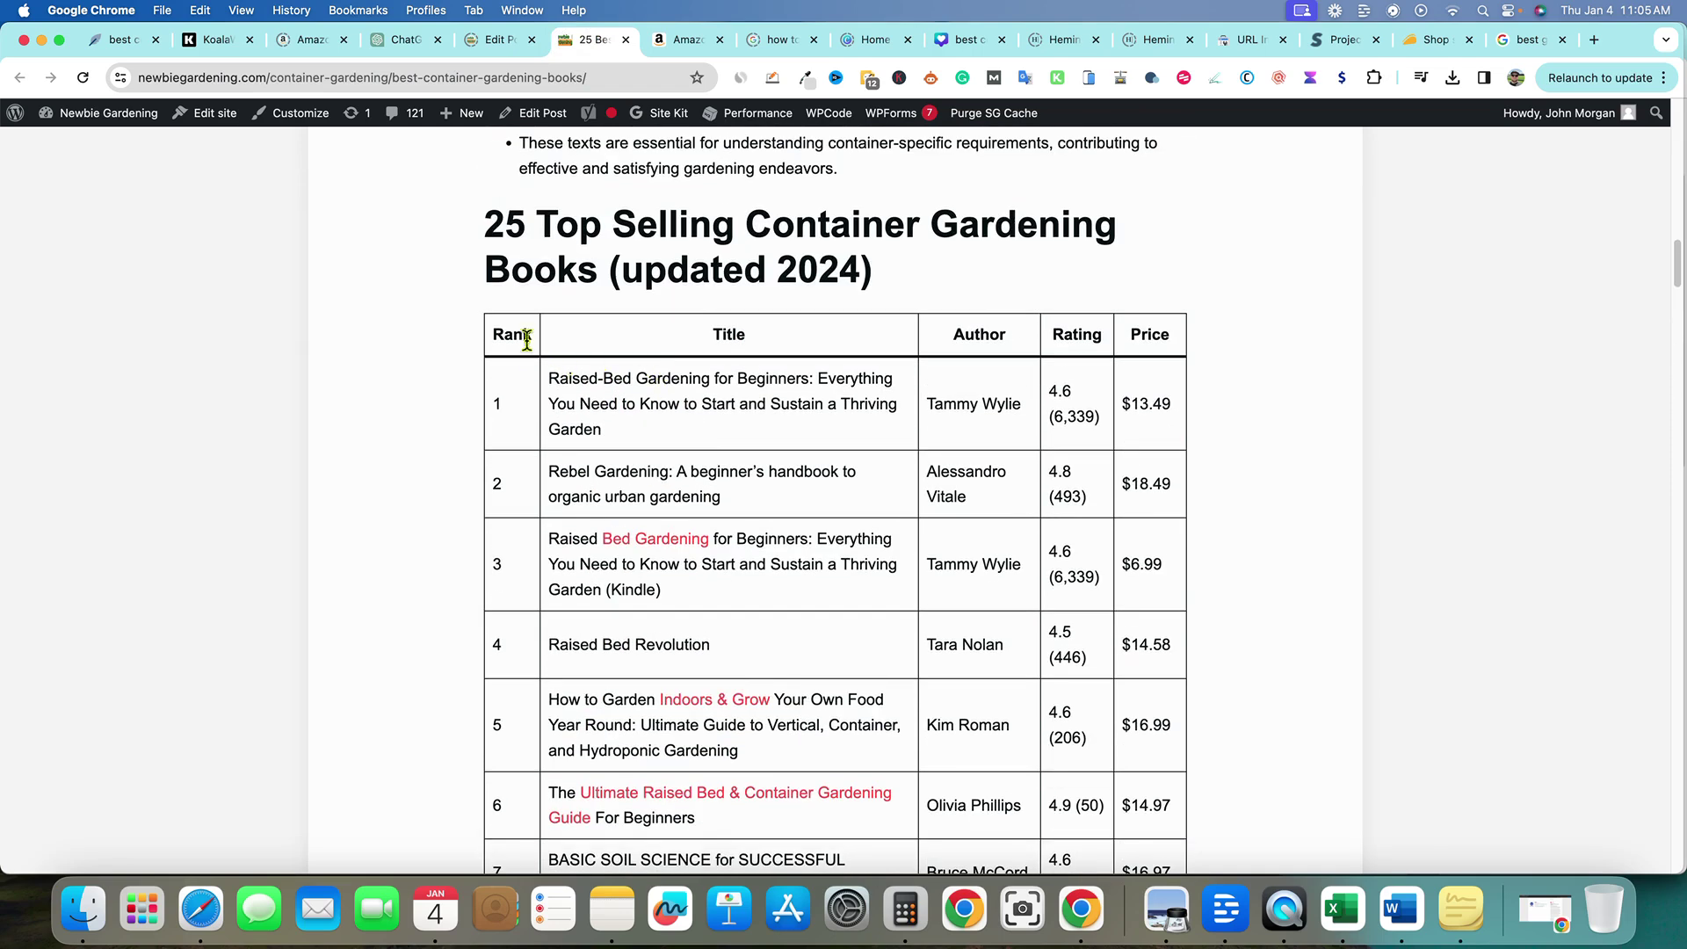
pyautogui.moveTo(505, 332); pyautogui.dragTo(1292, 648)
pyautogui.click(798, 420)
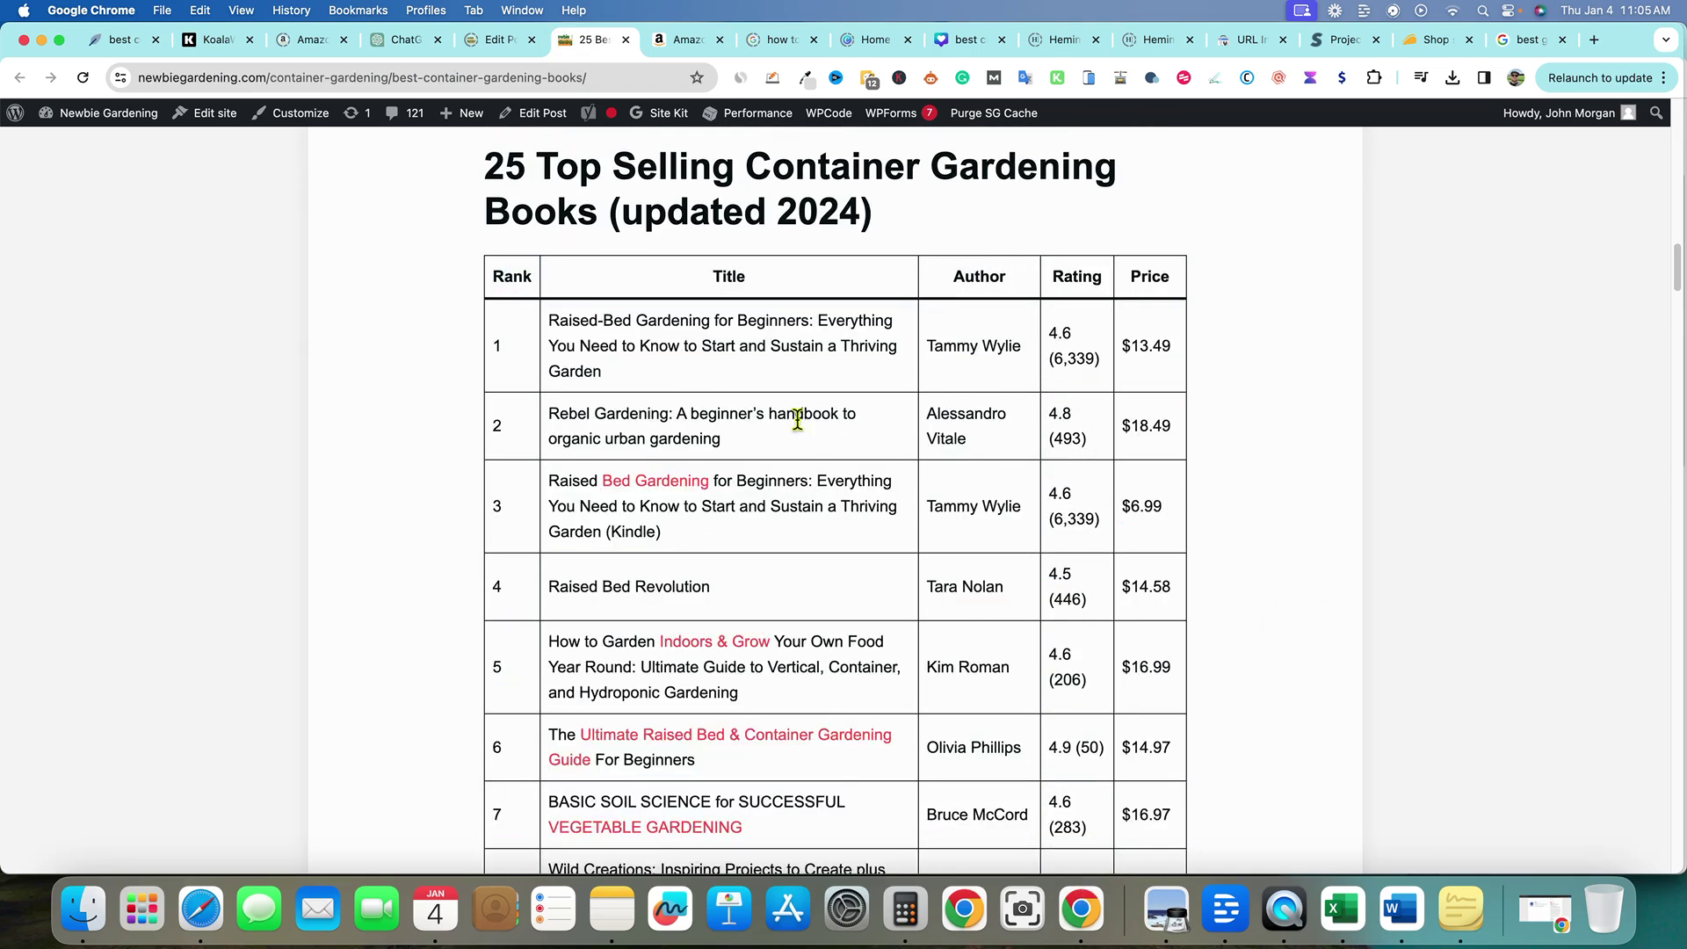
pyautogui.scroll(-8, 1217, 565)
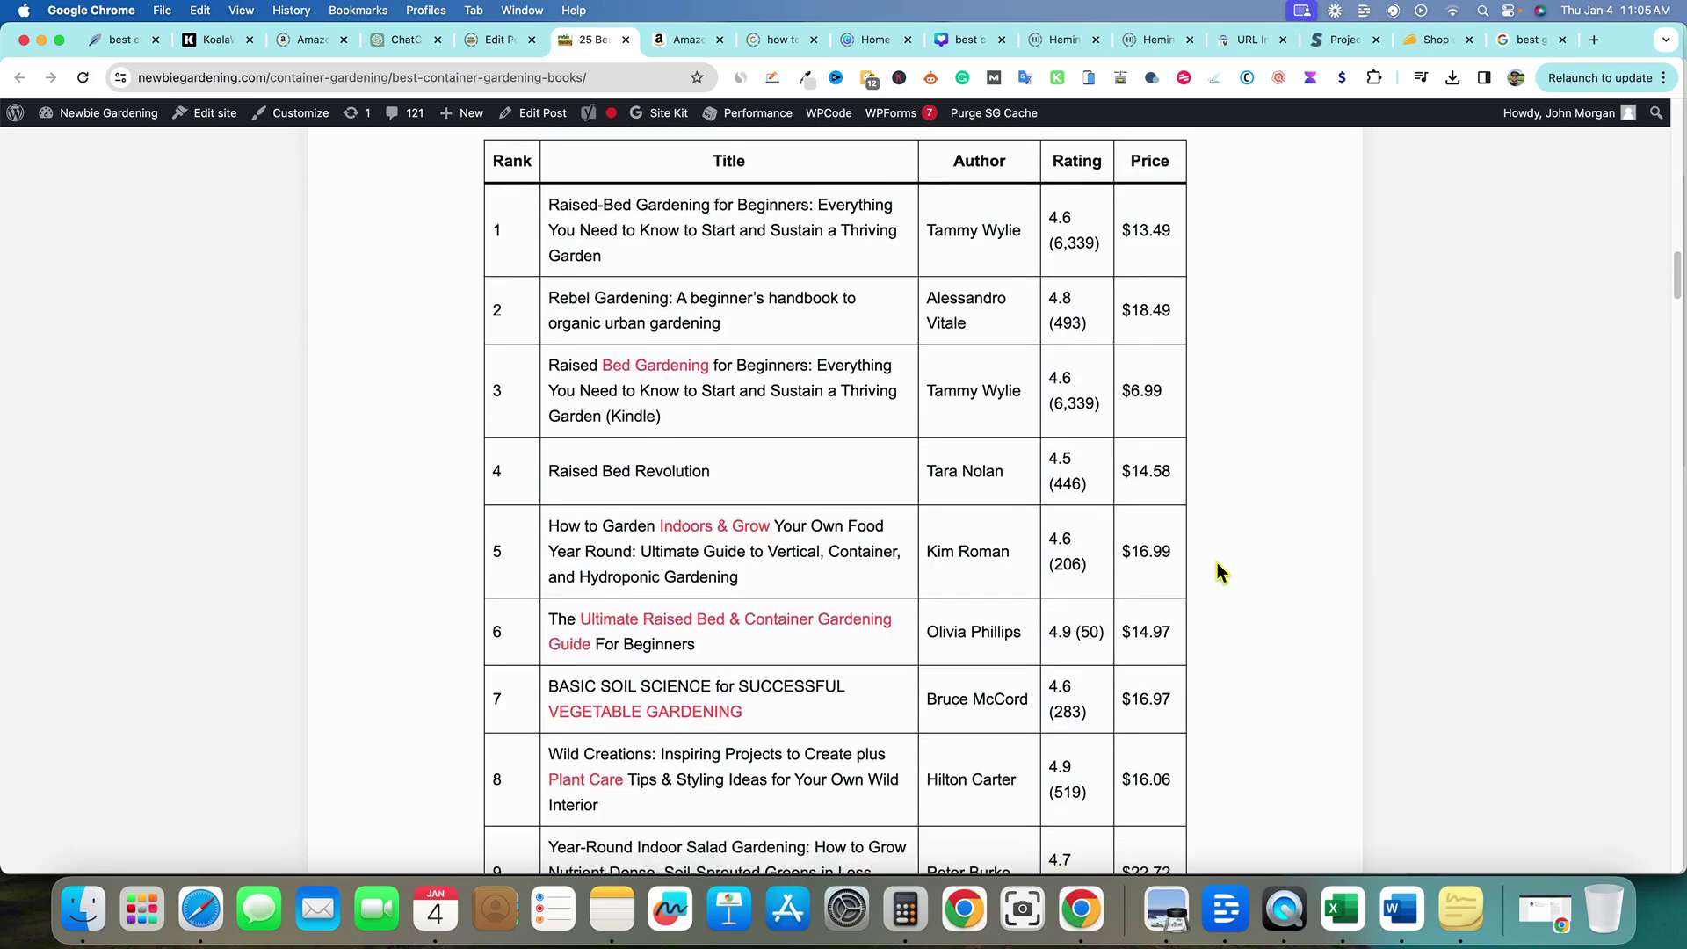
pyautogui.scroll(10, 1217, 565)
pyautogui.scroll(-15, 1195, 570)
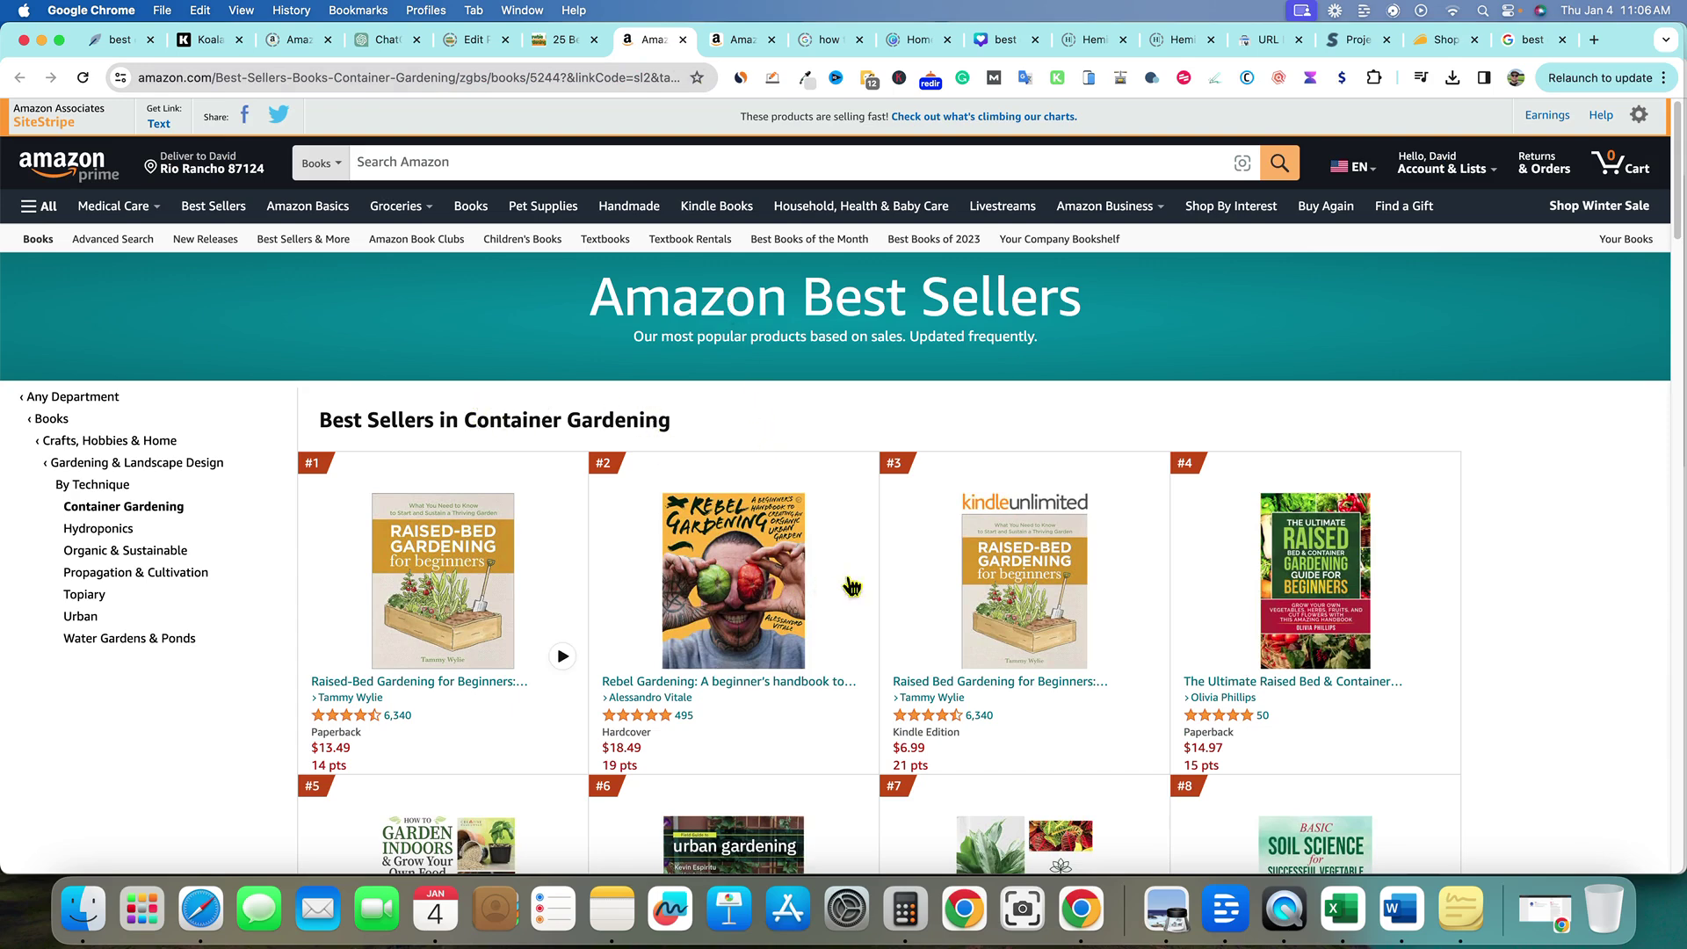
# Compare Amazon's Container Gardening best sellers with the article's table, then return to ChatGPT.
pyautogui.scroll(-6, 850, 586)
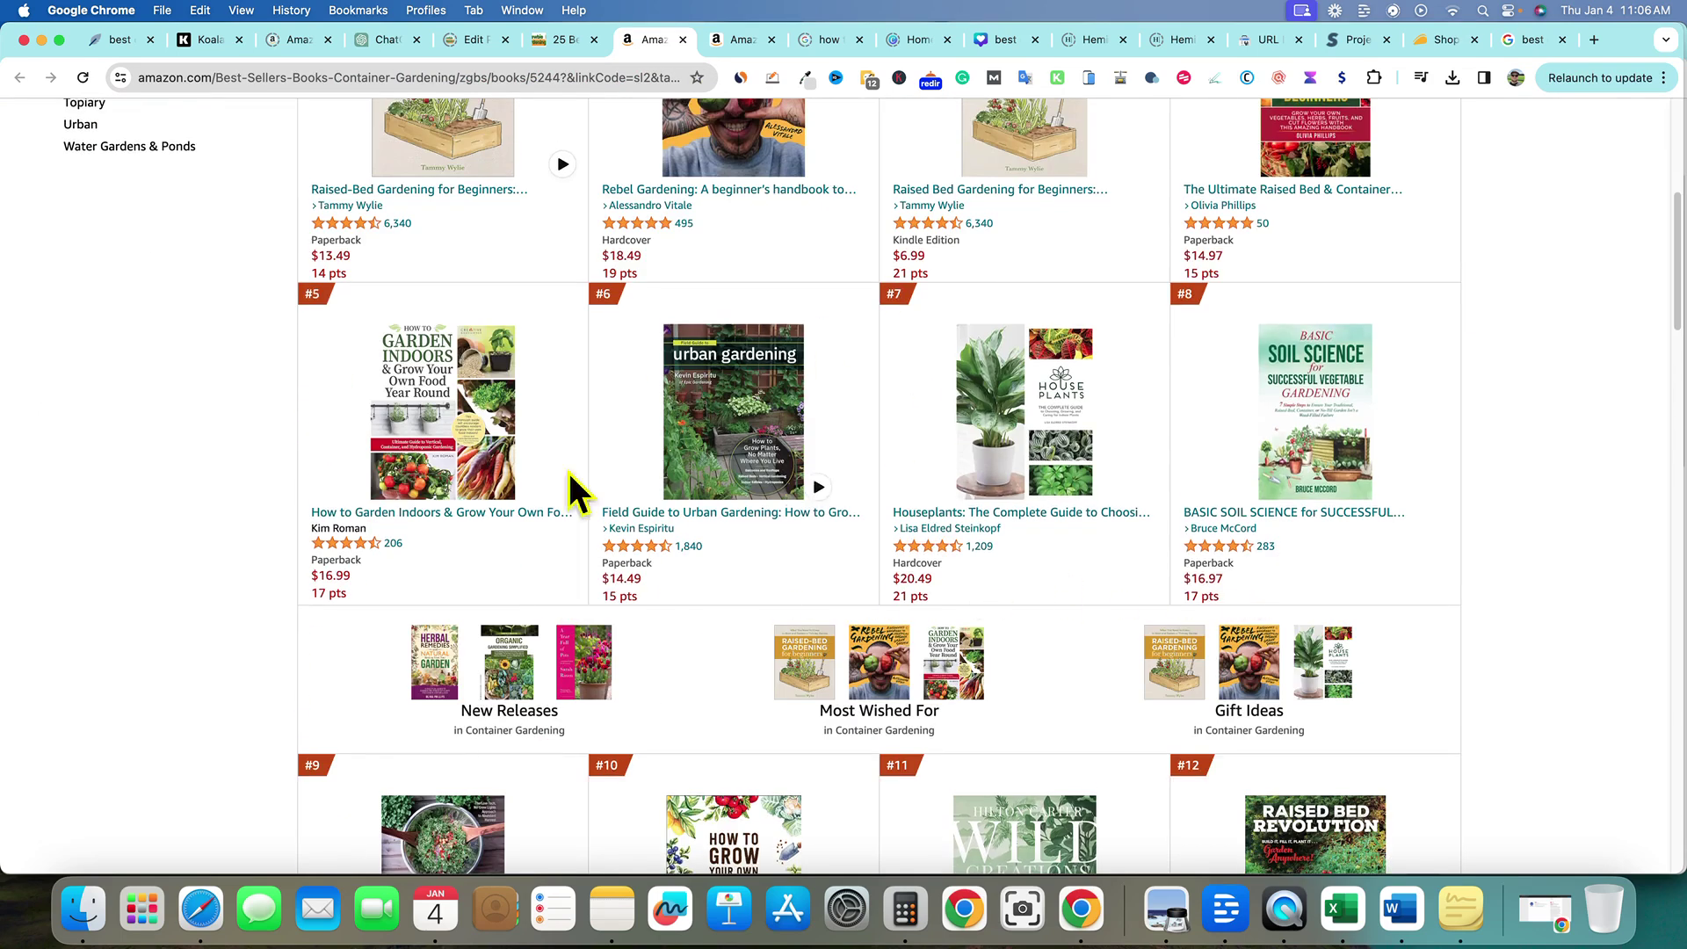
pyautogui.scroll(6, 1009, 324)
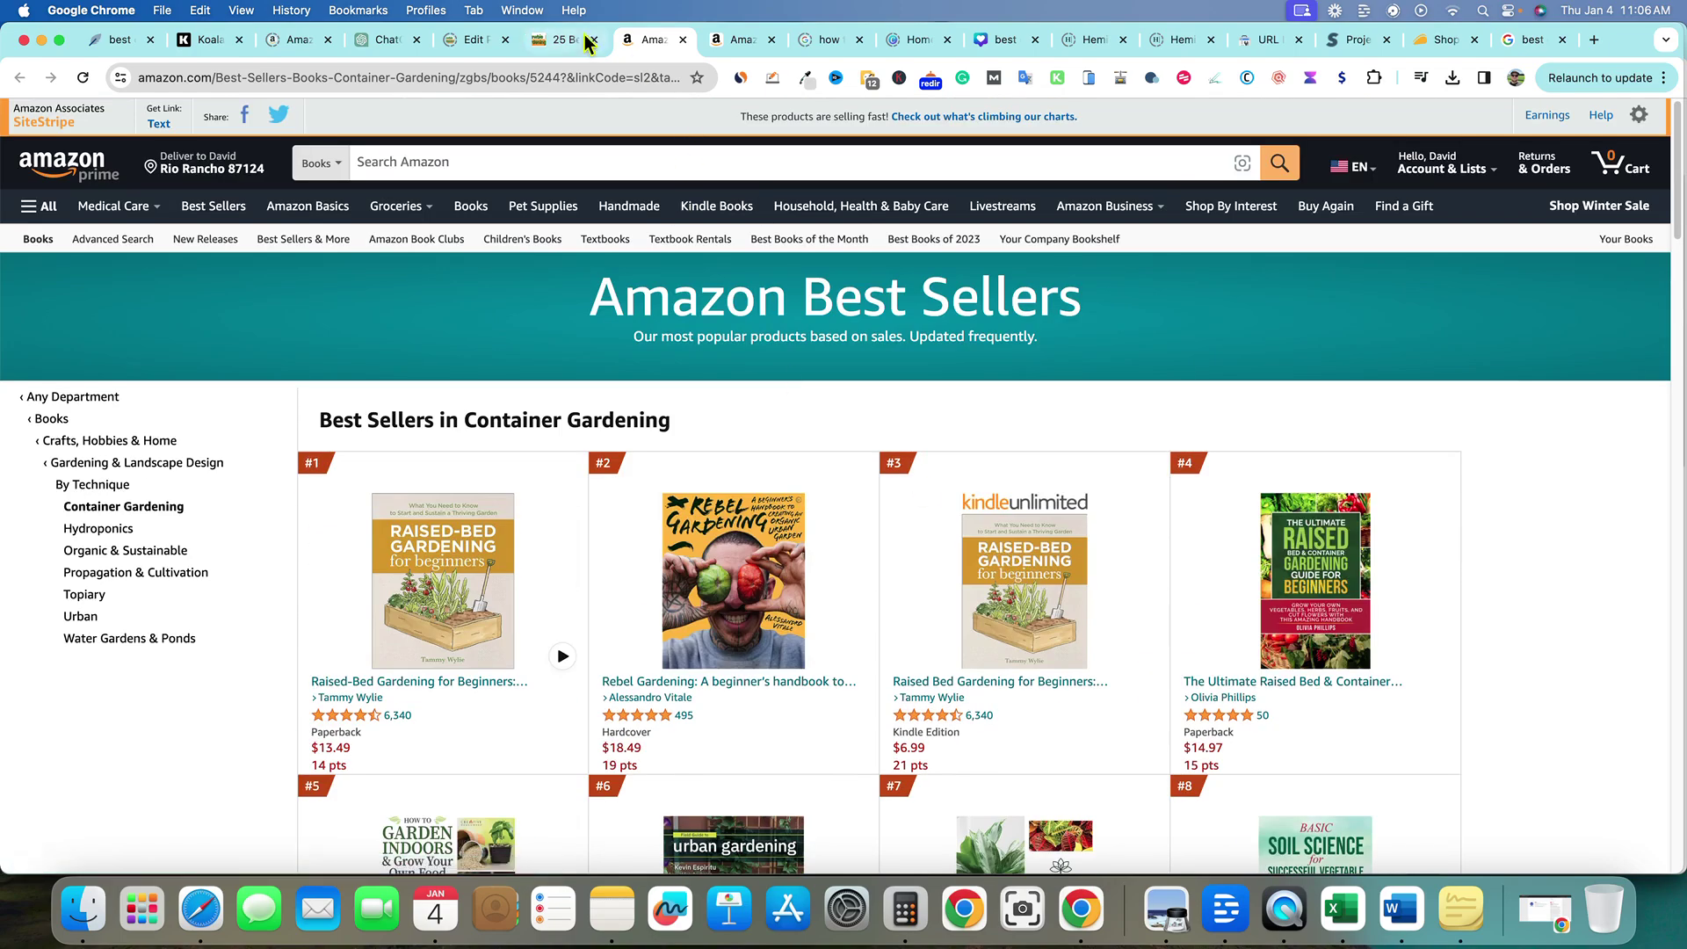
pyautogui.click(559, 42)
pyautogui.scroll(15, 983, 436)
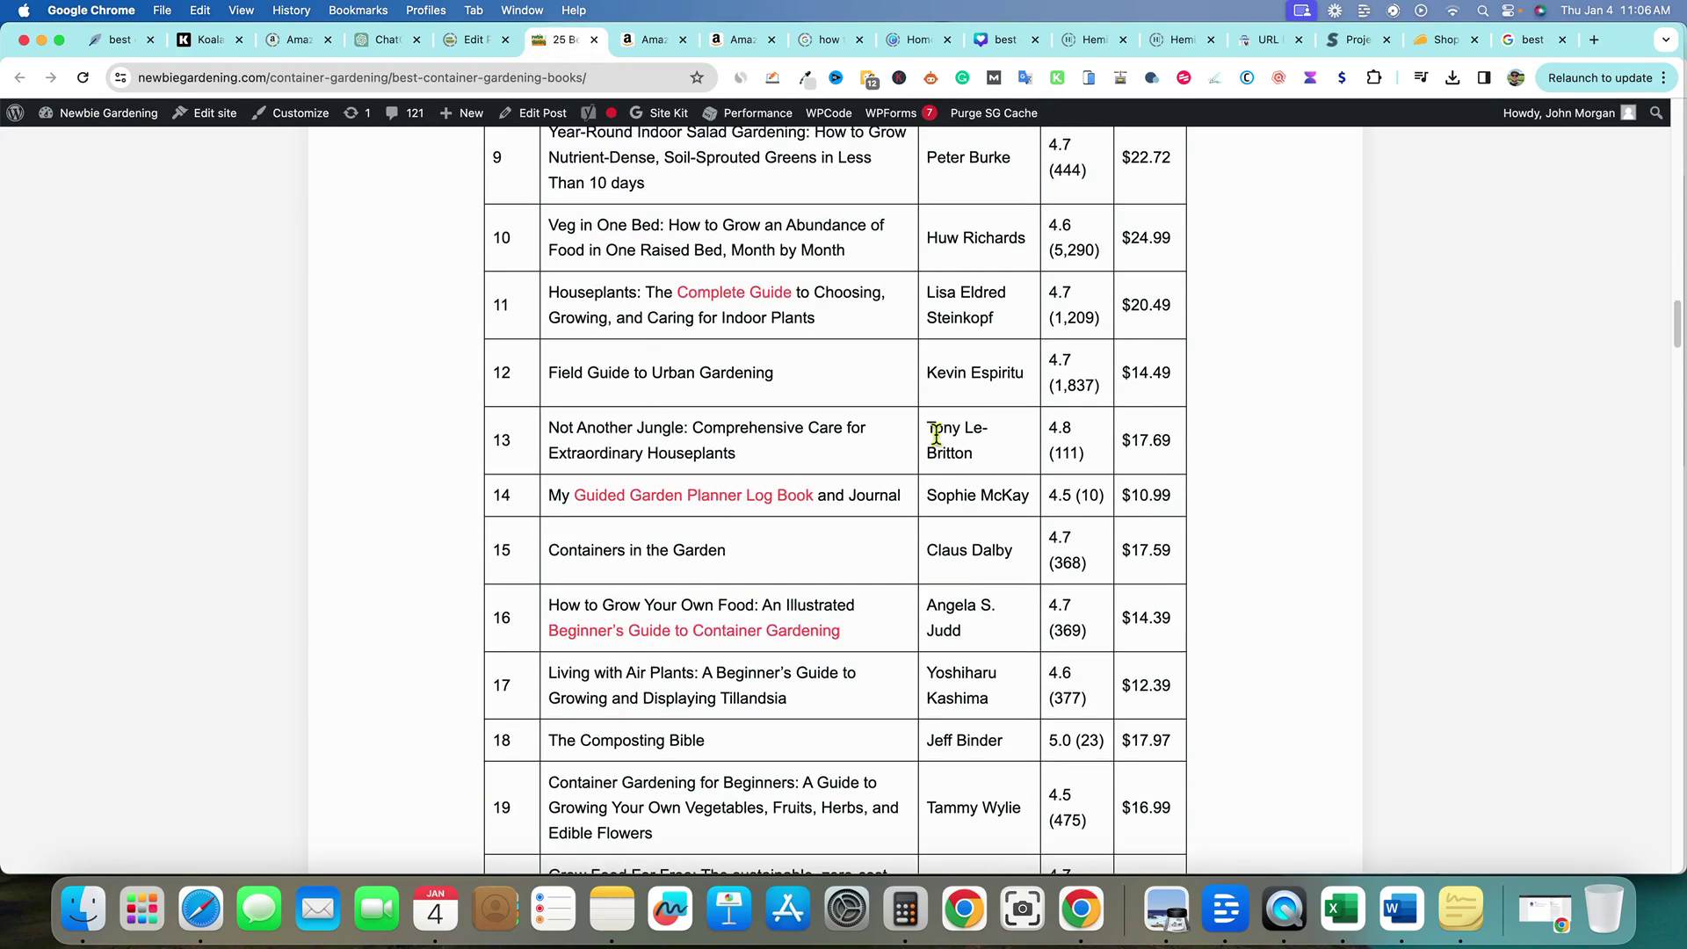
pyautogui.click(387, 39)
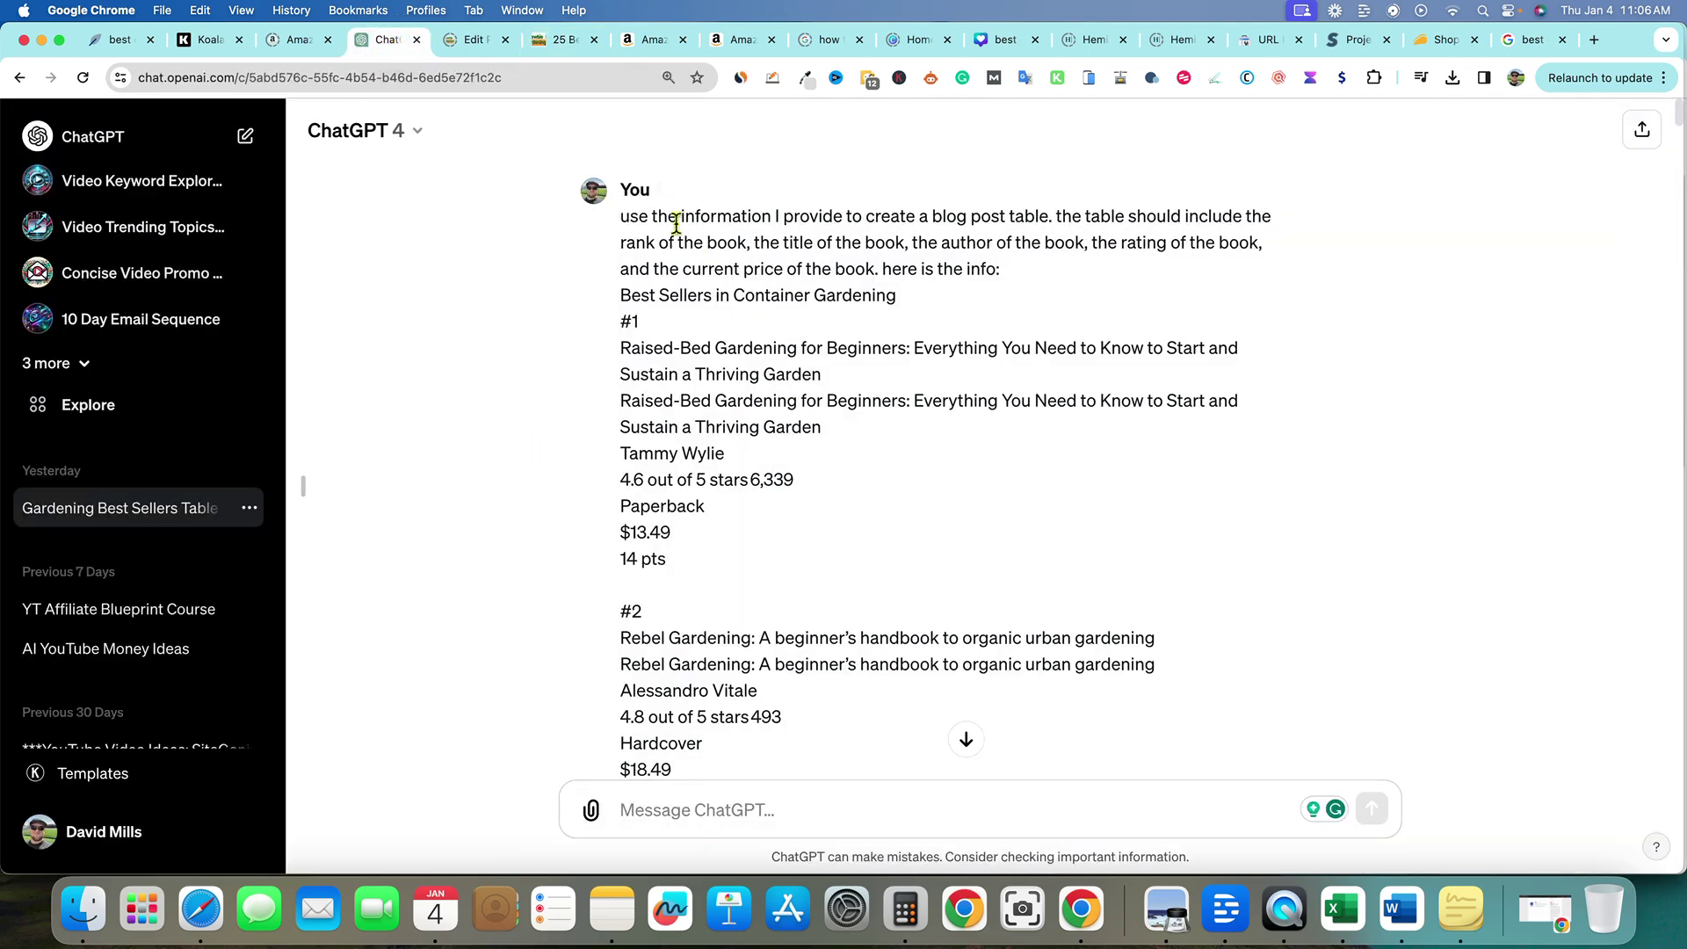
# Review the ChatGPT prompt requesting rank, title, author, rating and price columns, and expand saved chats.
pyautogui.moveTo(648, 222); pyautogui.dragTo(1036, 294)
pyautogui.click(735, 397)
pyautogui.click(82, 364)
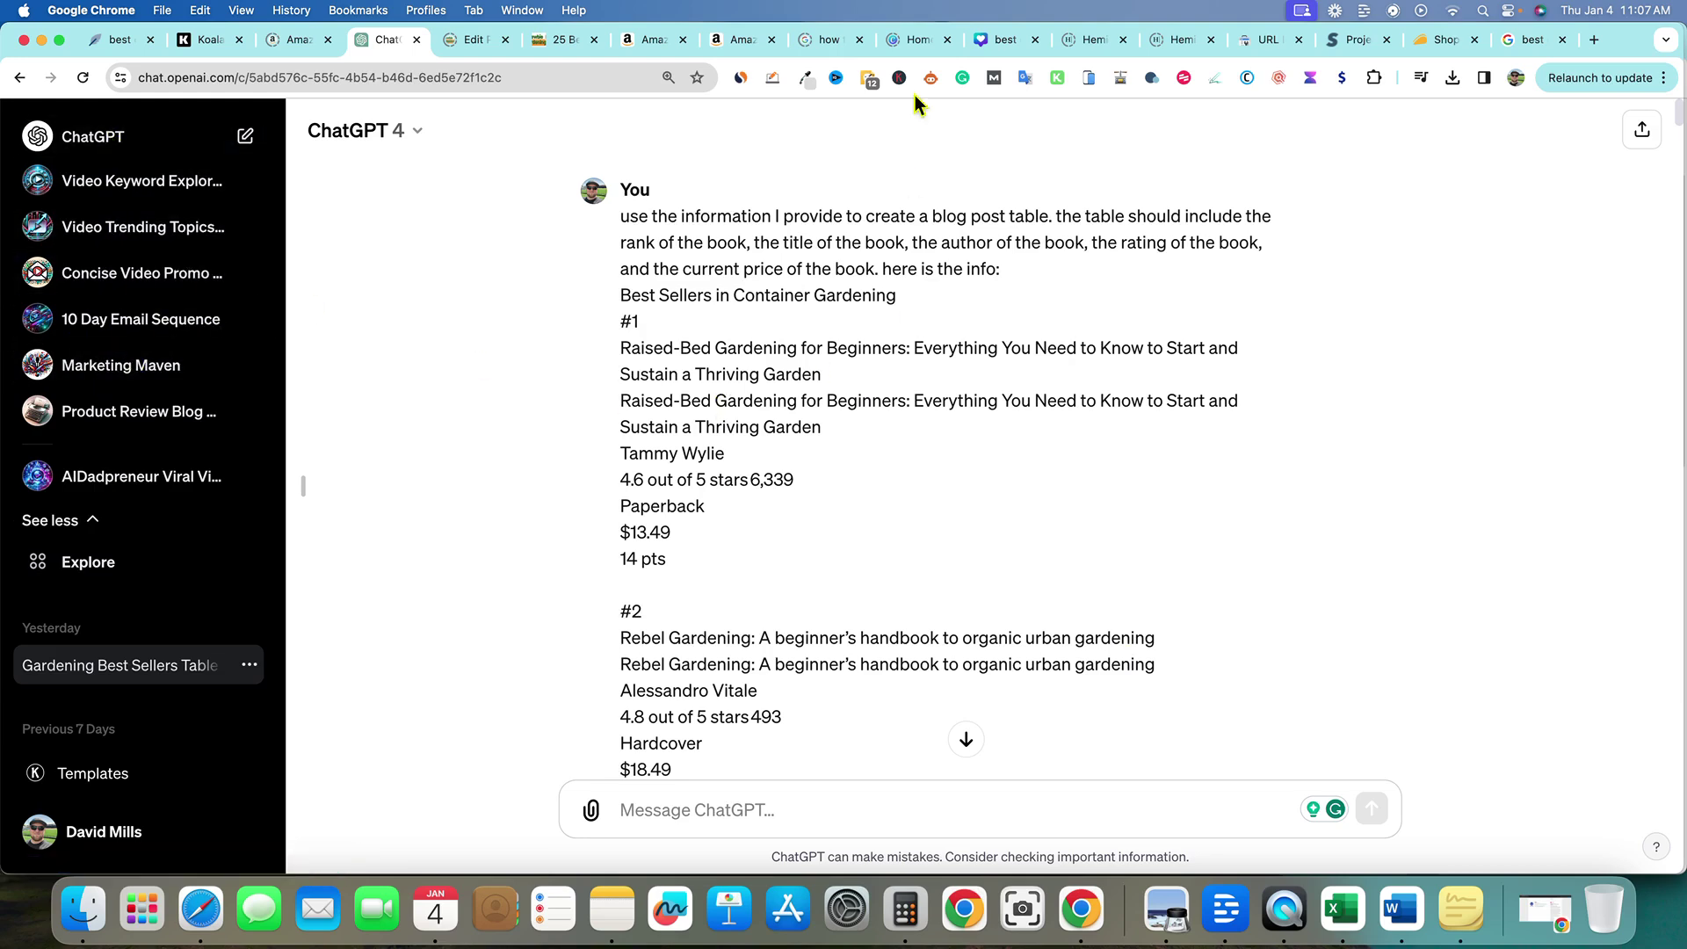
# Select the Amazon Container Gardening best sellers from the heading through book #25.
pyautogui.click(731, 41)
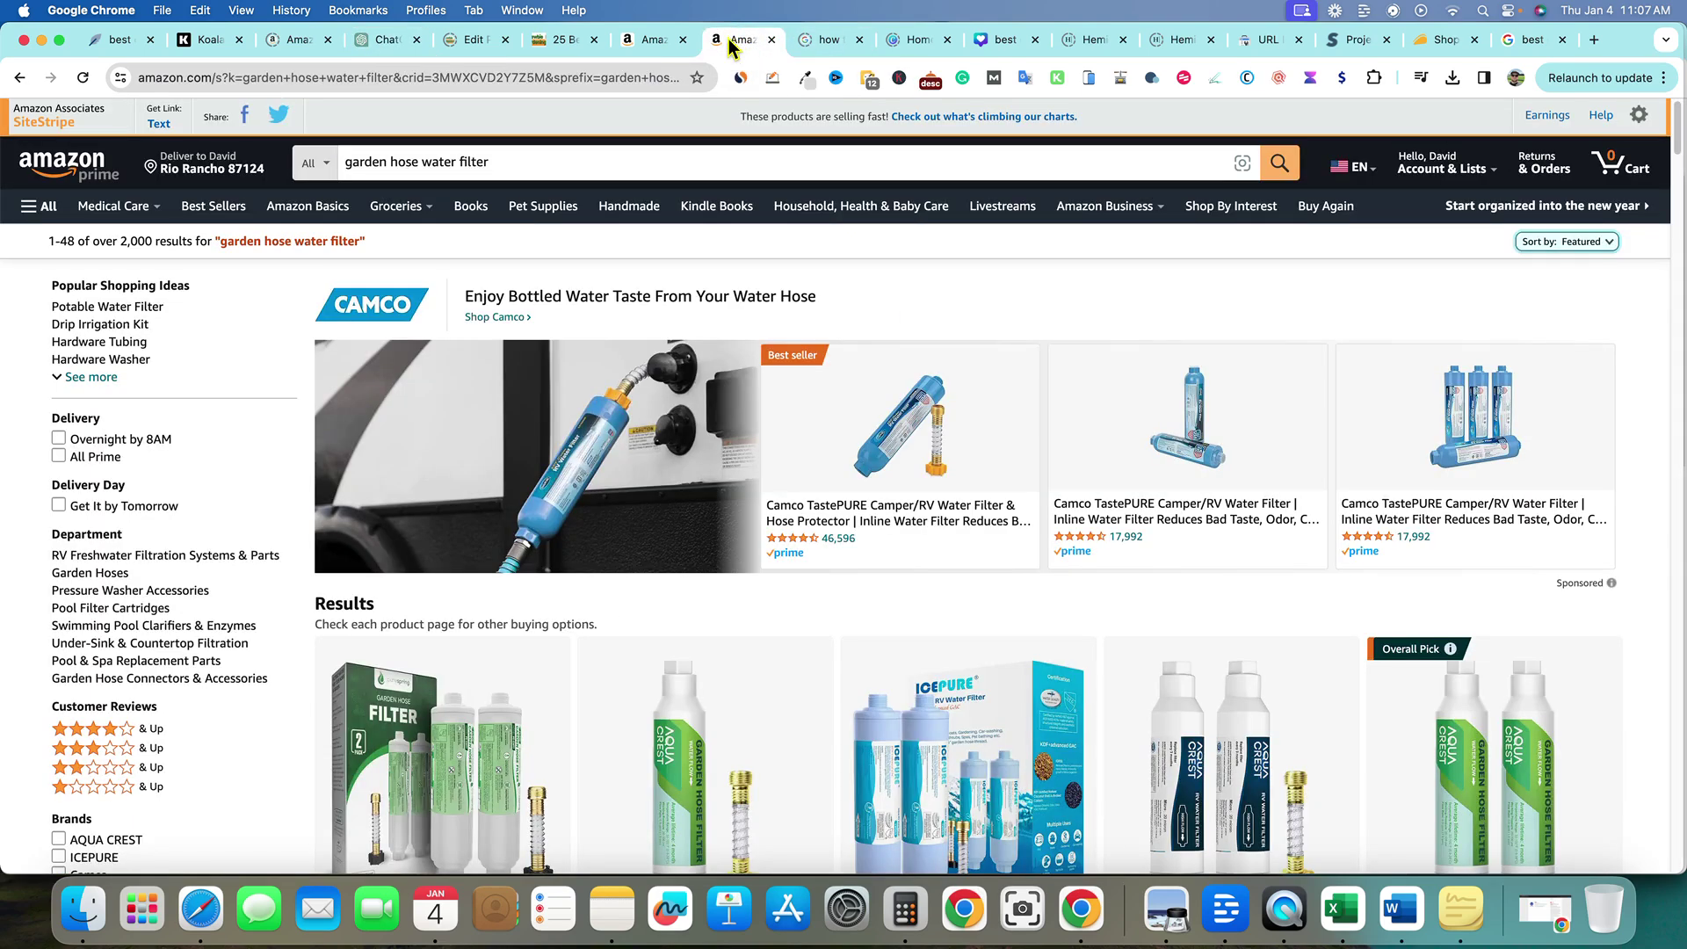
pyautogui.click(655, 40)
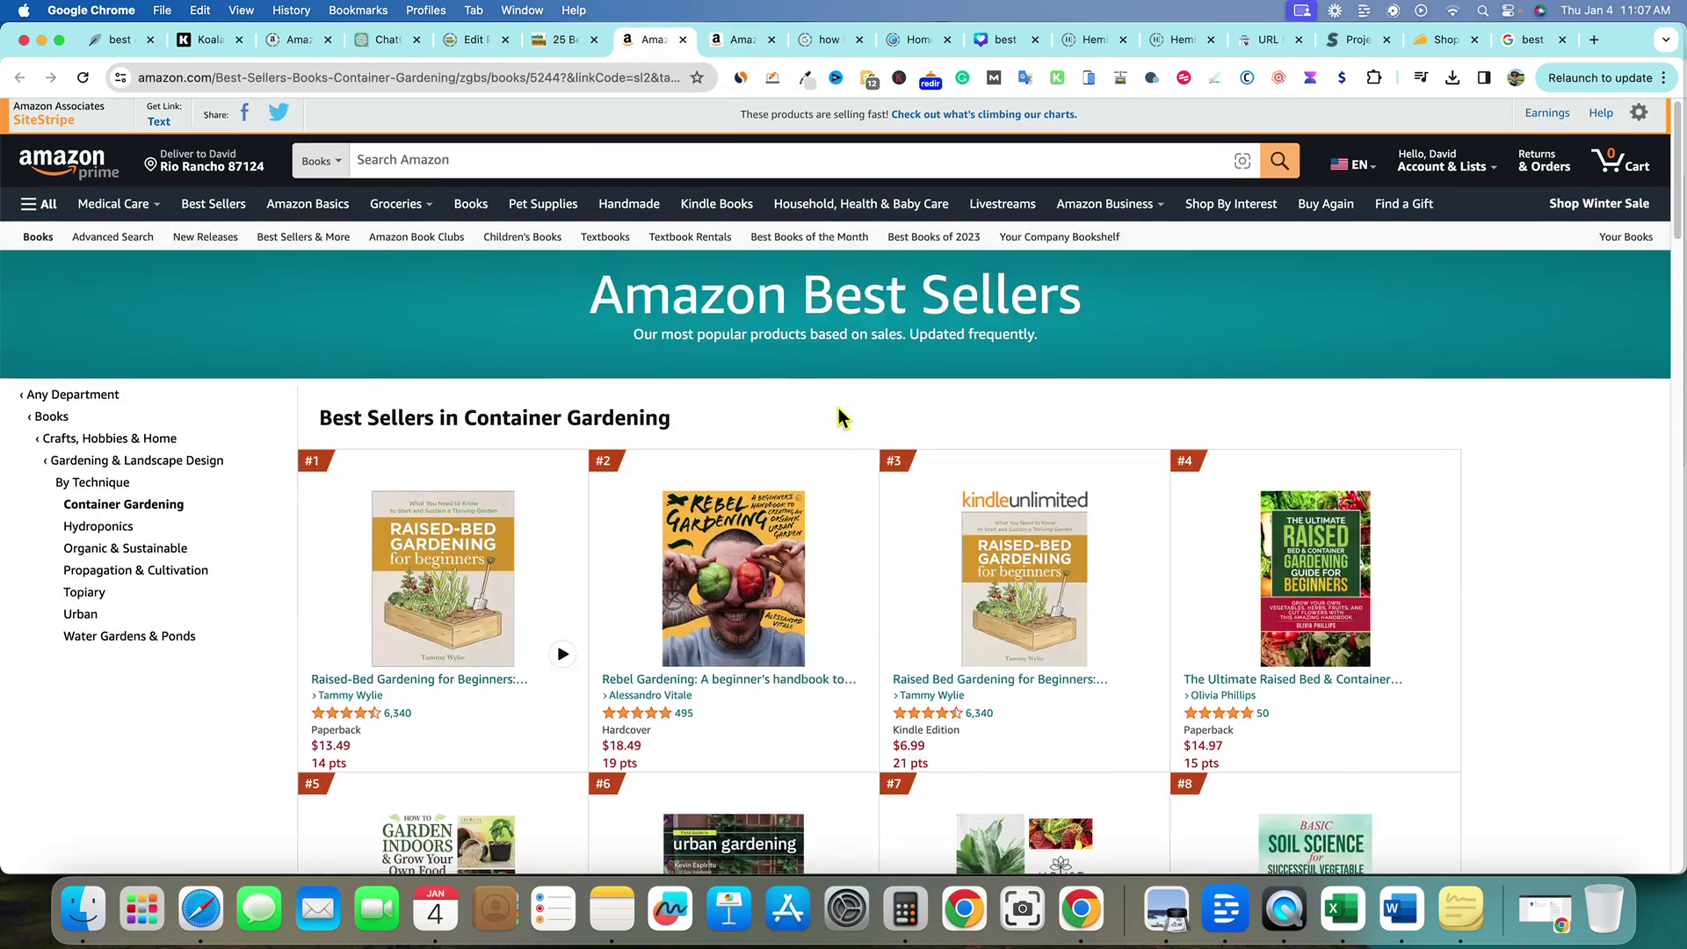
pyautogui.scroll(-3, 838, 407)
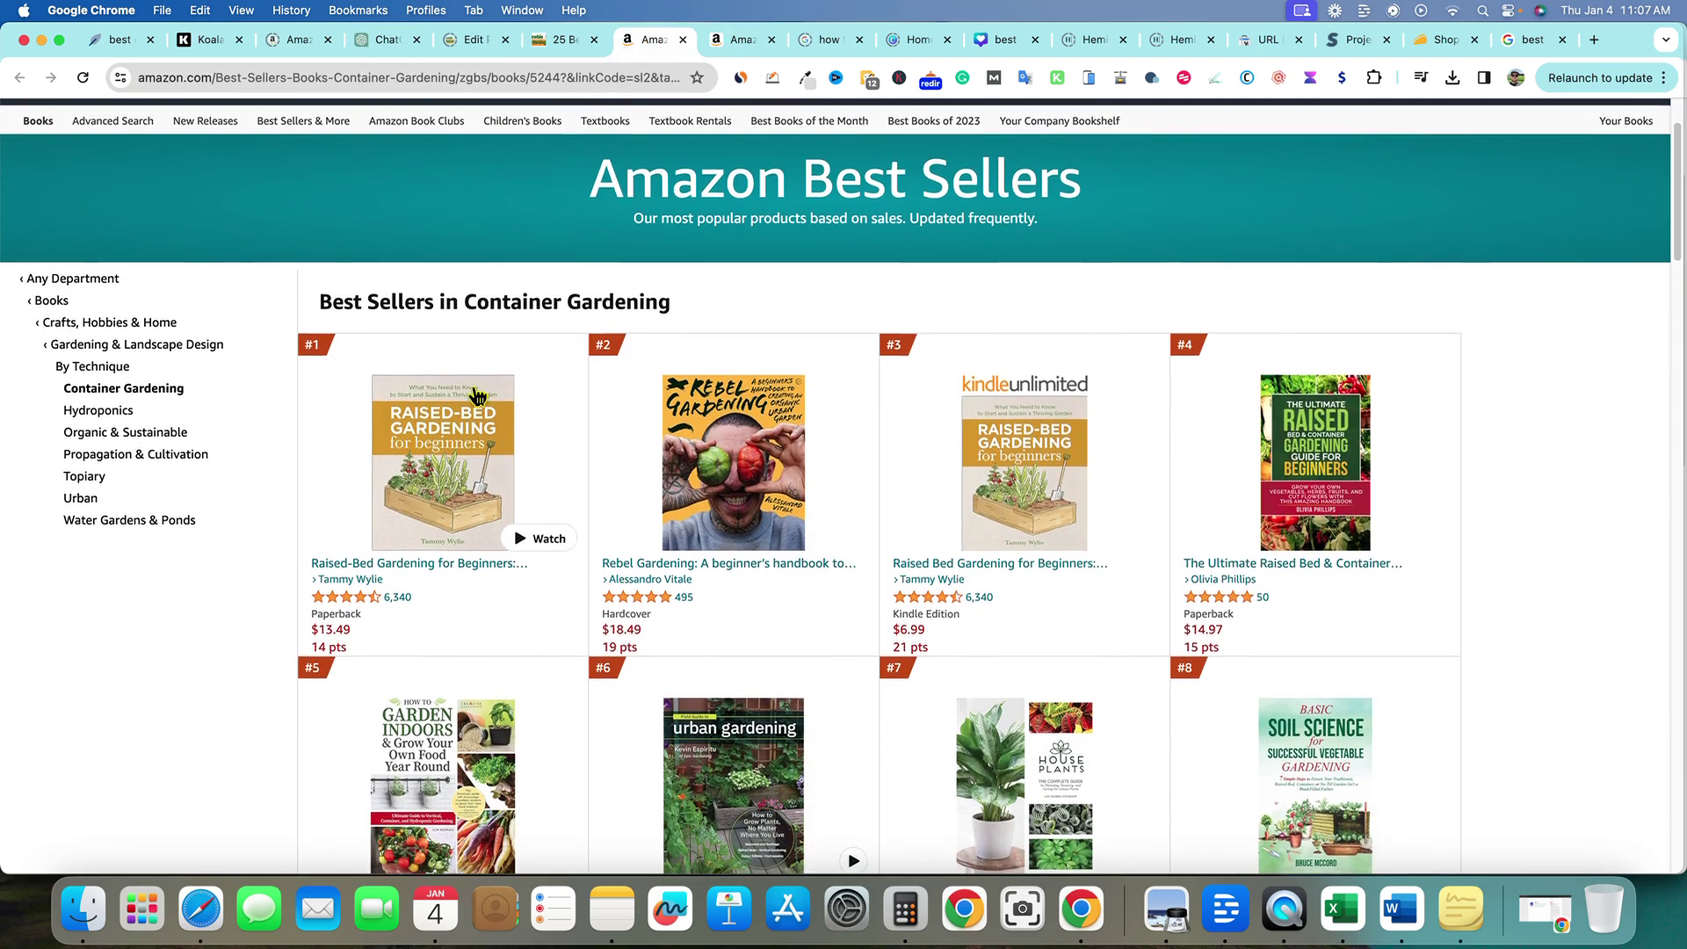
pyautogui.click(319, 264)
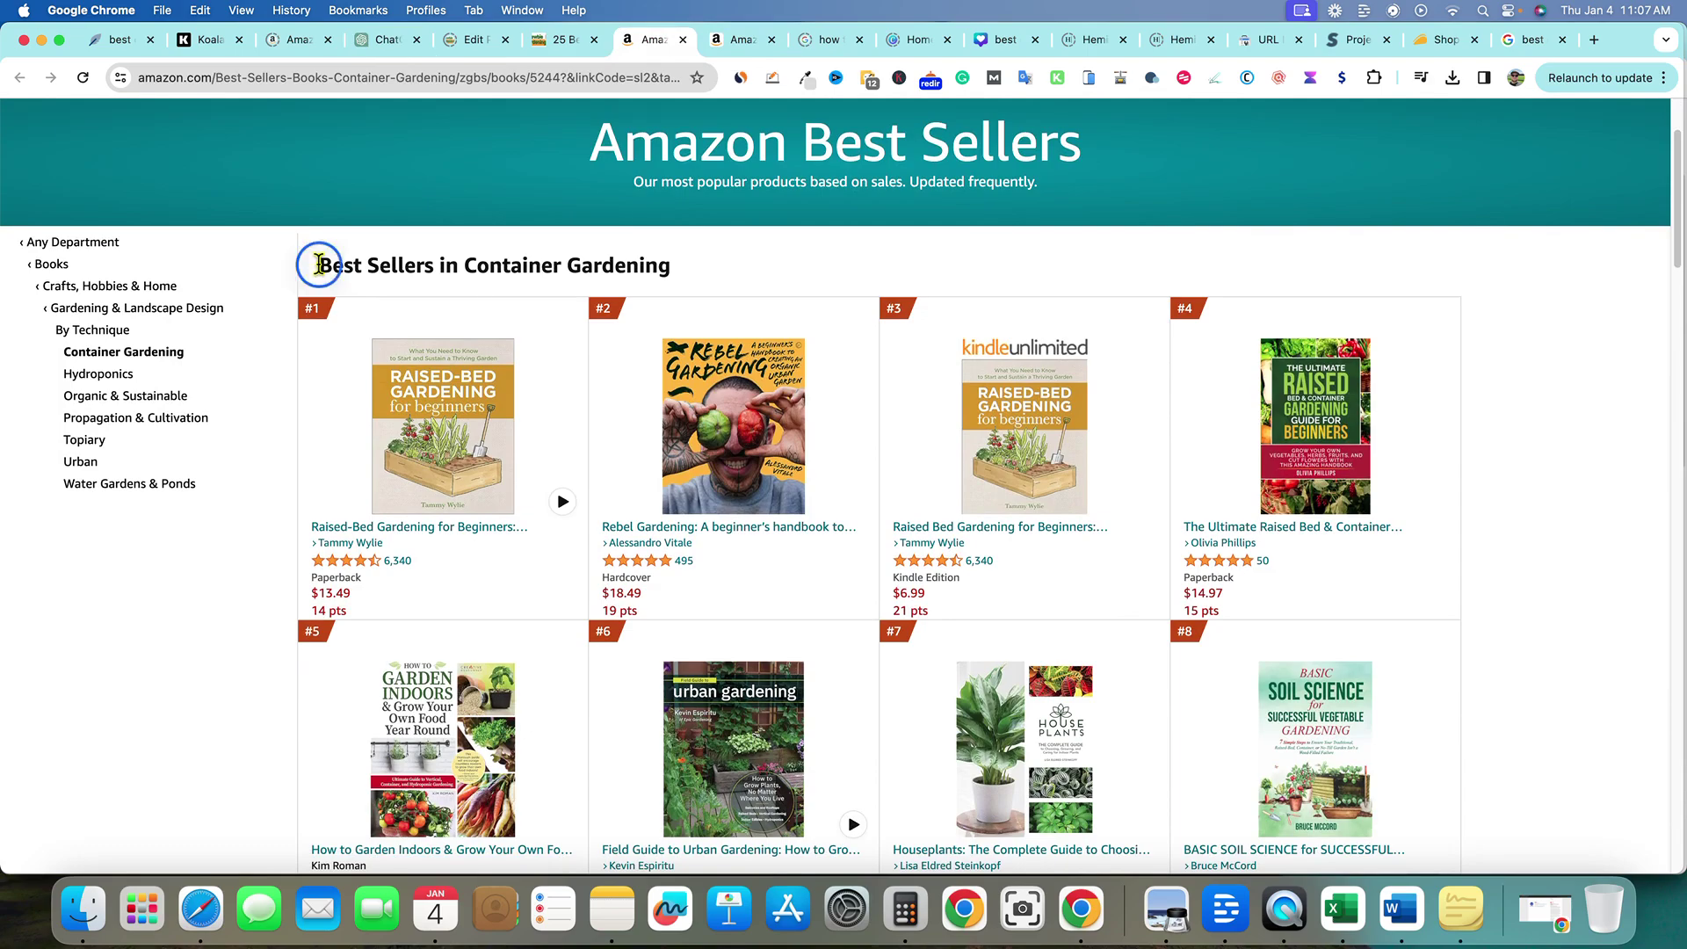
pyautogui.moveTo(319, 265); pyautogui.dragTo(1360, 390)
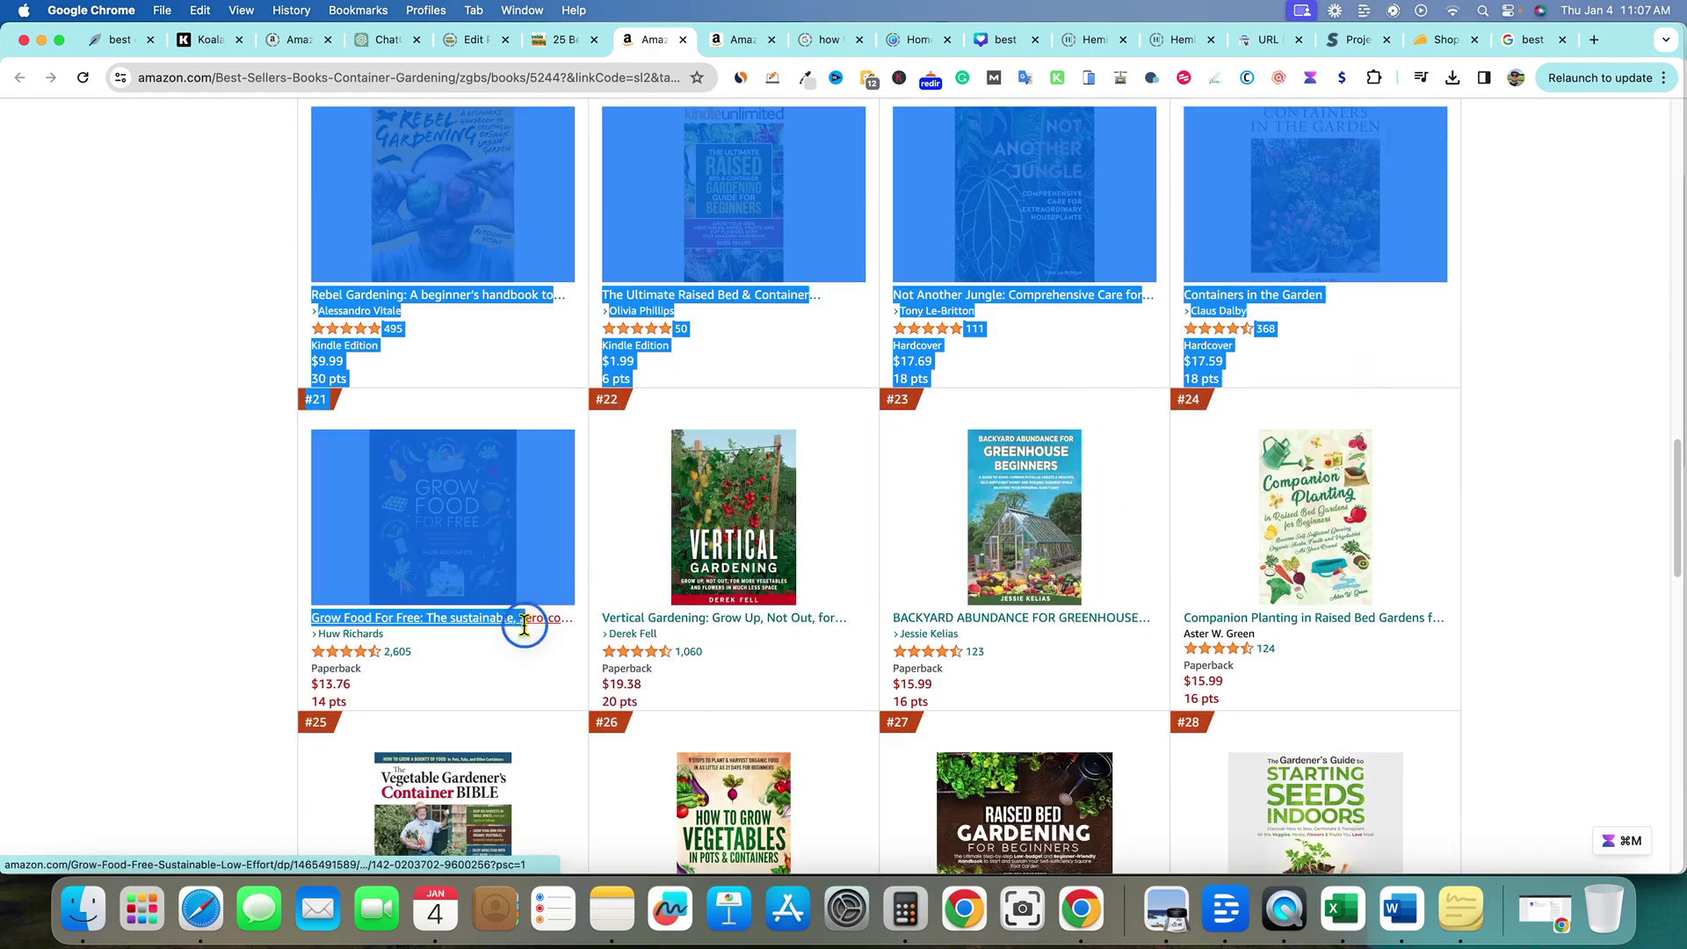
pyautogui.moveTo(525, 625); pyautogui.dragTo(497, 772)
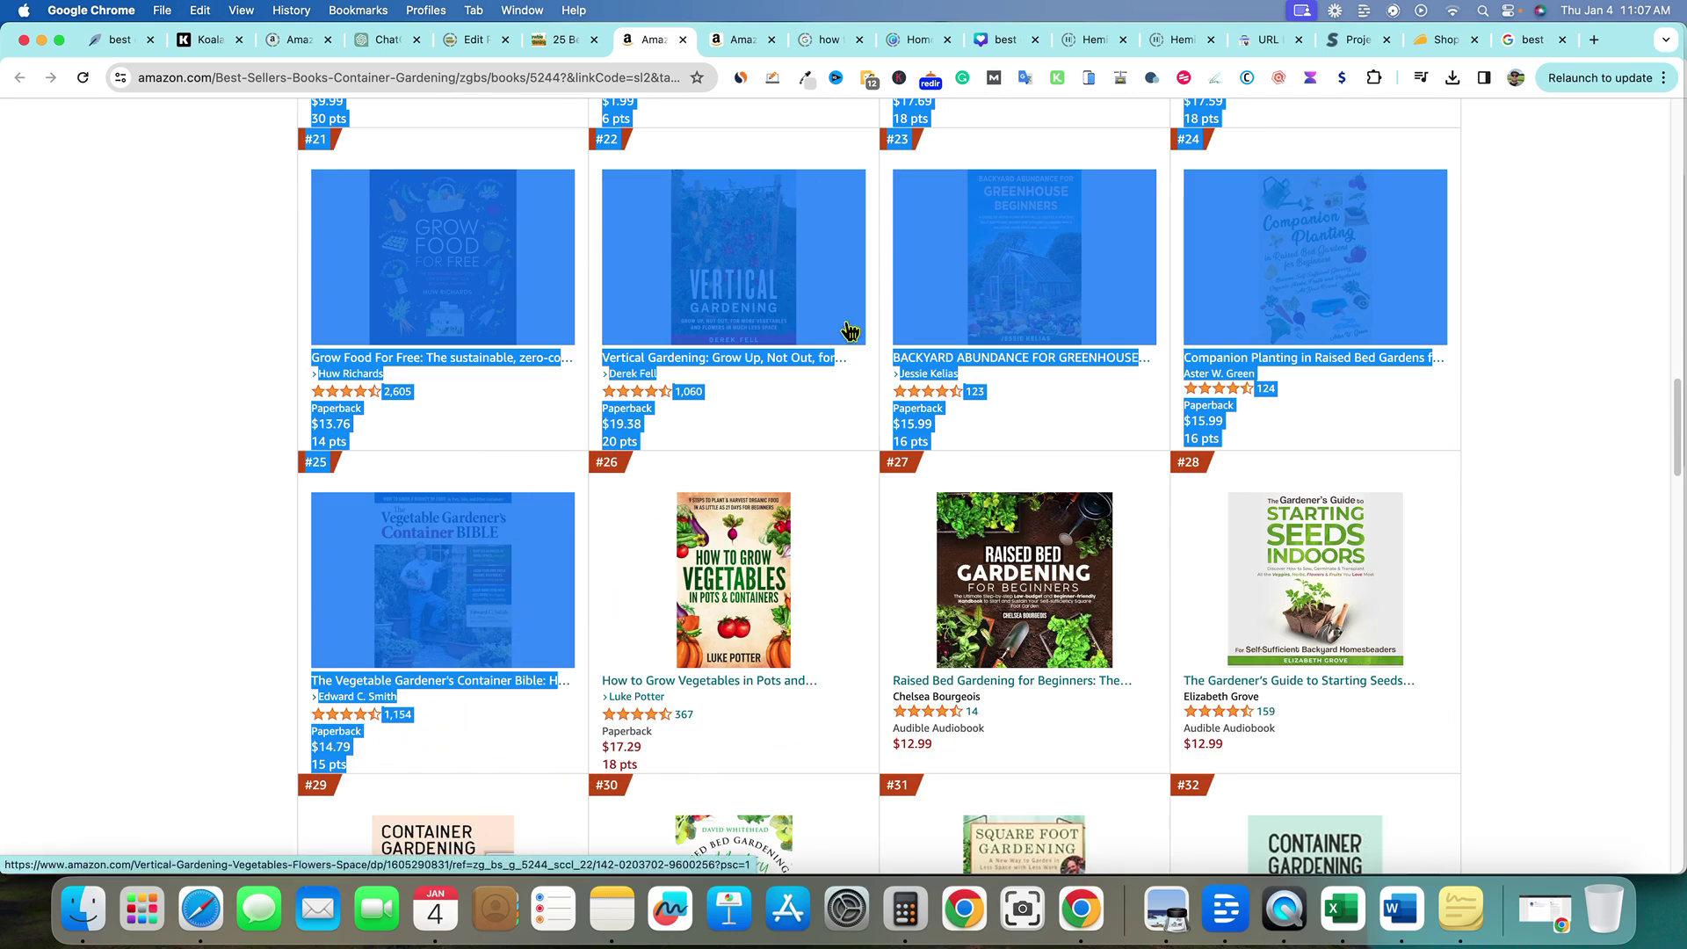
pyautogui.click(386, 40)
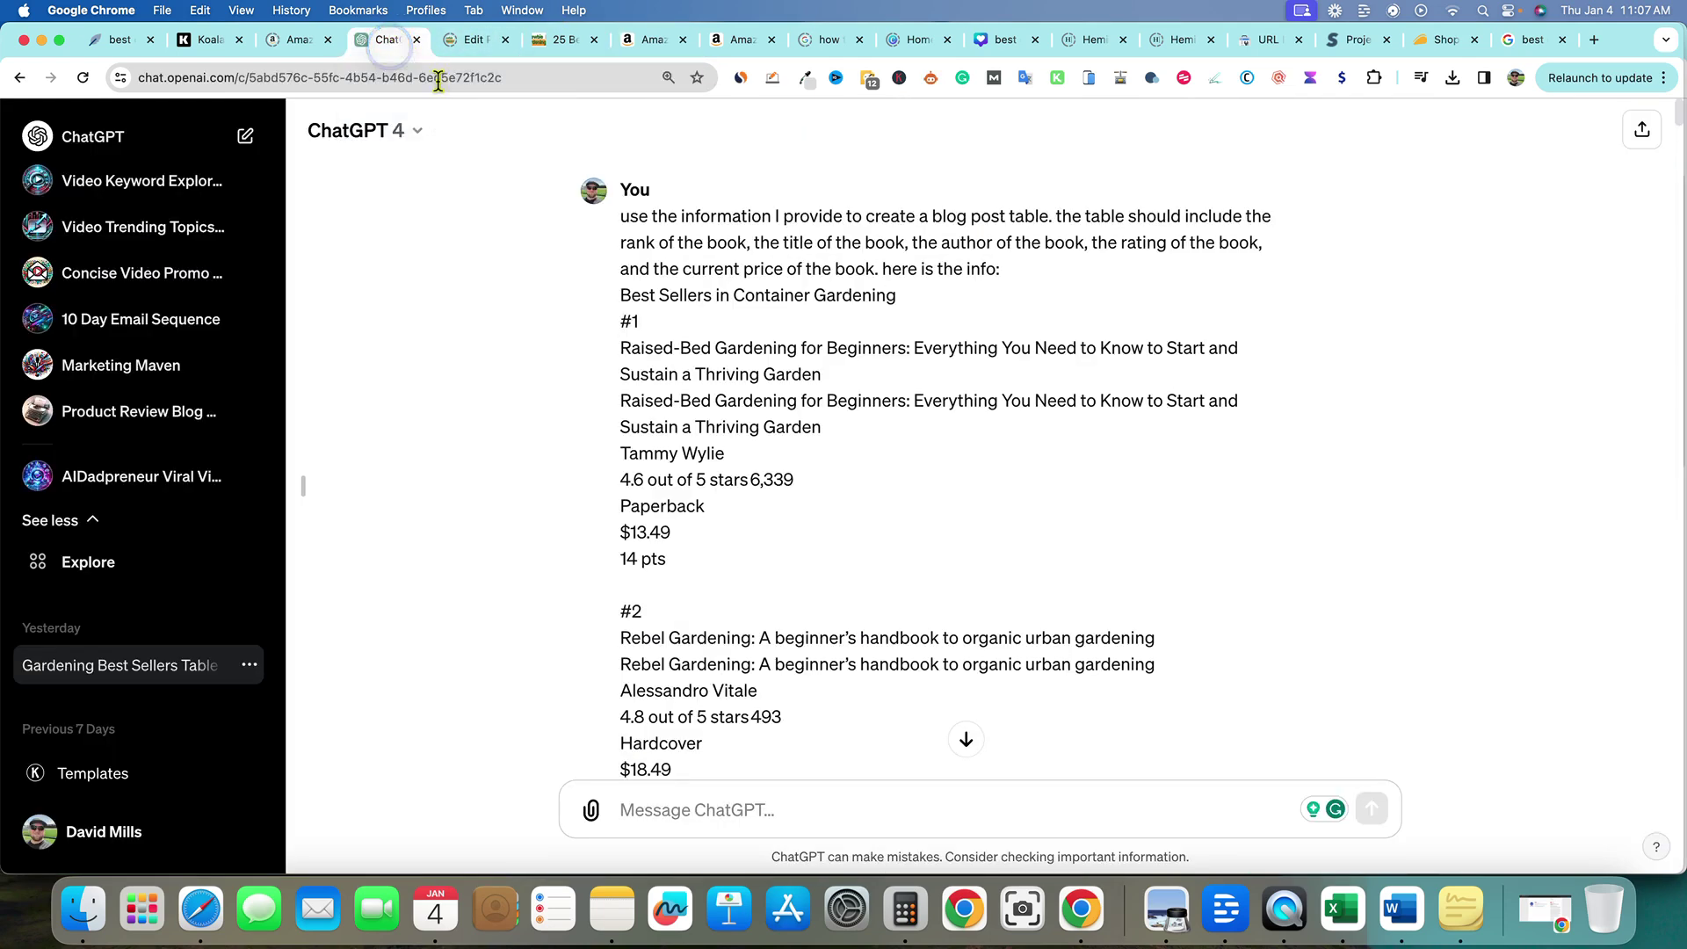
pyautogui.moveTo(623, 216); pyautogui.dragTo(1035, 281)
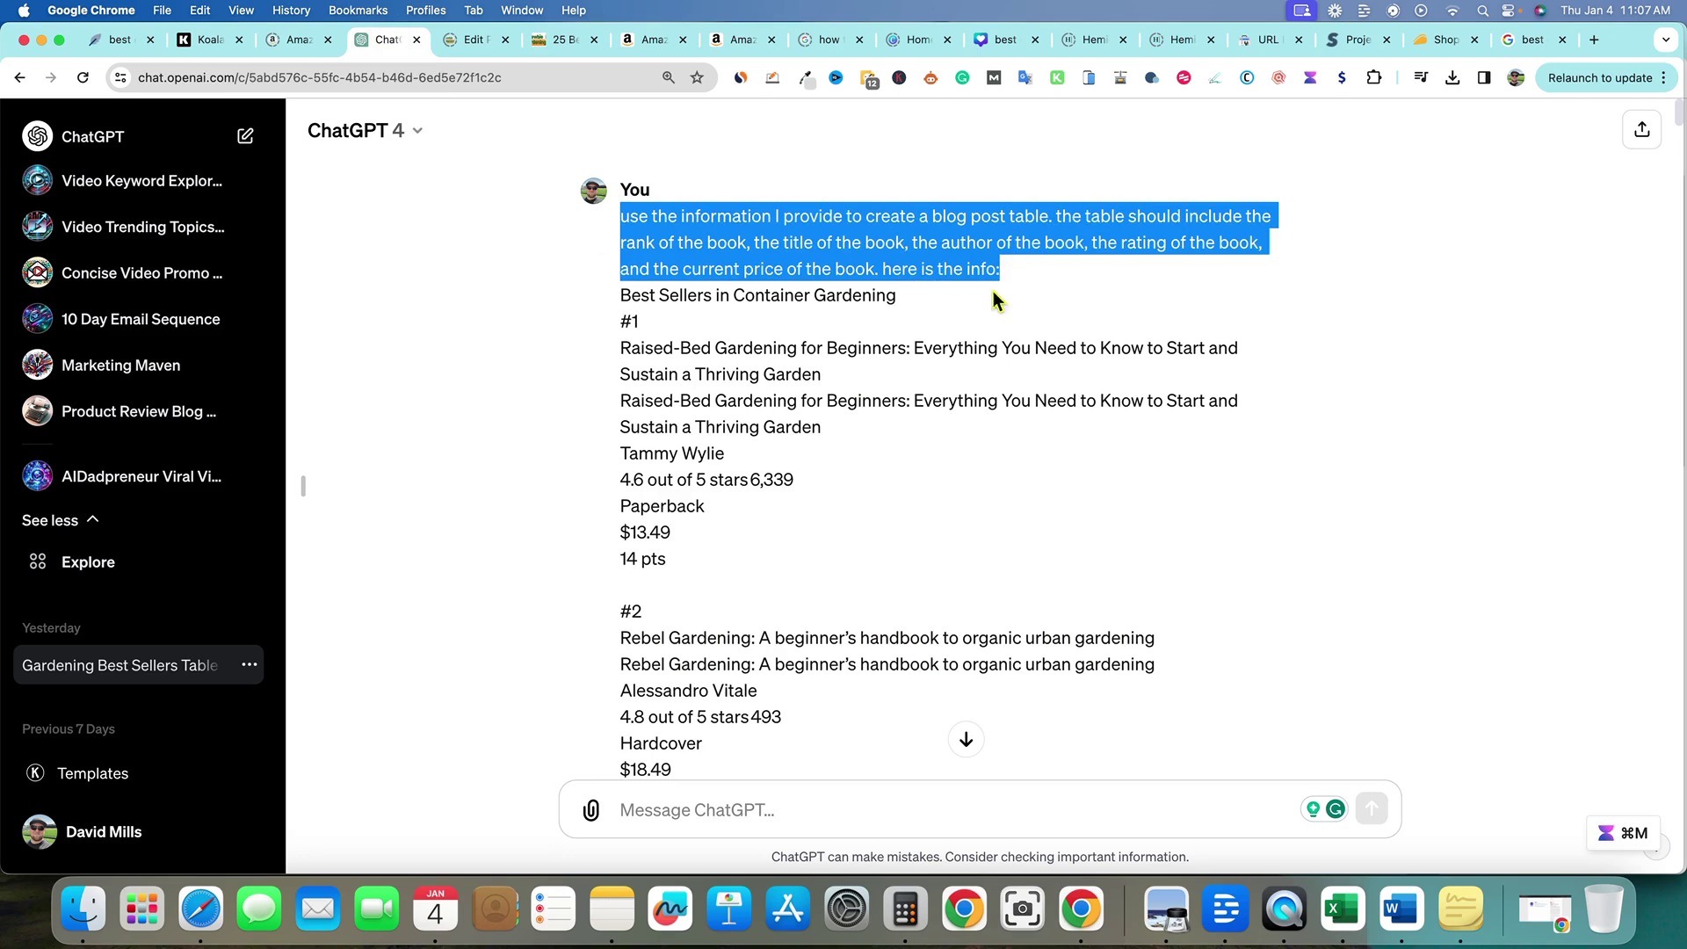
pyautogui.moveTo(621, 294); pyautogui.dragTo(1140, 666)
pyautogui.click(1360, 512)
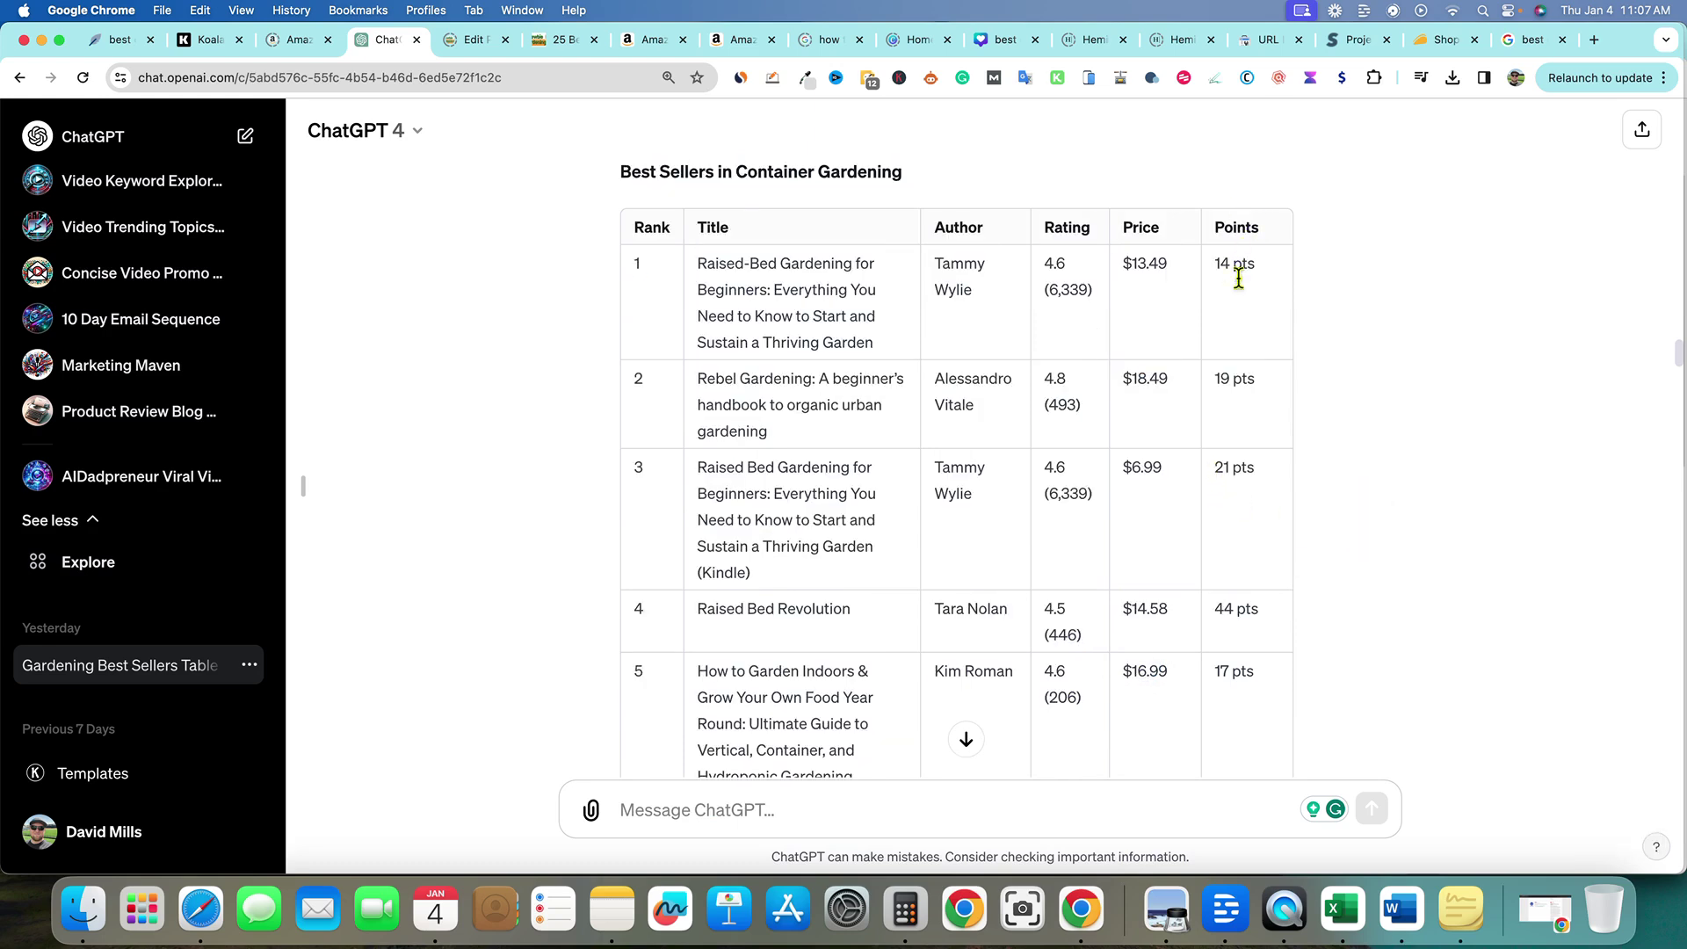
pyautogui.scroll(-8, 1037, 580)
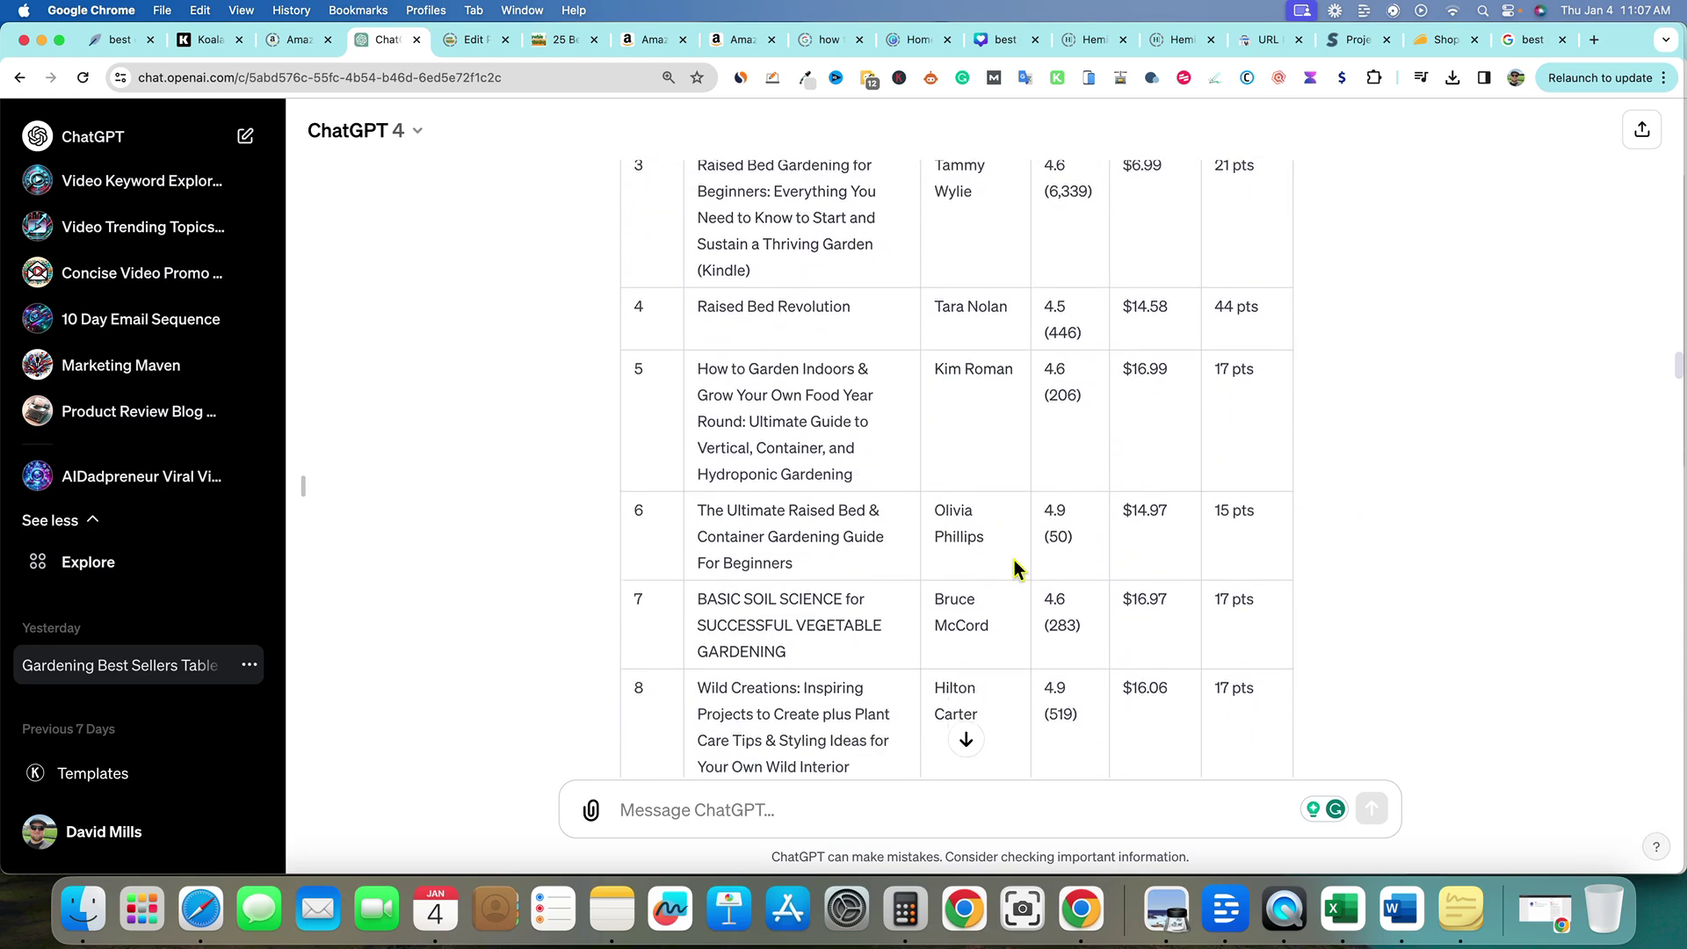
pyautogui.scroll(-4, 1038, 570)
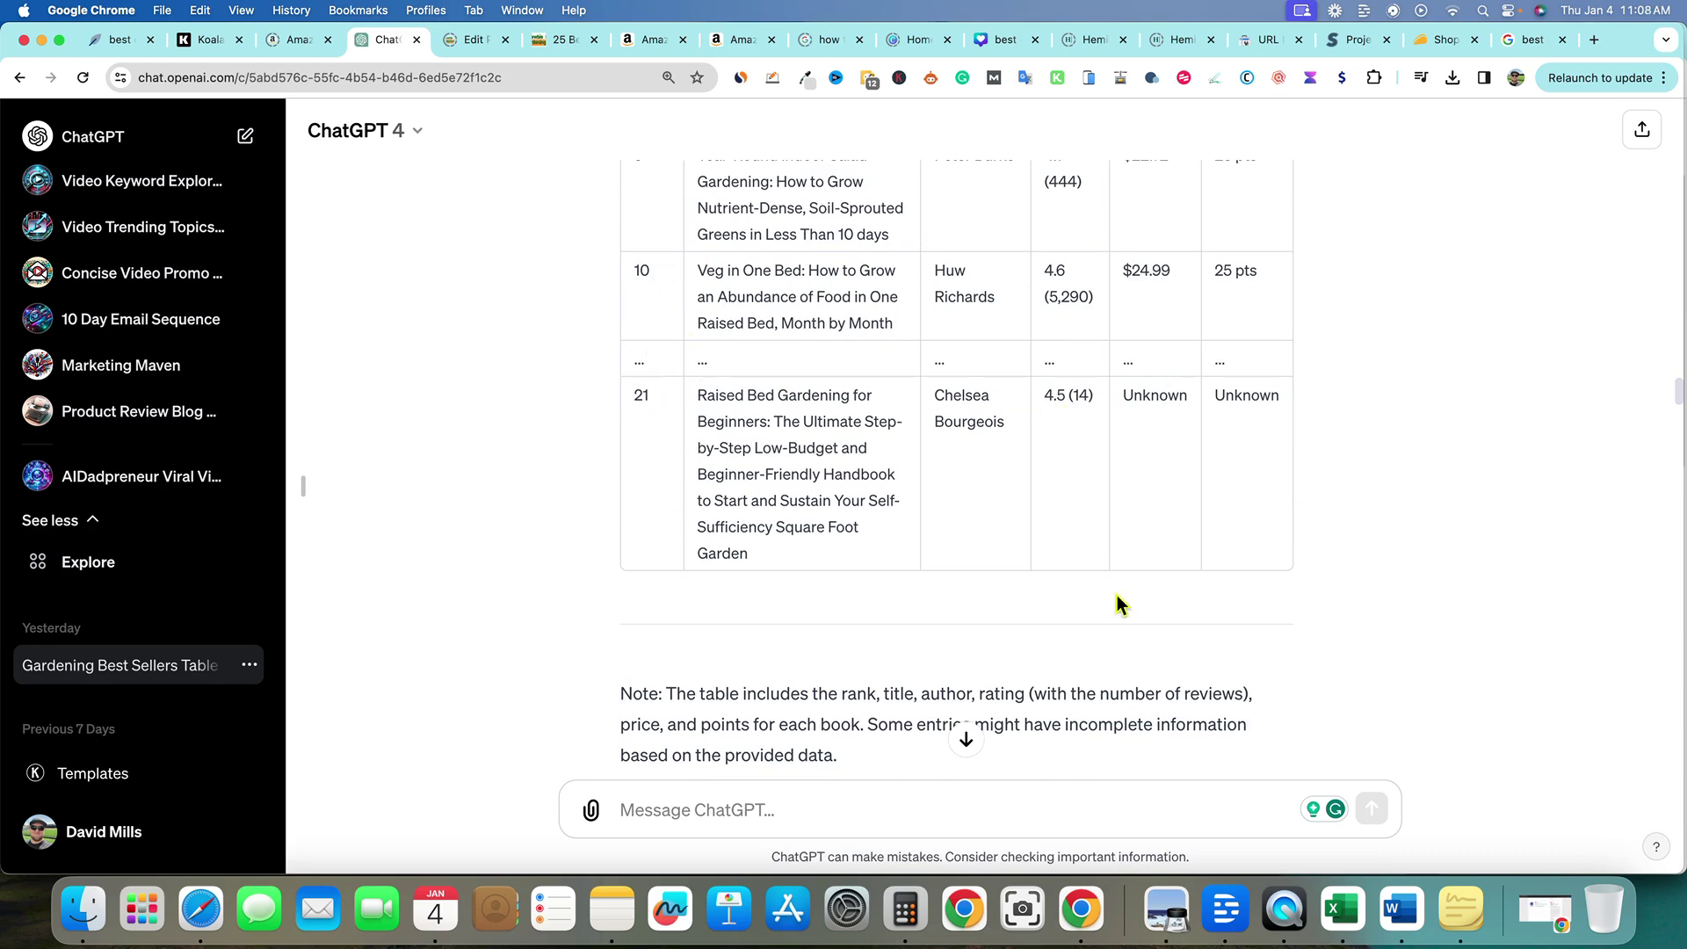
pyautogui.scroll(-6, 1116, 594)
pyautogui.scroll(1, 700, 349)
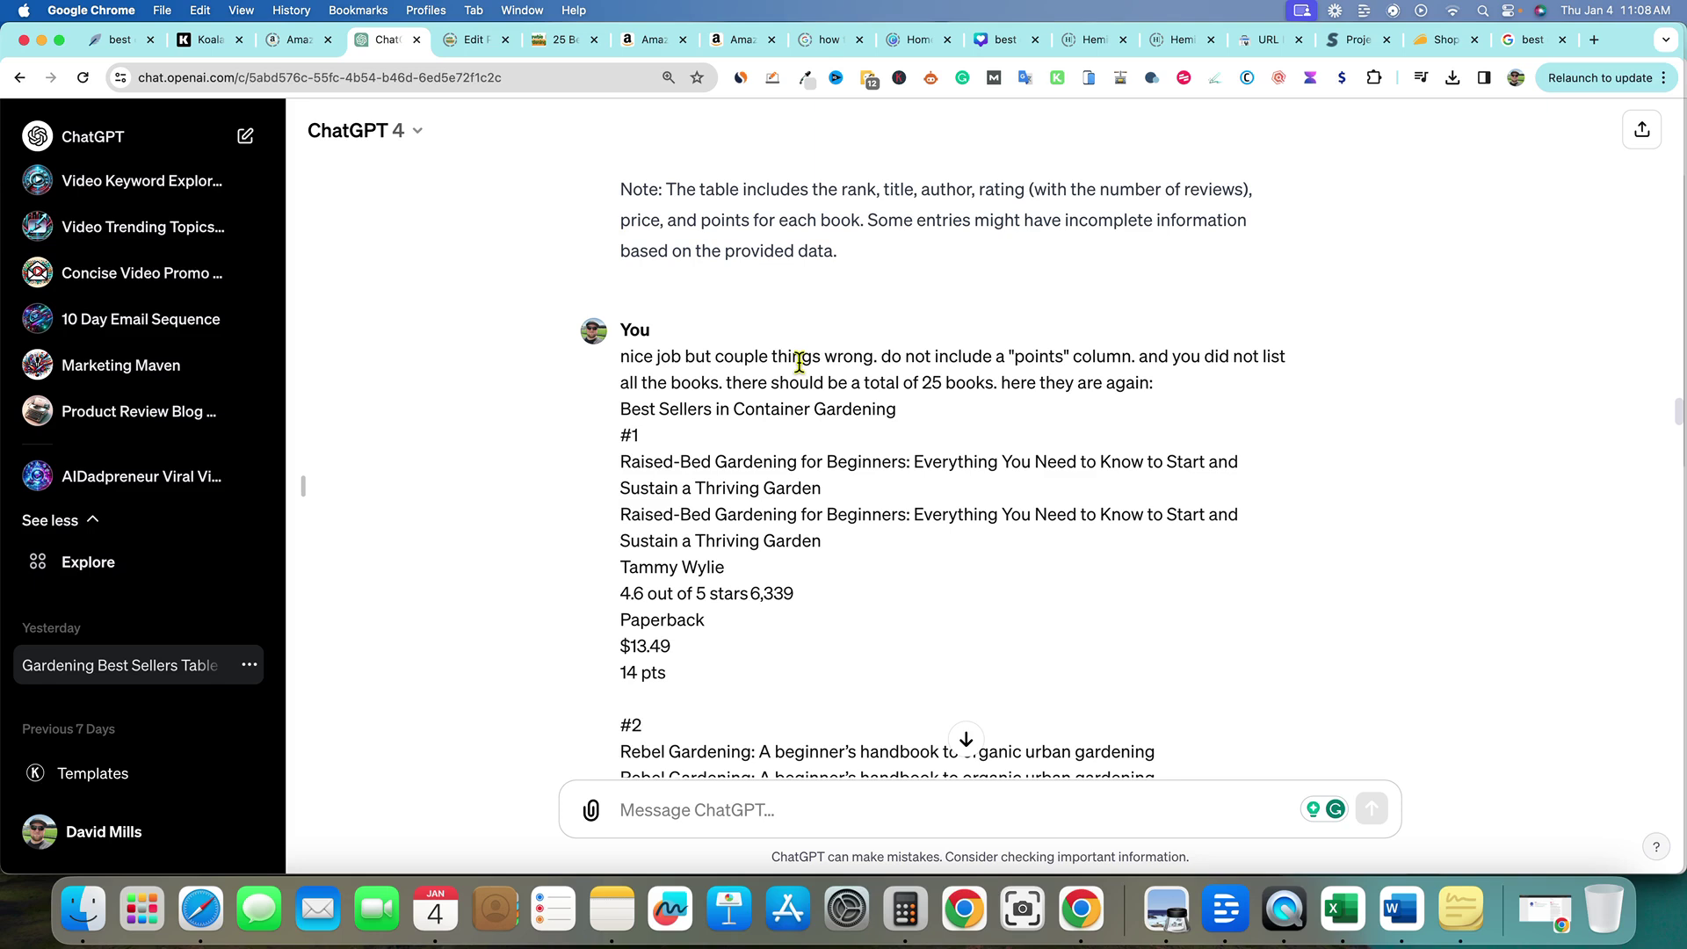
pyautogui.moveTo(1168, 356); pyautogui.dragTo(1182, 417)
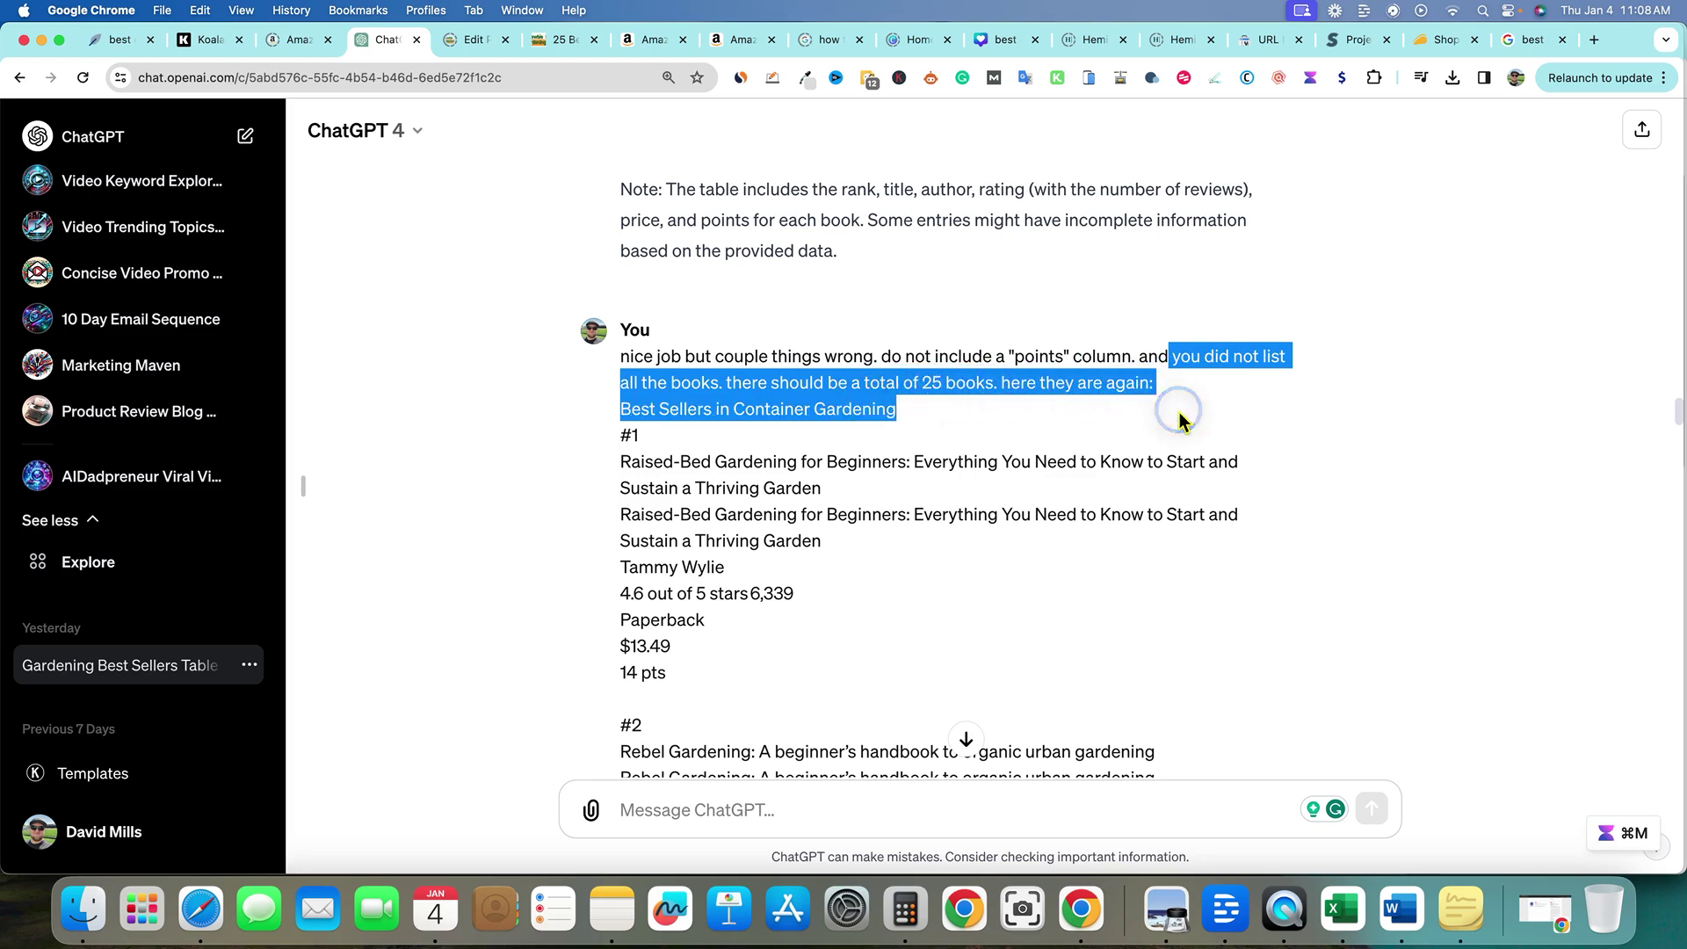
pyautogui.click(921, 414)
pyautogui.scroll(-15, 953, 493)
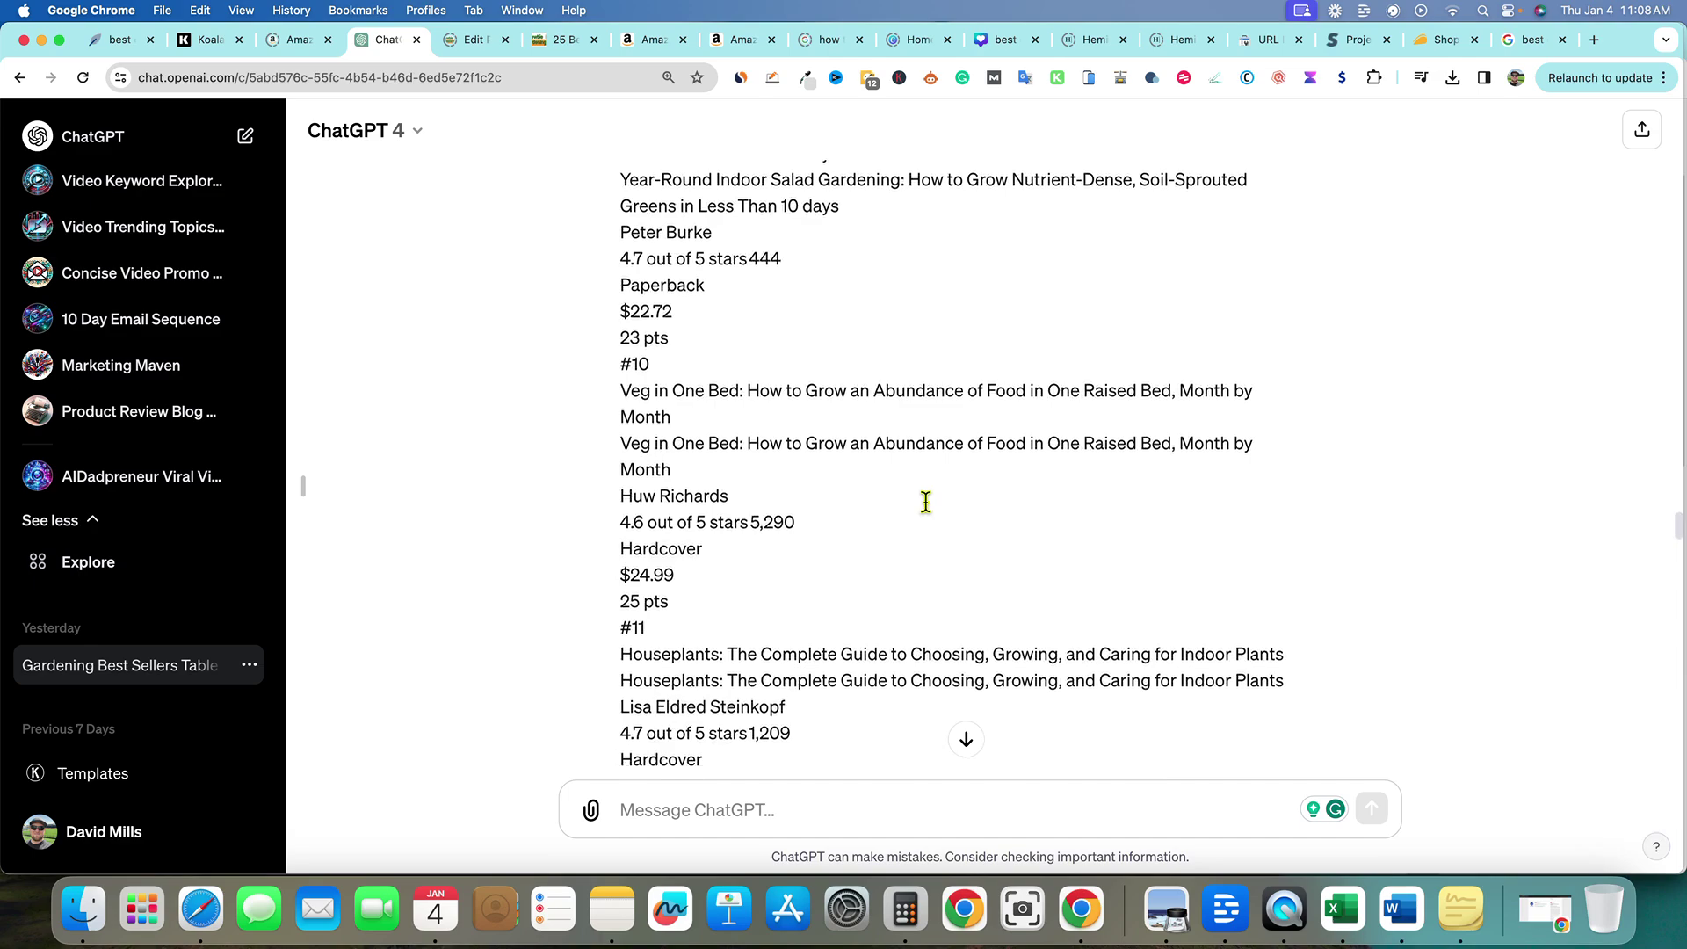
pyautogui.scroll(-20, 926, 502)
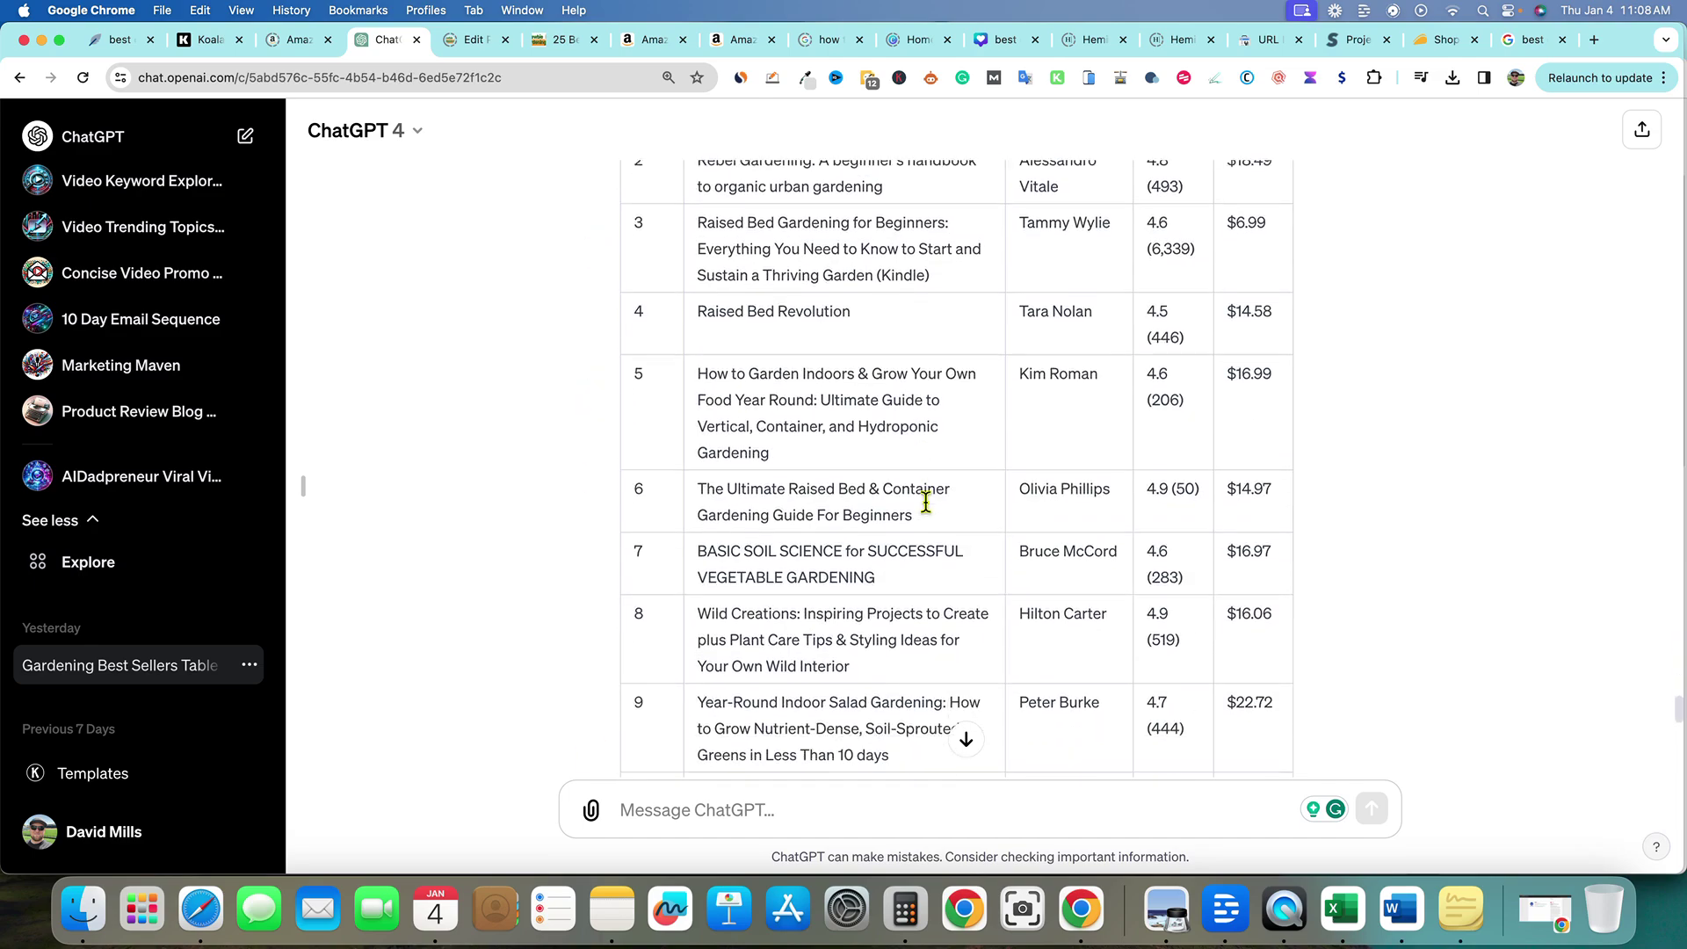
pyautogui.scroll(5, 927, 502)
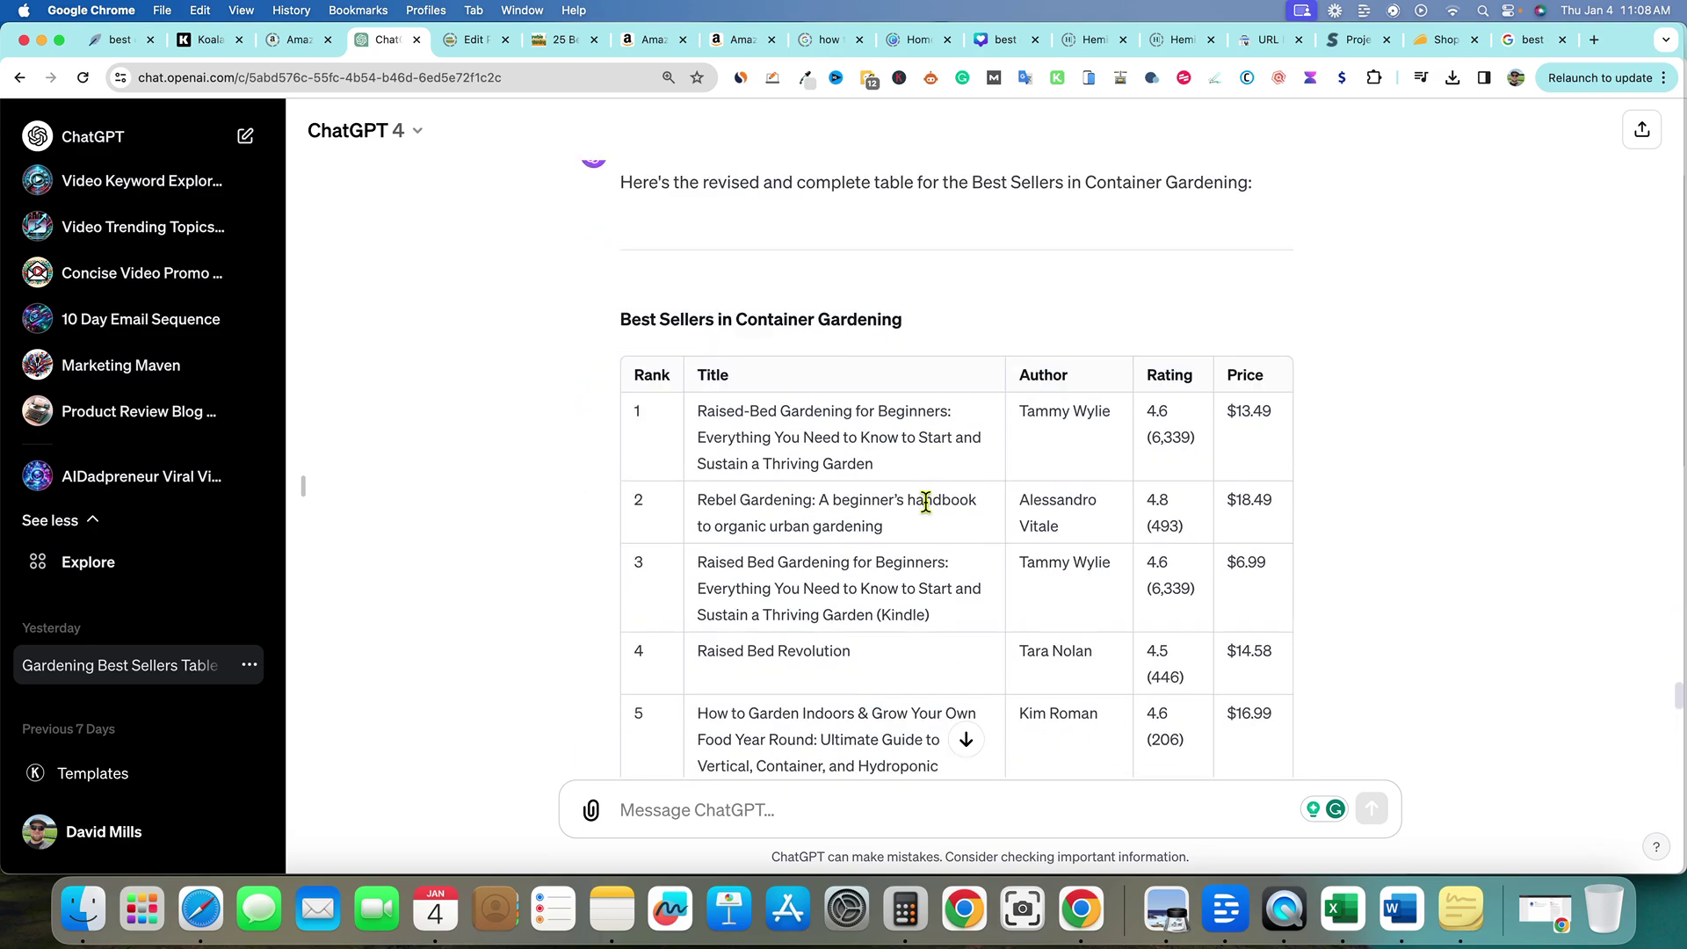
pyautogui.scroll(-2, 927, 503)
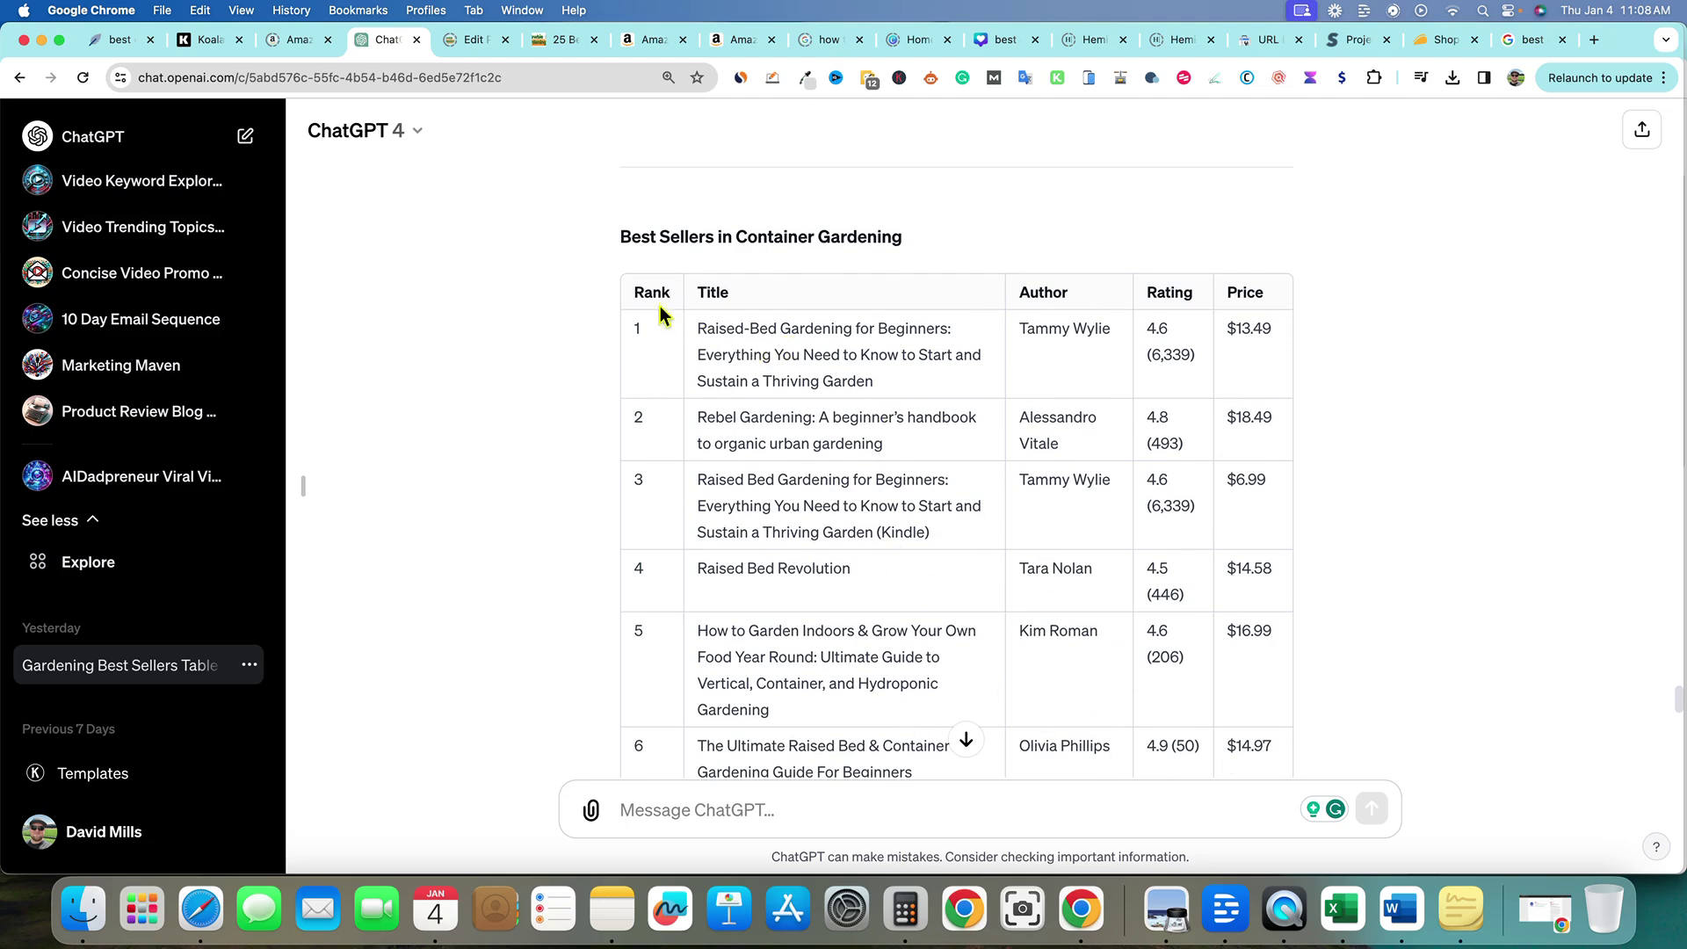
pyautogui.scroll(10, 663, 328)
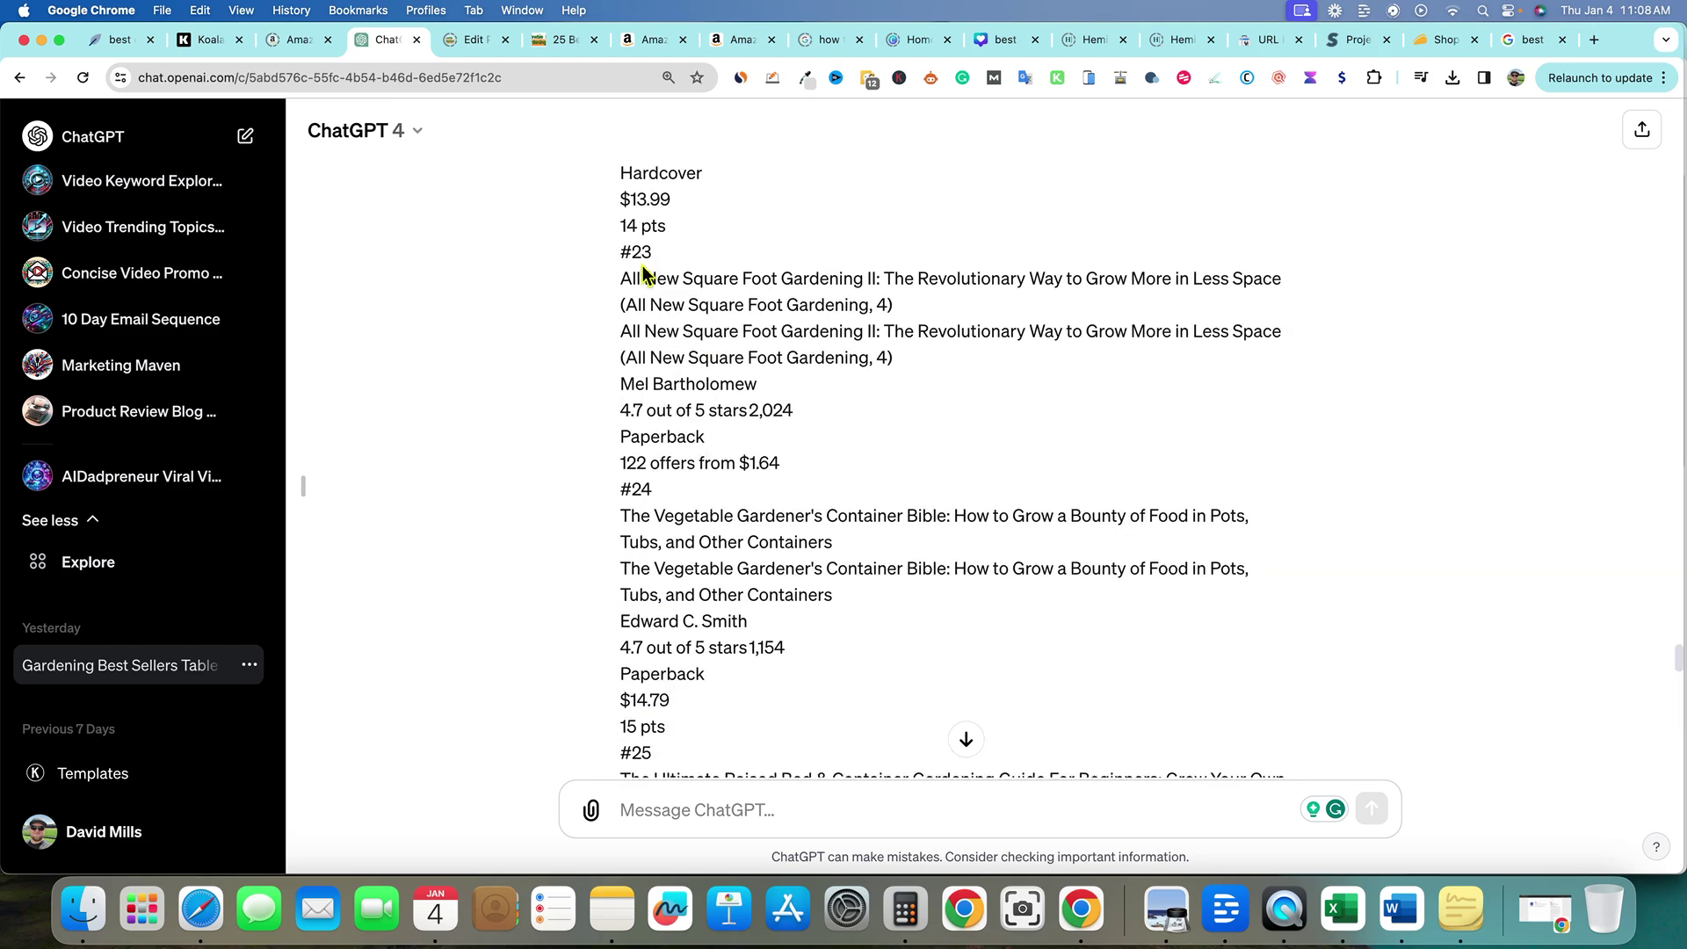
pyautogui.moveTo(621, 200); pyautogui.dragTo(1046, 681)
pyautogui.click(1121, 438)
pyautogui.scroll(-10, 1101, 617)
pyautogui.scroll(-15, 1101, 617)
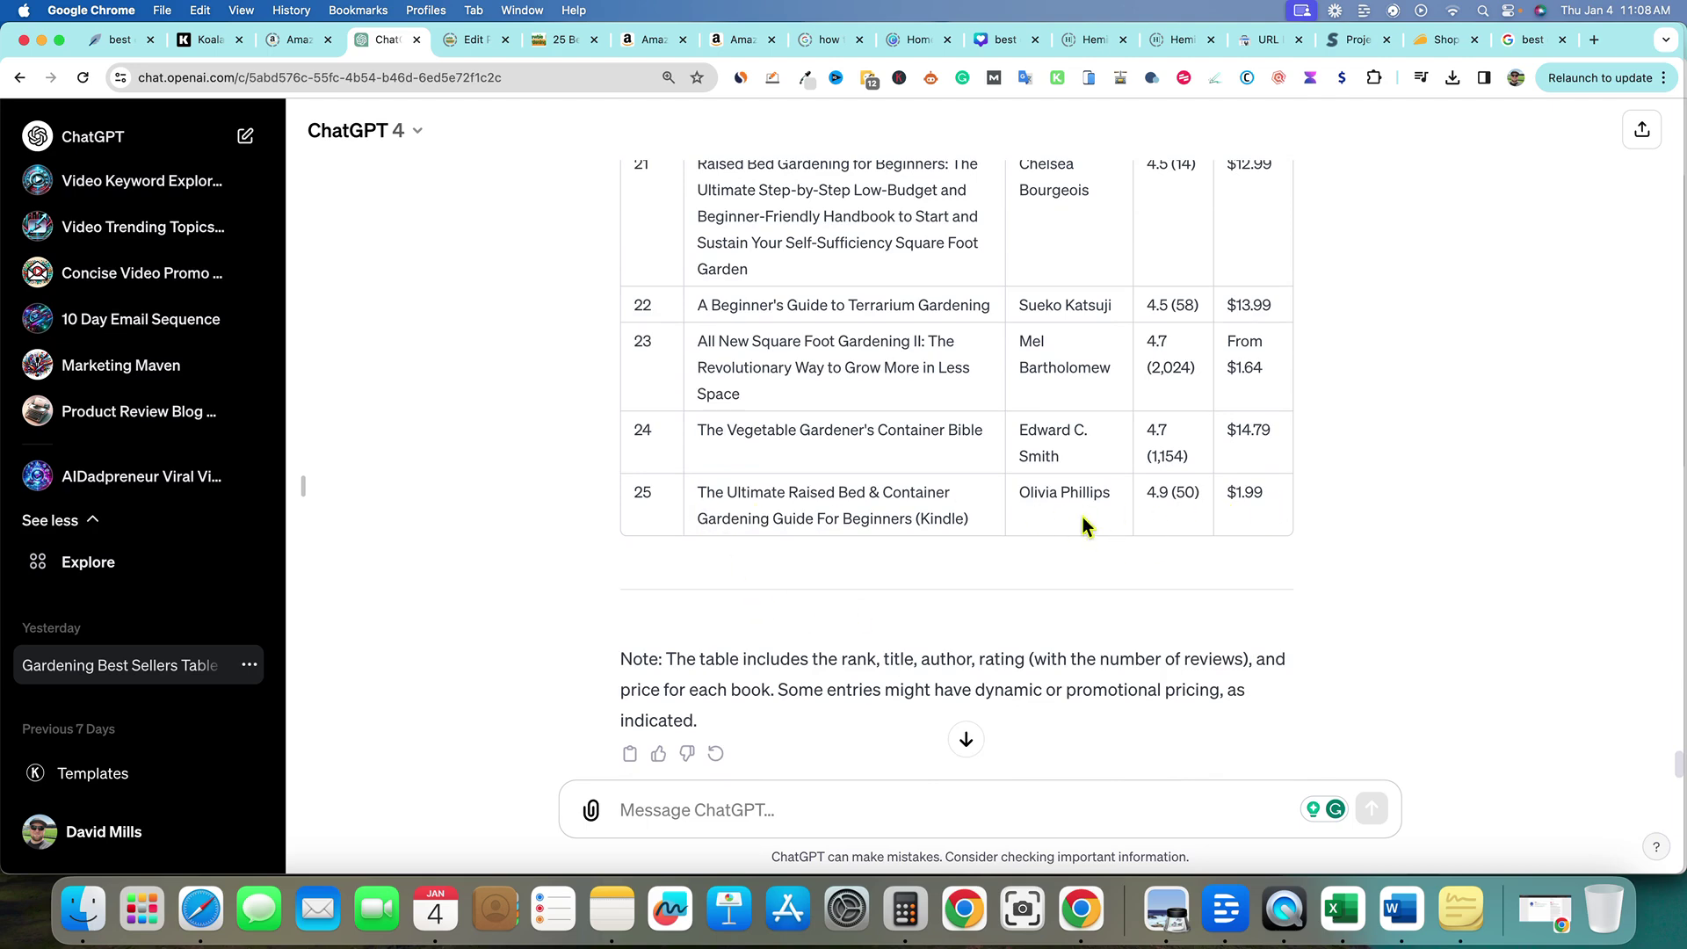
pyautogui.scroll(3, 1049, 529)
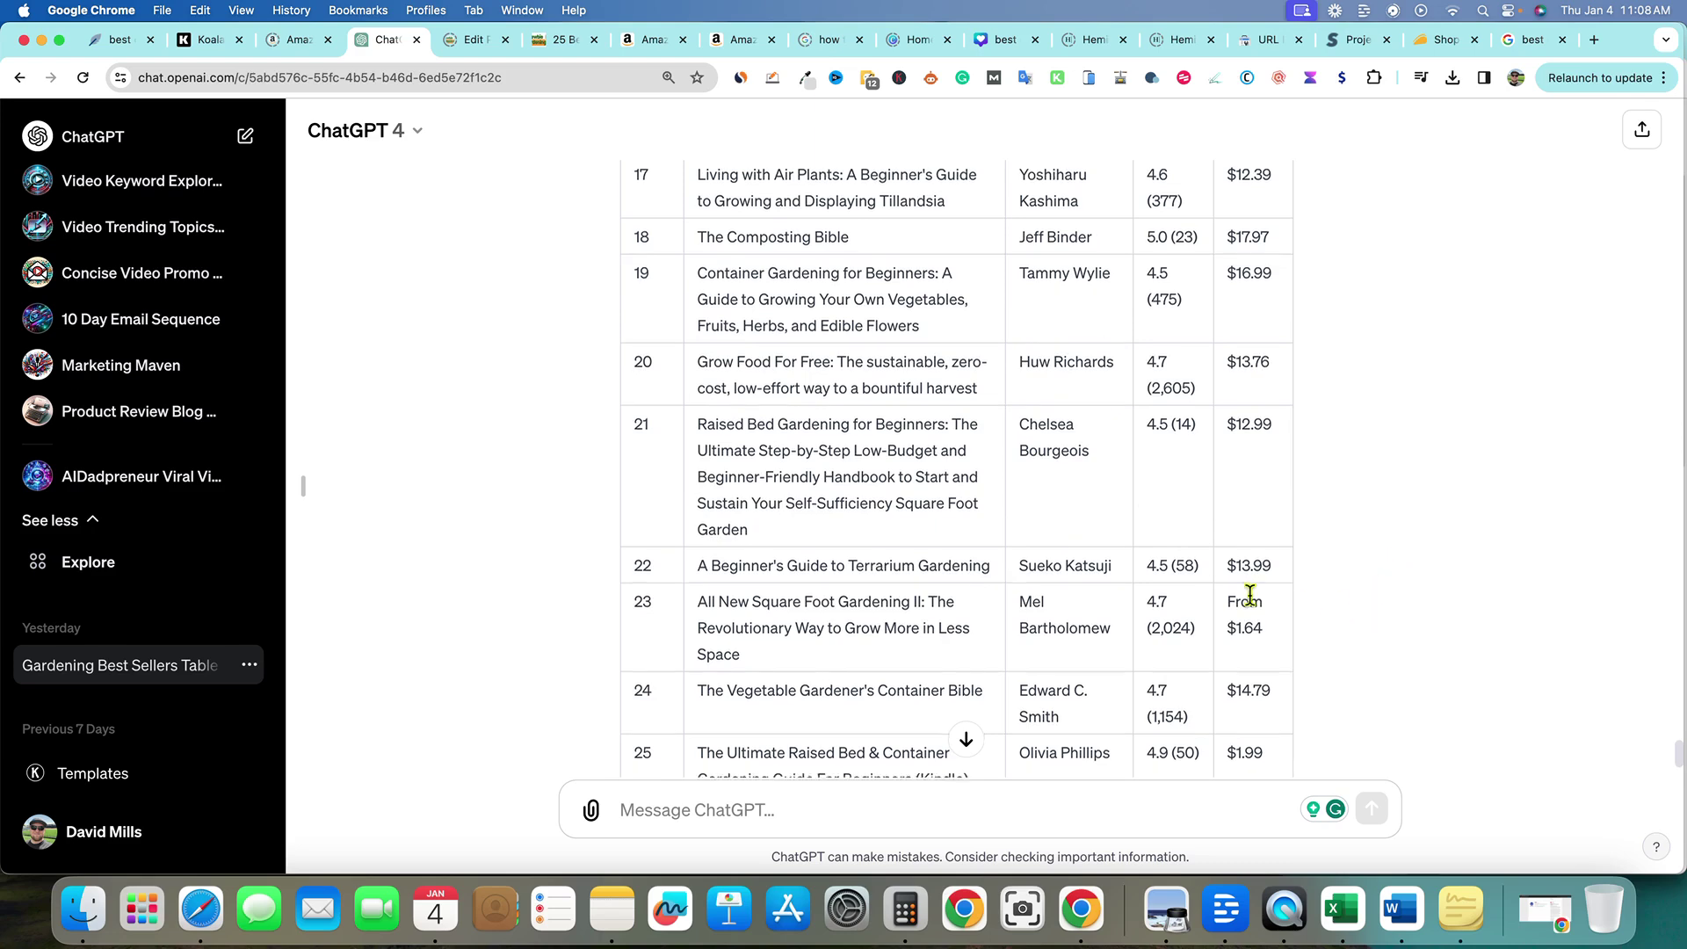
pyautogui.scroll(-4, 1248, 597)
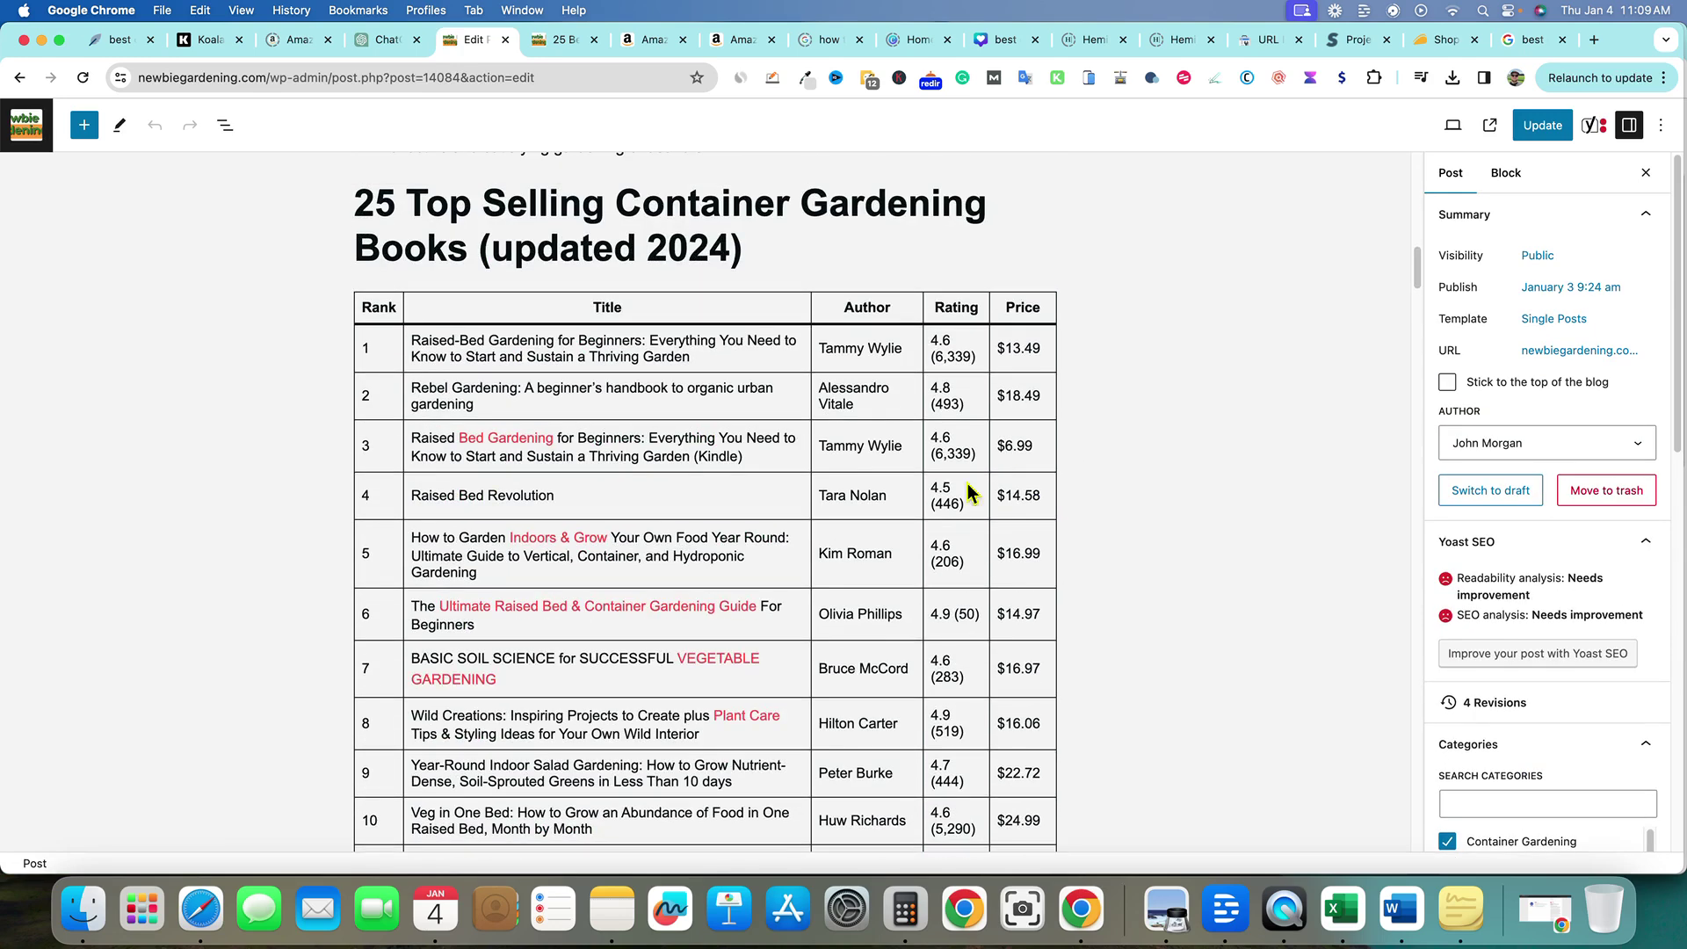
# Review the pasted 25-book table and its 'updated 2024' heading in the WordPress post editor.
pyautogui.click(768, 312)
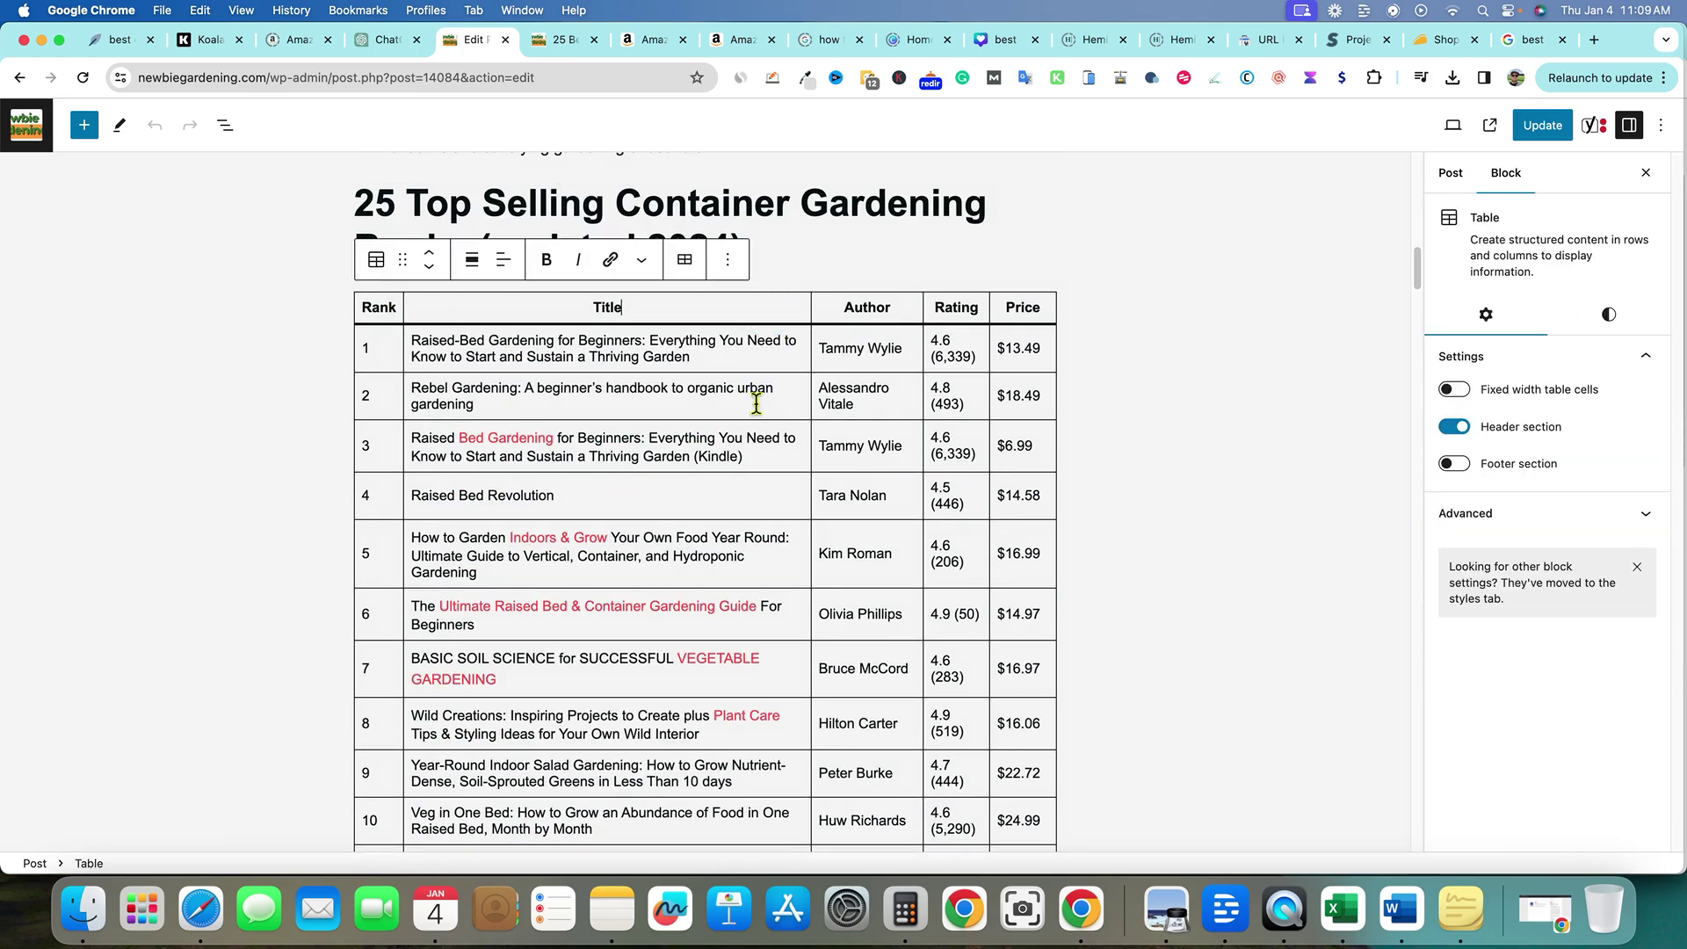
pyautogui.click(1162, 531)
pyautogui.scroll(10, 1113, 557)
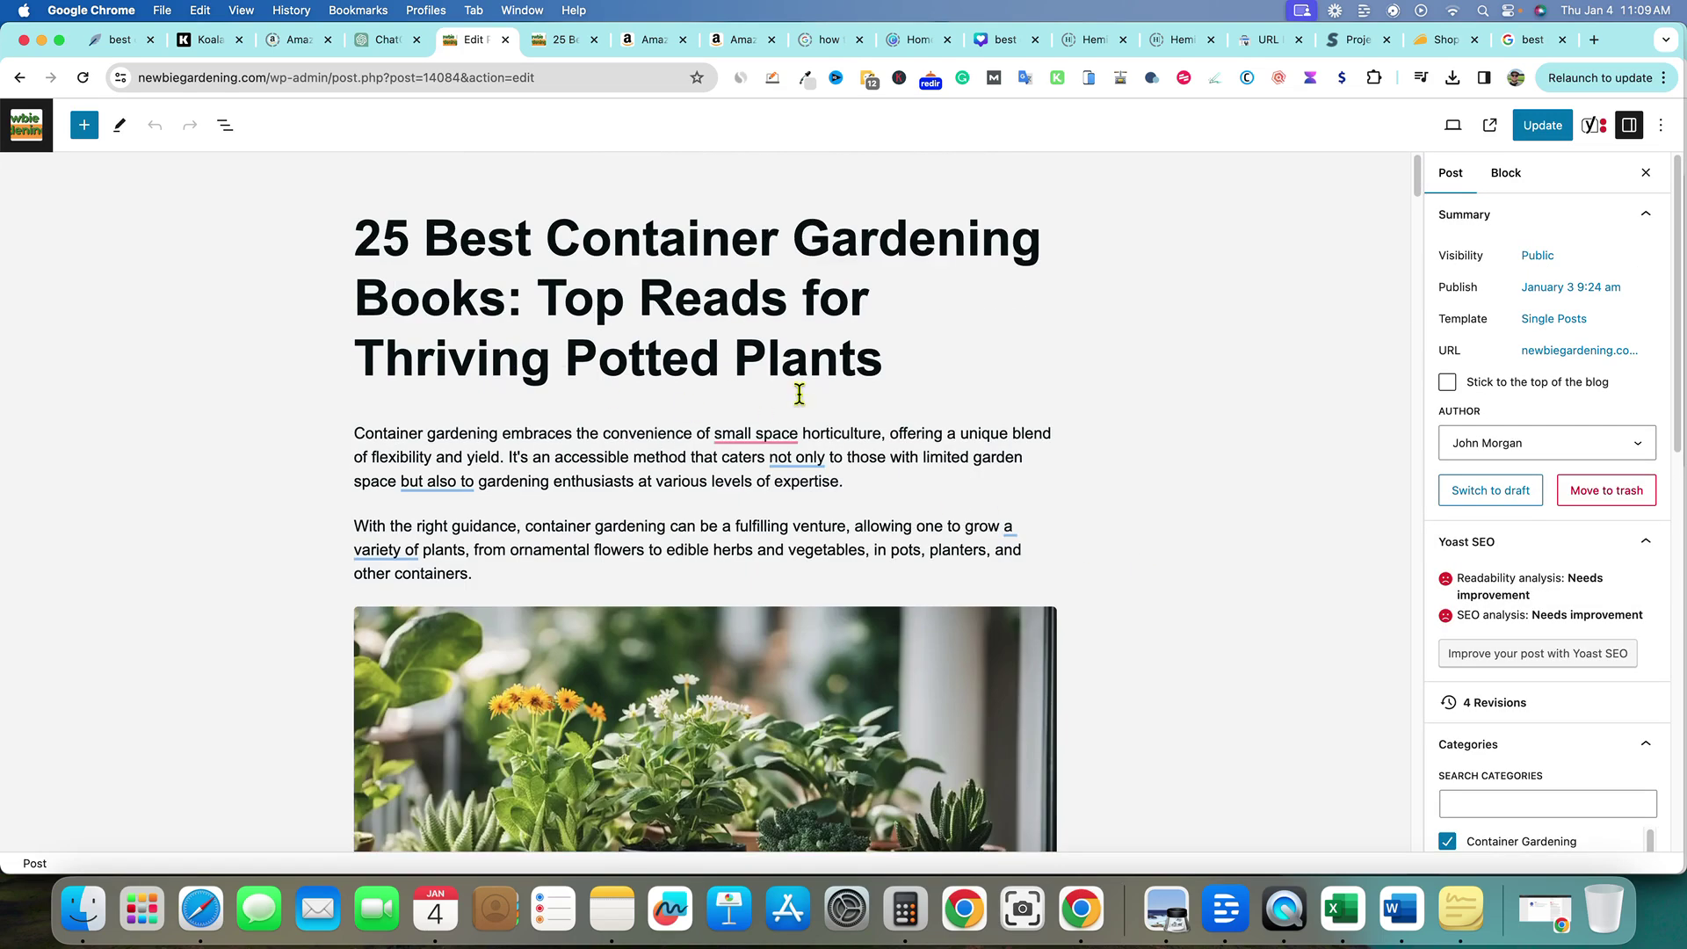
pyautogui.scroll(-10, 800, 394)
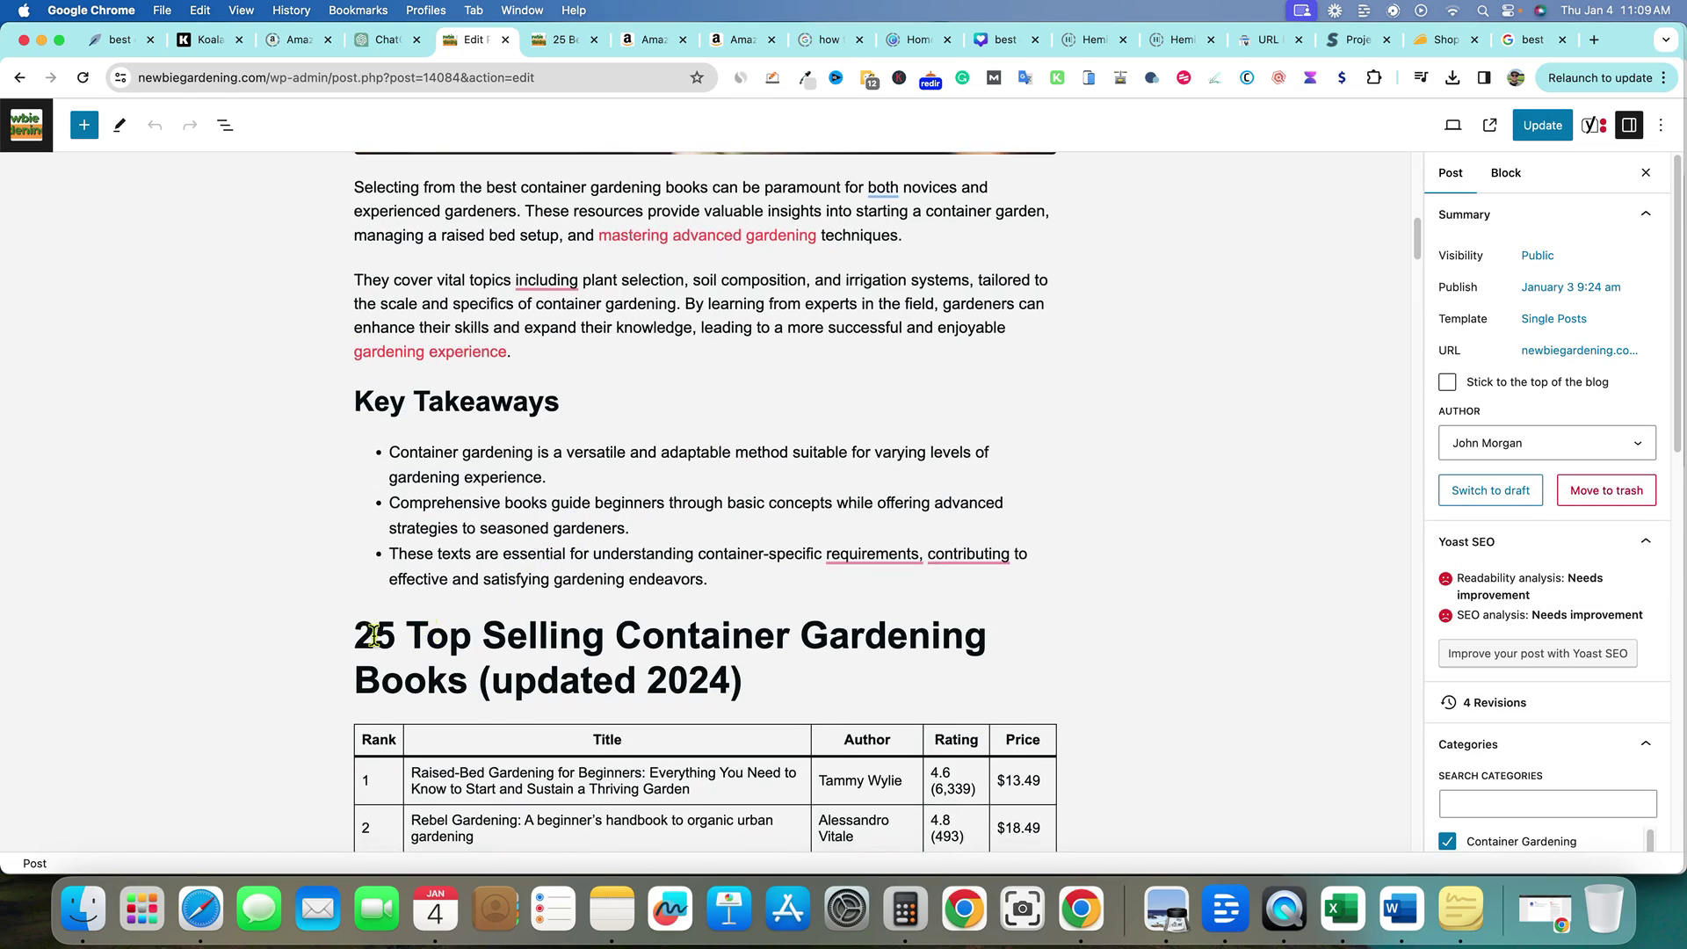
pyautogui.moveTo(367, 636); pyautogui.dragTo(987, 668)
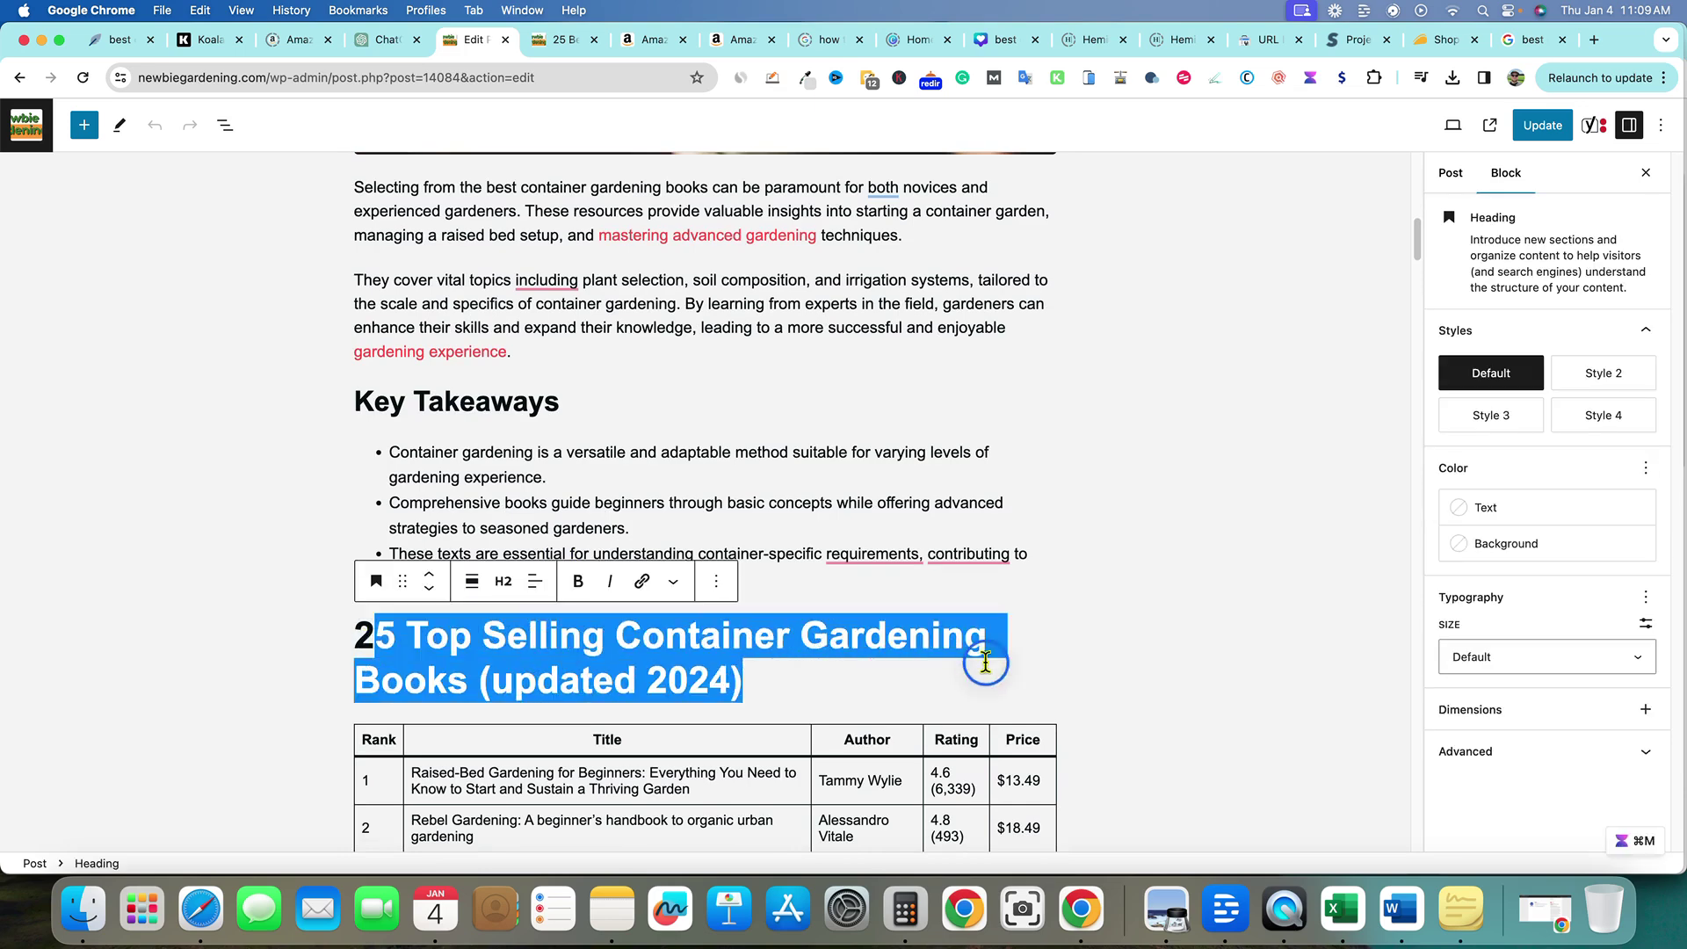
pyautogui.click(901, 689)
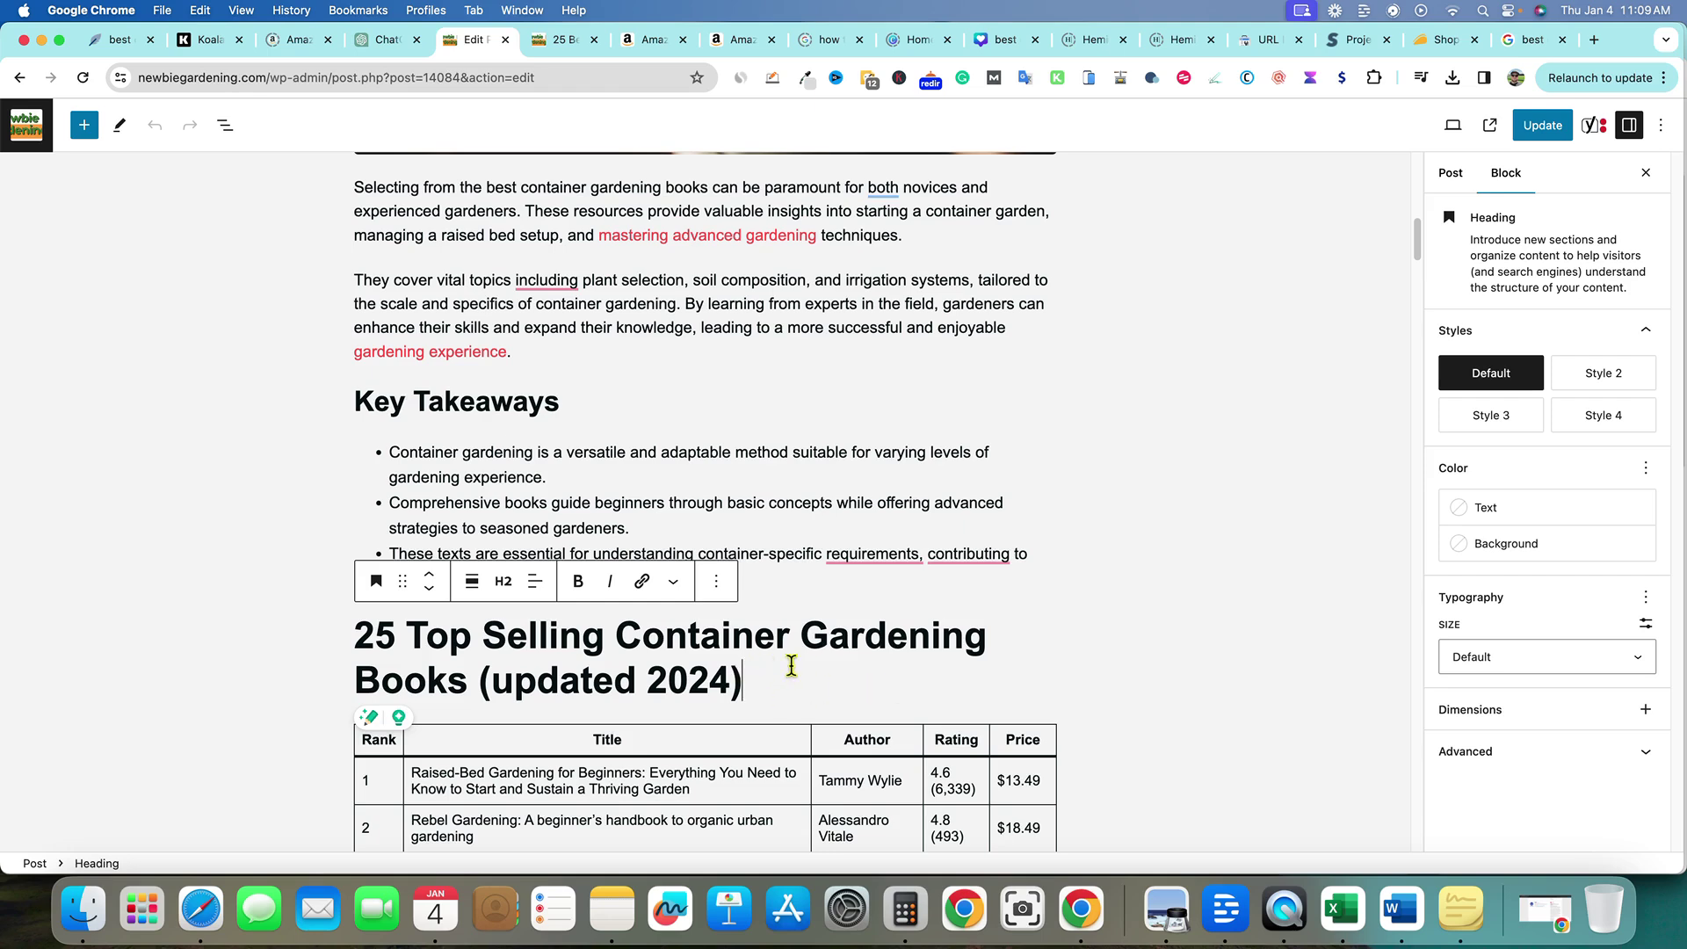
pyautogui.scroll(-20, 791, 665)
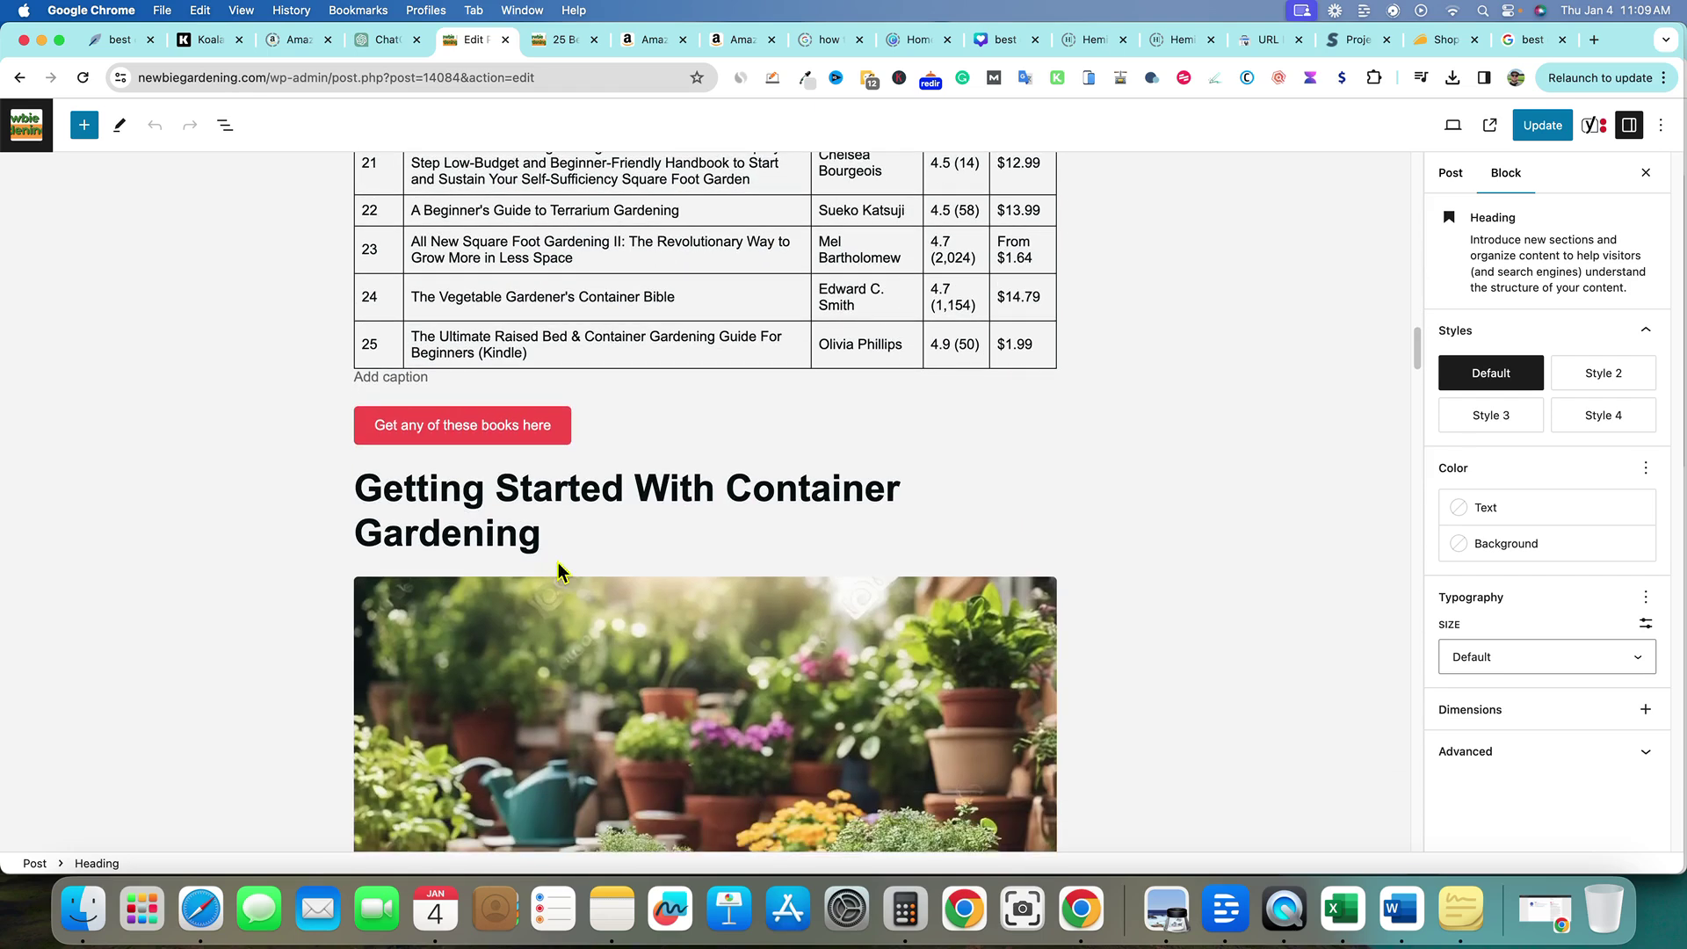
pyautogui.click(1066, 520)
pyautogui.scroll(-20, 1056, 553)
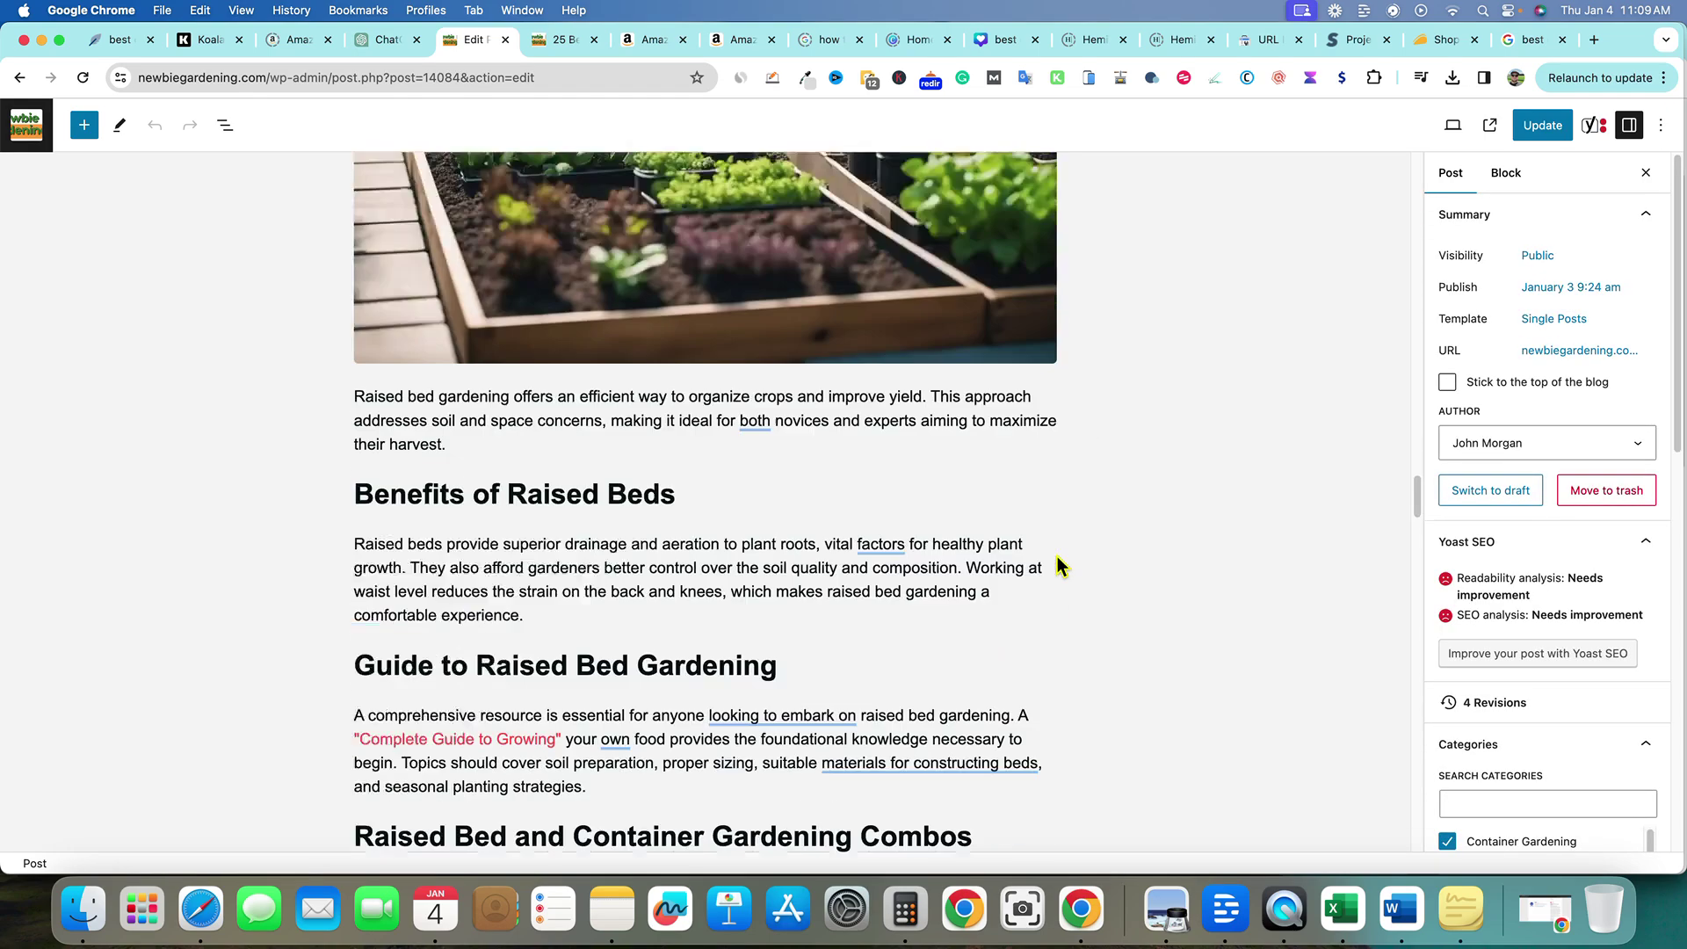
pyautogui.scroll(-15, 1055, 554)
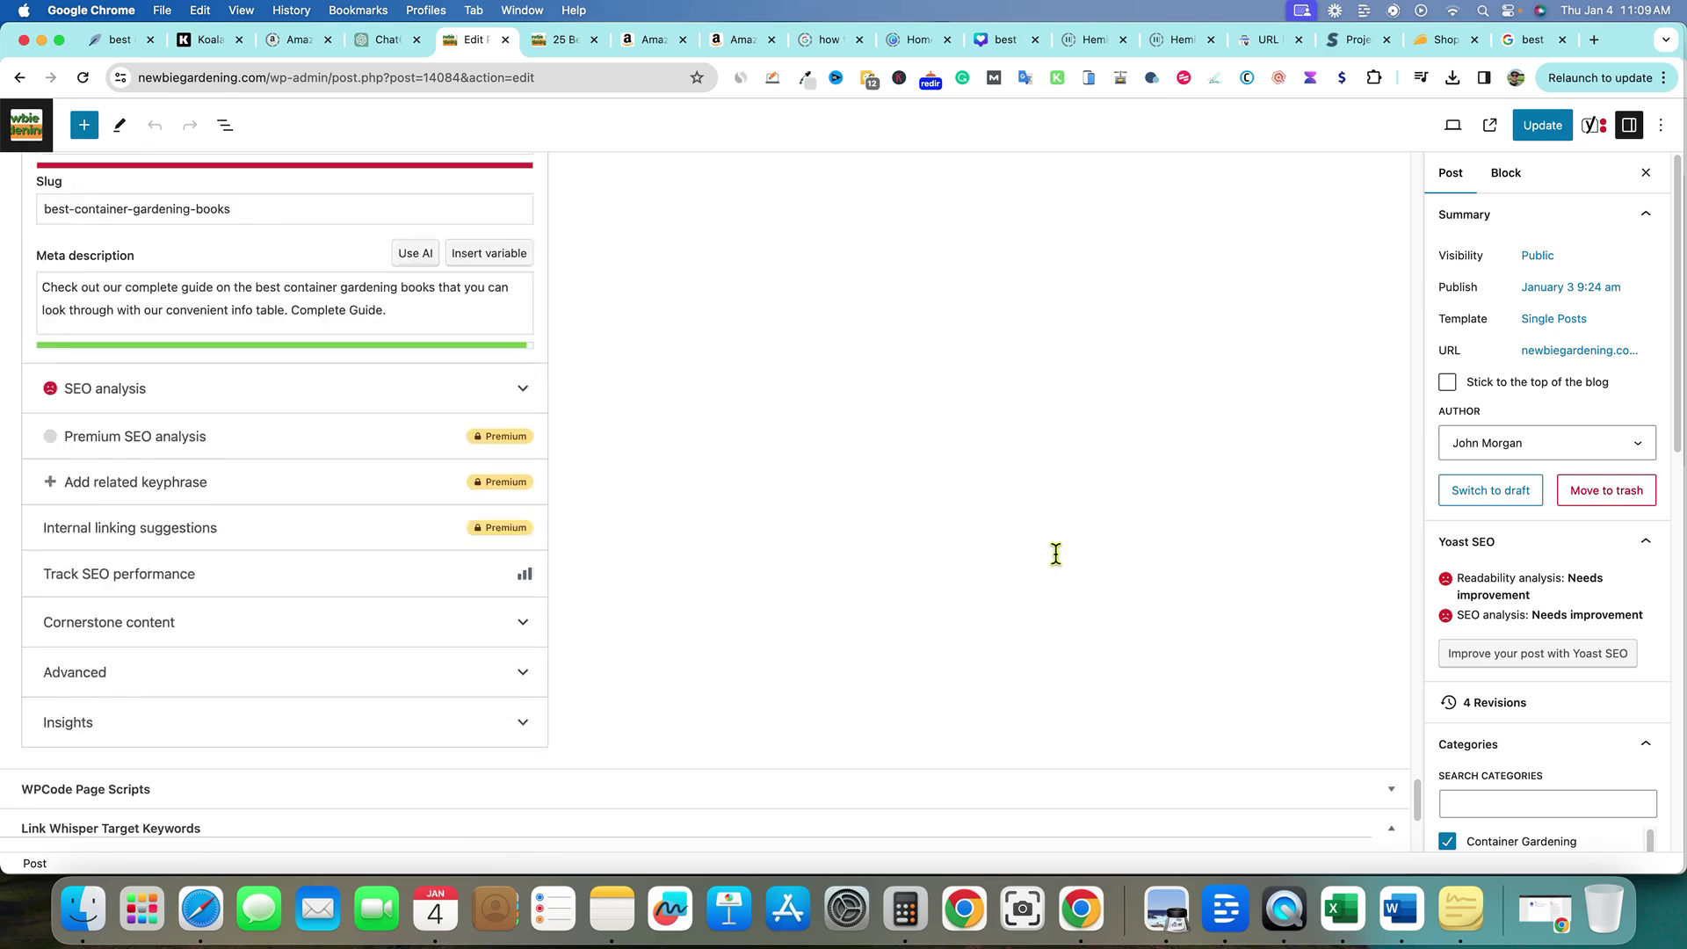
pyautogui.scroll(8, 1056, 554)
pyautogui.scroll(-8, 791, 527)
pyautogui.scroll(5, 497, 494)
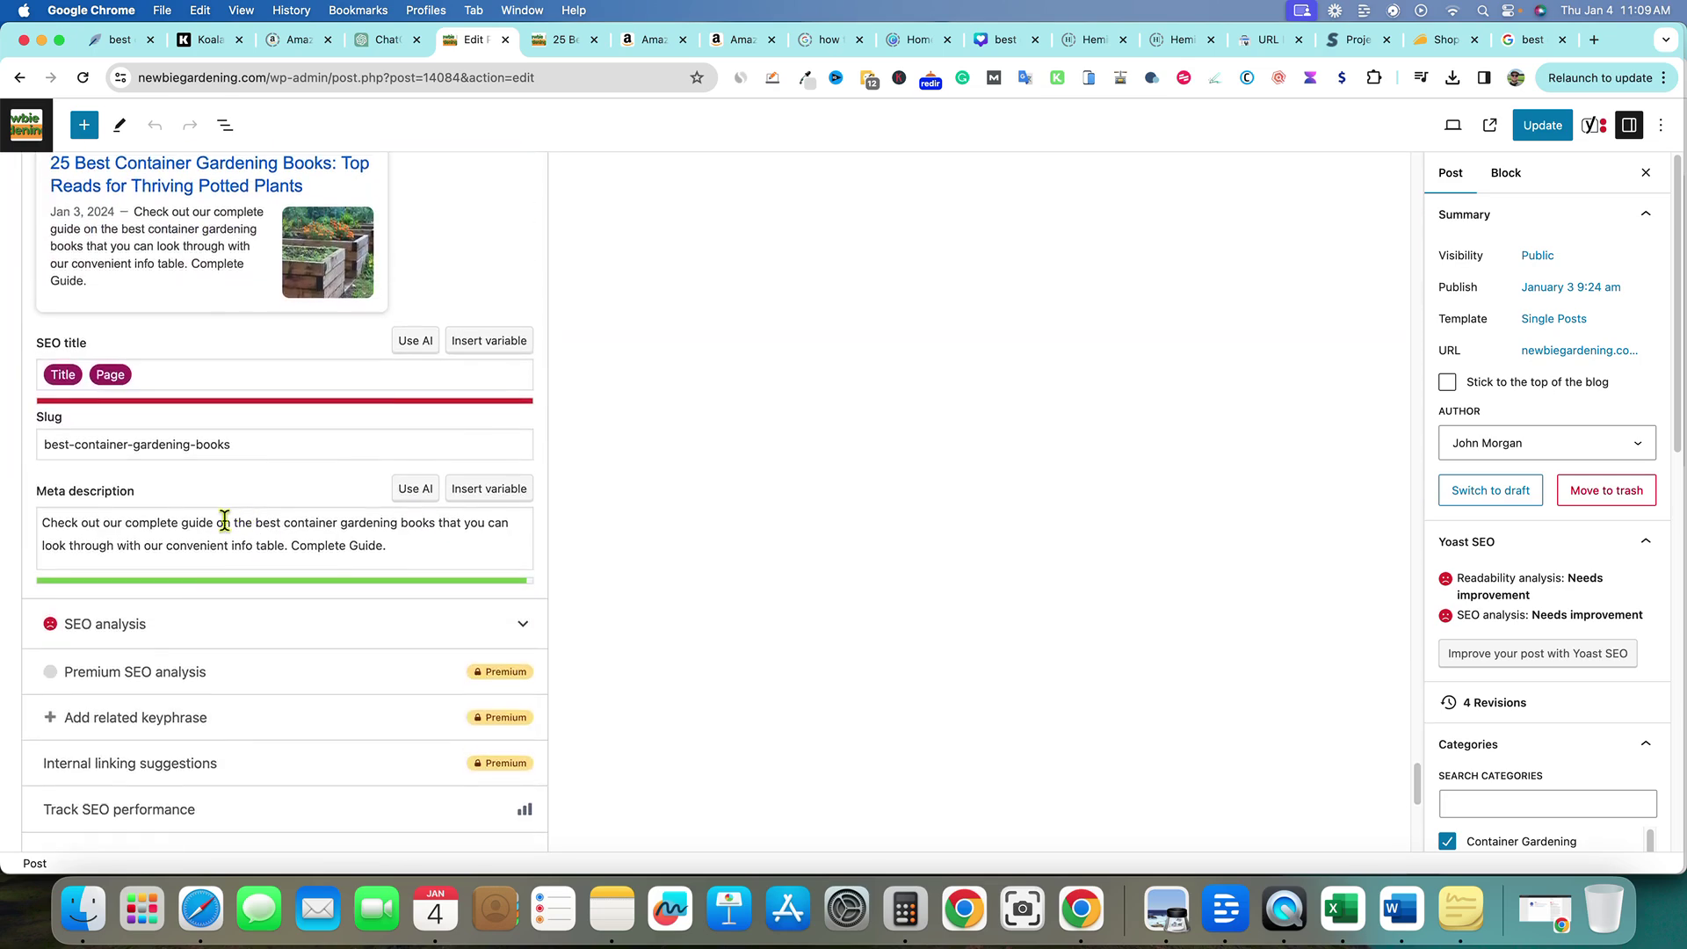
pyautogui.moveTo(397, 548); pyautogui.dragTo(41, 524)
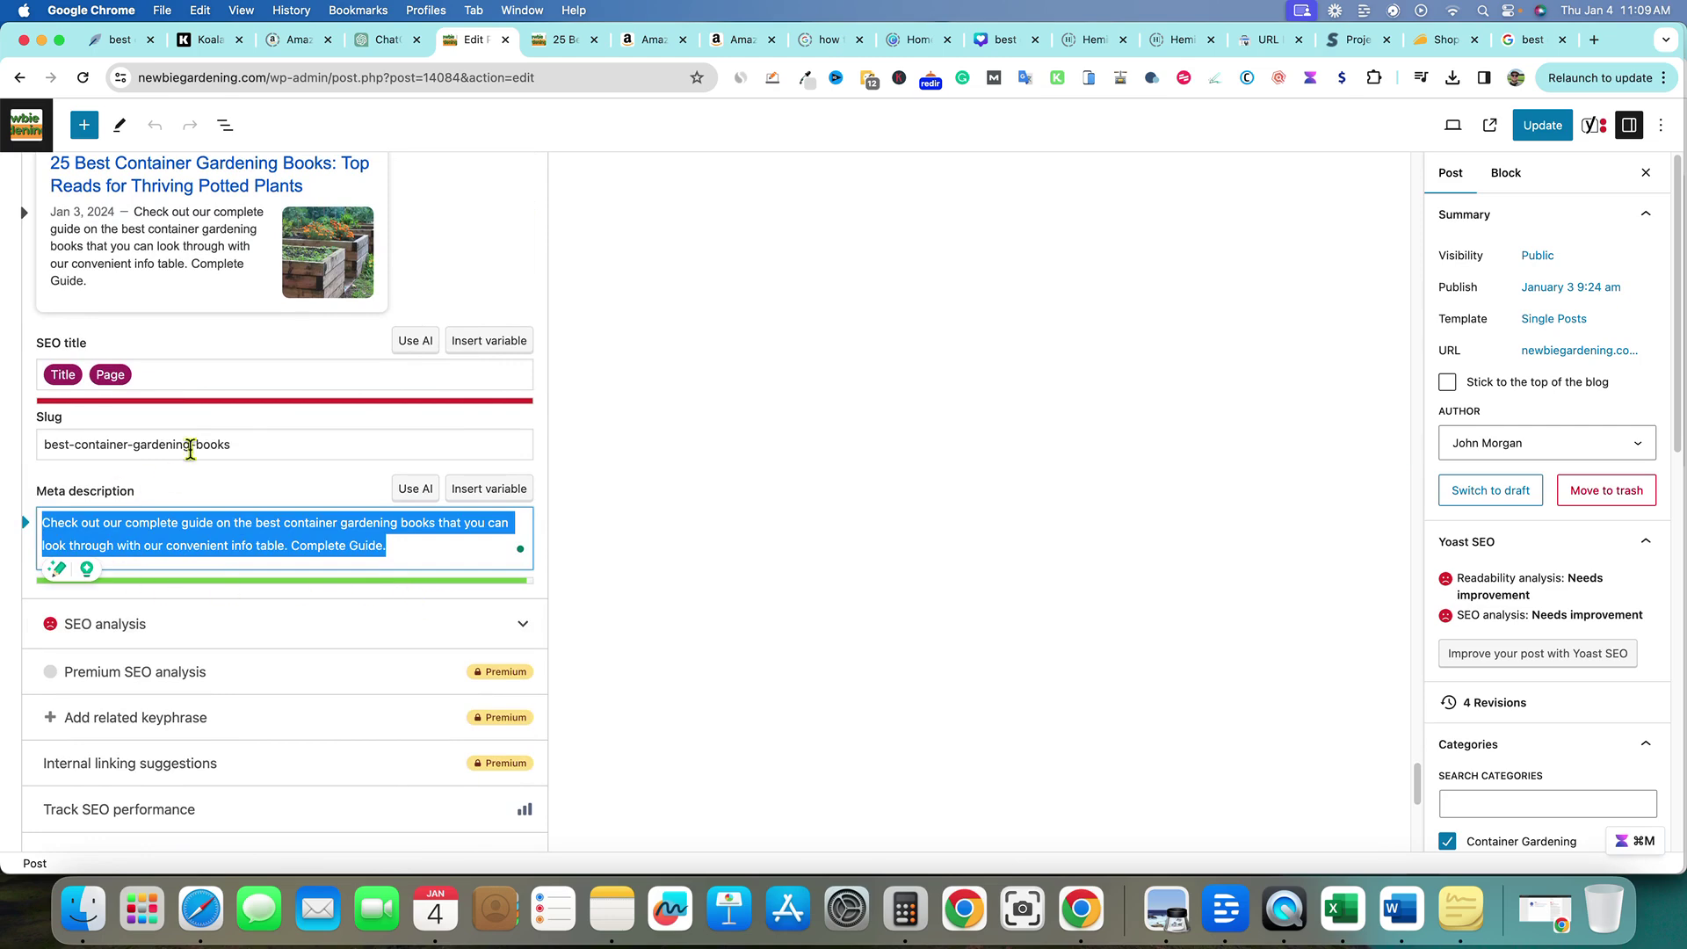
pyautogui.tripleClick(248, 444)
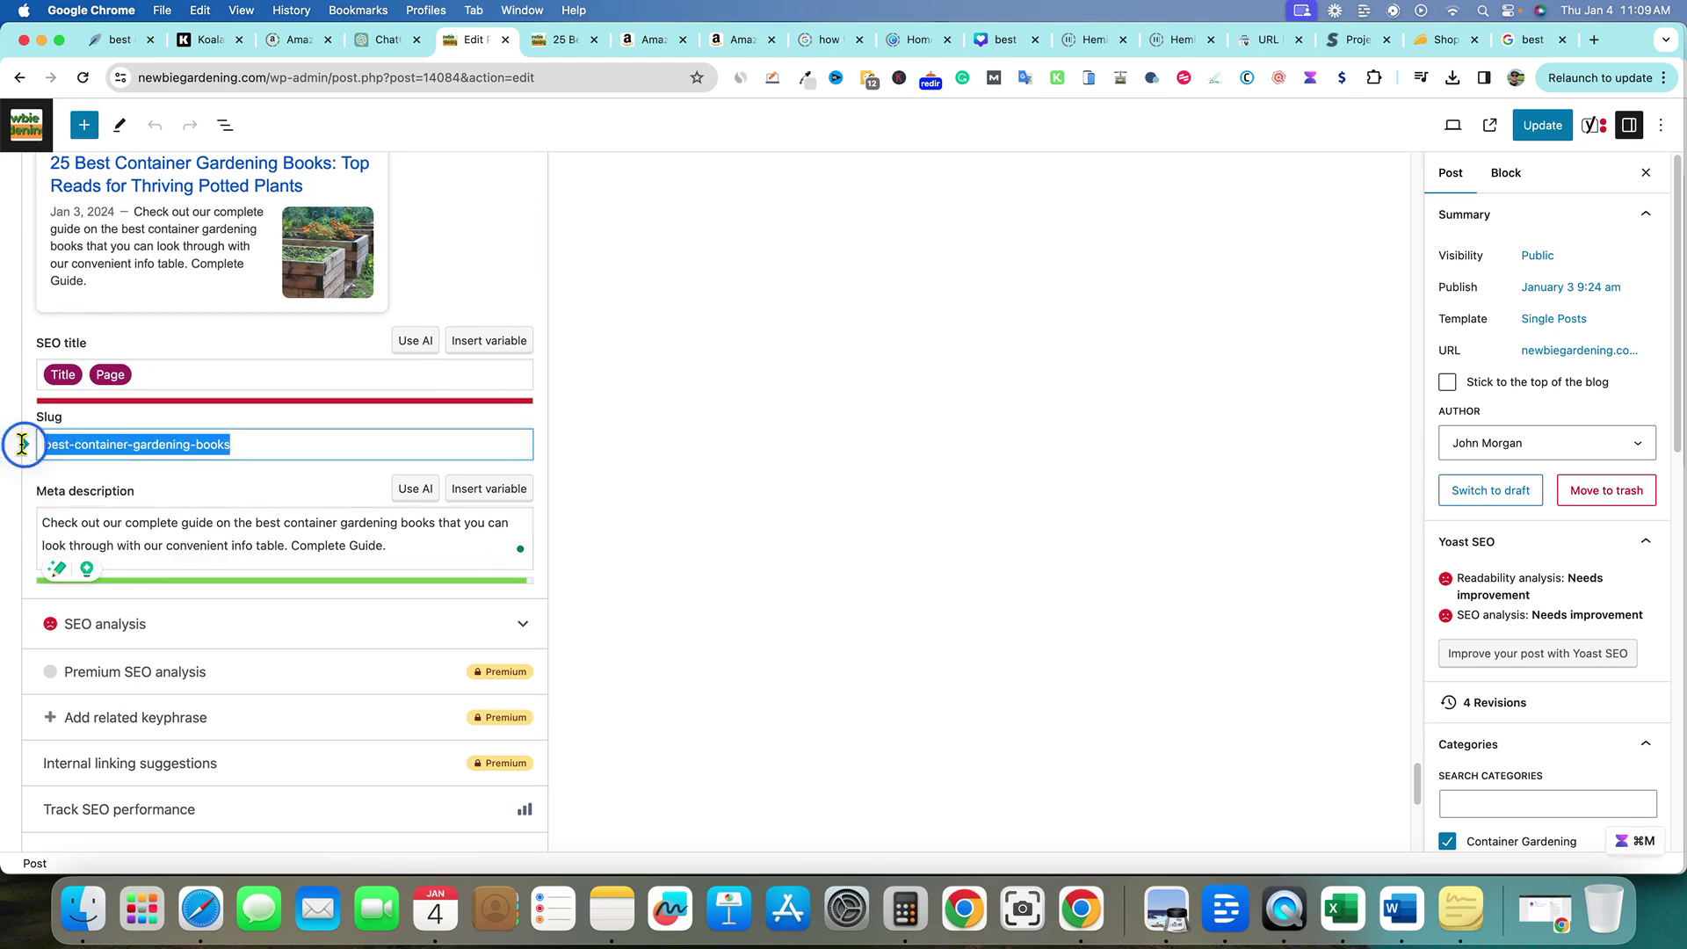
pyautogui.click(782, 460)
pyautogui.scroll(-10, 1529, 647)
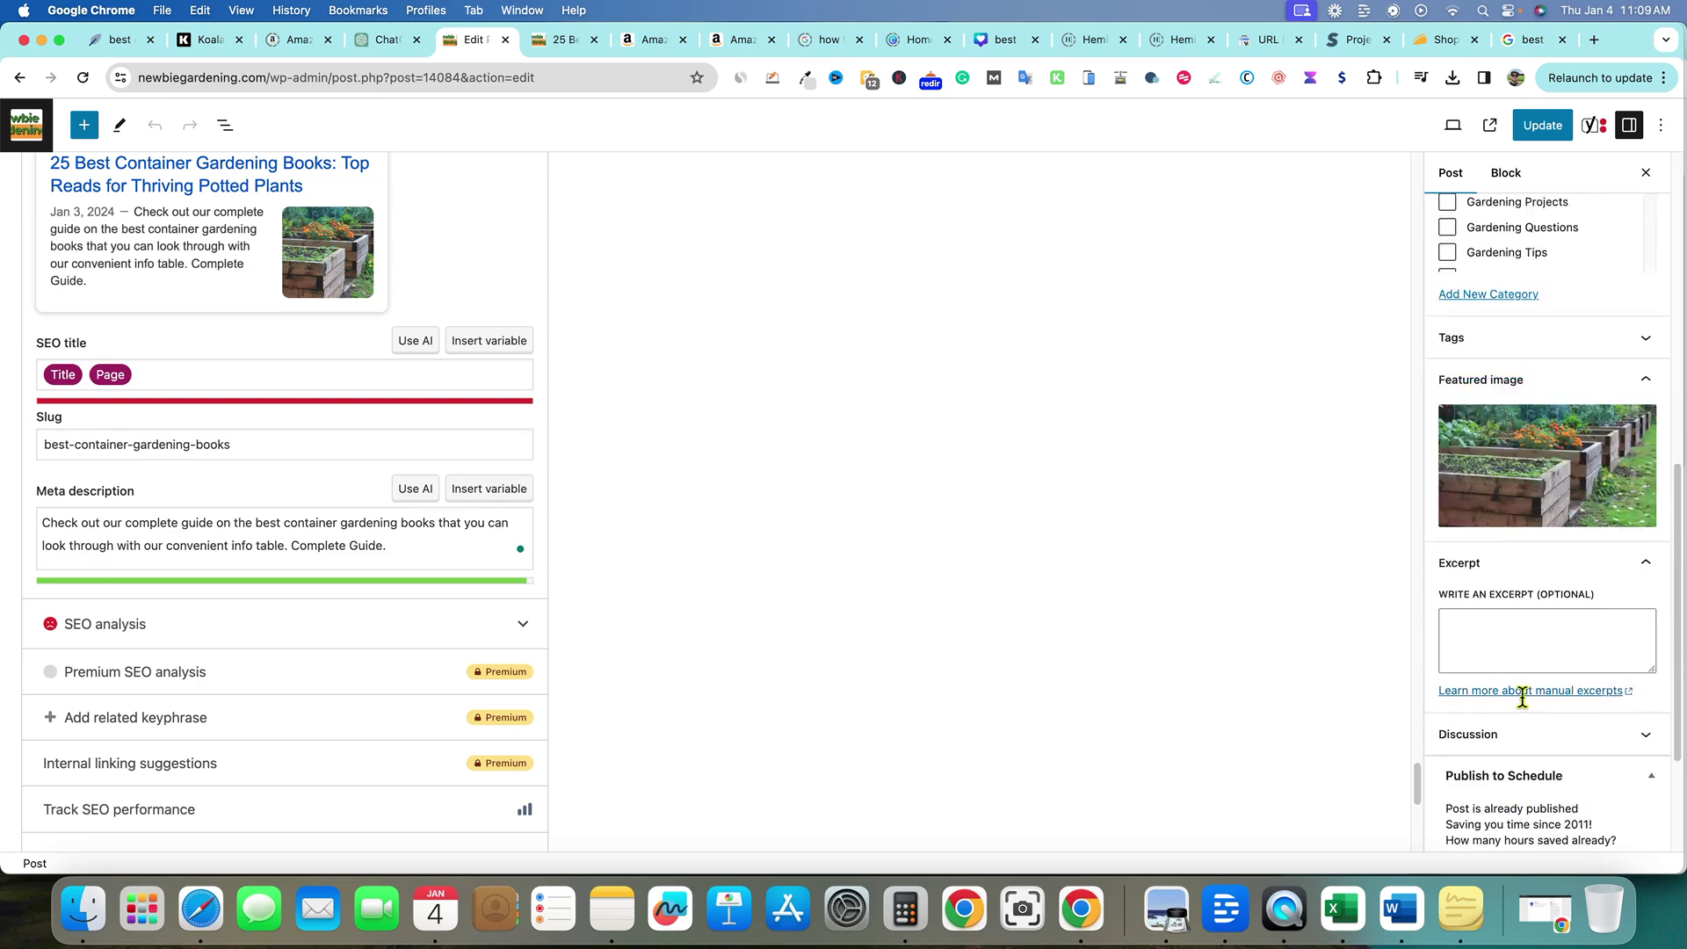
pyautogui.scroll(-2, 1523, 697)
pyautogui.scroll(7, 1528, 703)
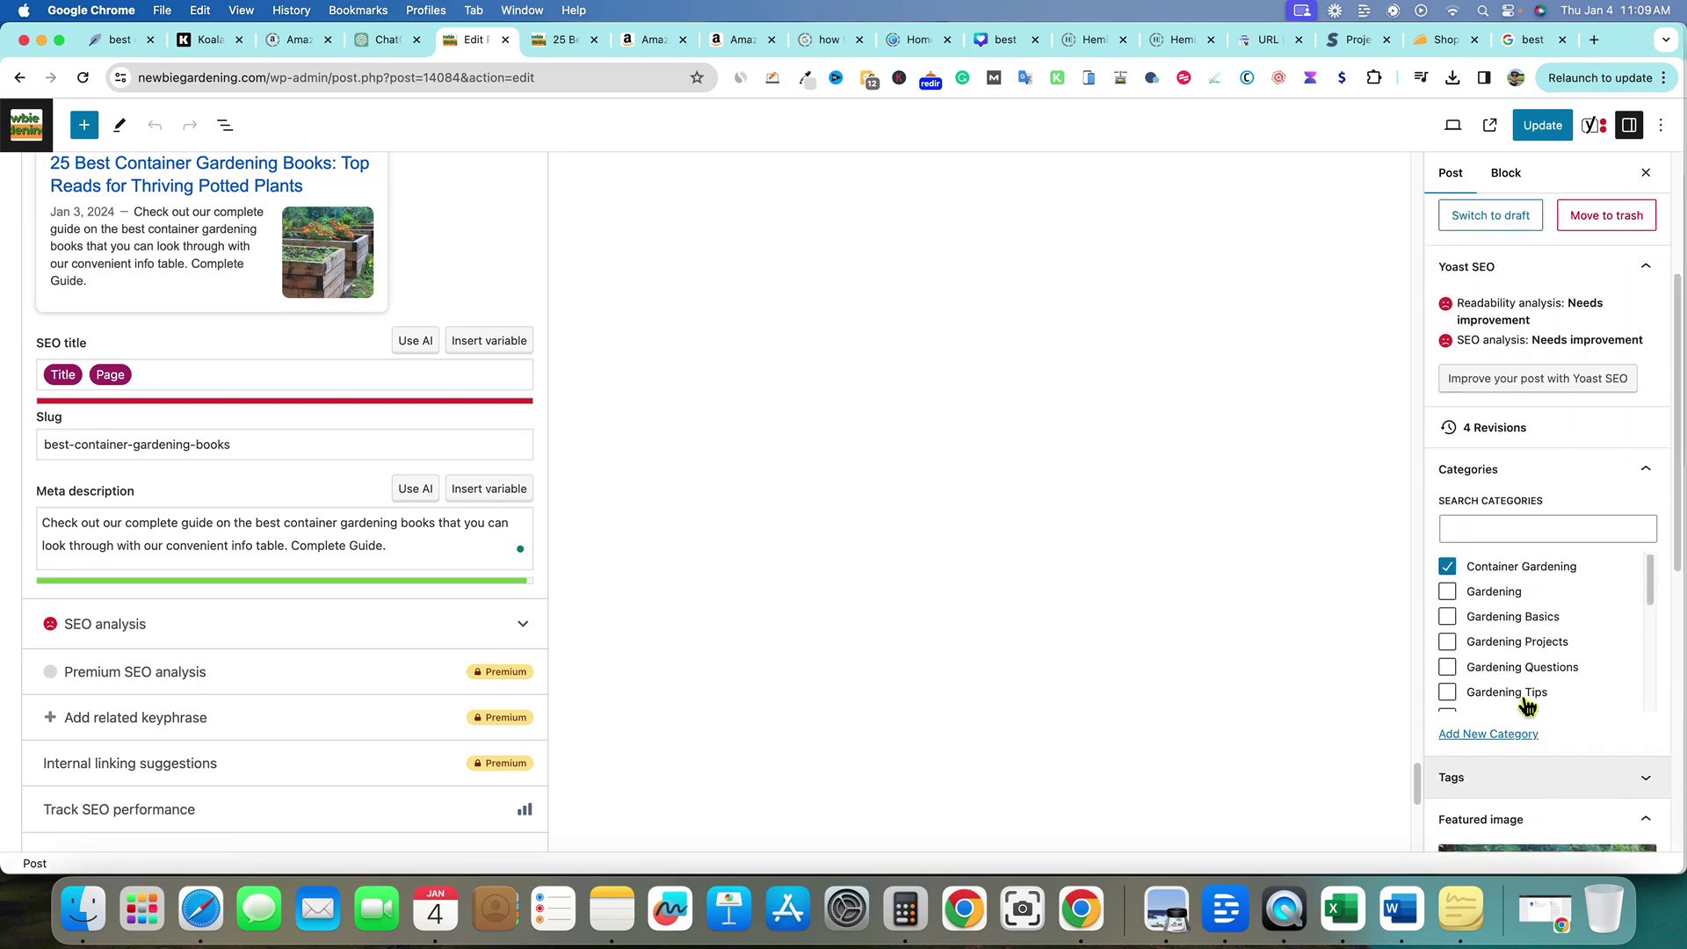
pyautogui.scroll(-5, 1528, 703)
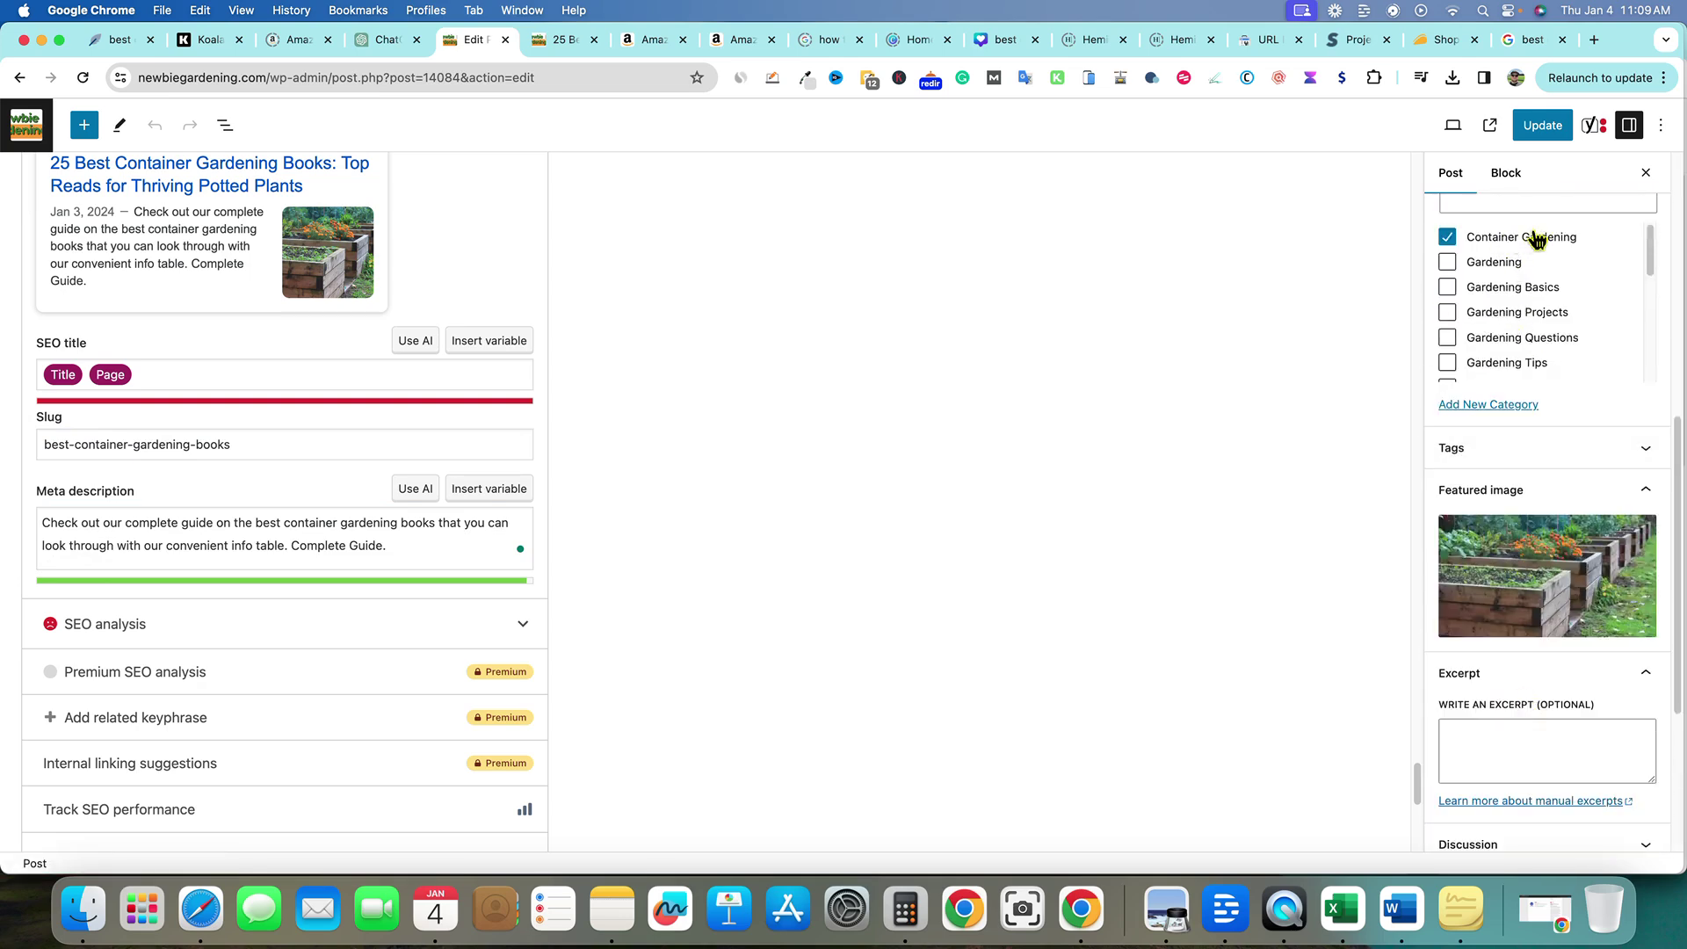
pyautogui.scroll(5, 1486, 541)
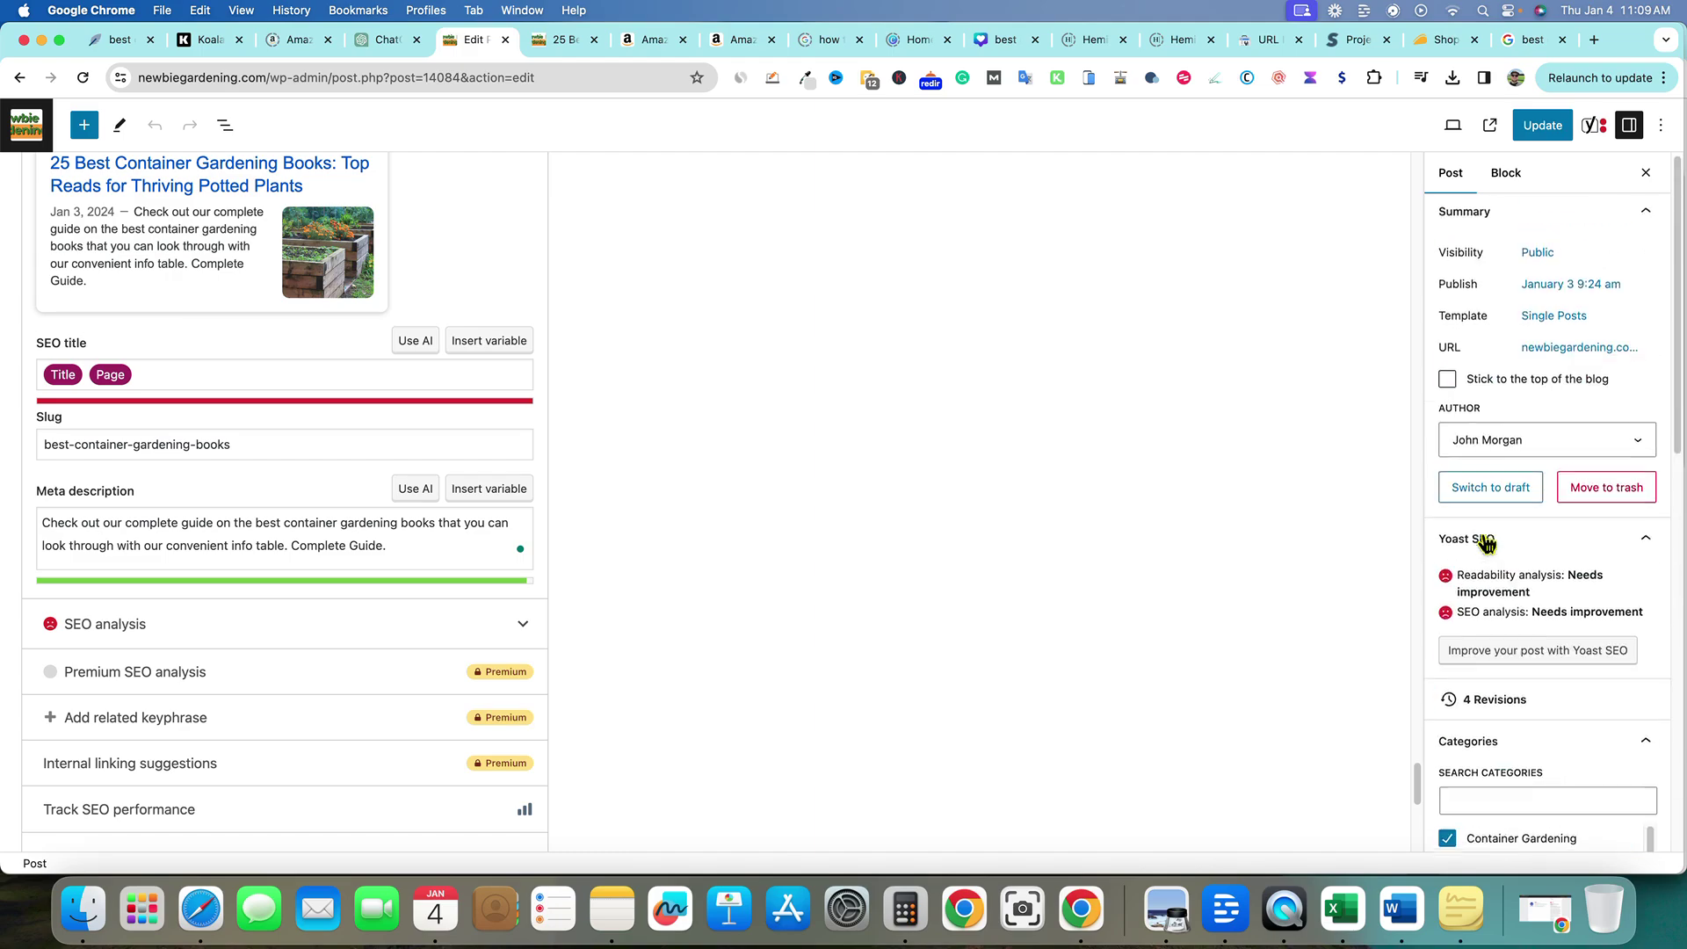
pyautogui.scroll(20, 1389, 526)
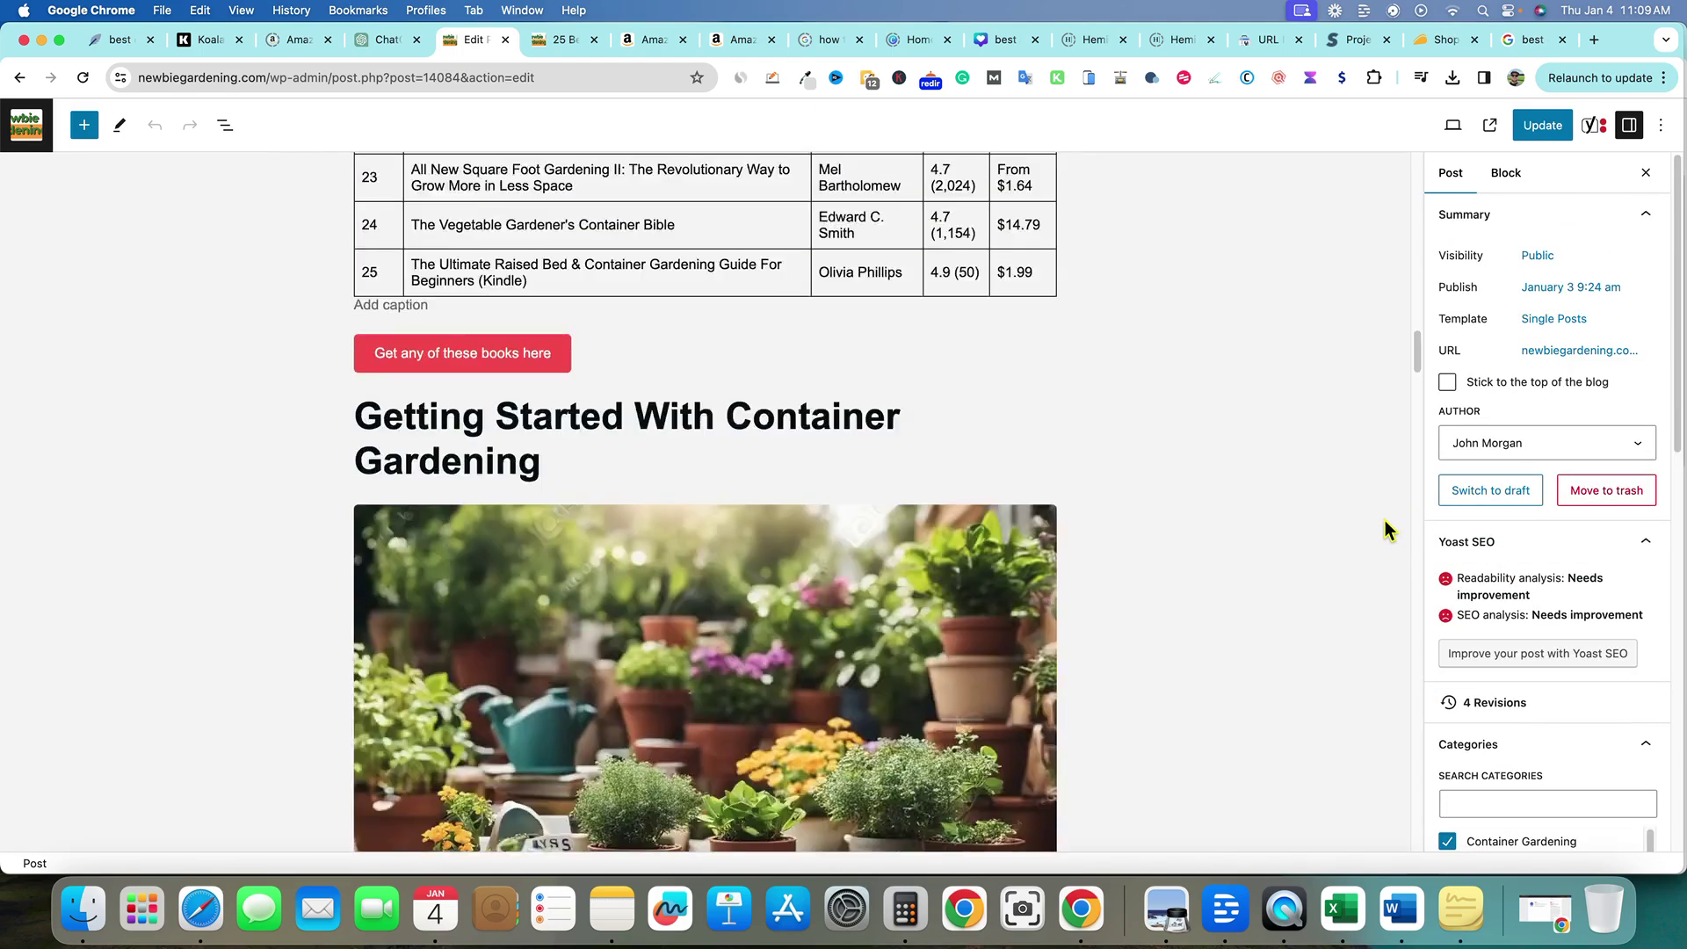
pyautogui.scroll(15, 1385, 522)
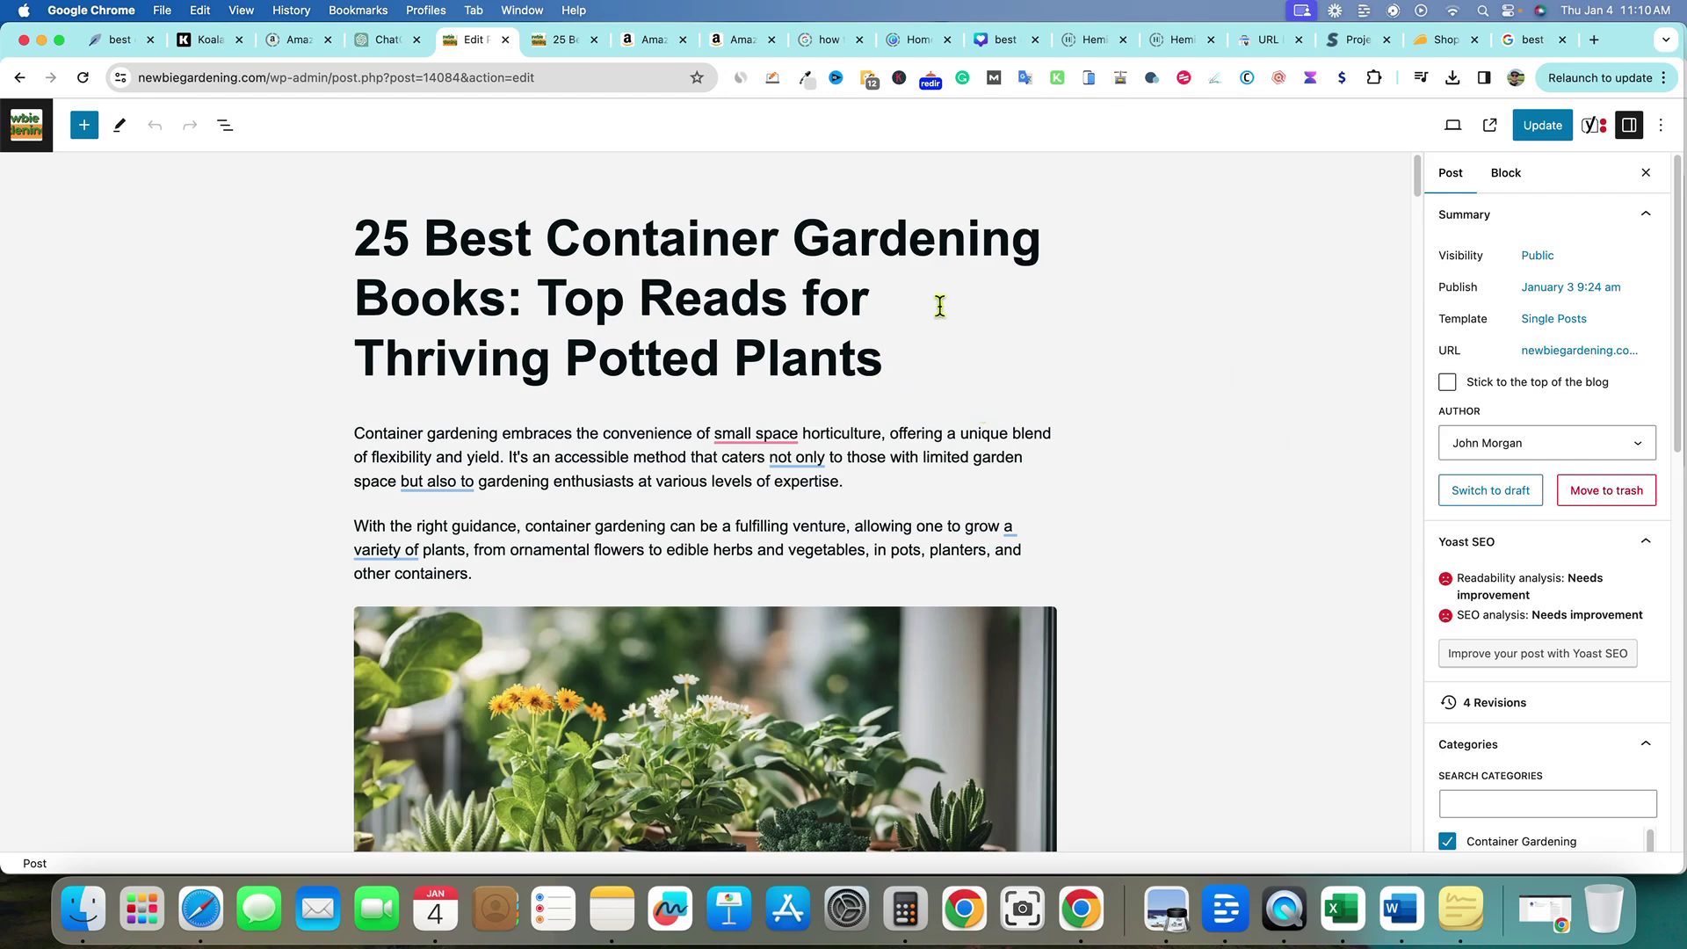
# Search the web for a domain DR checker and open Ahrefs' Website Authority Checker.
pyautogui.click(1594, 40)
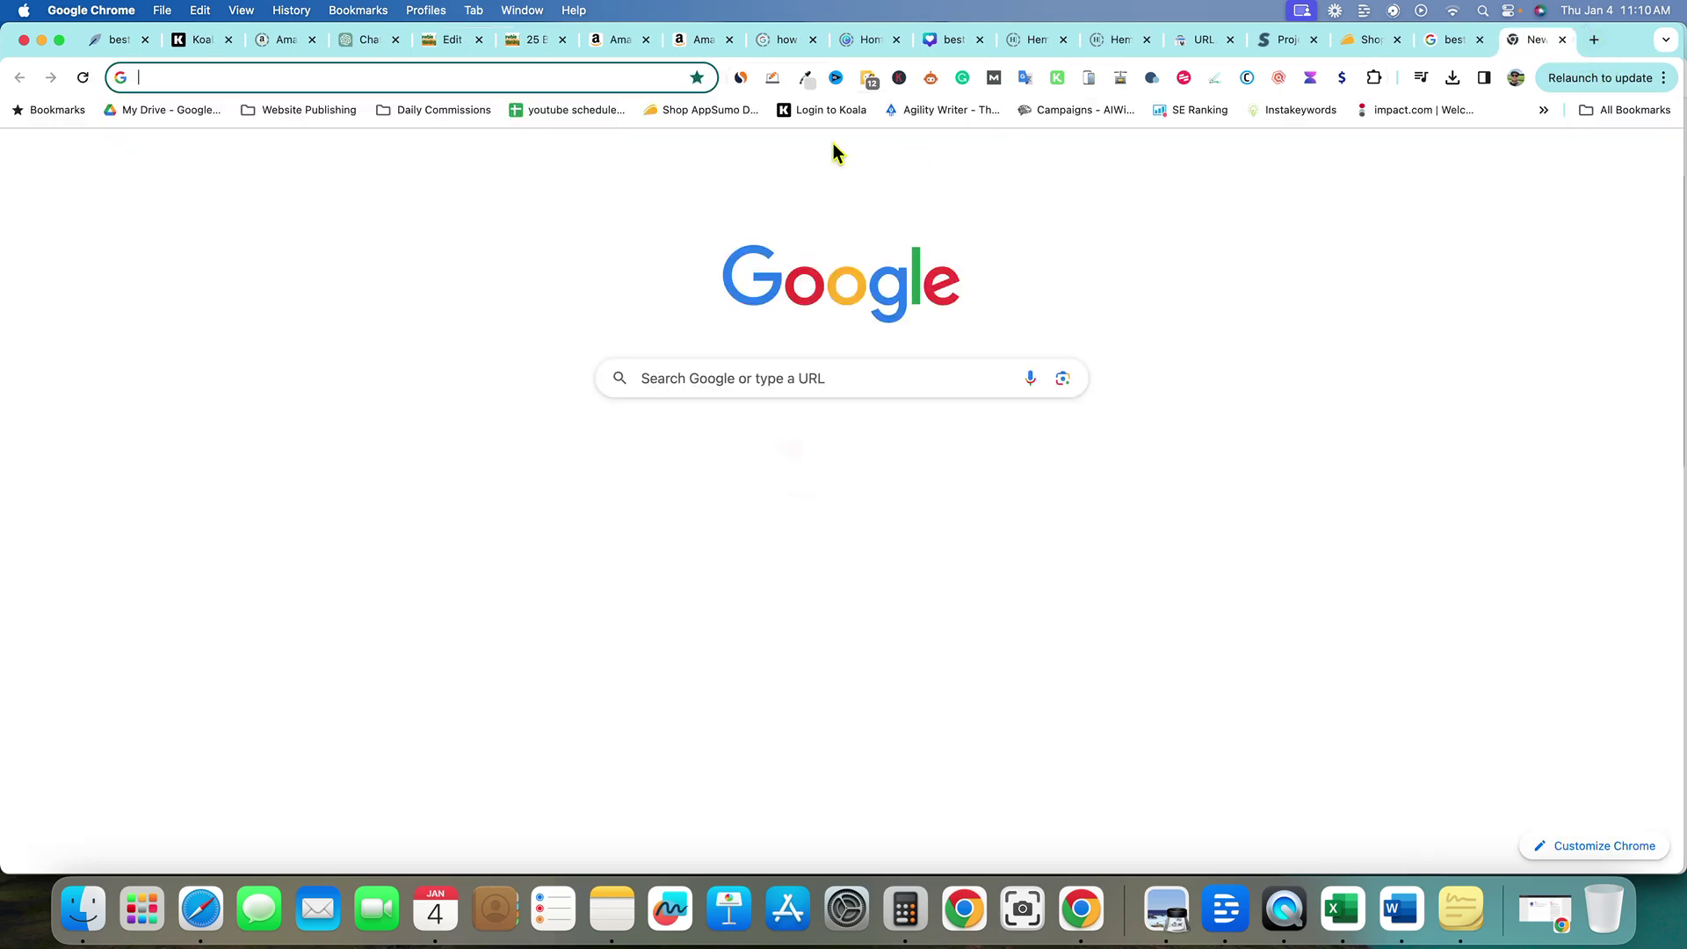
pyautogui.click(624, 79)
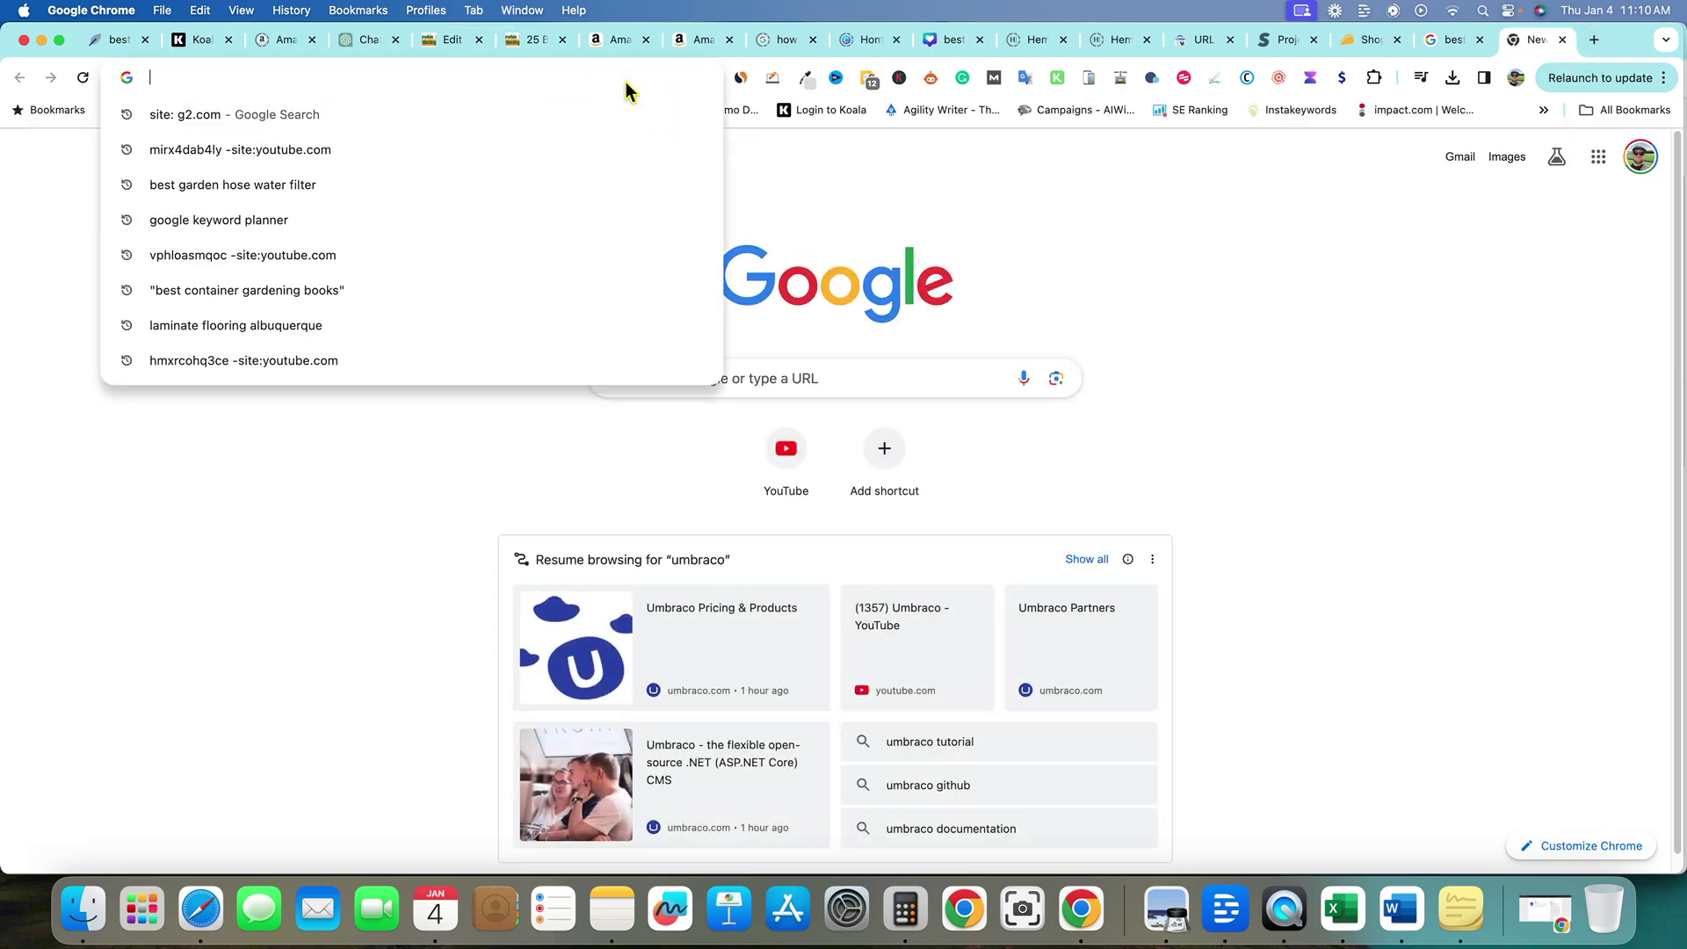
pyautogui.write('domain dr checker')
pyautogui.press('Return')
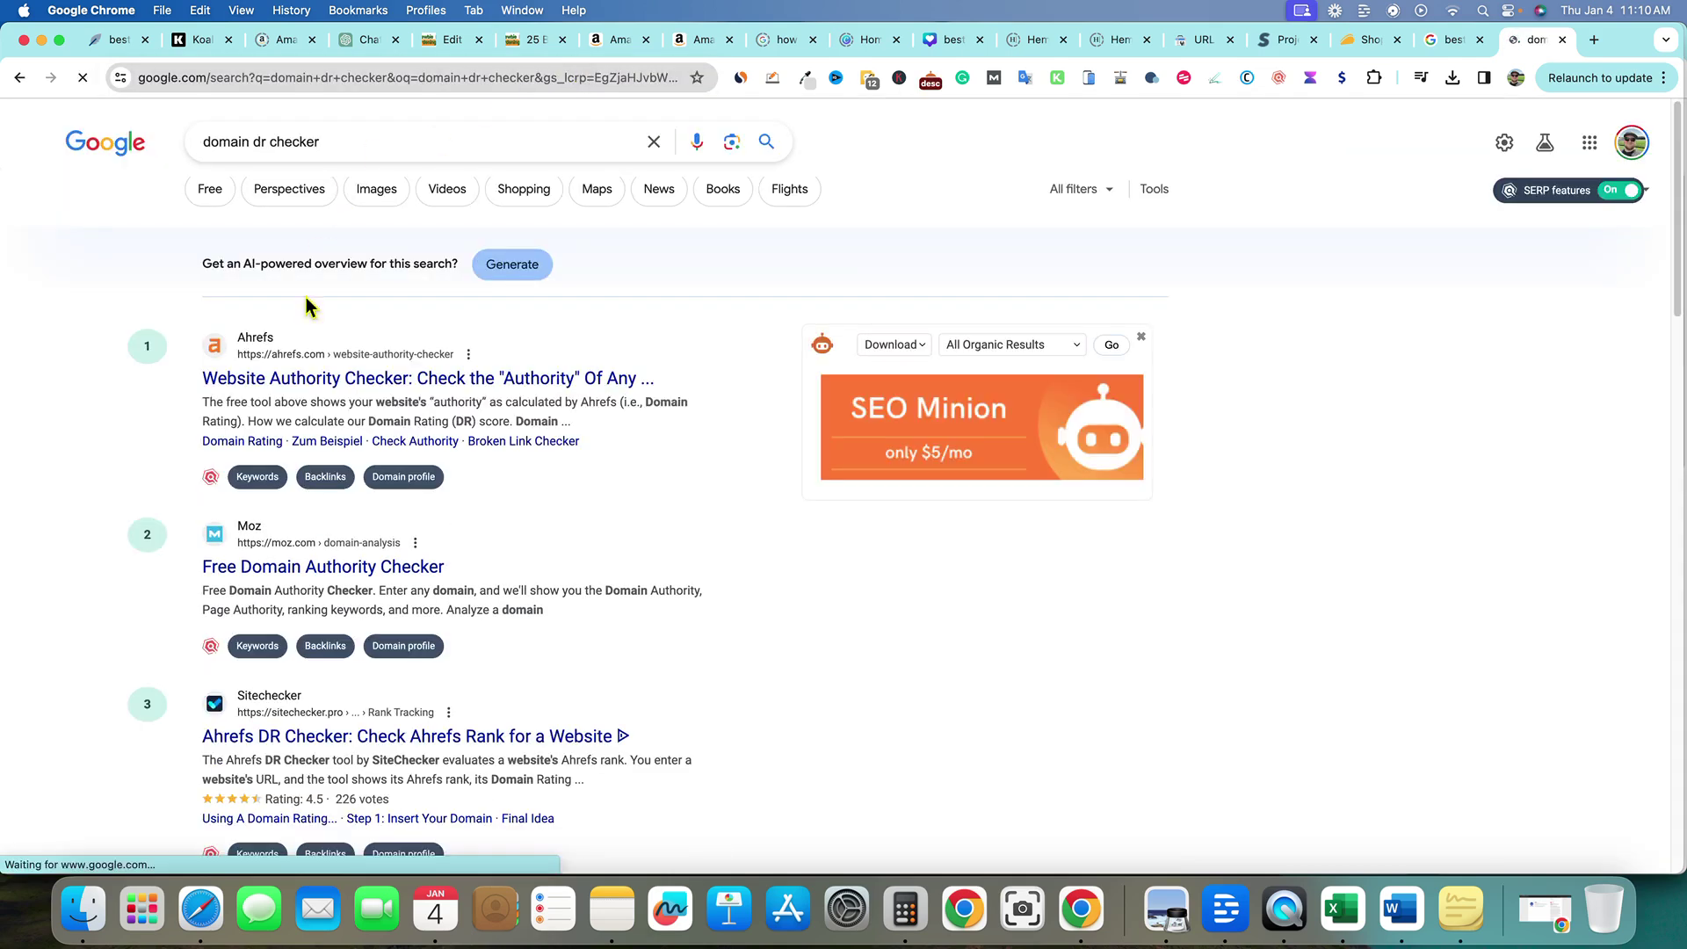
pyautogui.click(301, 396)
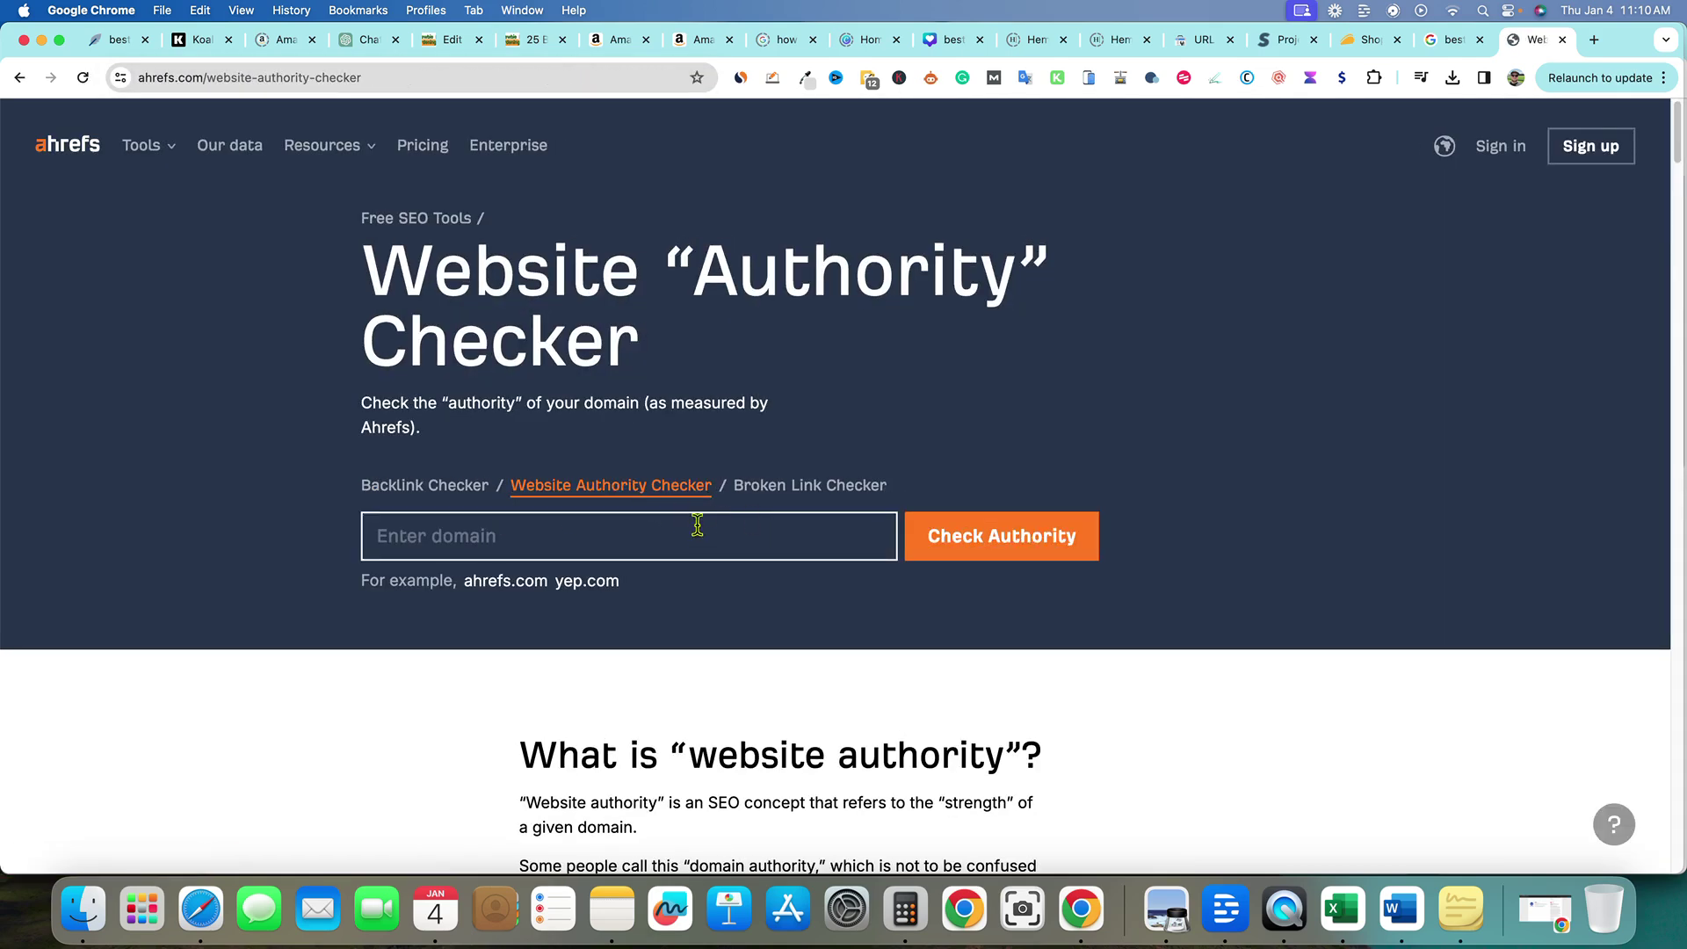
# Check newbiegardening.com, which shows Domain Rating 35 with 780 backlinks.
pyautogui.click(694, 537)
pyautogui.write('newbiegardening.com')
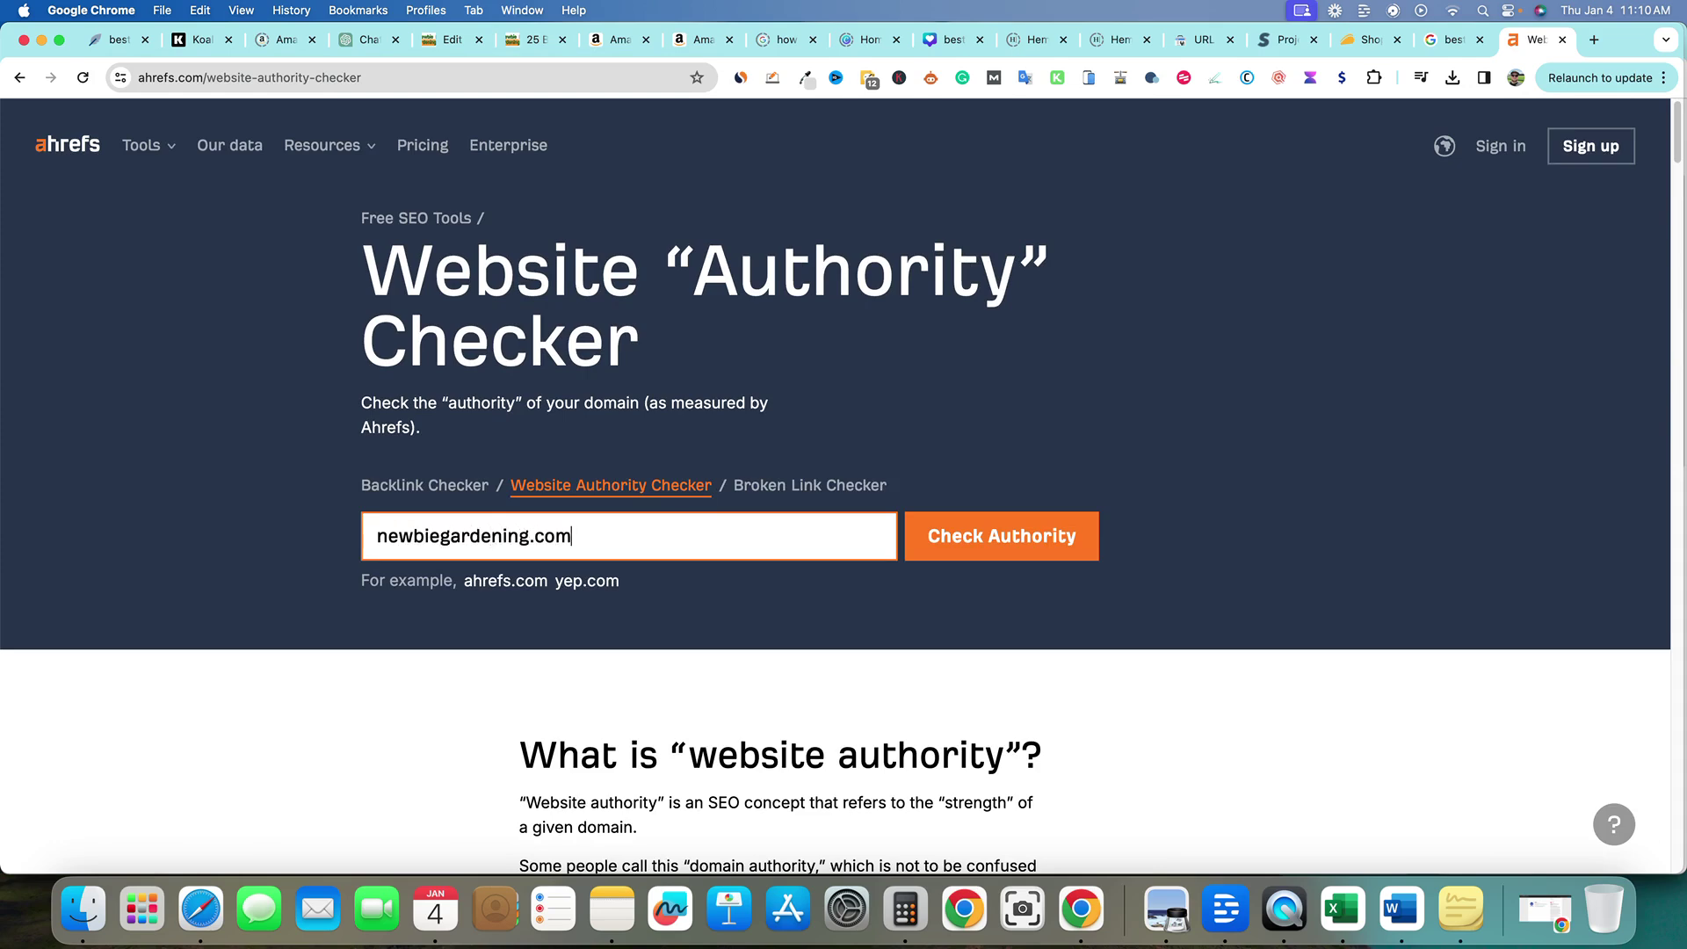
pyautogui.press('Return')
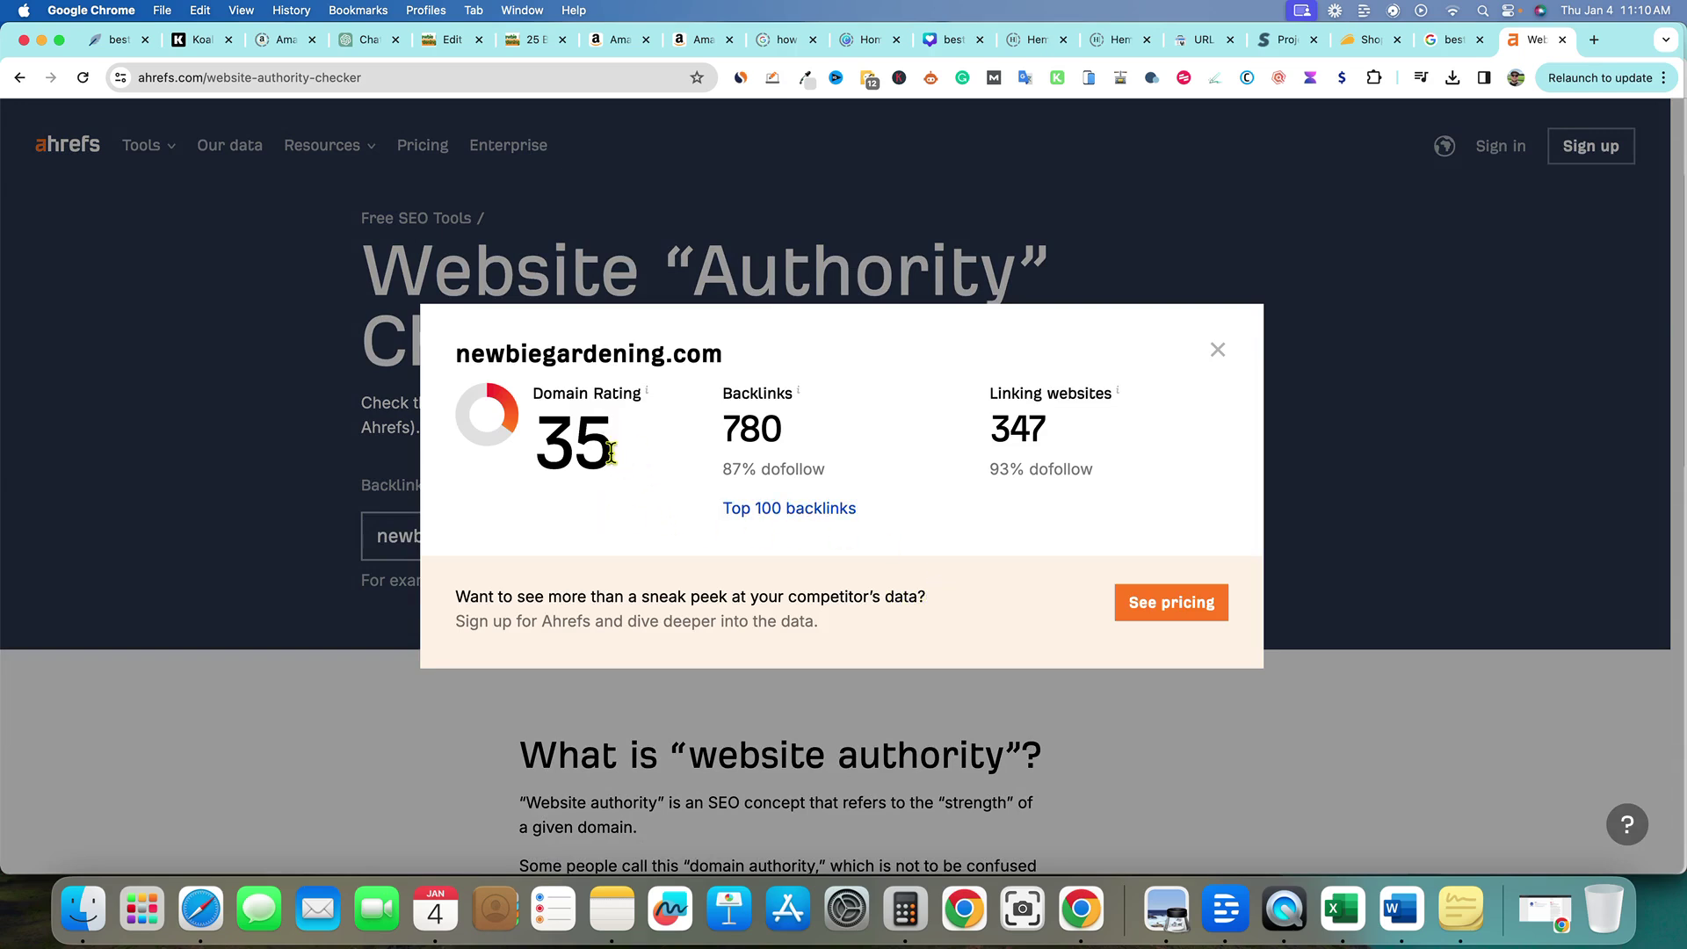
pyautogui.moveTo(611, 452); pyautogui.dragTo(532, 393)
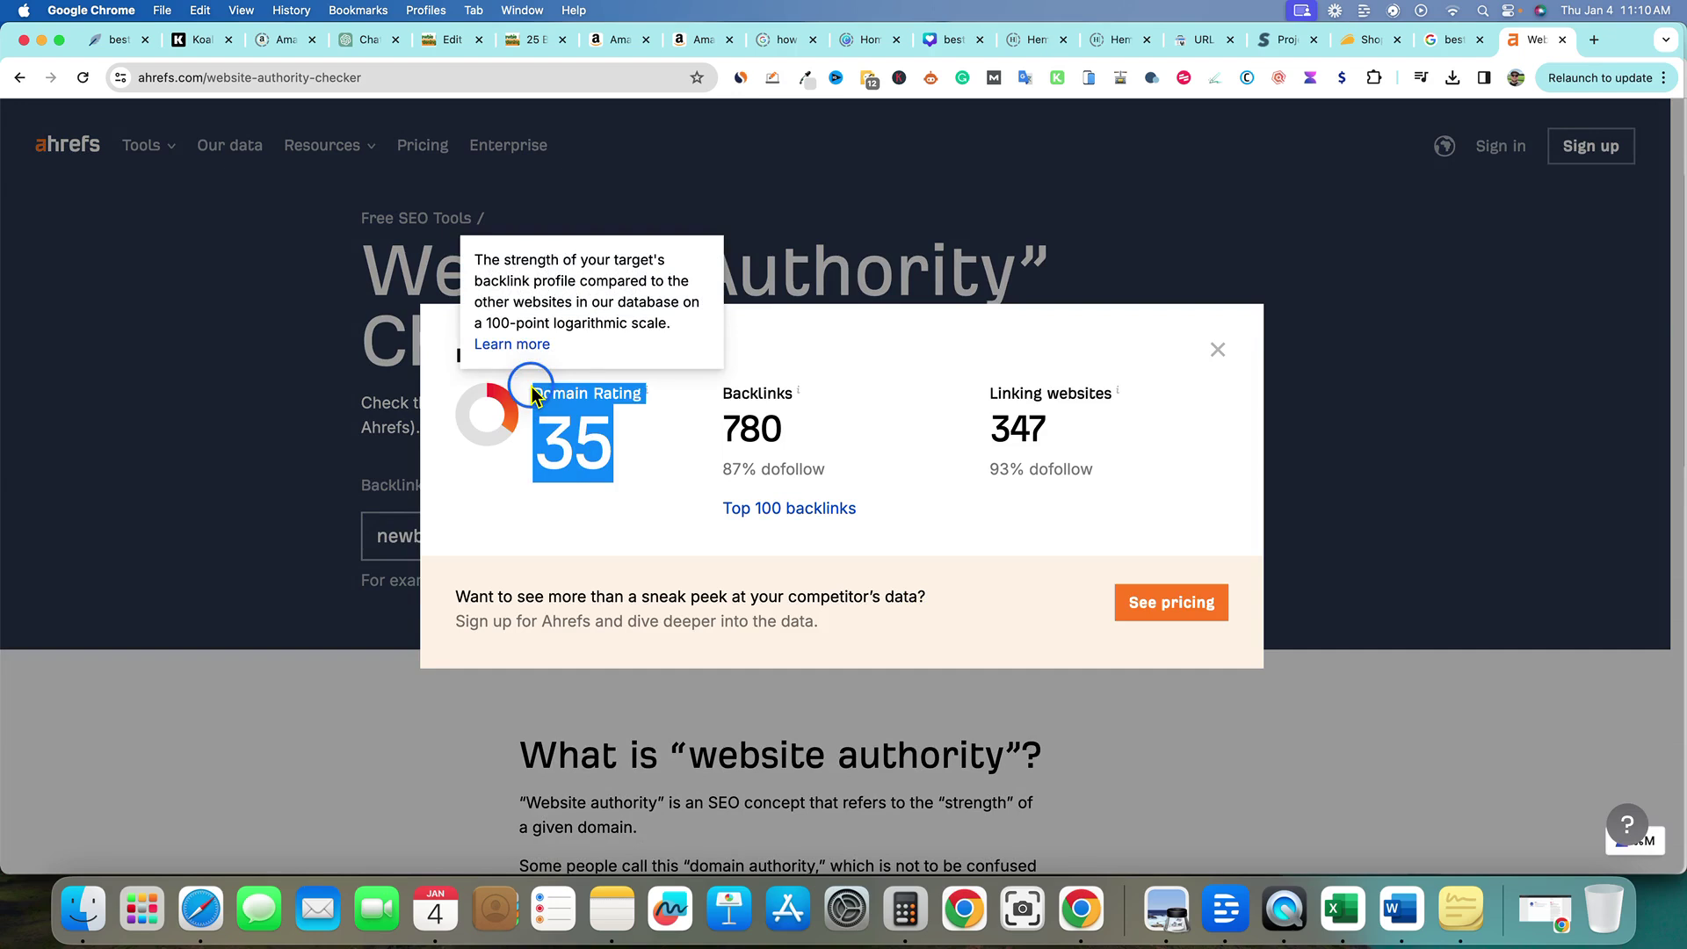
pyautogui.click(624, 481)
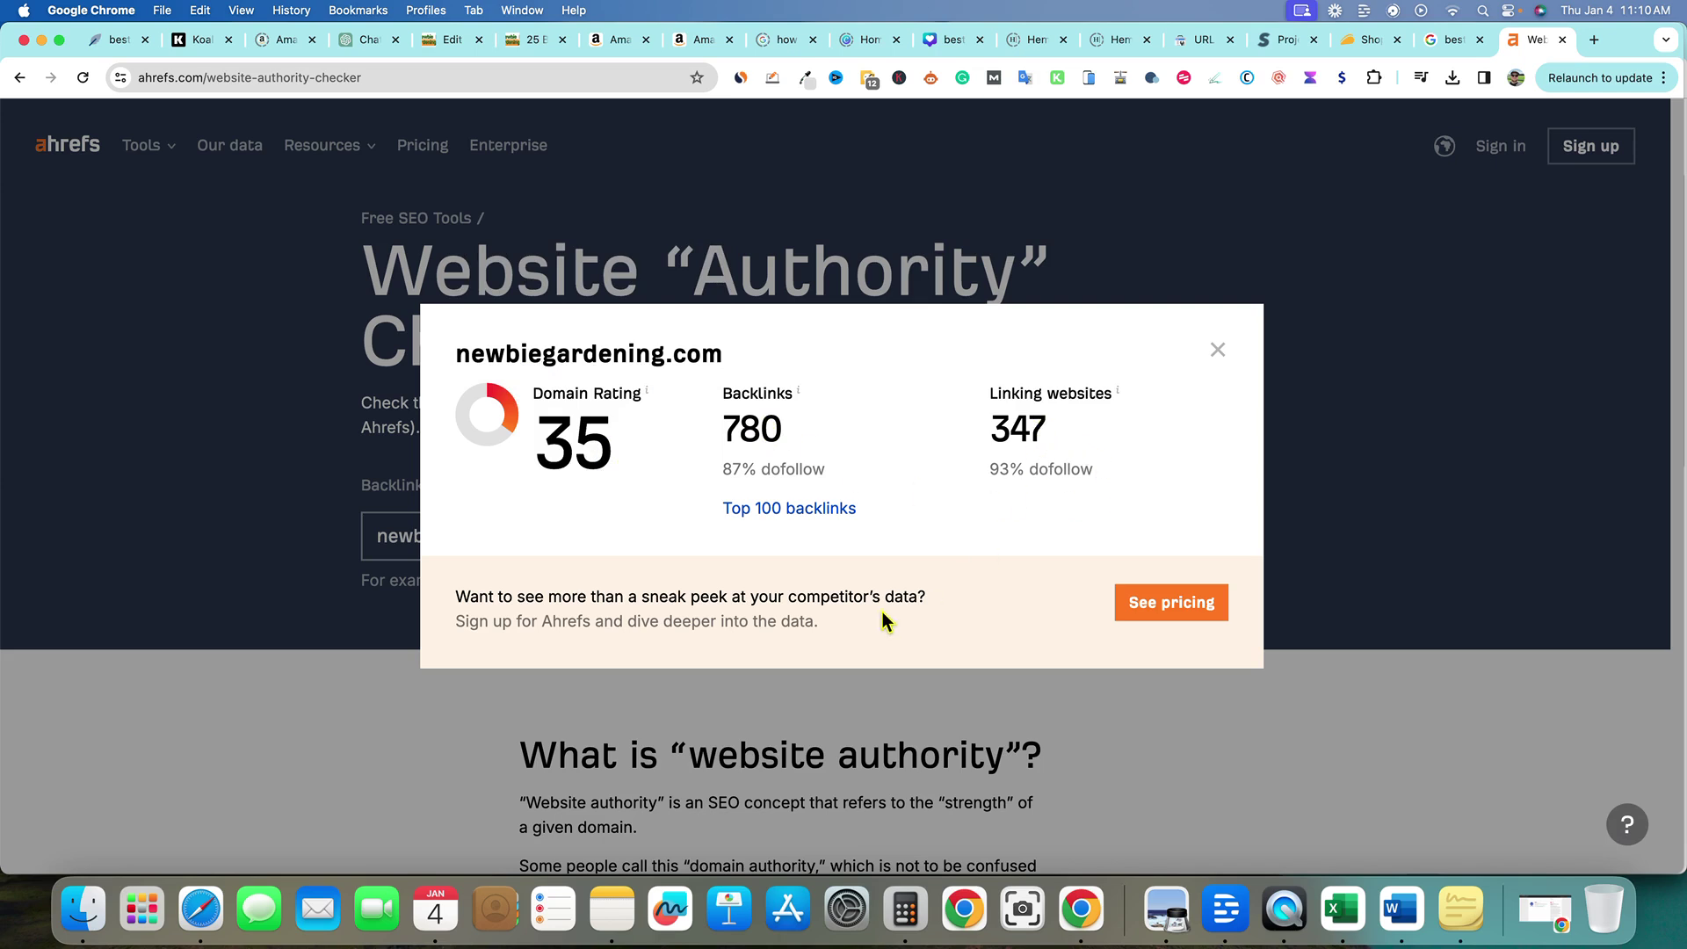
pyautogui.click(1219, 352)
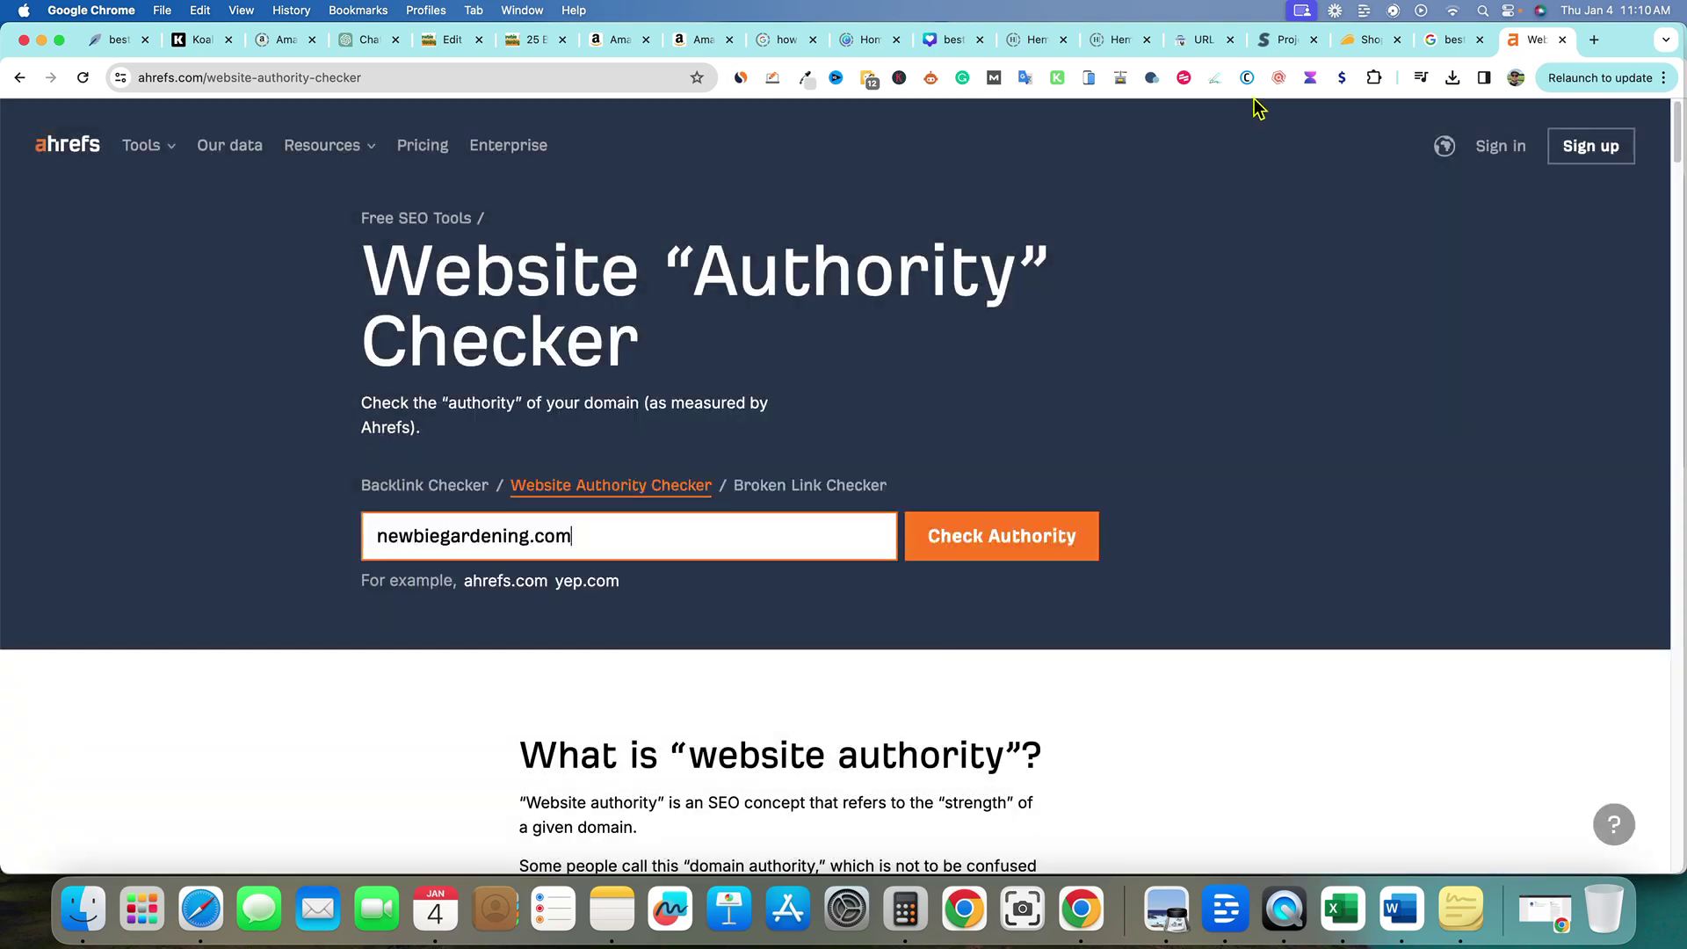
pyautogui.click(1209, 46)
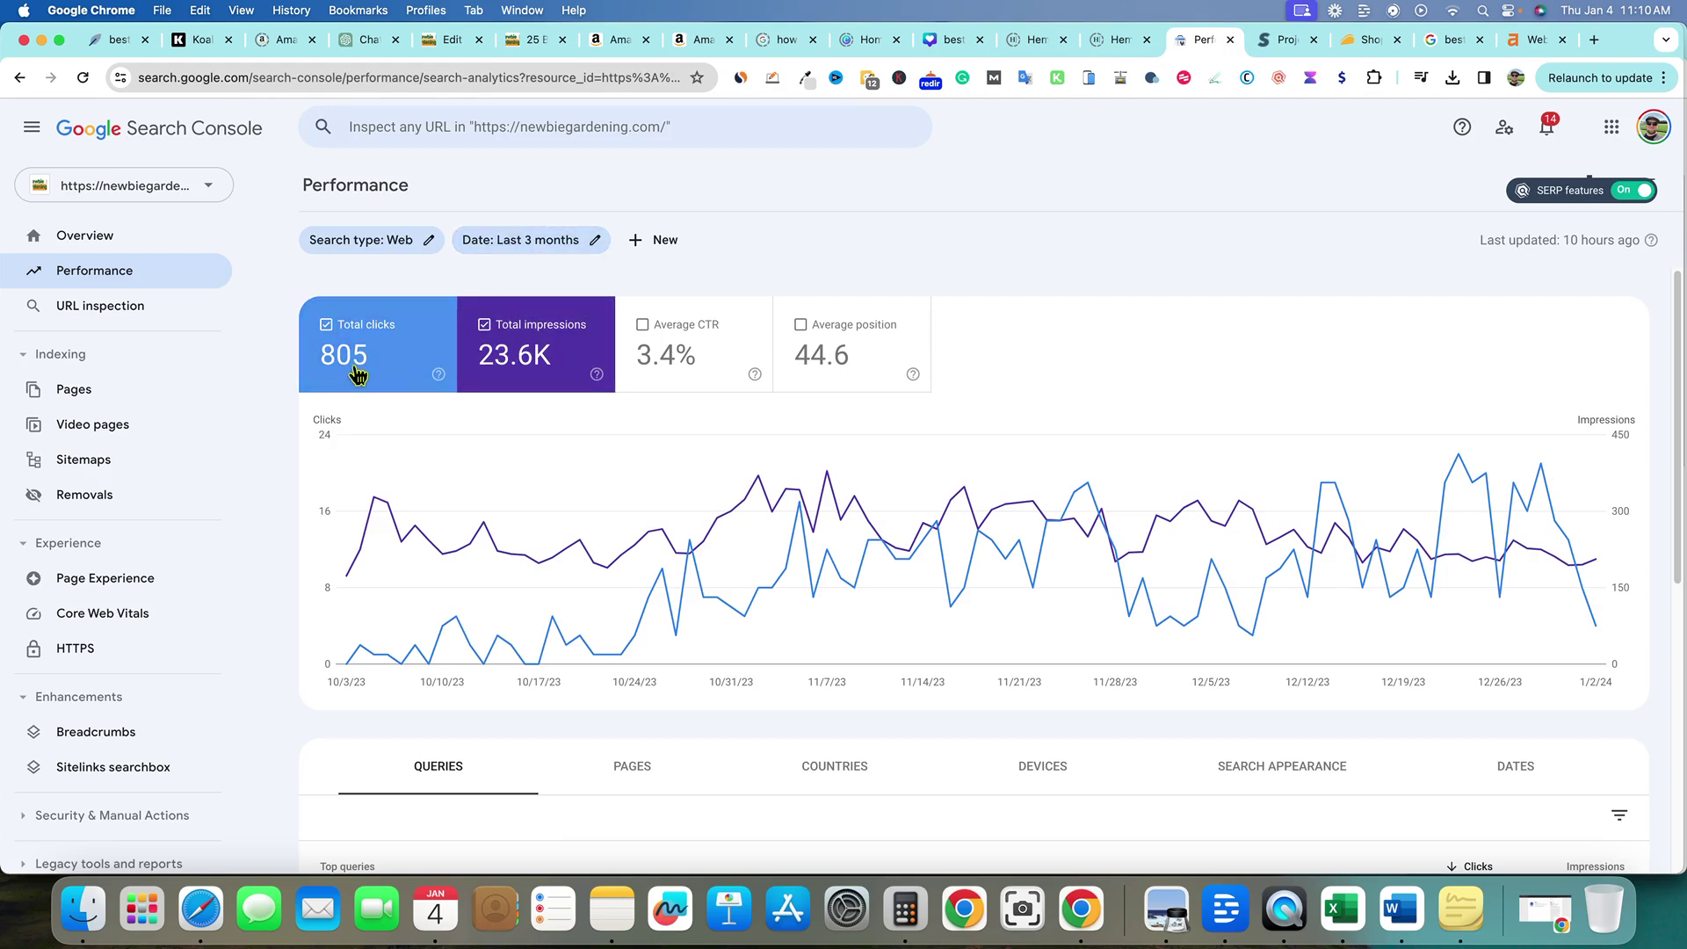
# Set the performance report's date range to the last 16 months, keeping Total clicks shown.
pyautogui.click(331, 325)
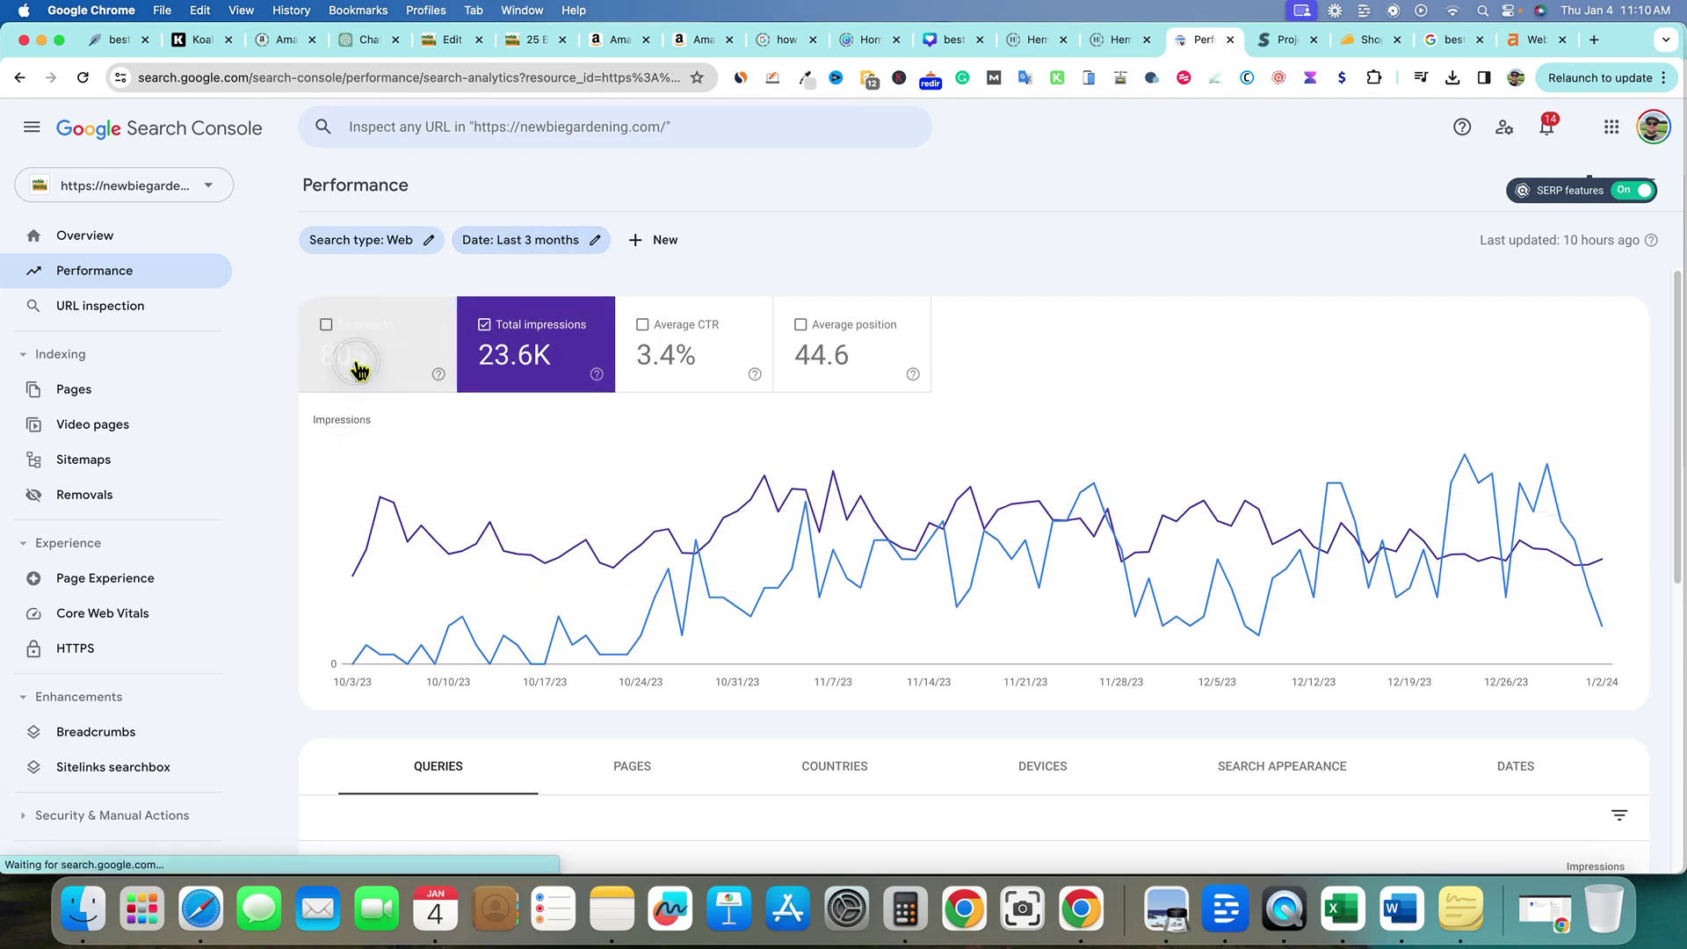
pyautogui.click(331, 324)
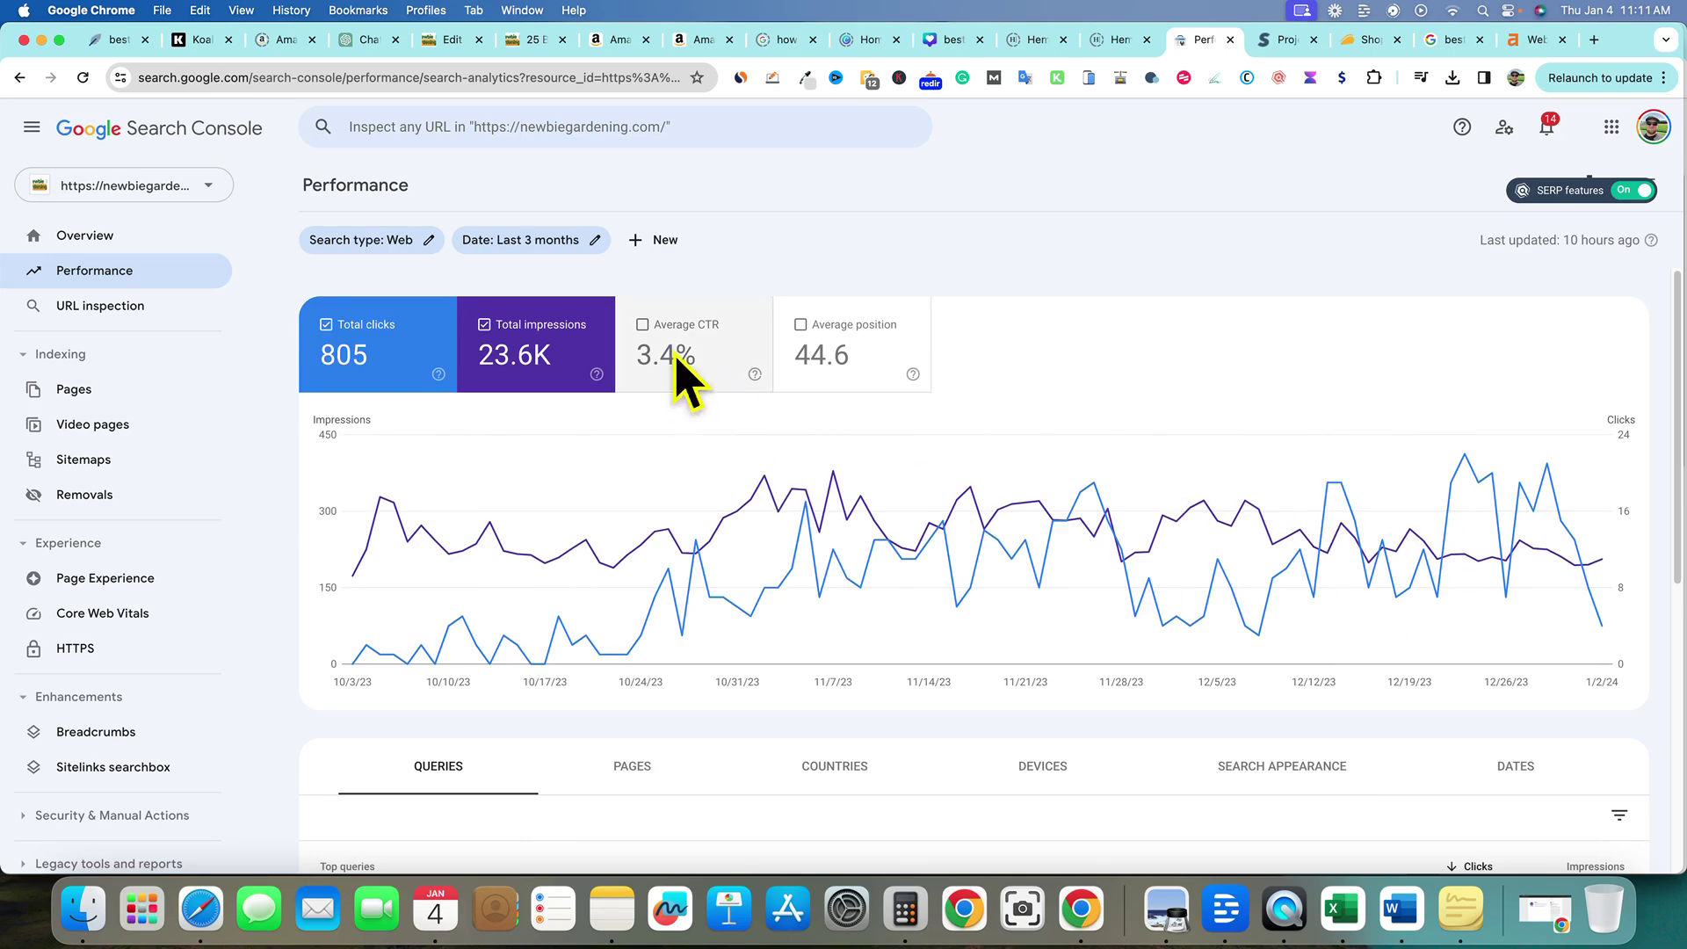
pyautogui.click(549, 247)
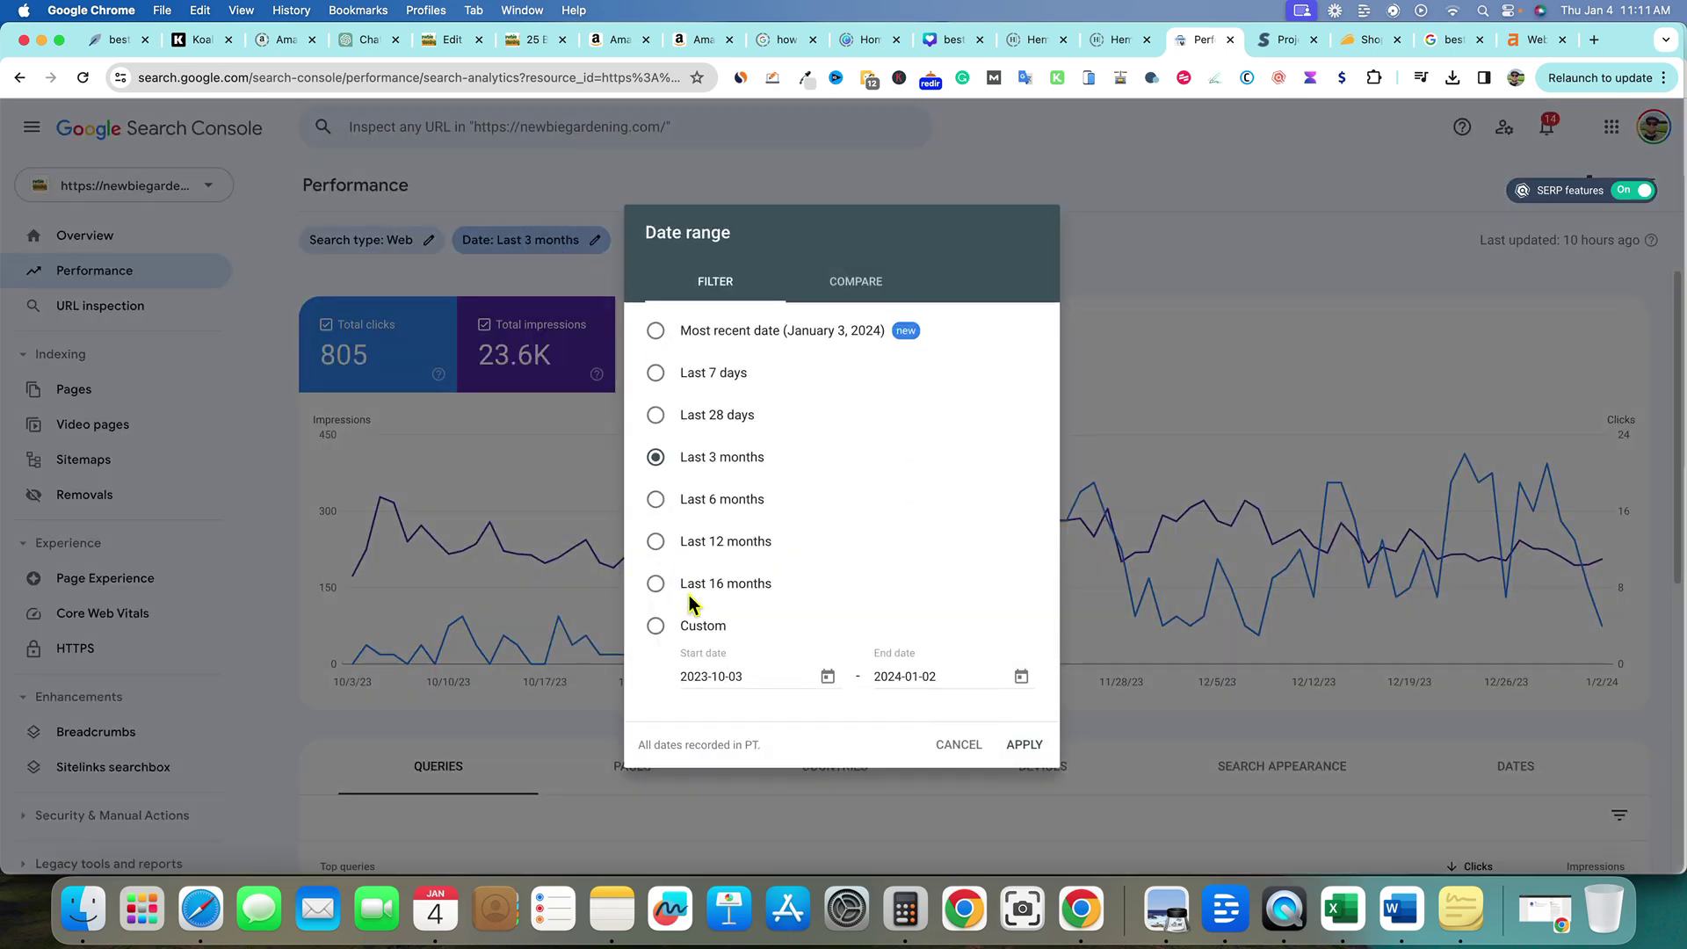
pyautogui.click(659, 587)
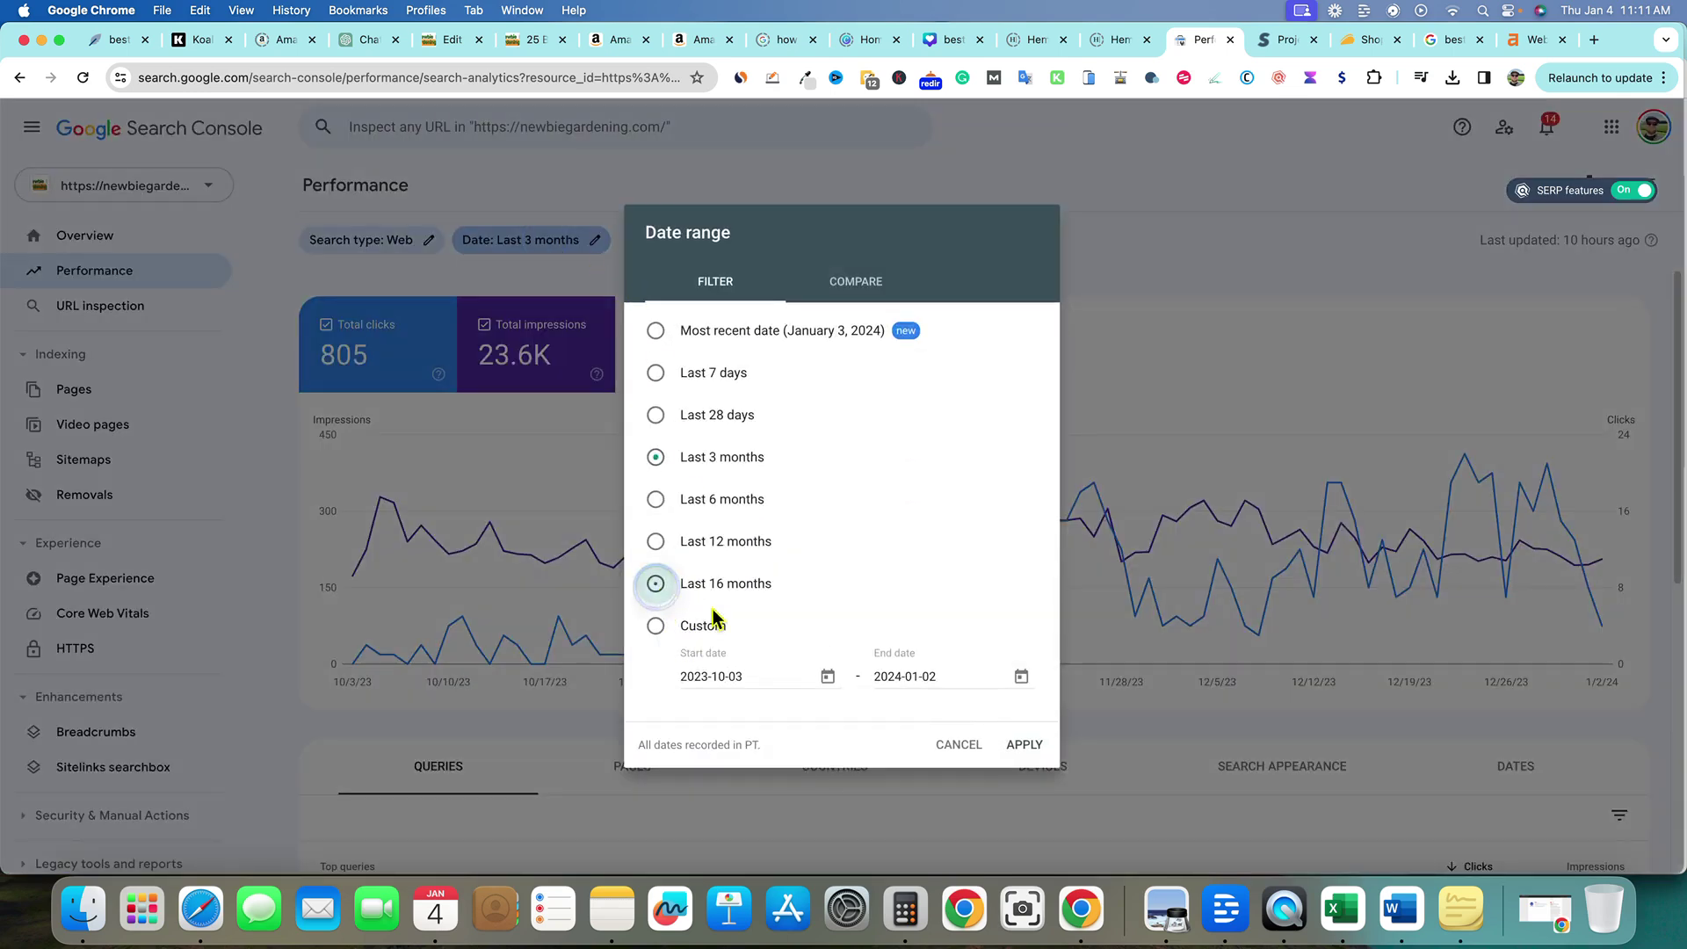
pyautogui.click(1020, 744)
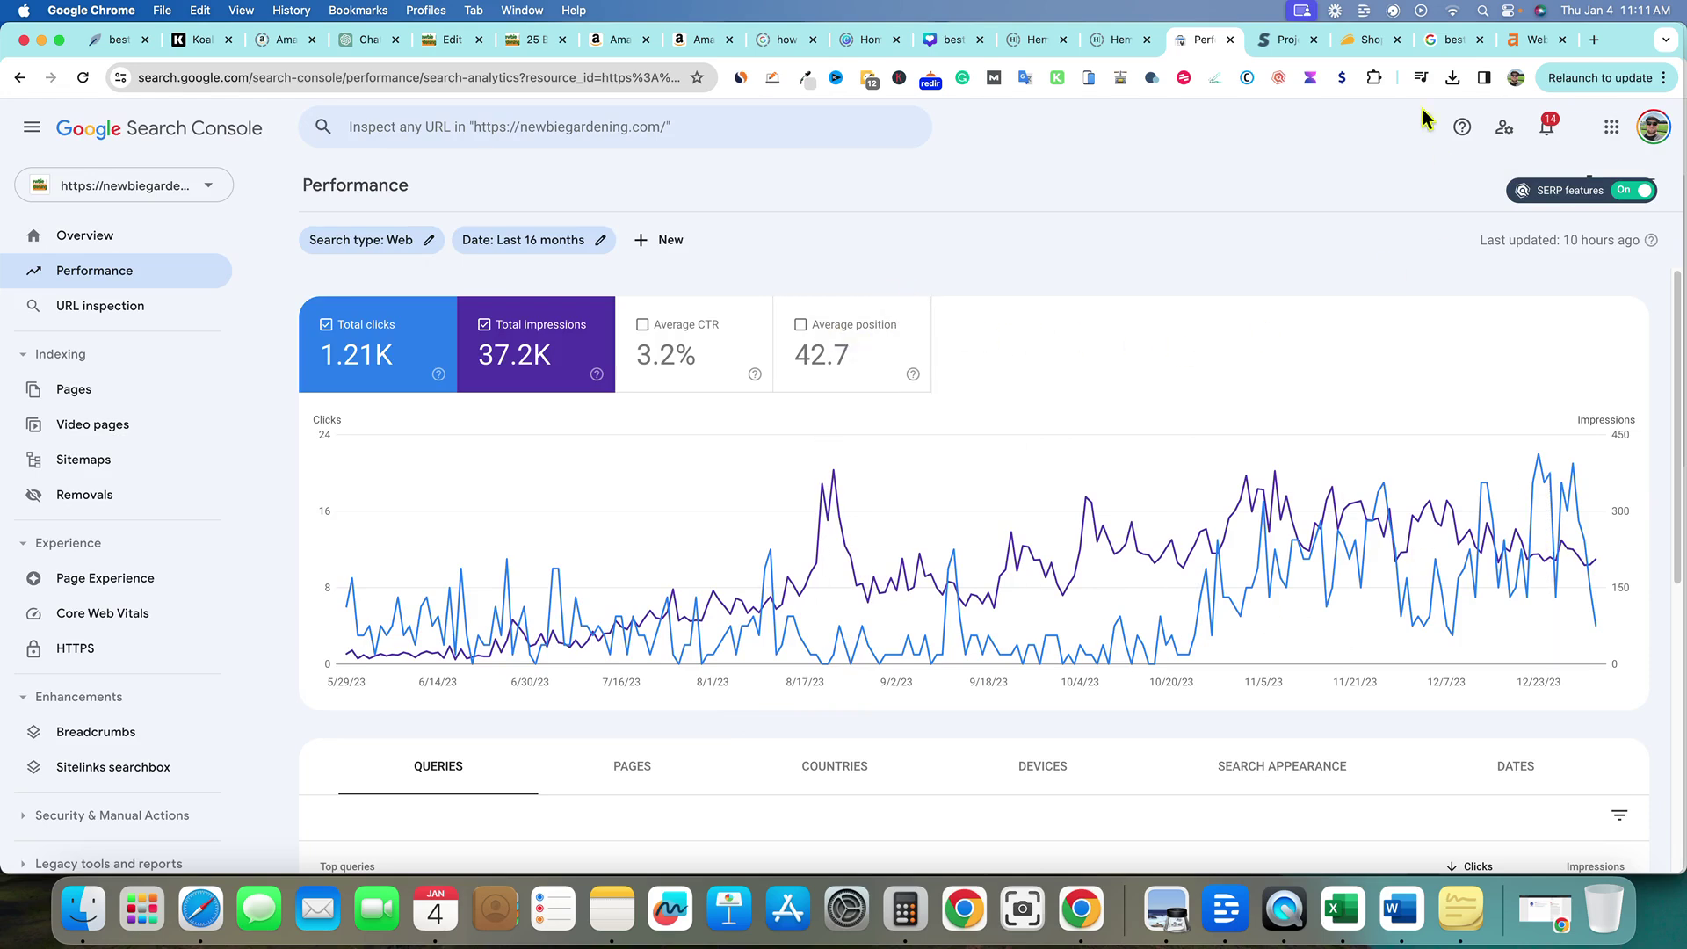
# Show the article's Hemingway analysis: Grade 14, 1,881 words, 39 of 95 sentences very hard.
pyautogui.click(1111, 42)
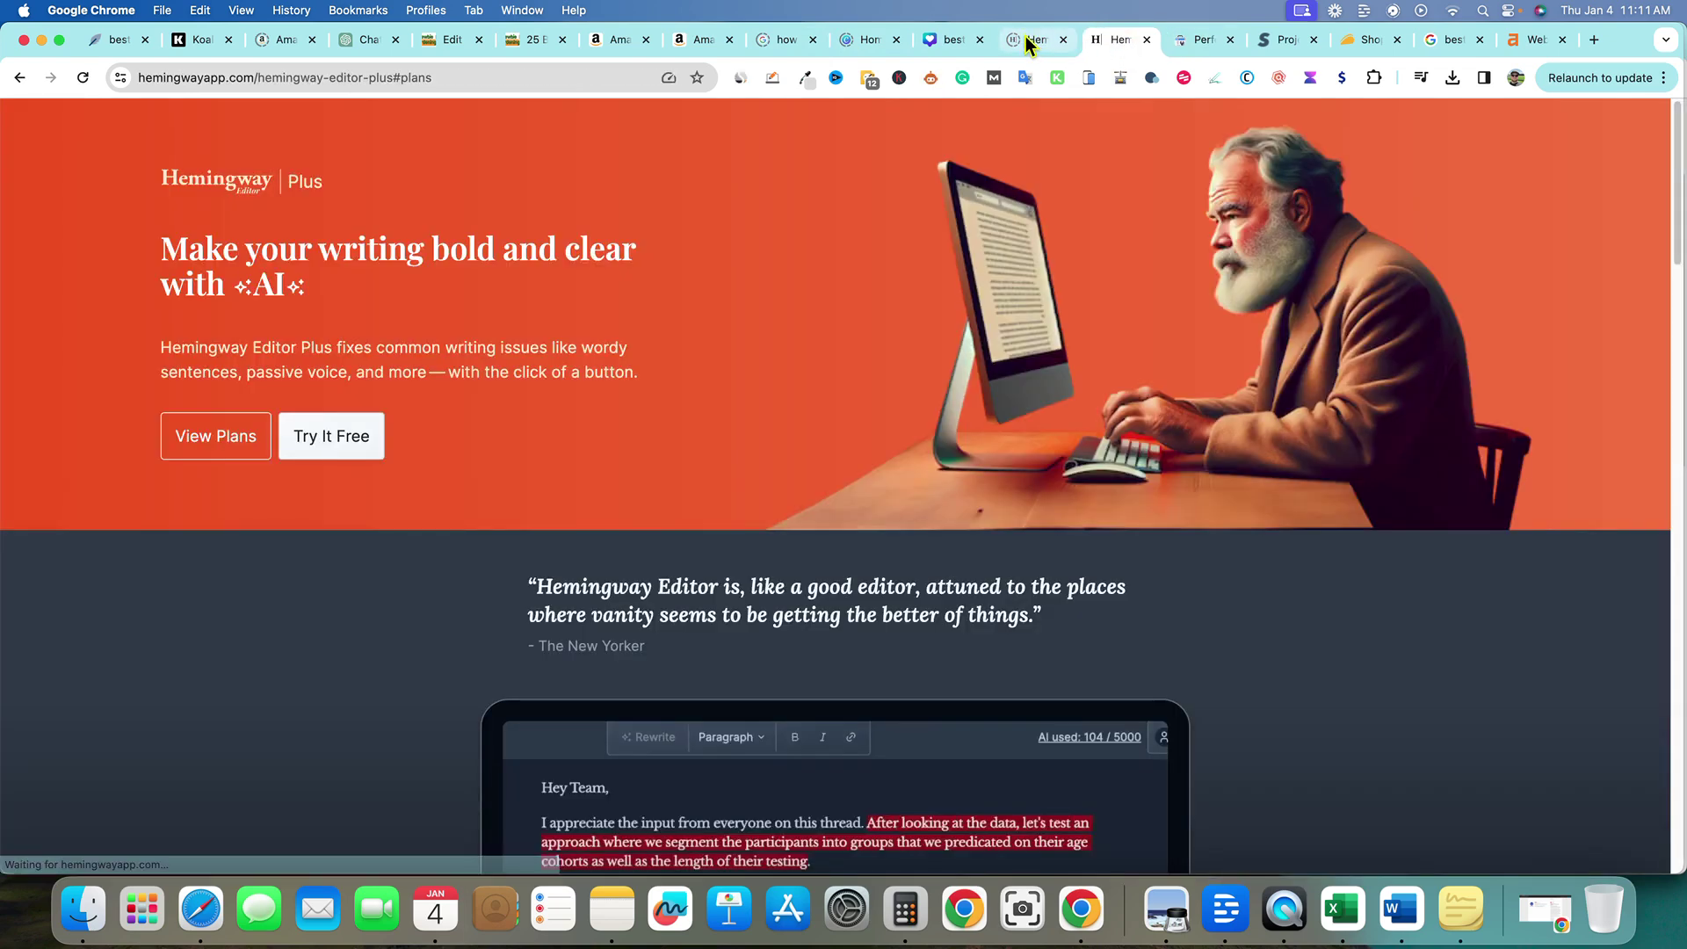
pyautogui.click(1026, 42)
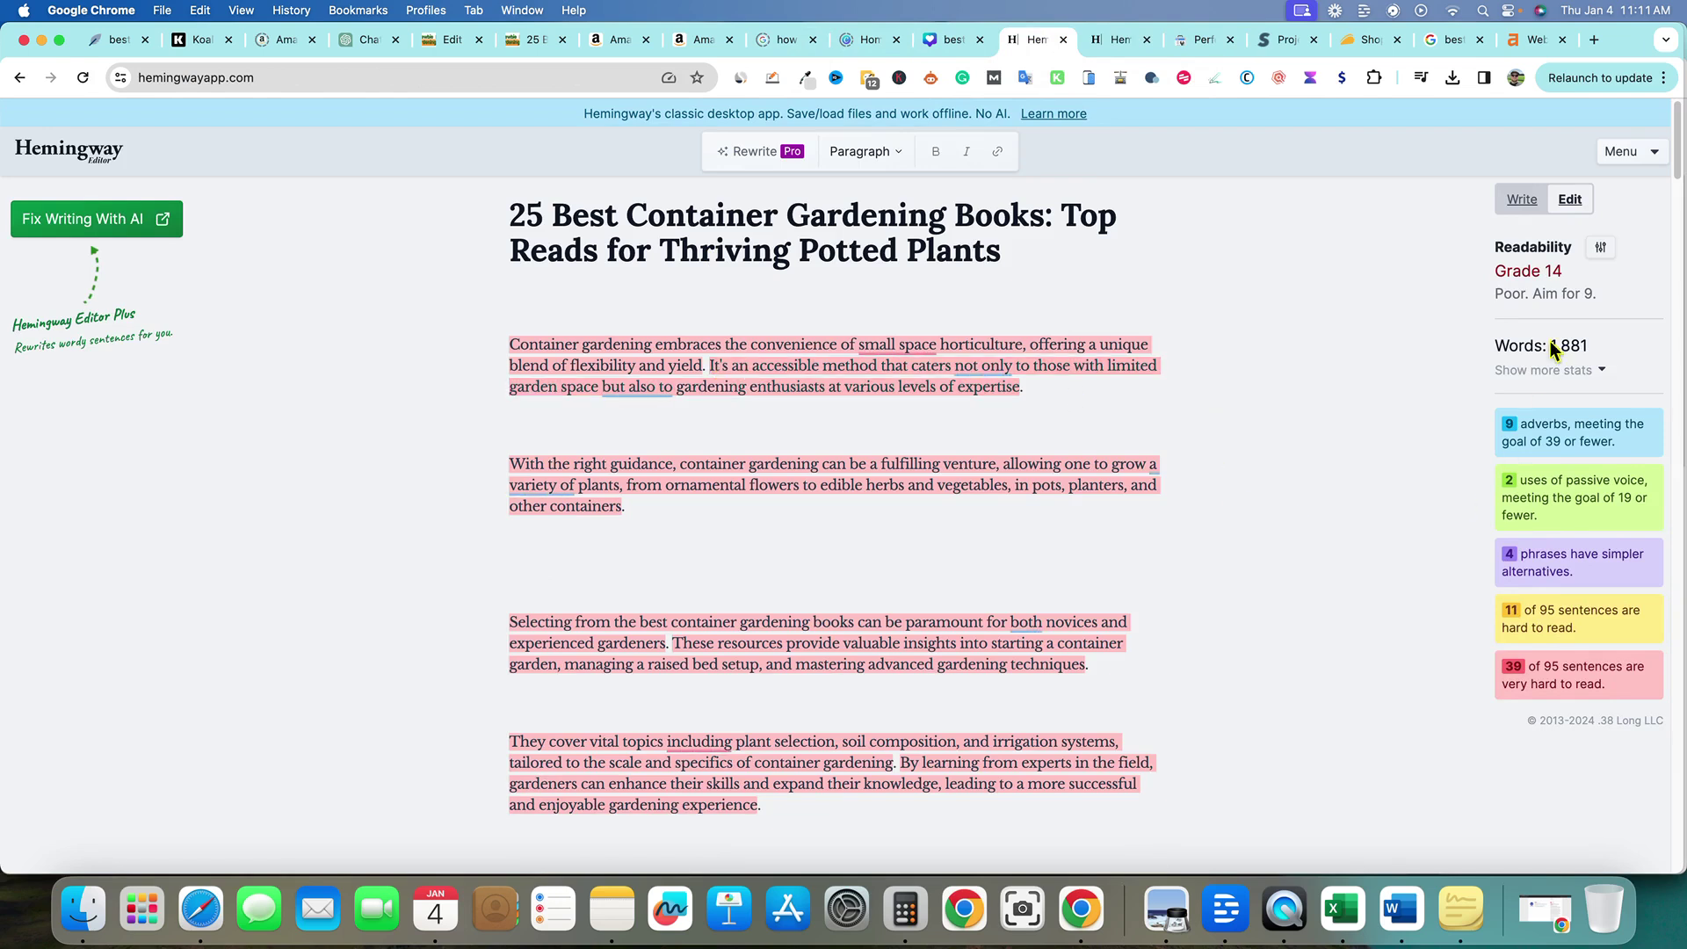
pyautogui.moveTo(1567, 279); pyautogui.dragTo(1495, 271)
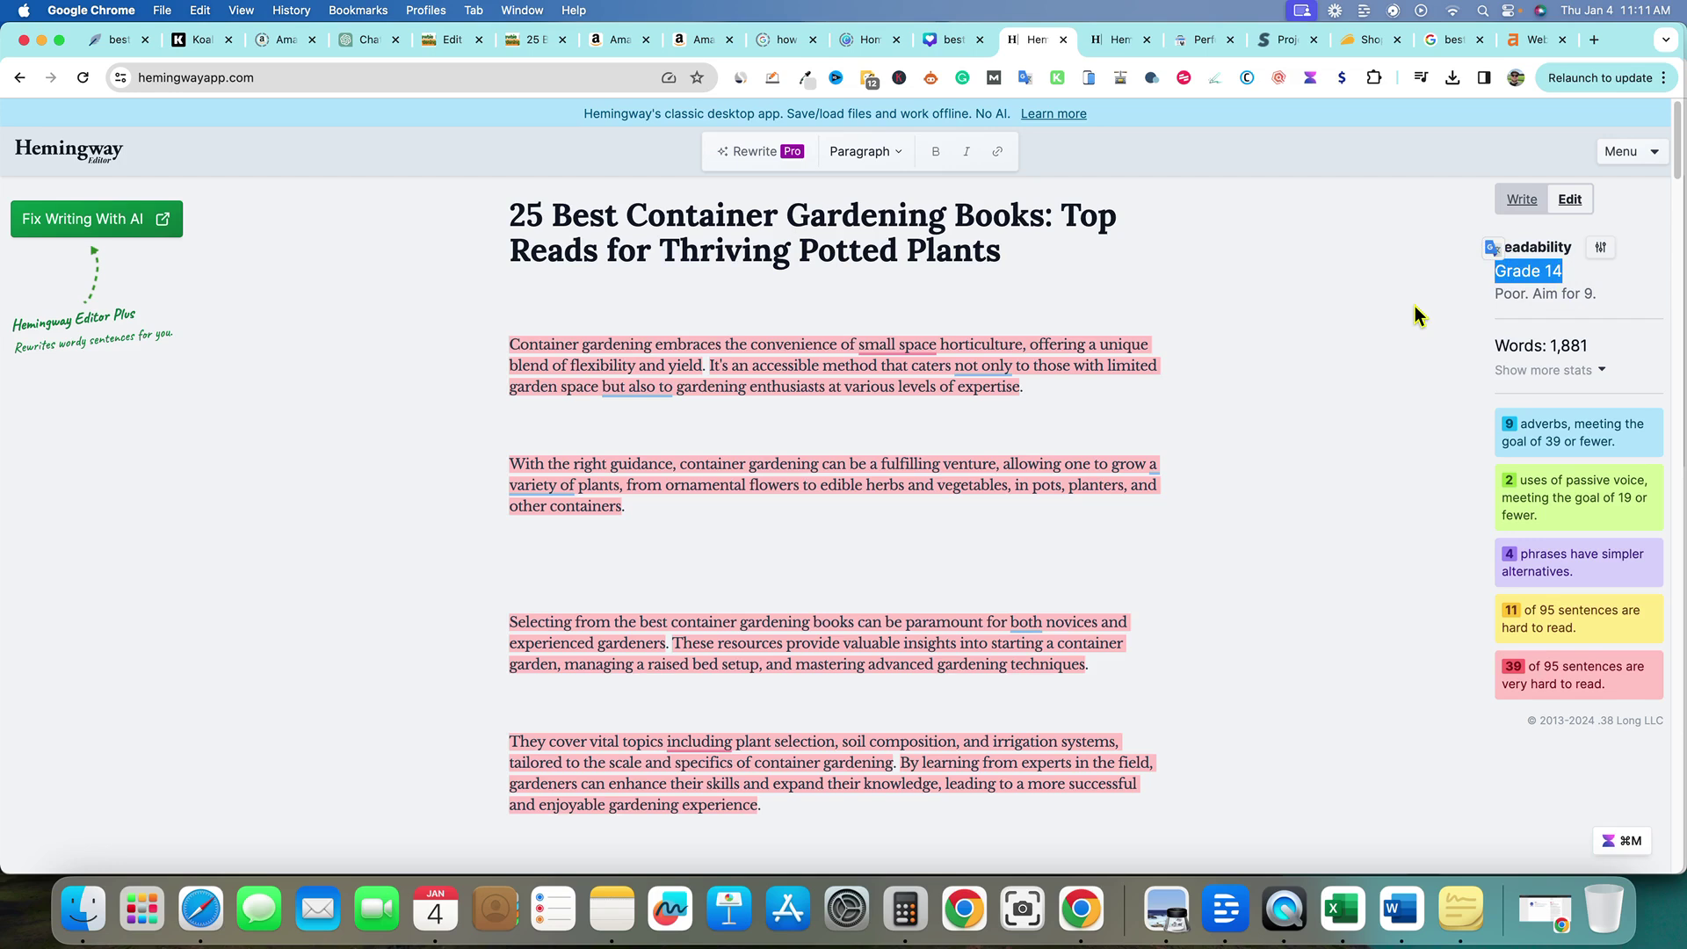
pyautogui.click(1548, 666)
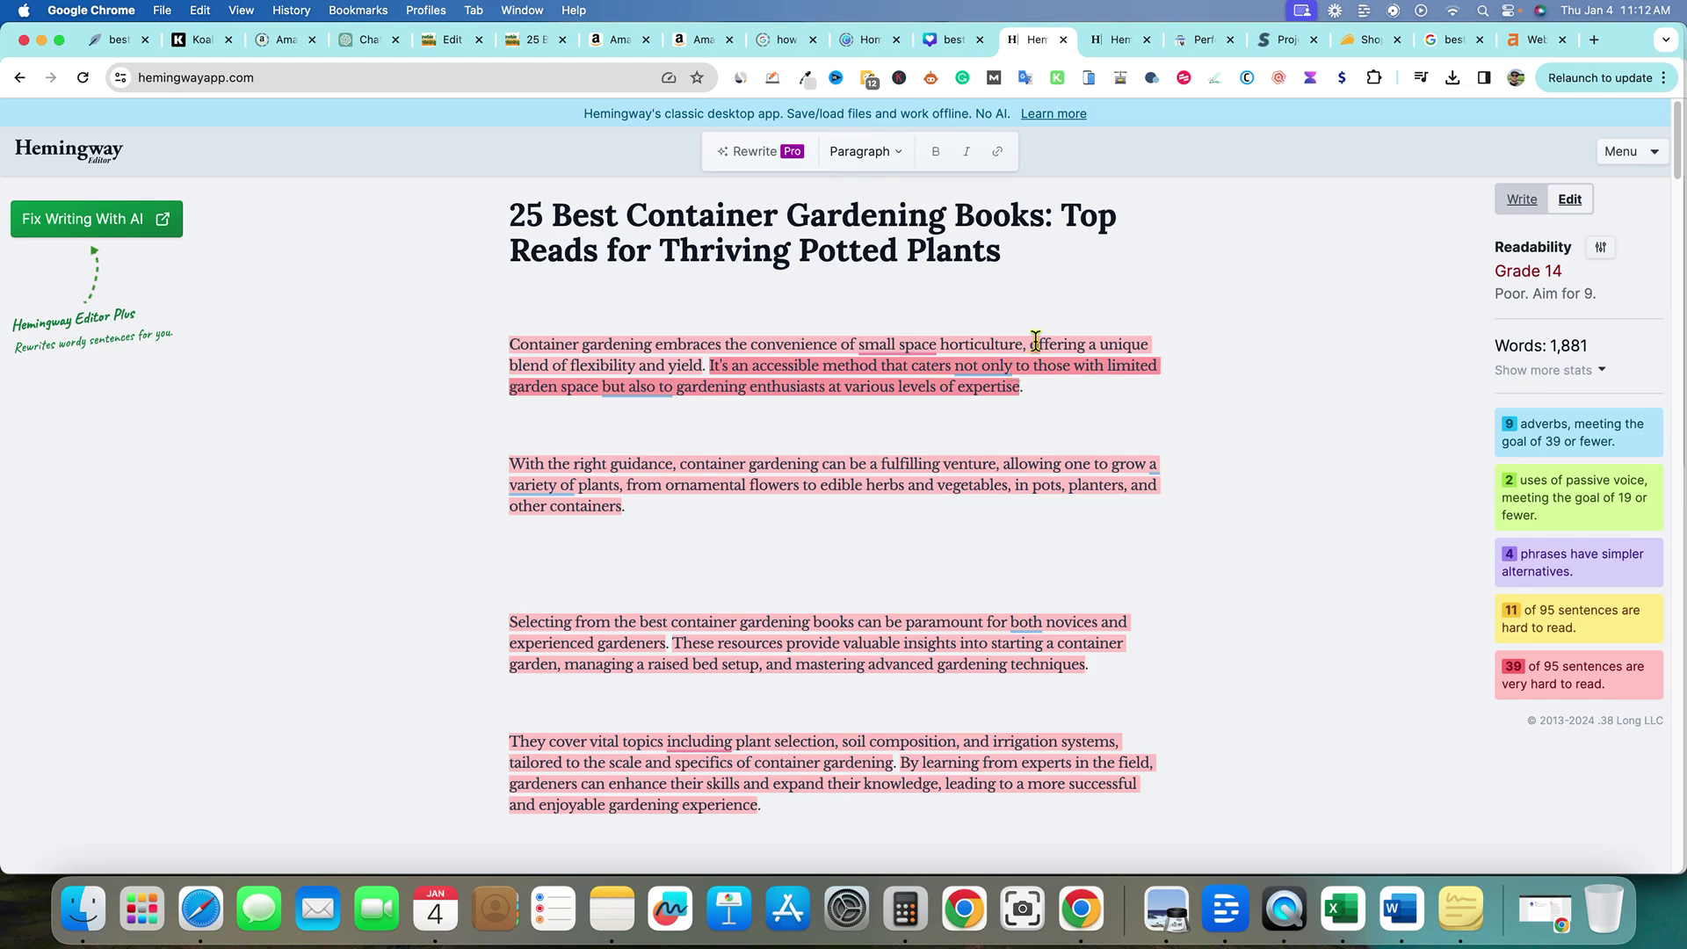
pyautogui.click(796, 429)
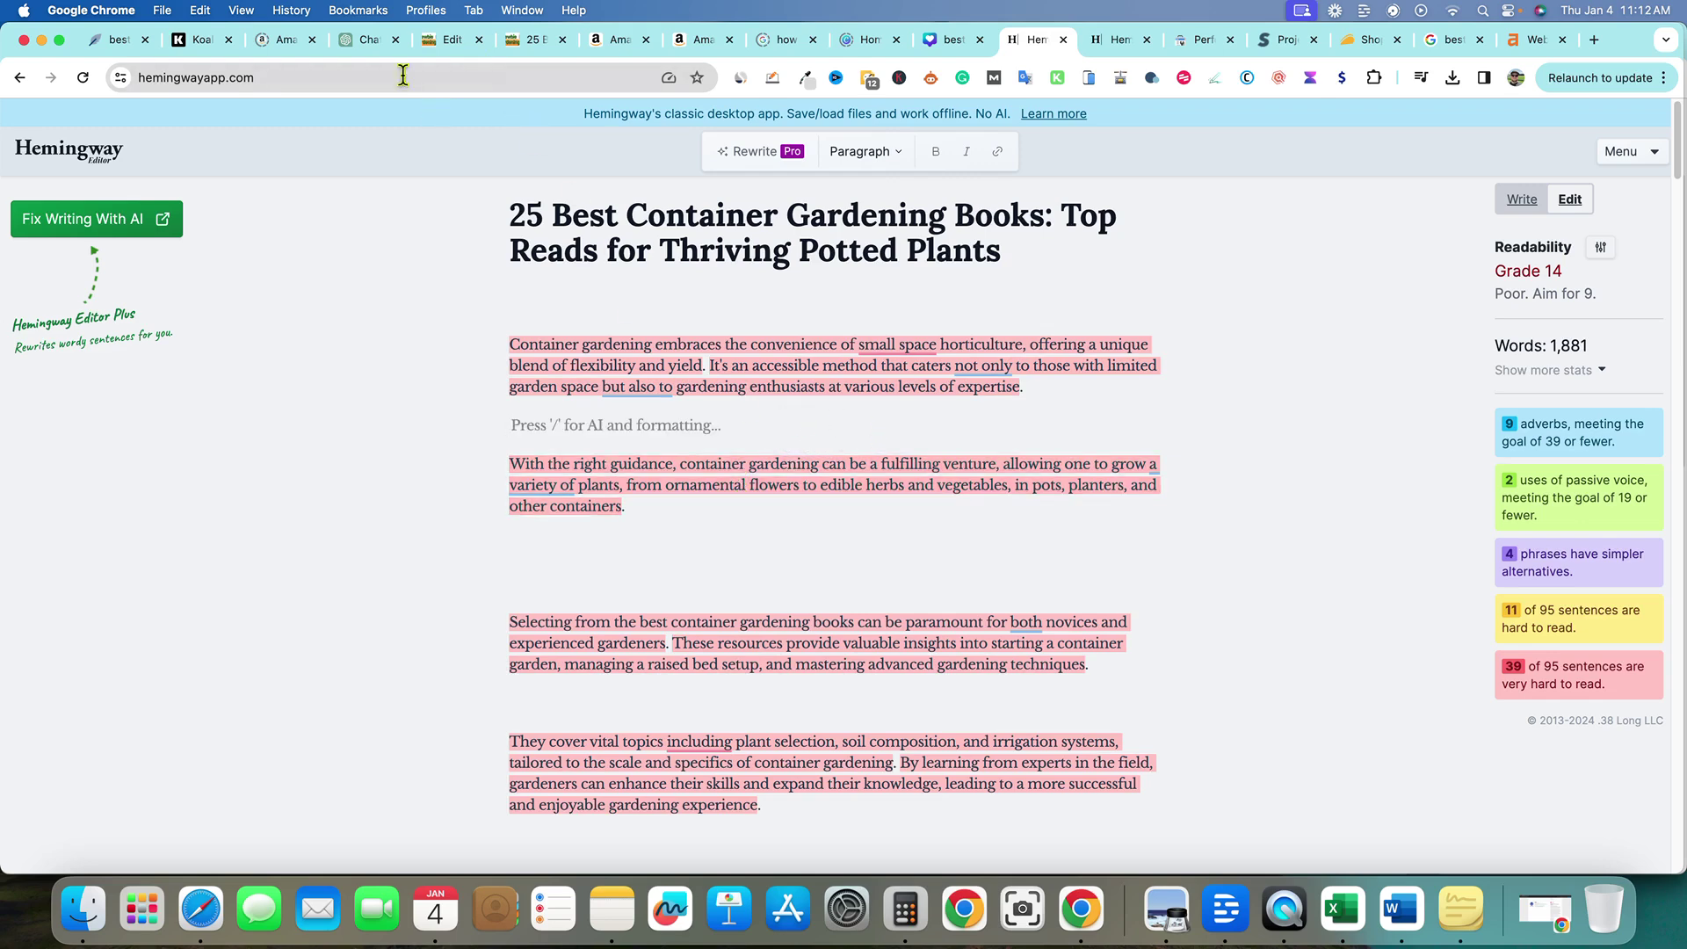
# Return to the live article and highlight its two intro paragraphs.
pyautogui.click(530, 40)
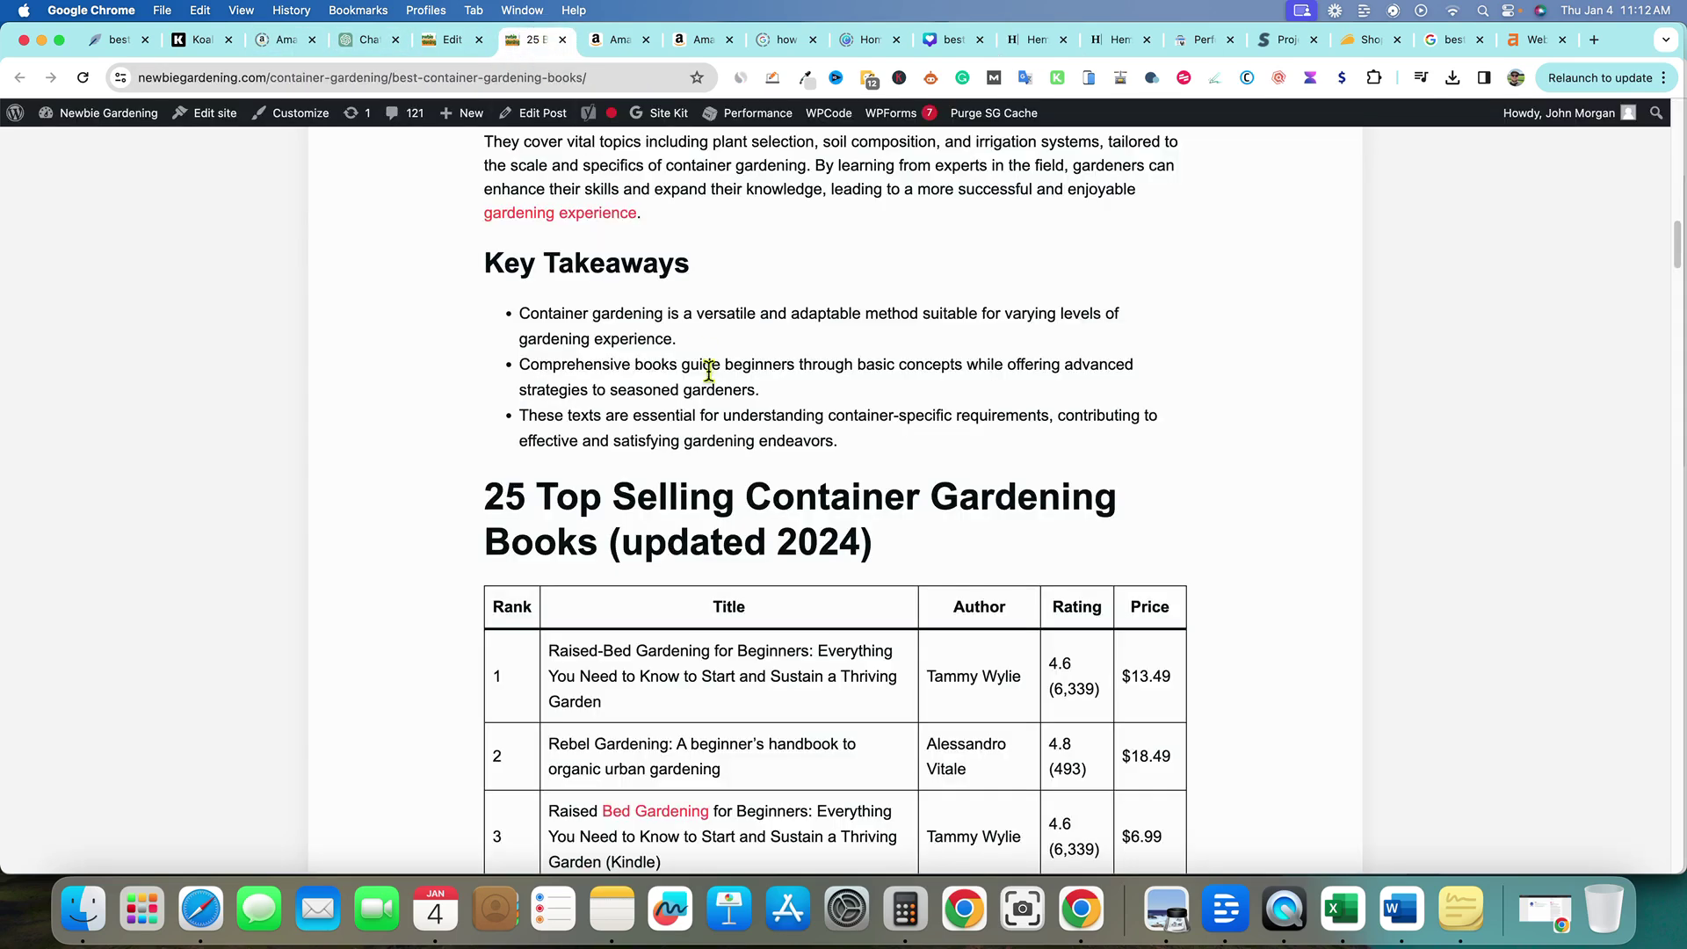
pyautogui.scroll(15, 708, 371)
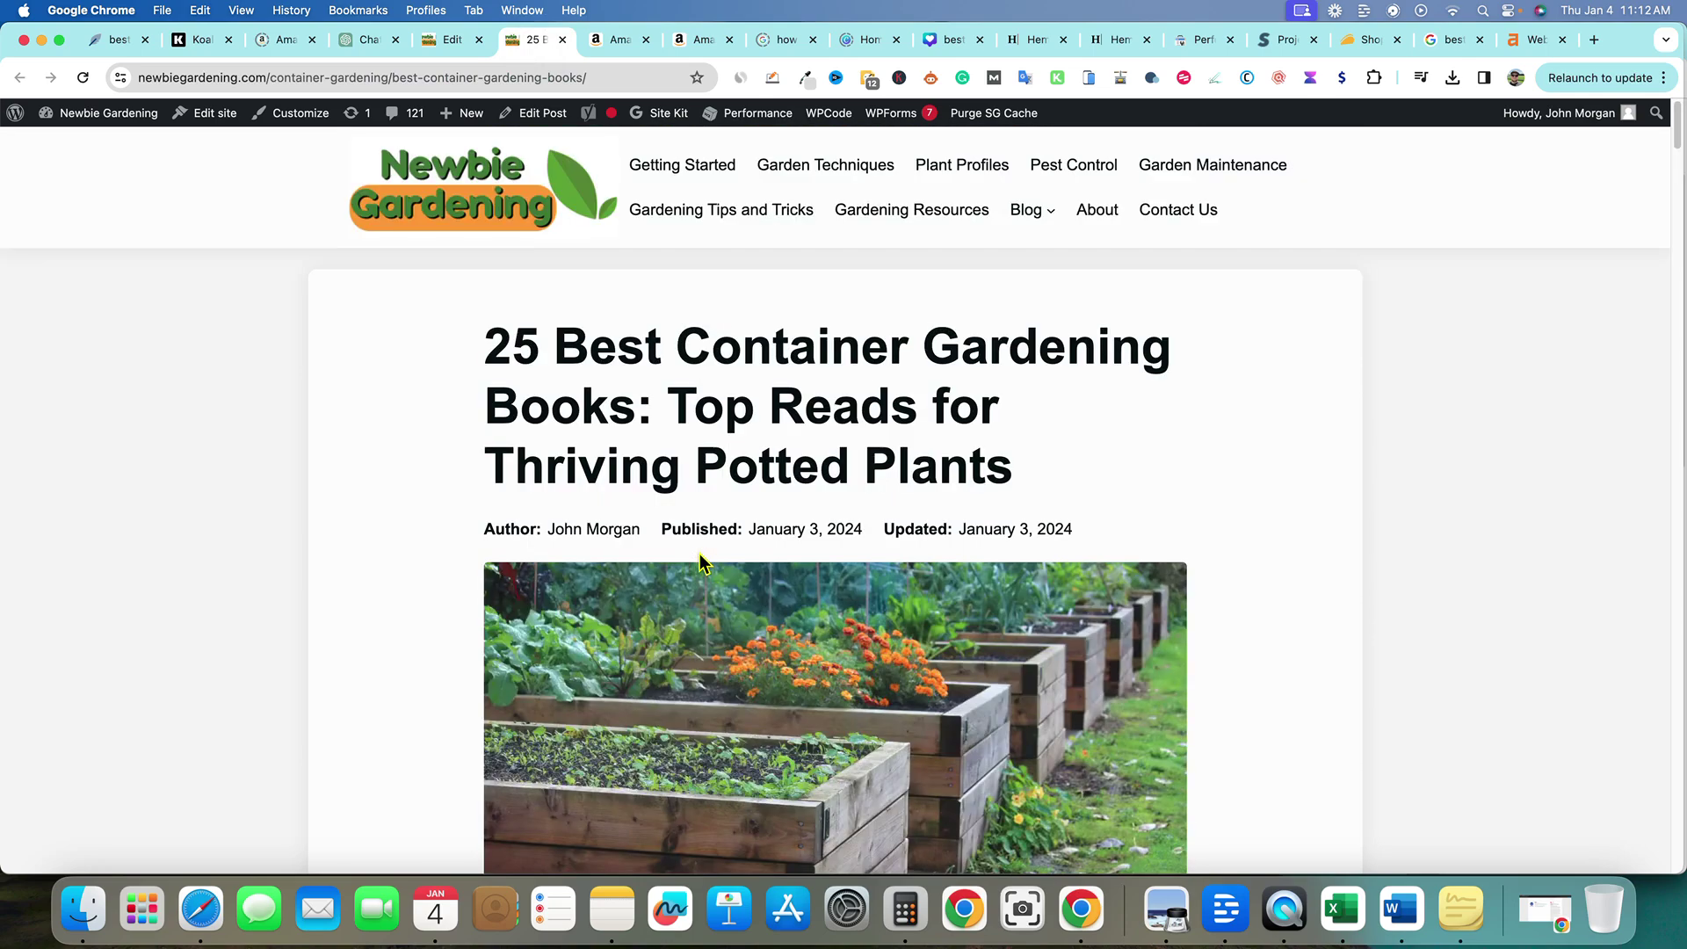
pyautogui.scroll(-6, 700, 554)
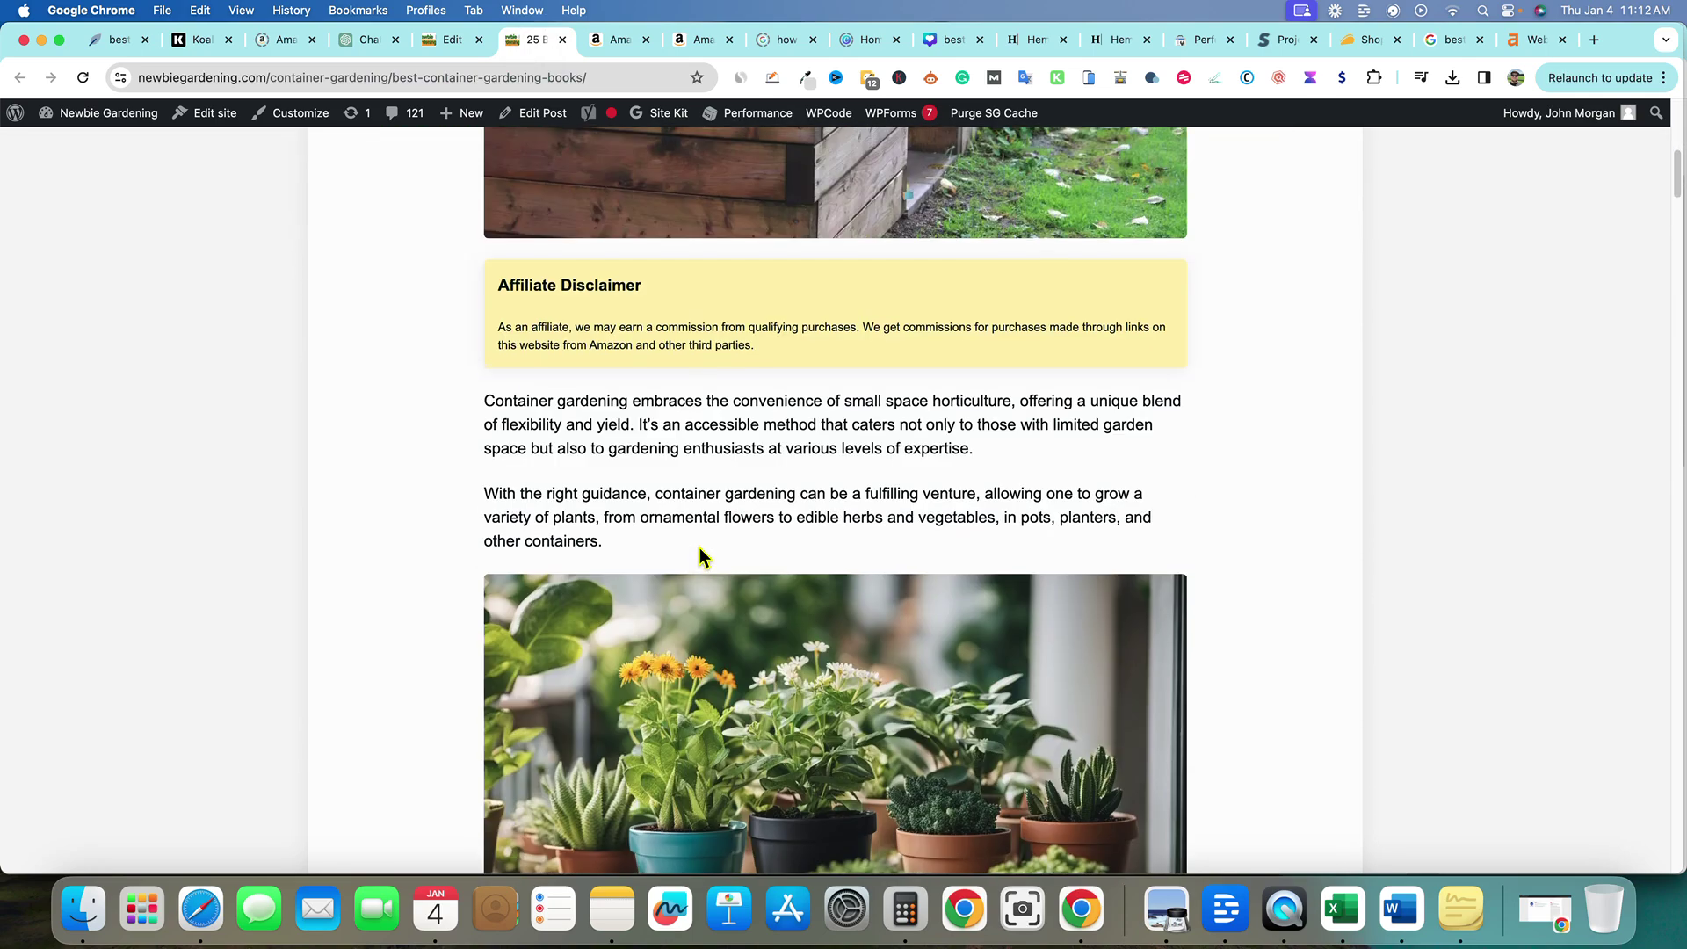
pyautogui.scroll(6, 700, 546)
pyautogui.scroll(-6, 699, 546)
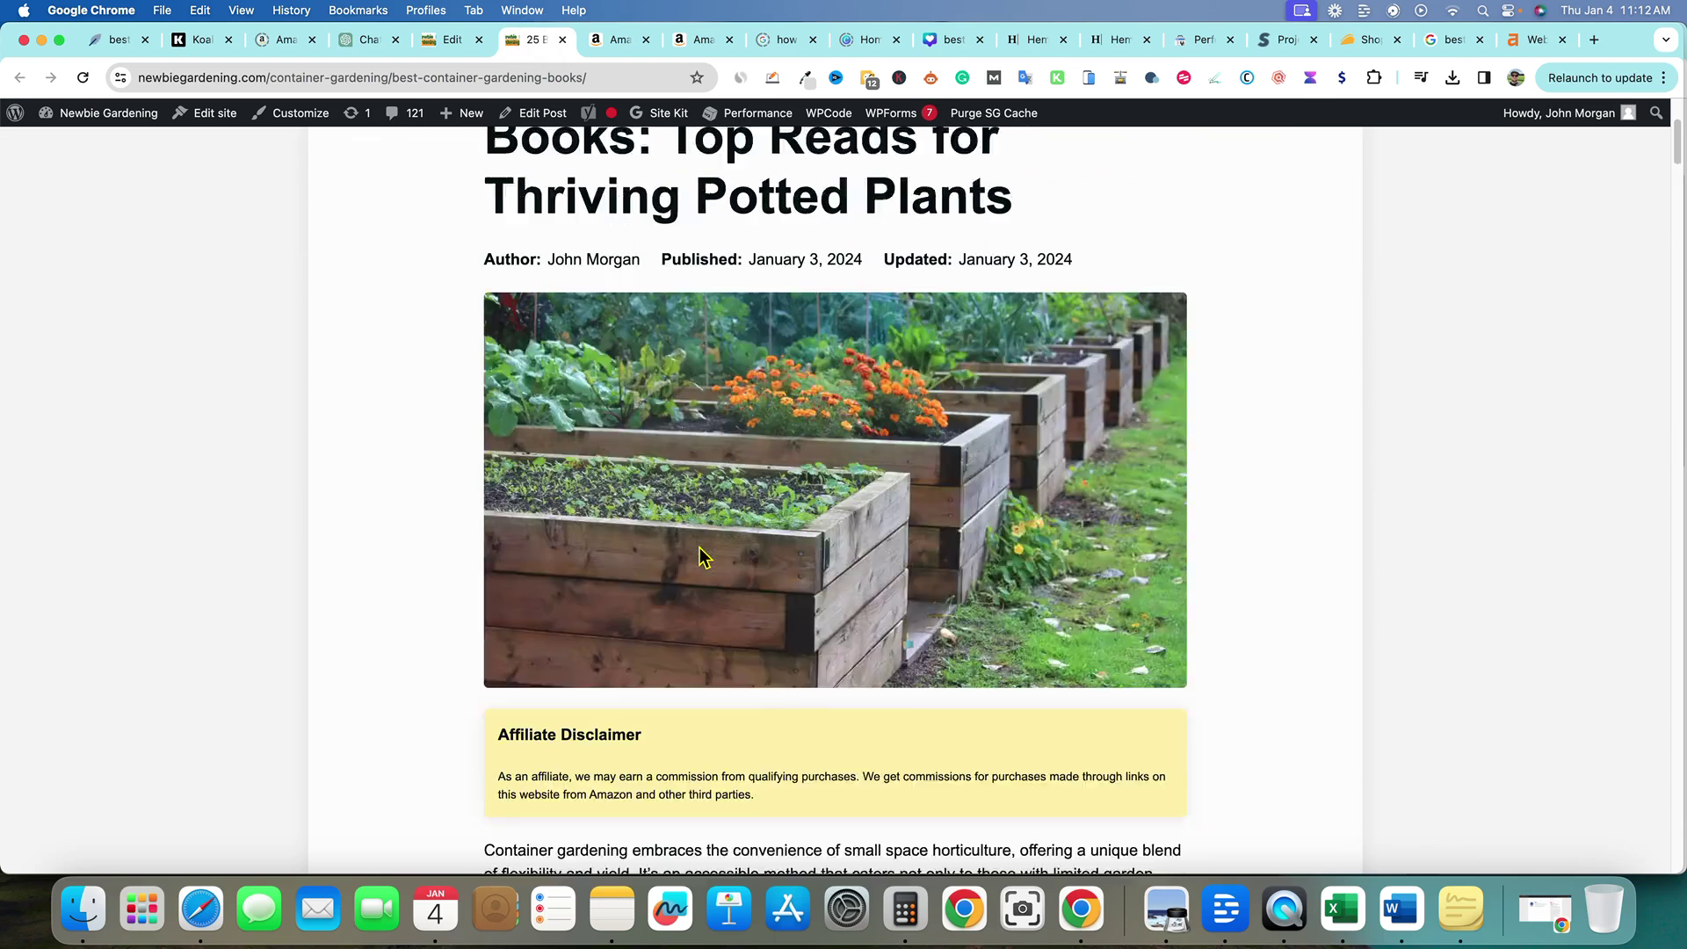
pyautogui.scroll(-1, 700, 546)
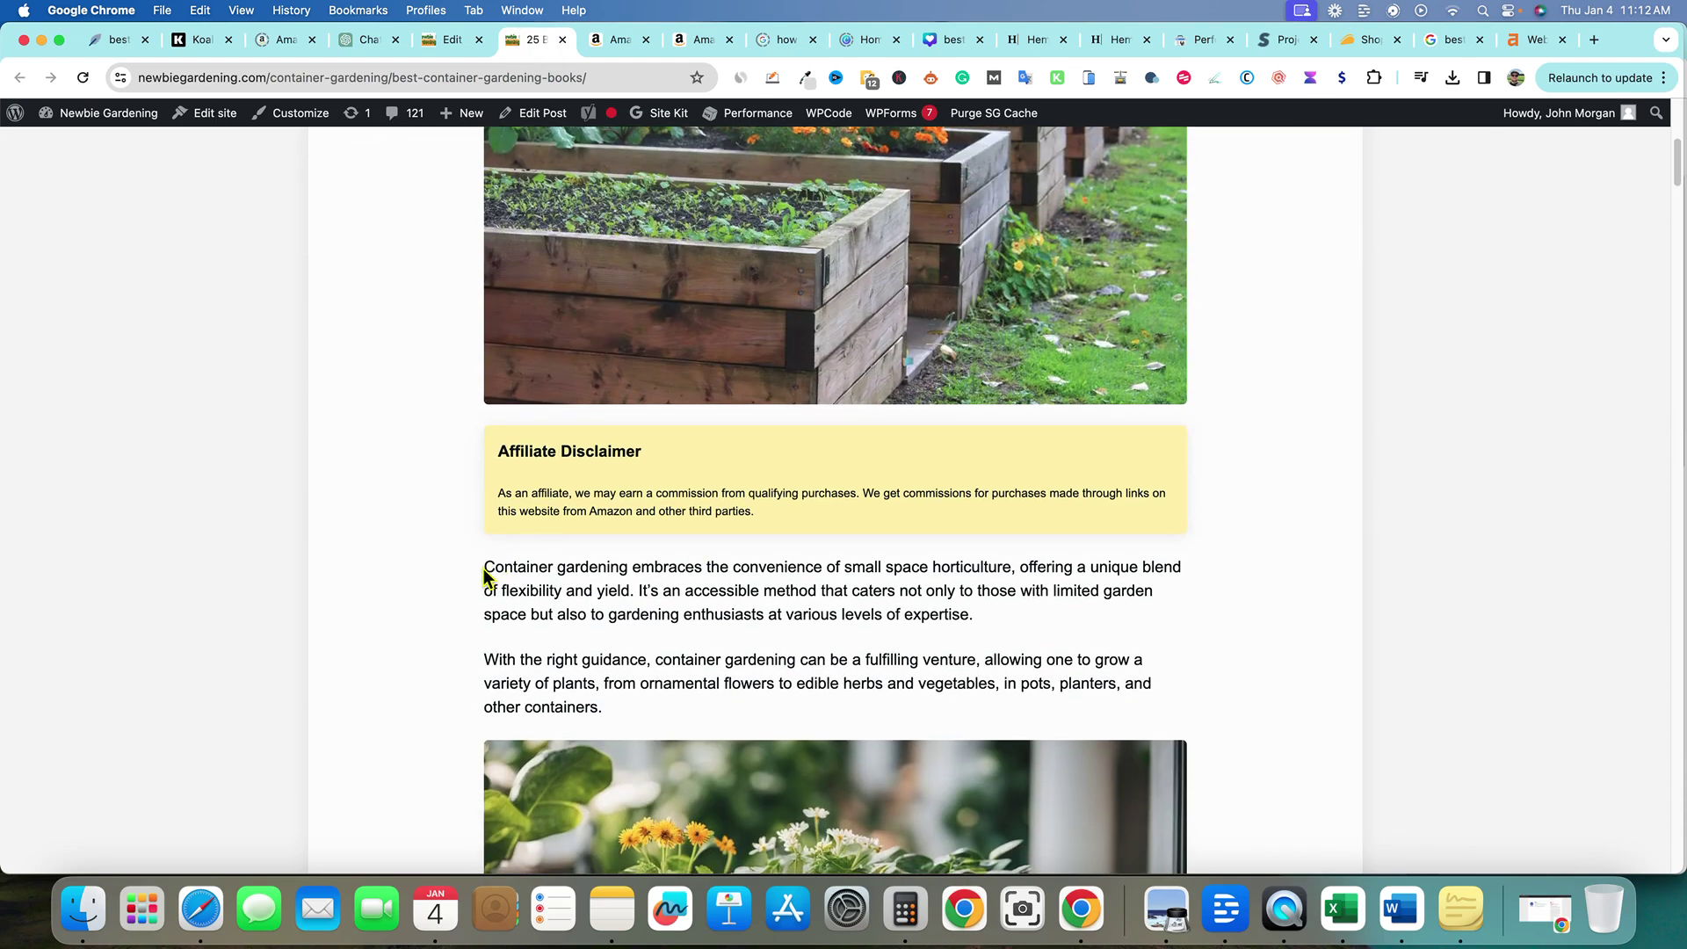
pyautogui.moveTo(484, 571); pyautogui.dragTo(972, 717)
pyautogui.click(1201, 643)
# Highlight the 25 Top Selling heading and book table, then scroll back to the top.
pyautogui.scroll(-10, 1201, 643)
pyautogui.scroll(7, 1200, 644)
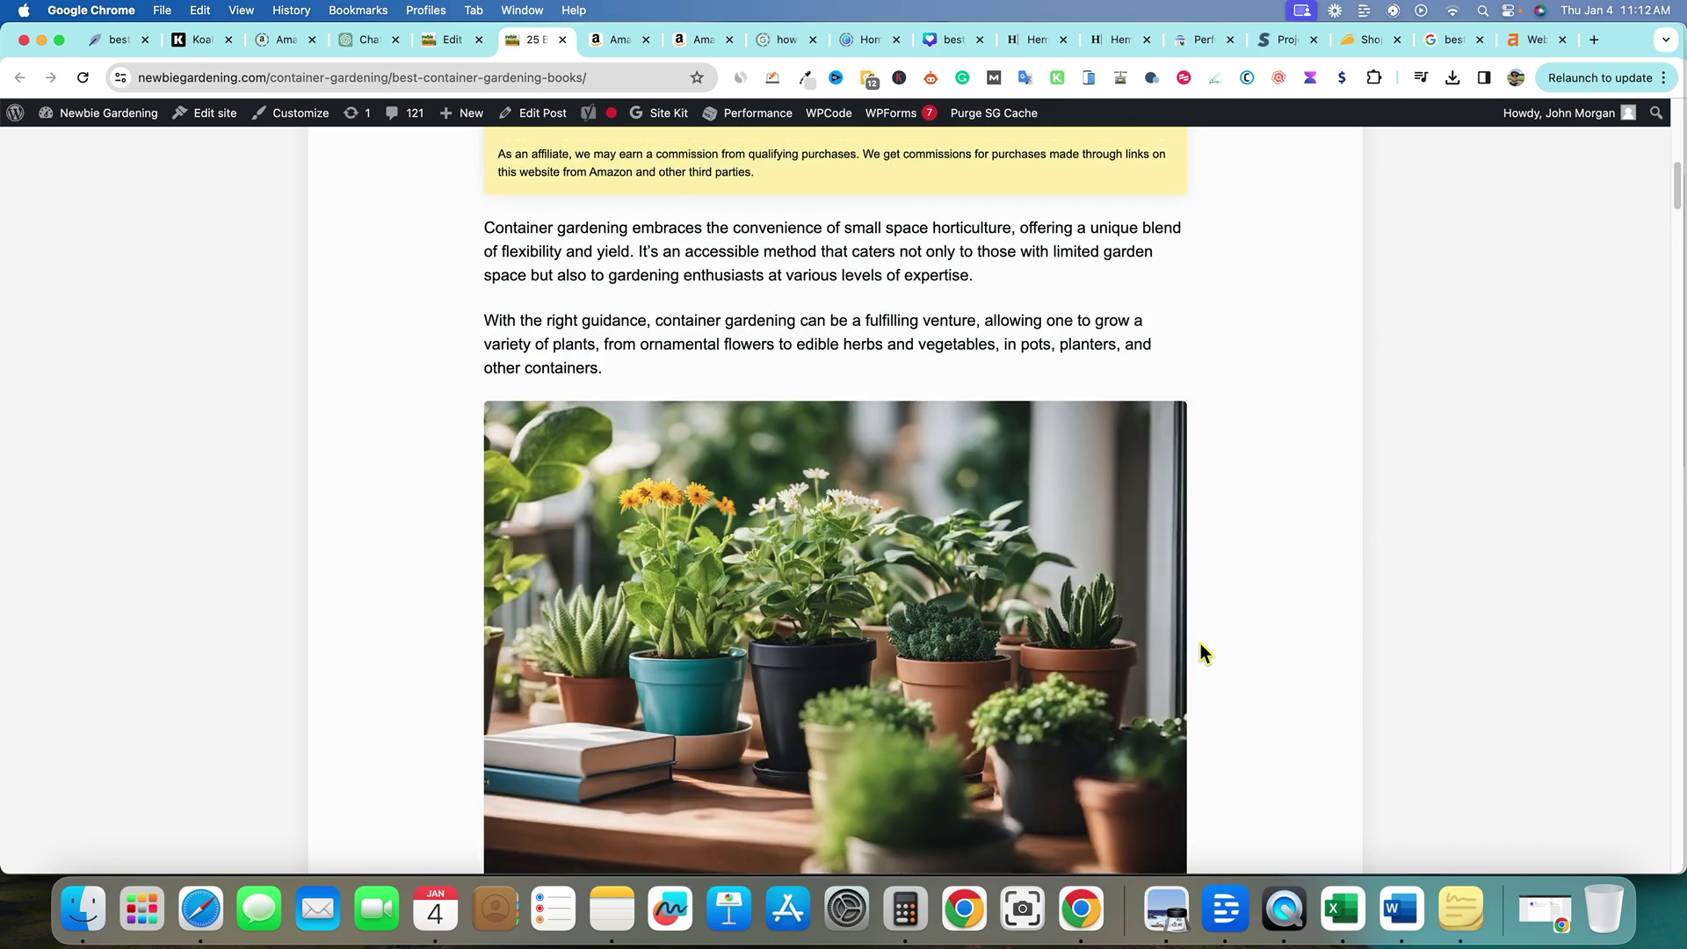
pyautogui.scroll(6, 1201, 644)
pyautogui.scroll(-10, 1200, 644)
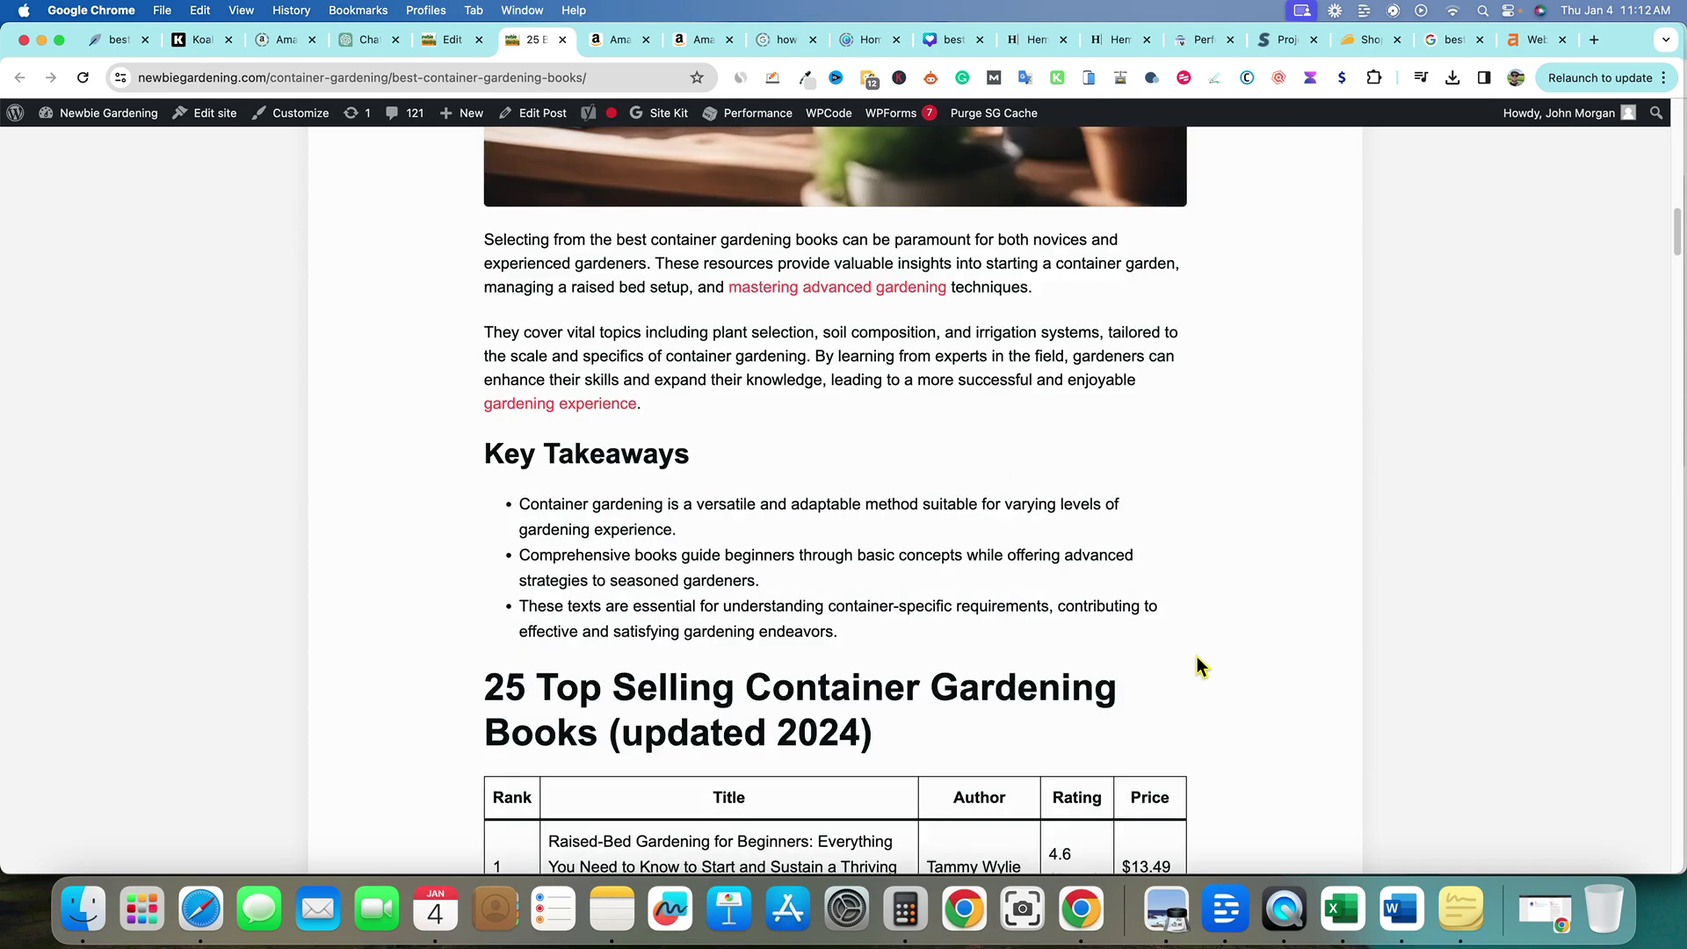
pyautogui.scroll(-8, 1198, 657)
pyautogui.scroll(5, 1029, 614)
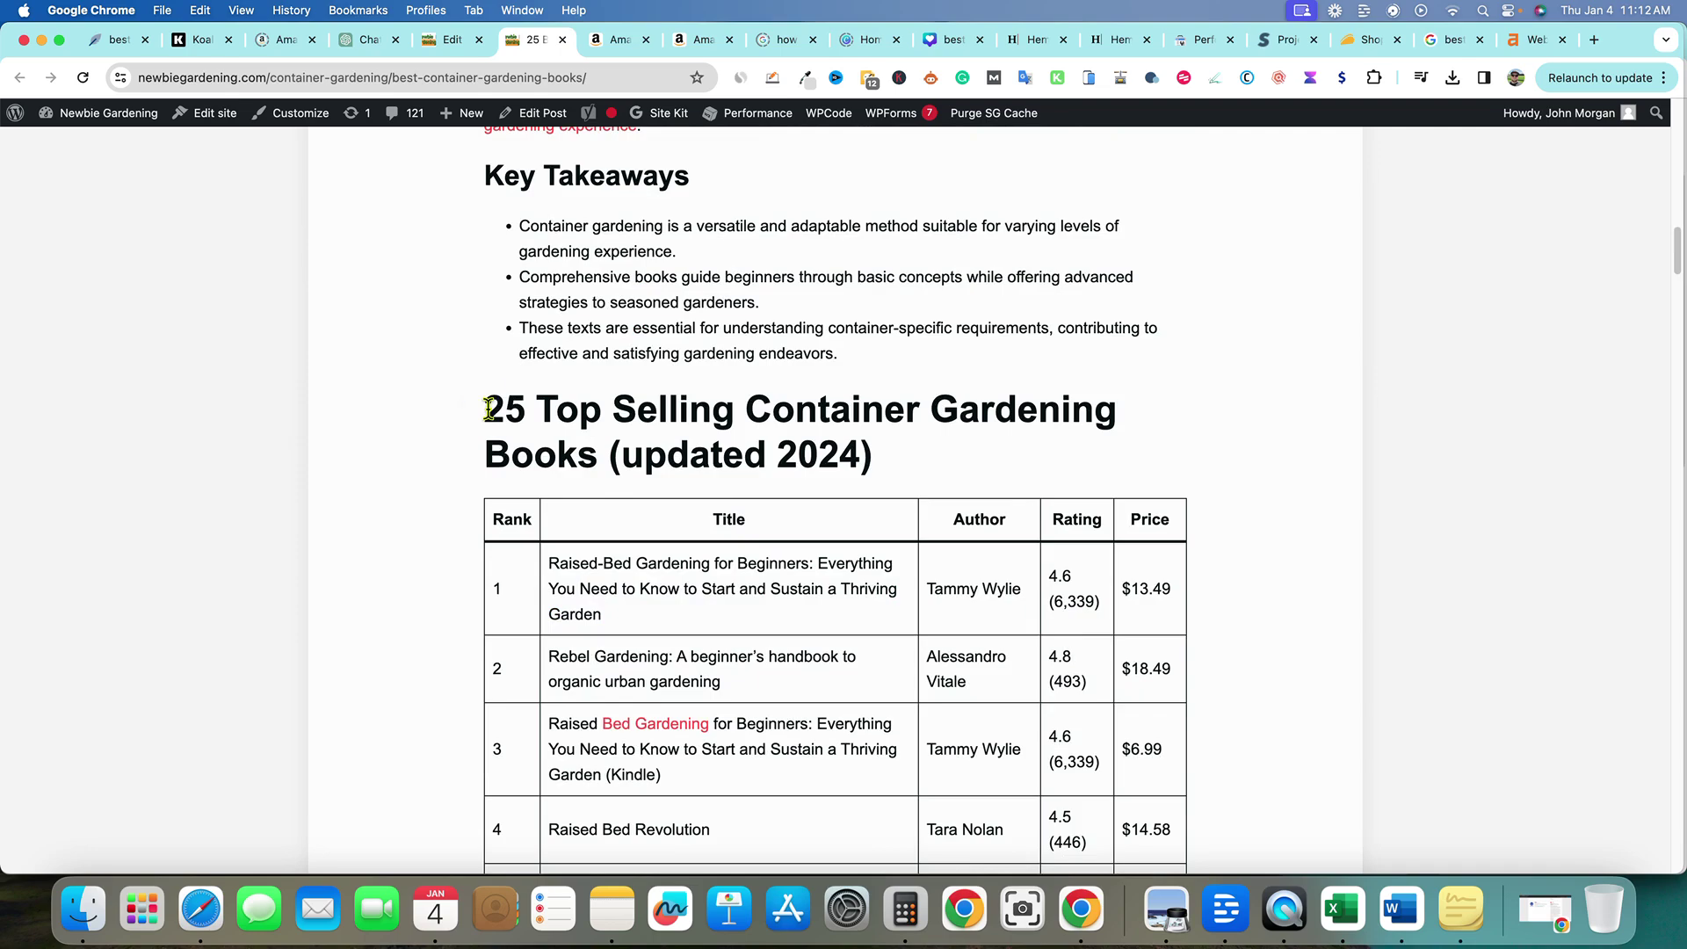
pyautogui.moveTo(489, 409); pyautogui.dragTo(1175, 648)
pyautogui.click(1233, 607)
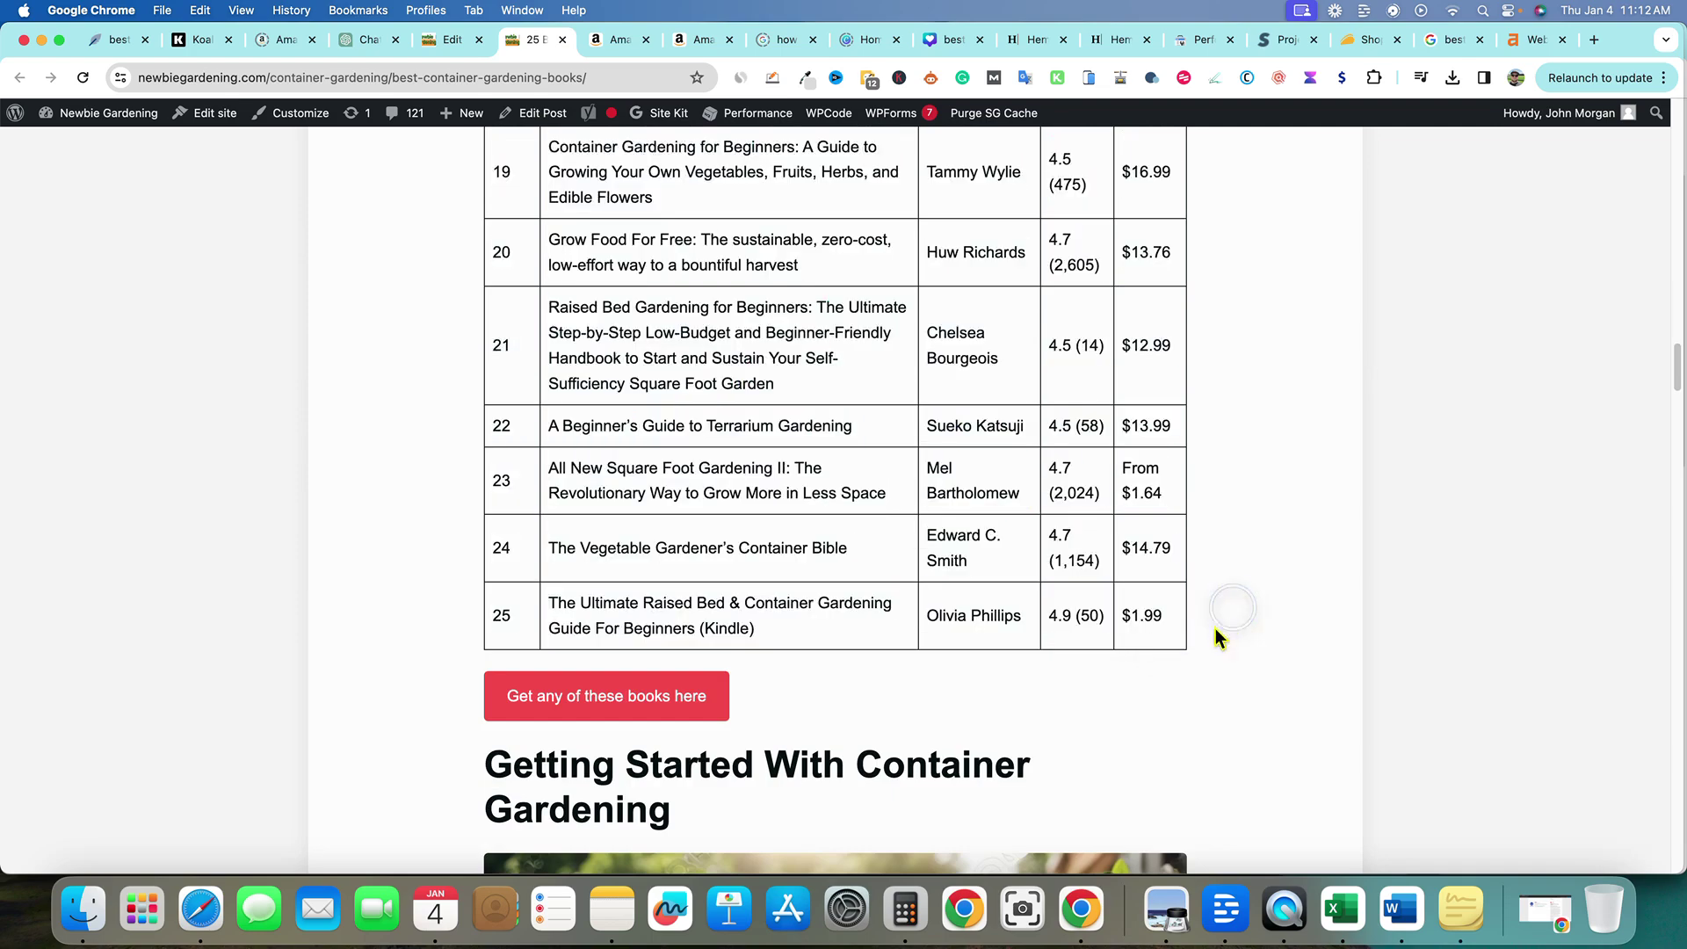
pyautogui.scroll(20, 1161, 629)
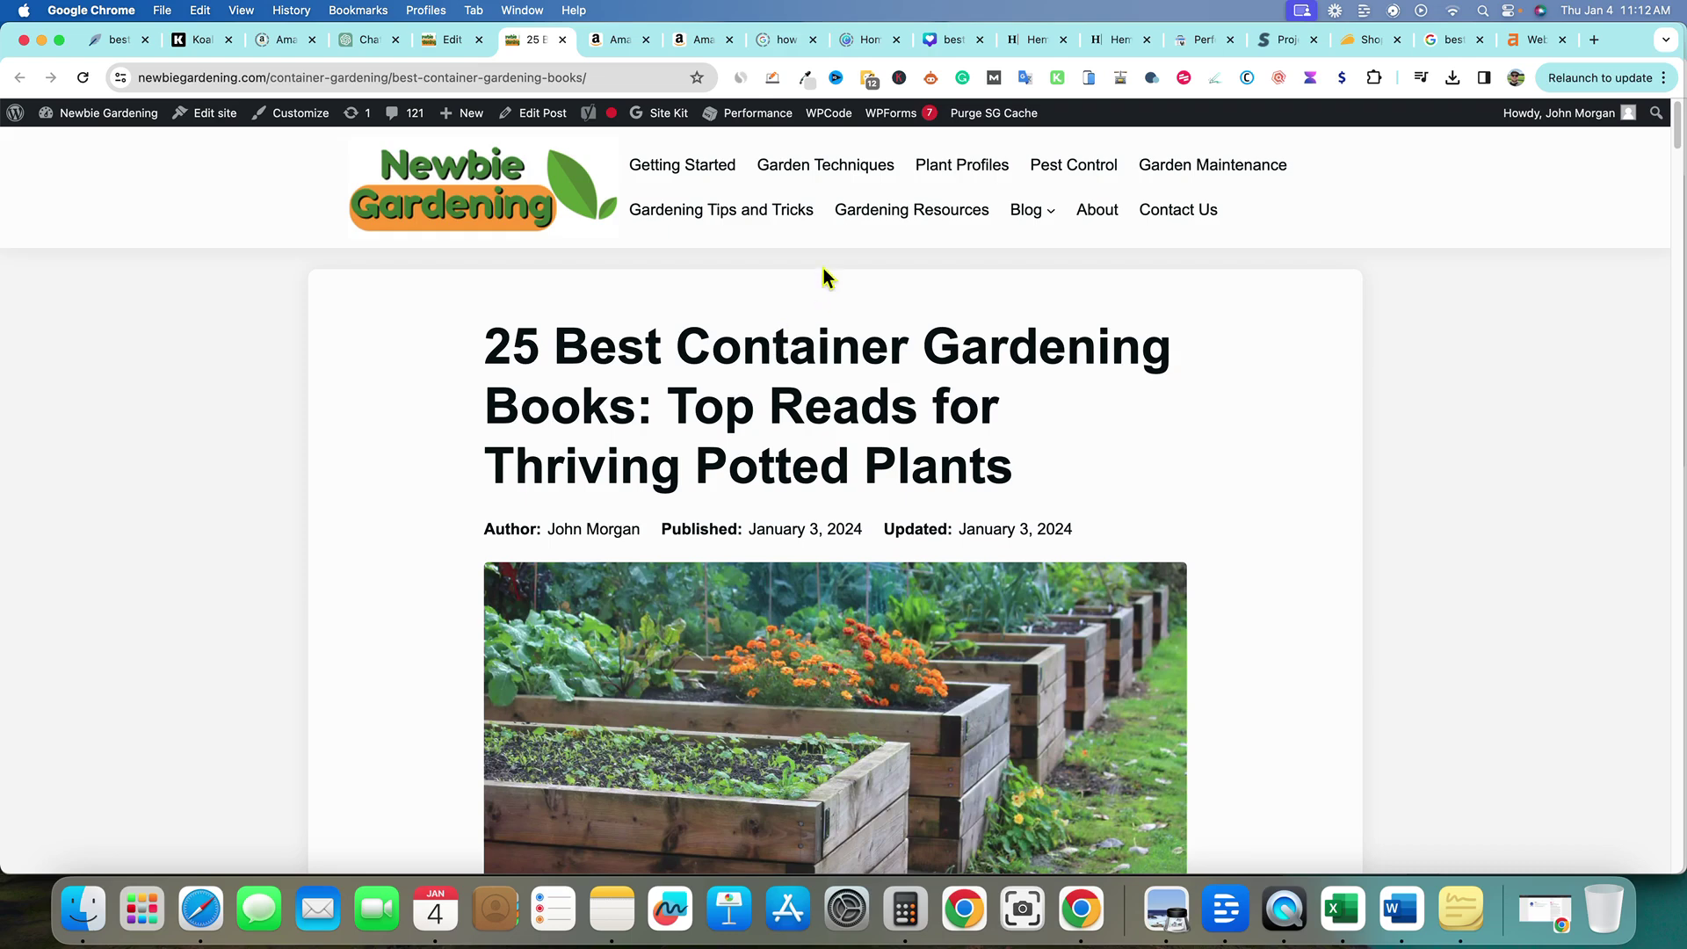
# In the Excel keyword sheet, inspect cells I30, A30, I7 and I1, including Hemingway score 14.
pyautogui.click(1343, 907)
pyautogui.scroll(3, 976, 345)
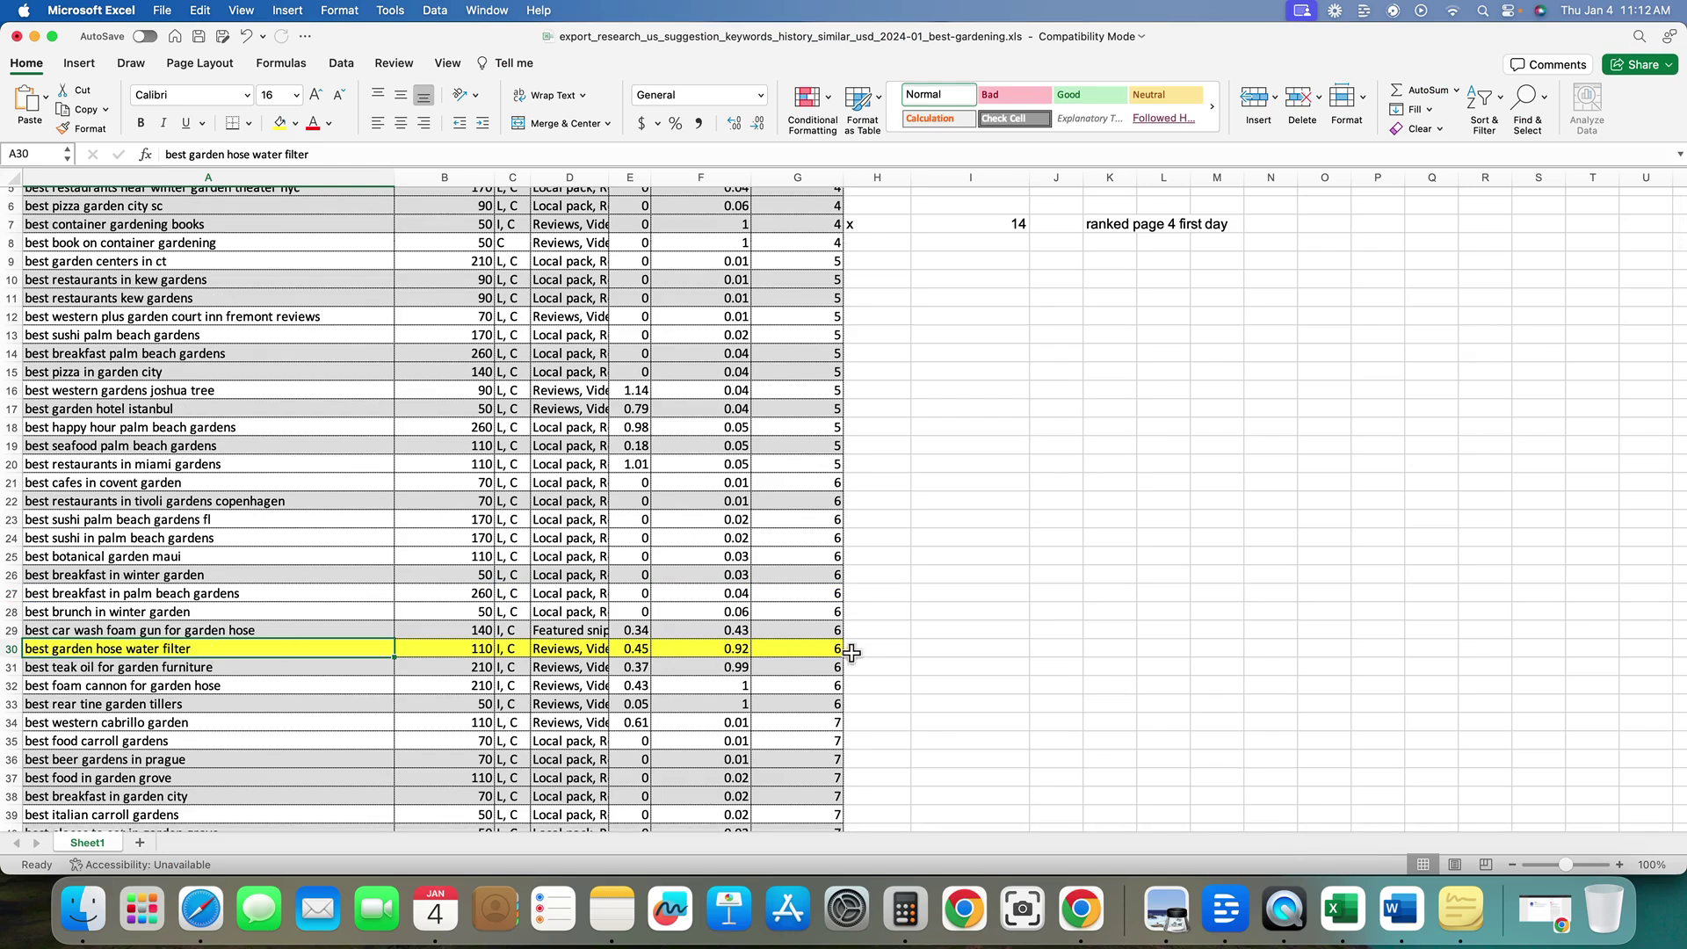
pyautogui.click(914, 646)
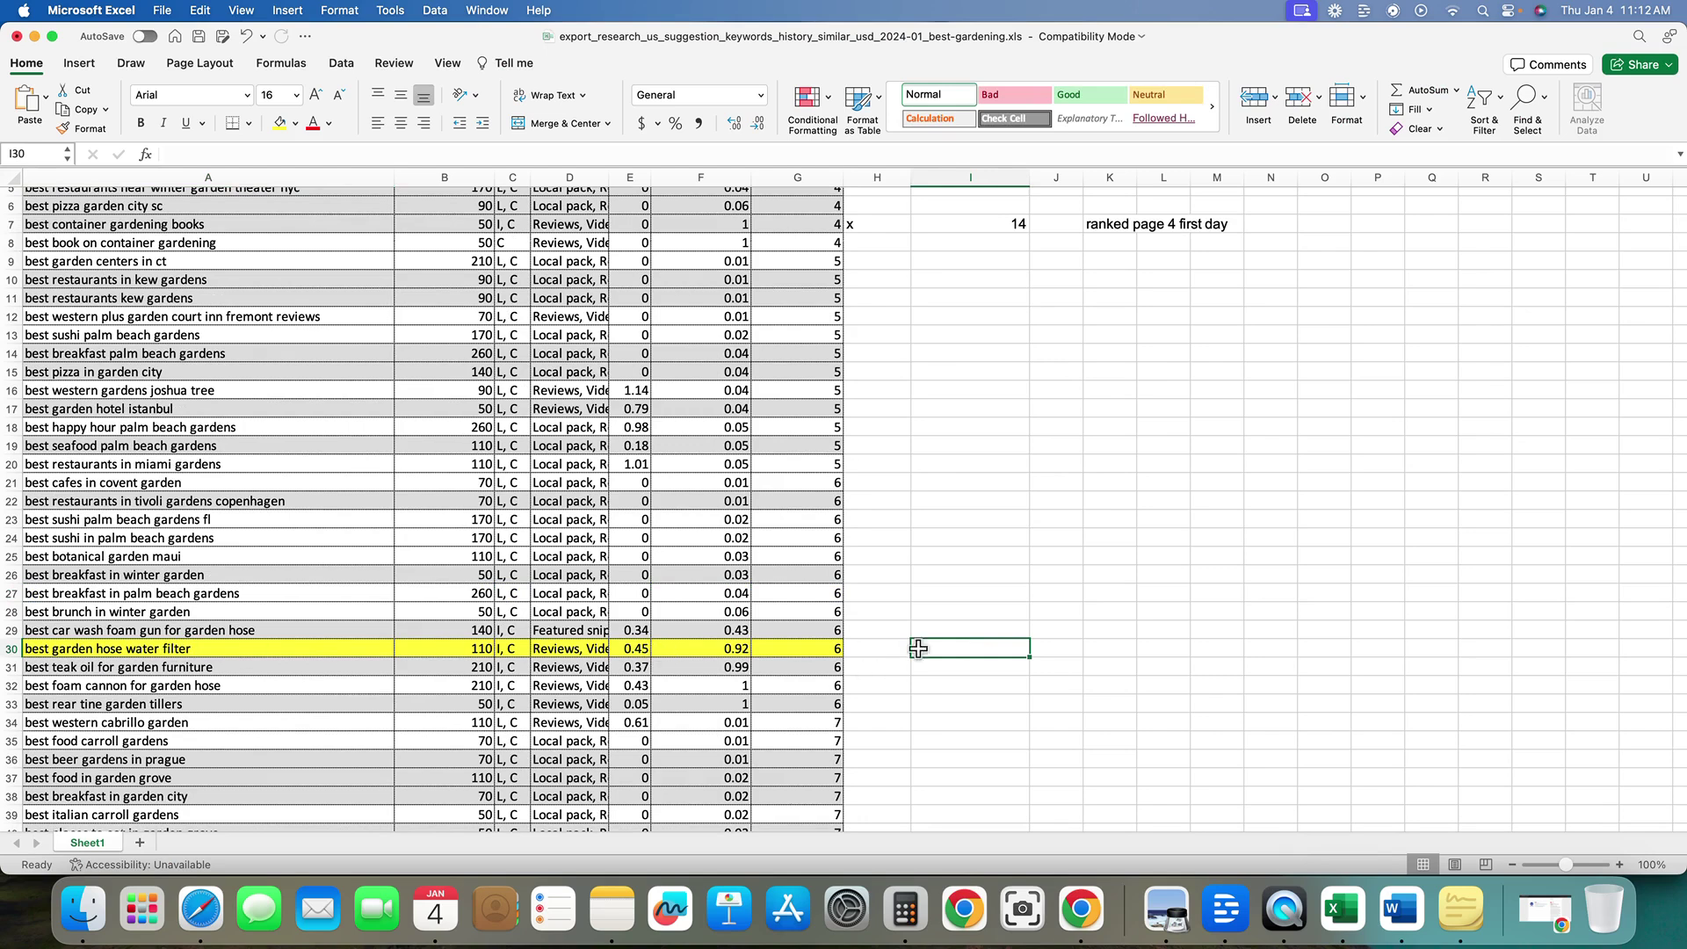
pyautogui.scroll(1, 976, 646)
pyautogui.scroll(1, 978, 637)
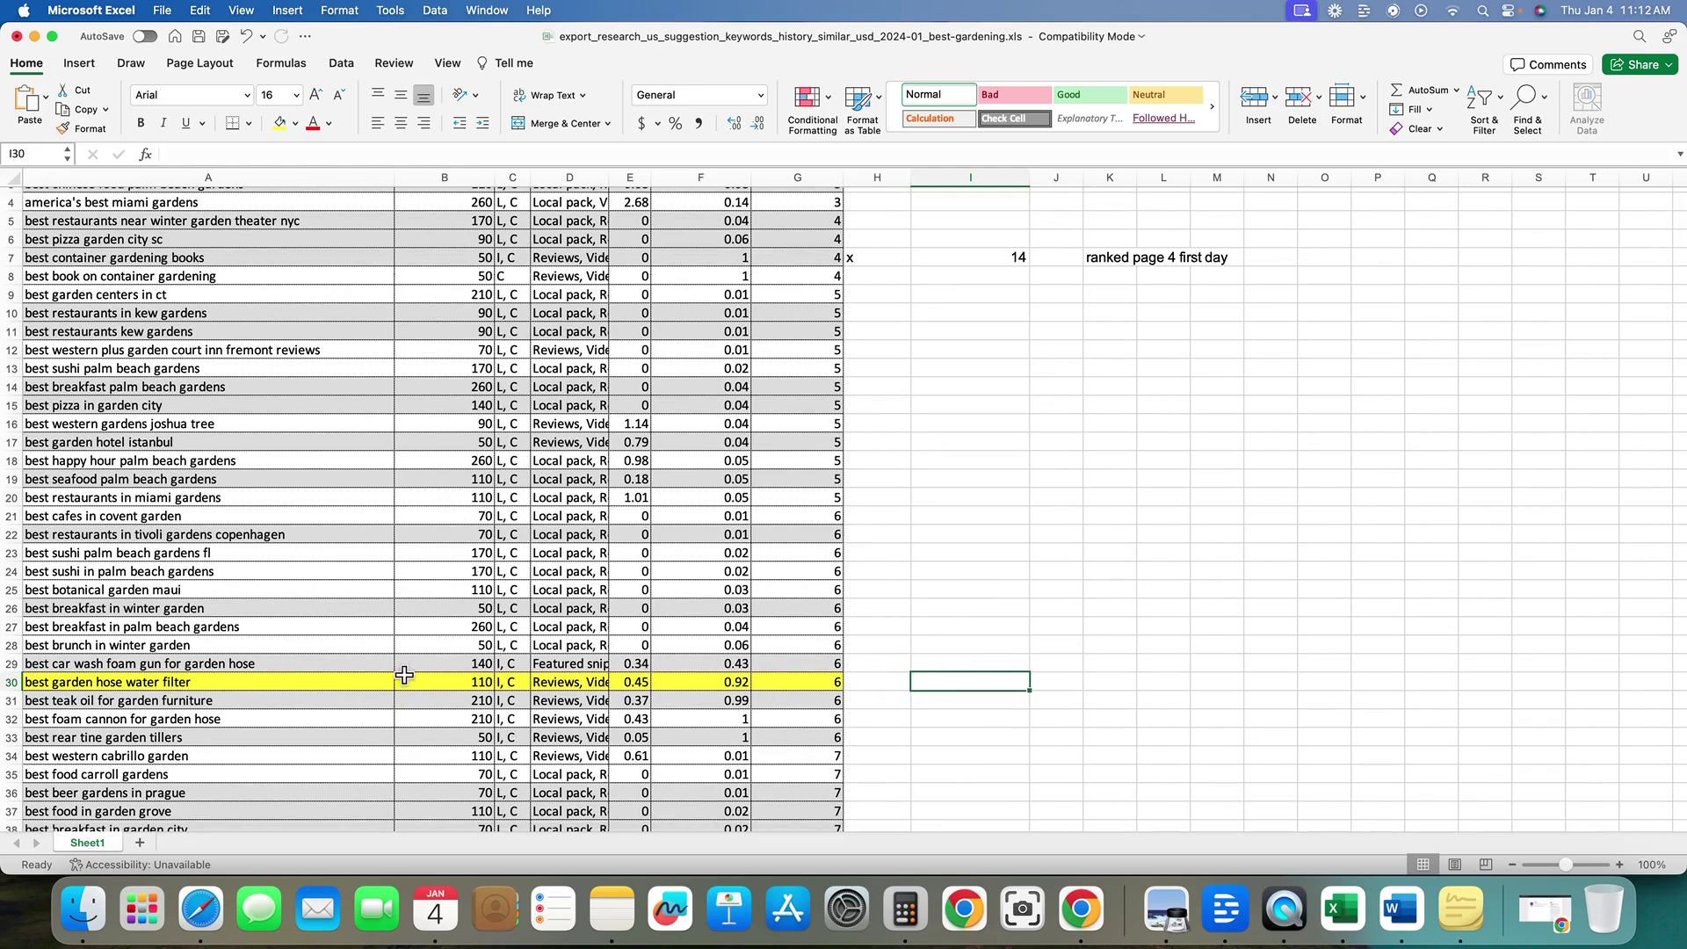
pyautogui.click(339, 689)
pyautogui.scroll(1, 1081, 583)
pyautogui.scroll(2, 1082, 582)
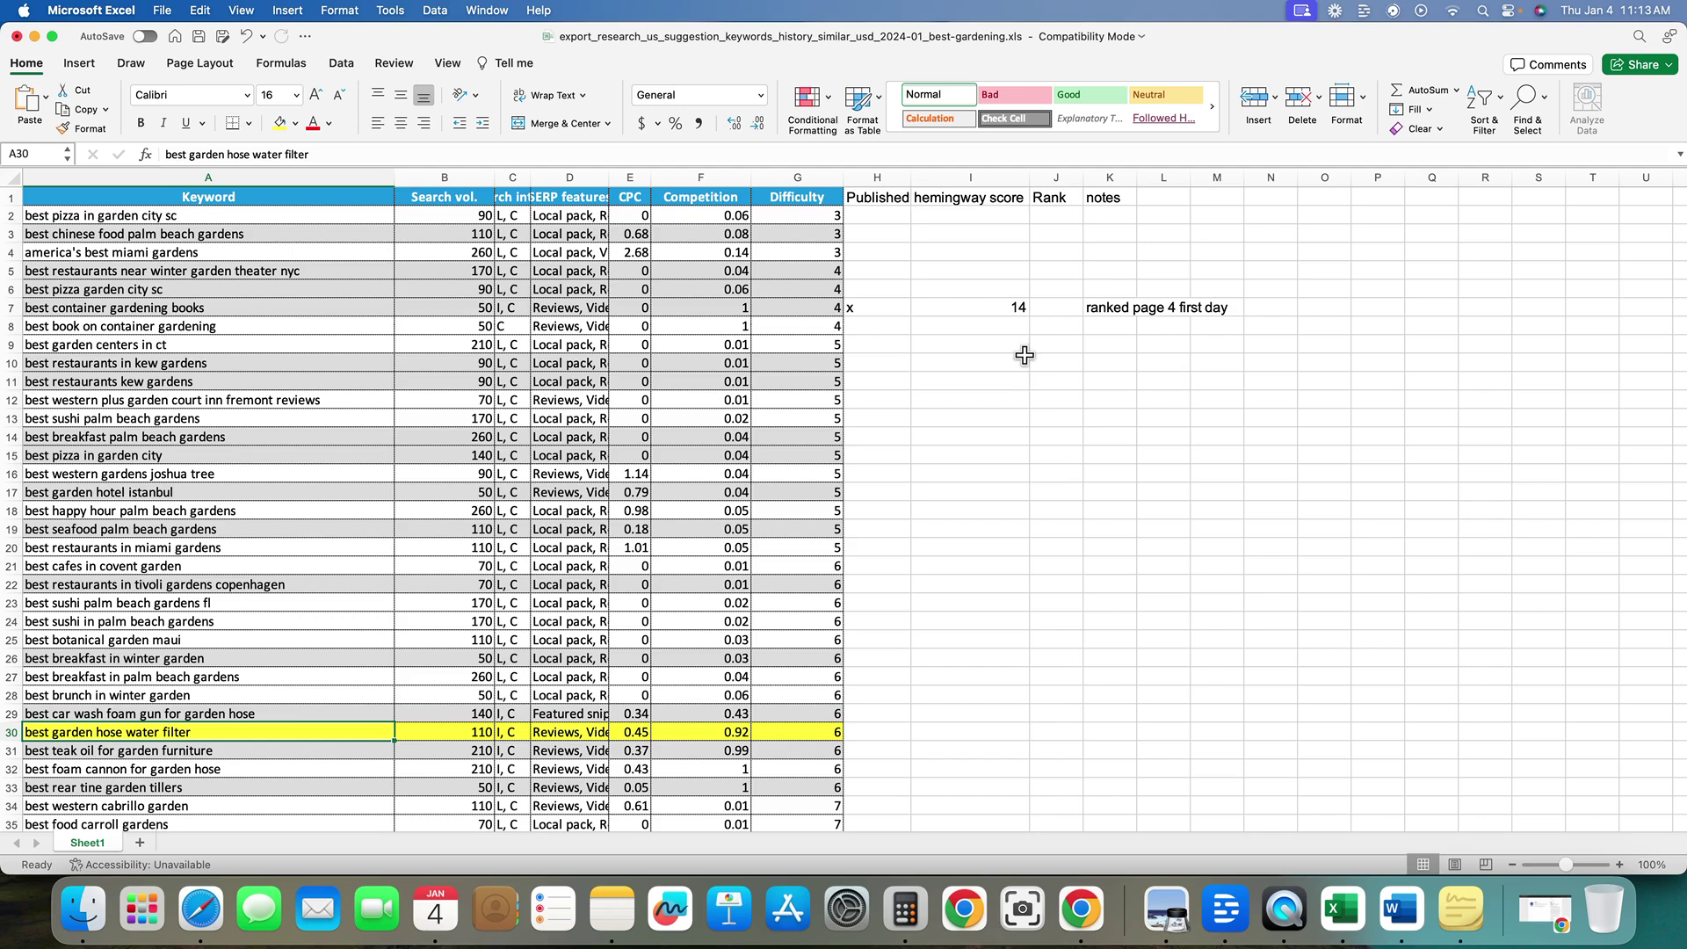
pyautogui.click(1013, 309)
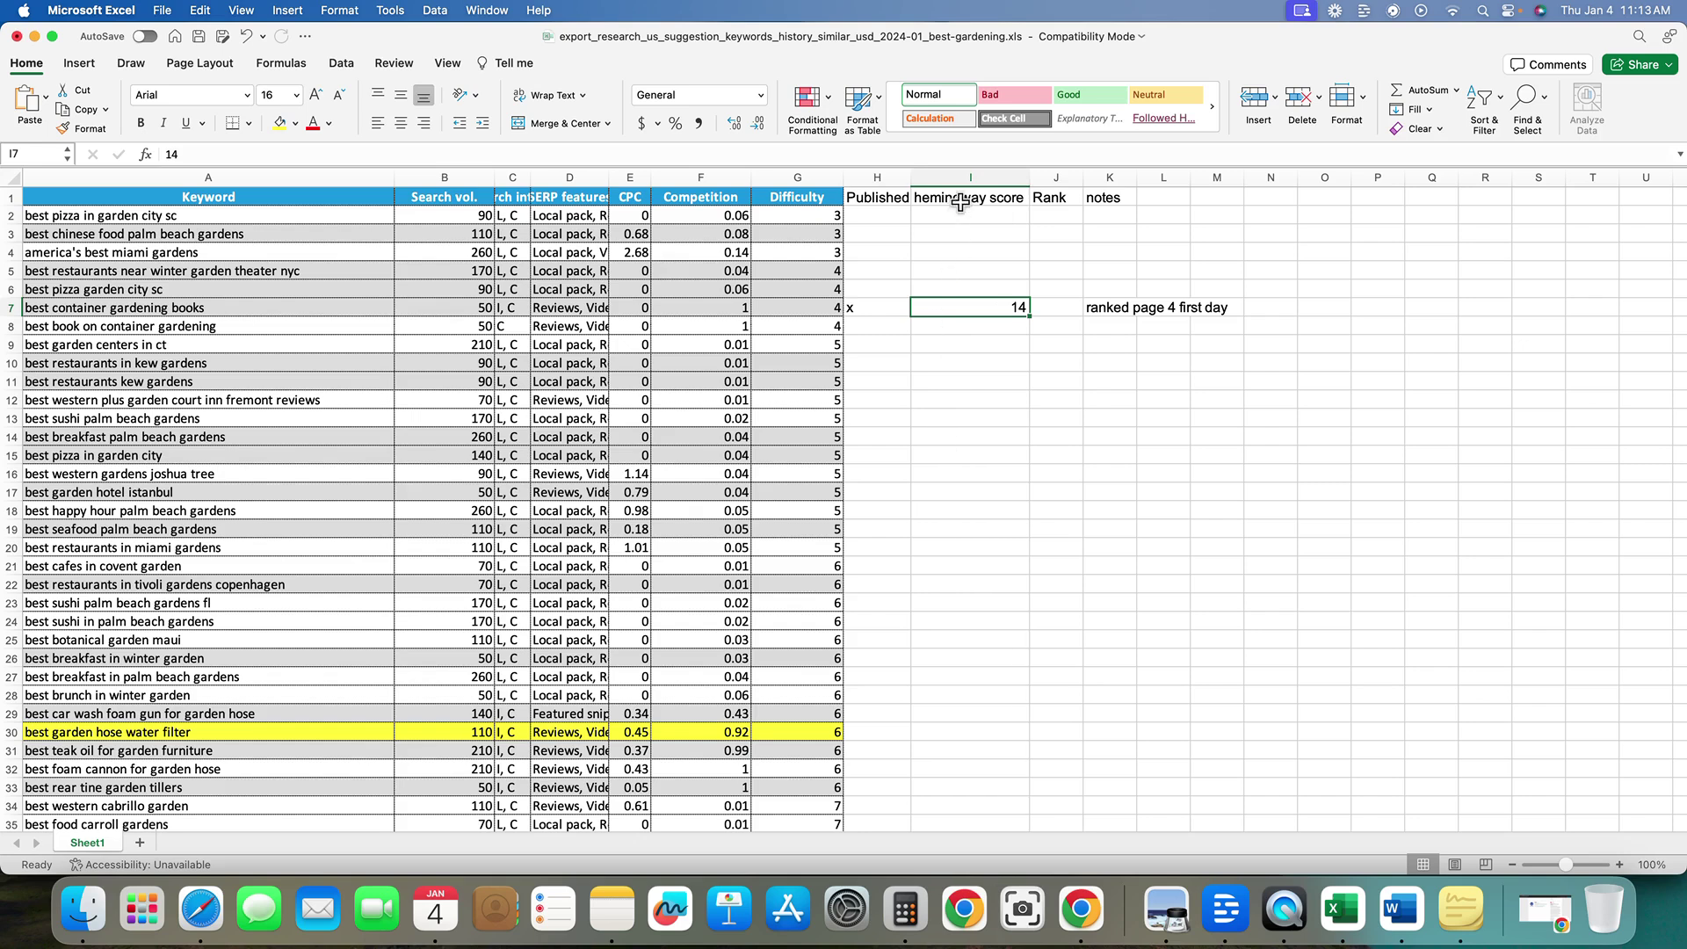
pyautogui.click(959, 204)
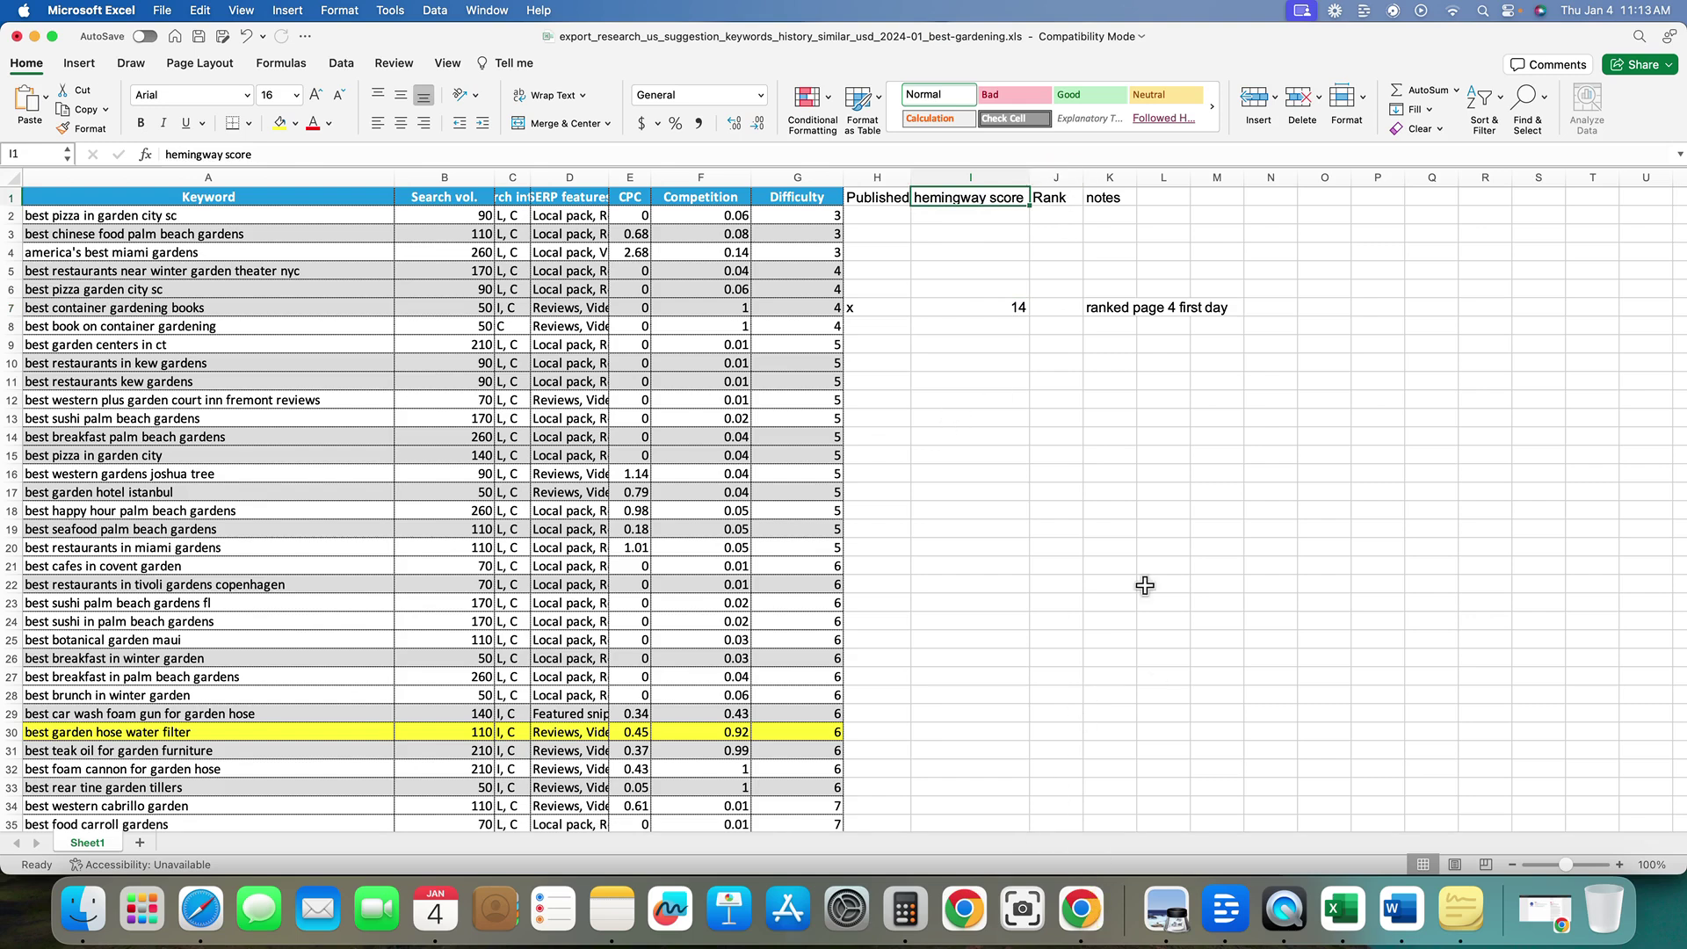
# Bring up the Hemingway Editor Plus page and browse its AI-fix demo for wordy sentences.
pyautogui.click(1081, 918)
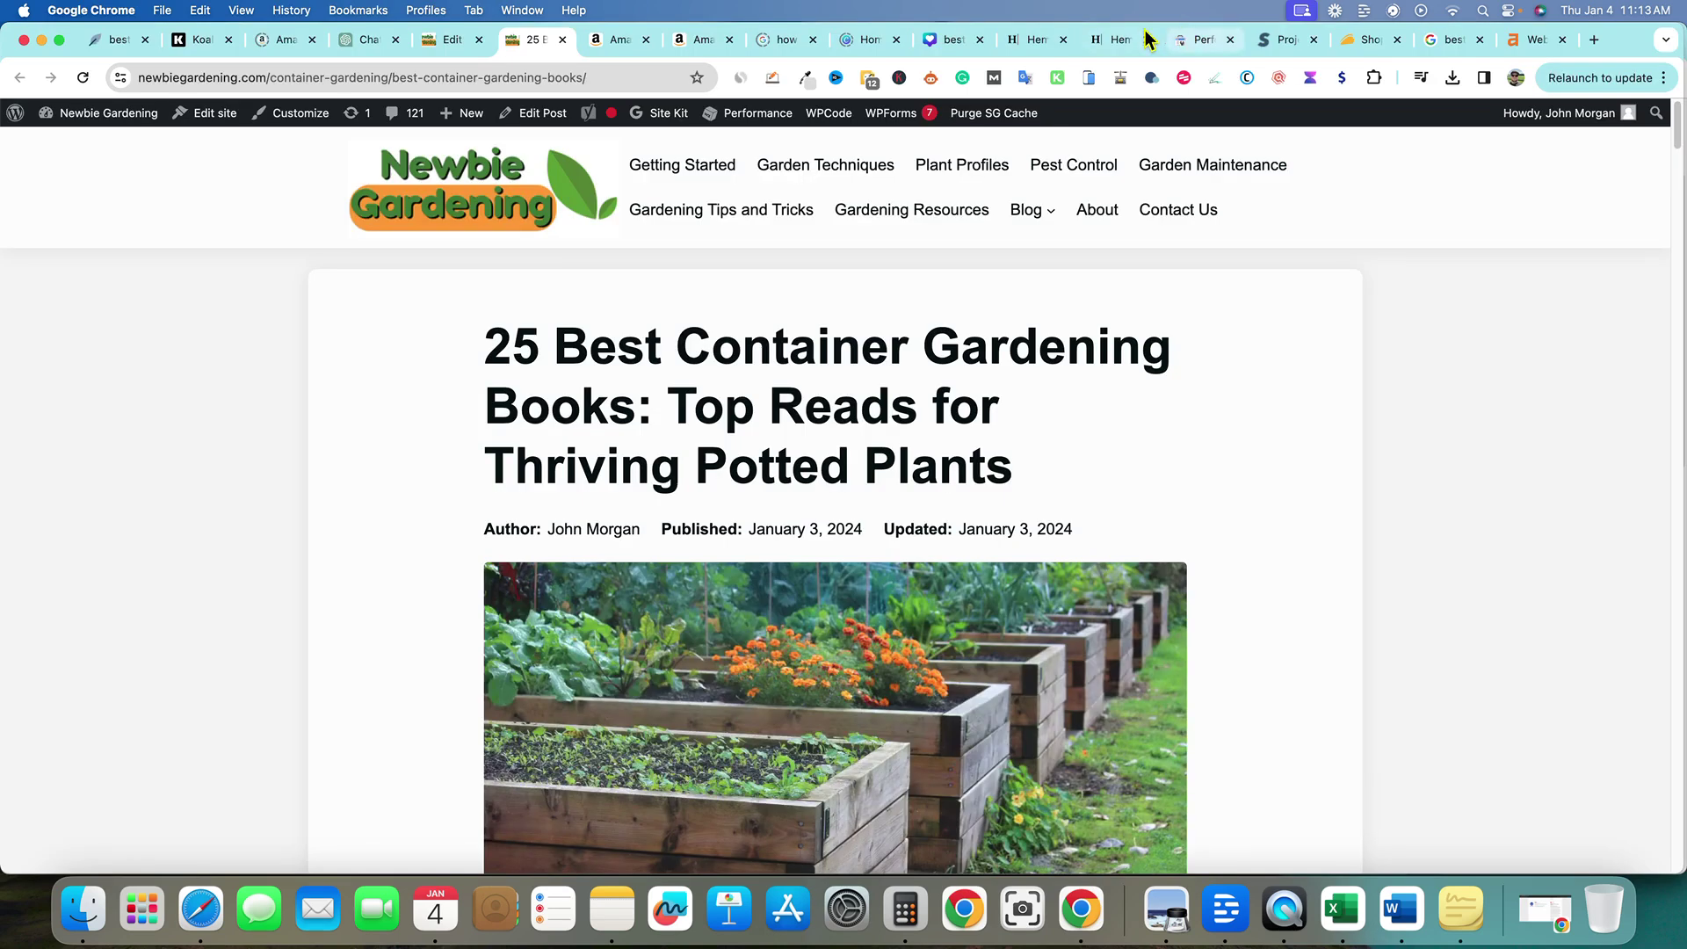
pyautogui.click(1124, 38)
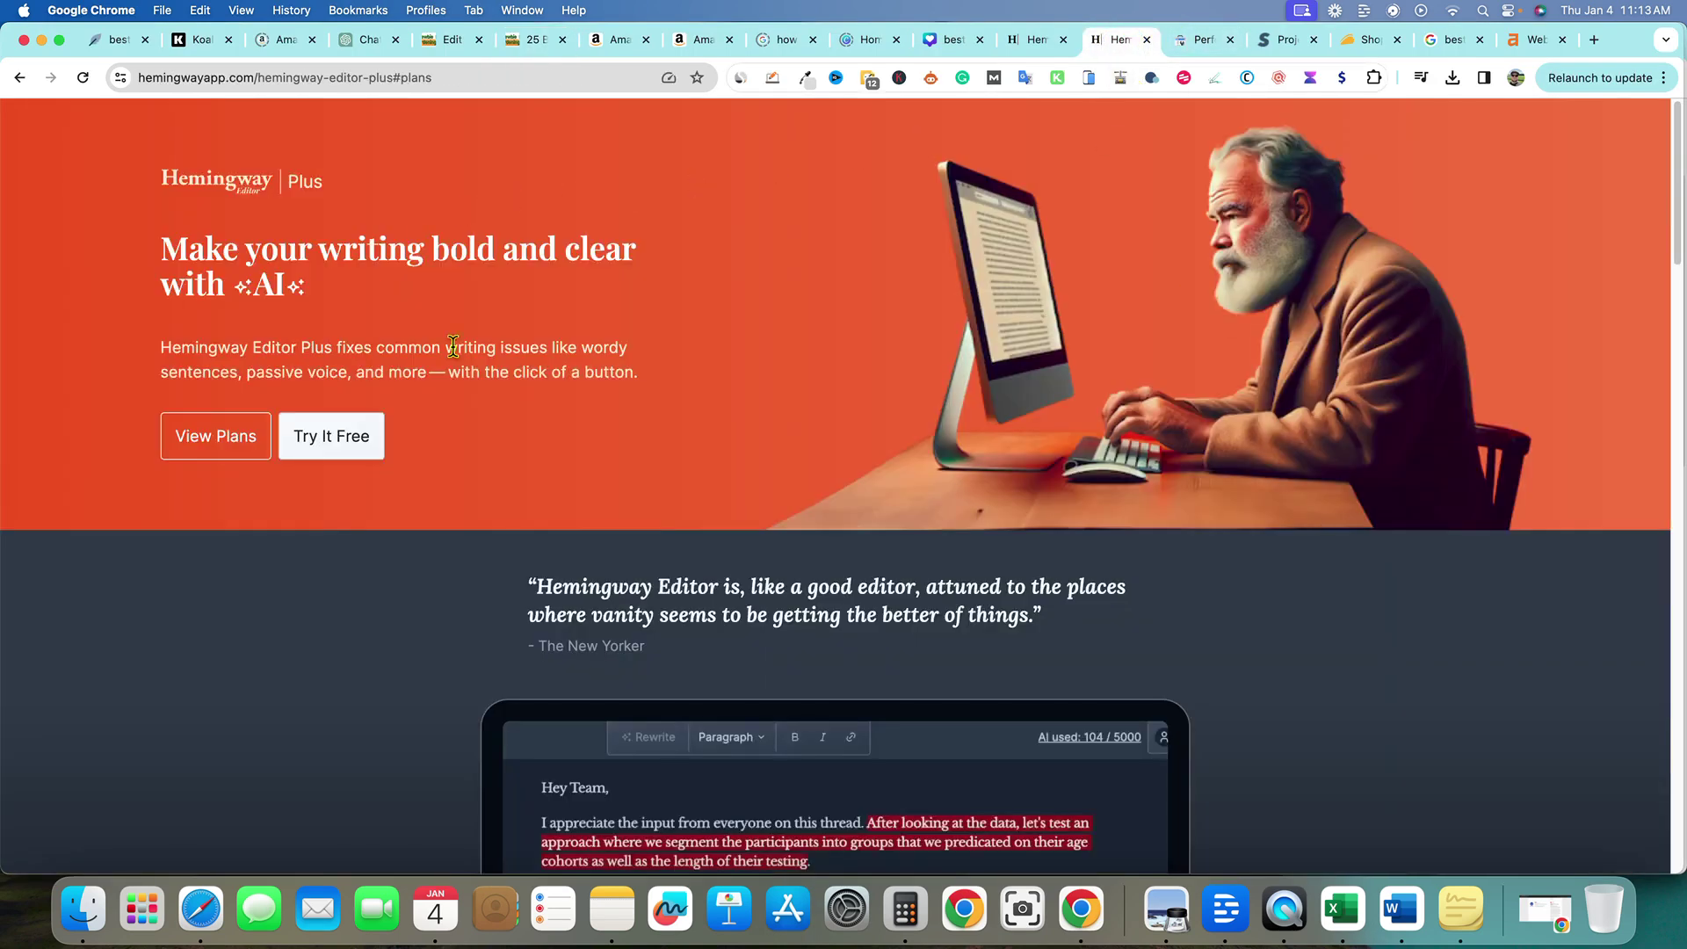
pyautogui.moveTo(182, 253); pyautogui.dragTo(651, 313)
pyautogui.scroll(-5, 757, 616)
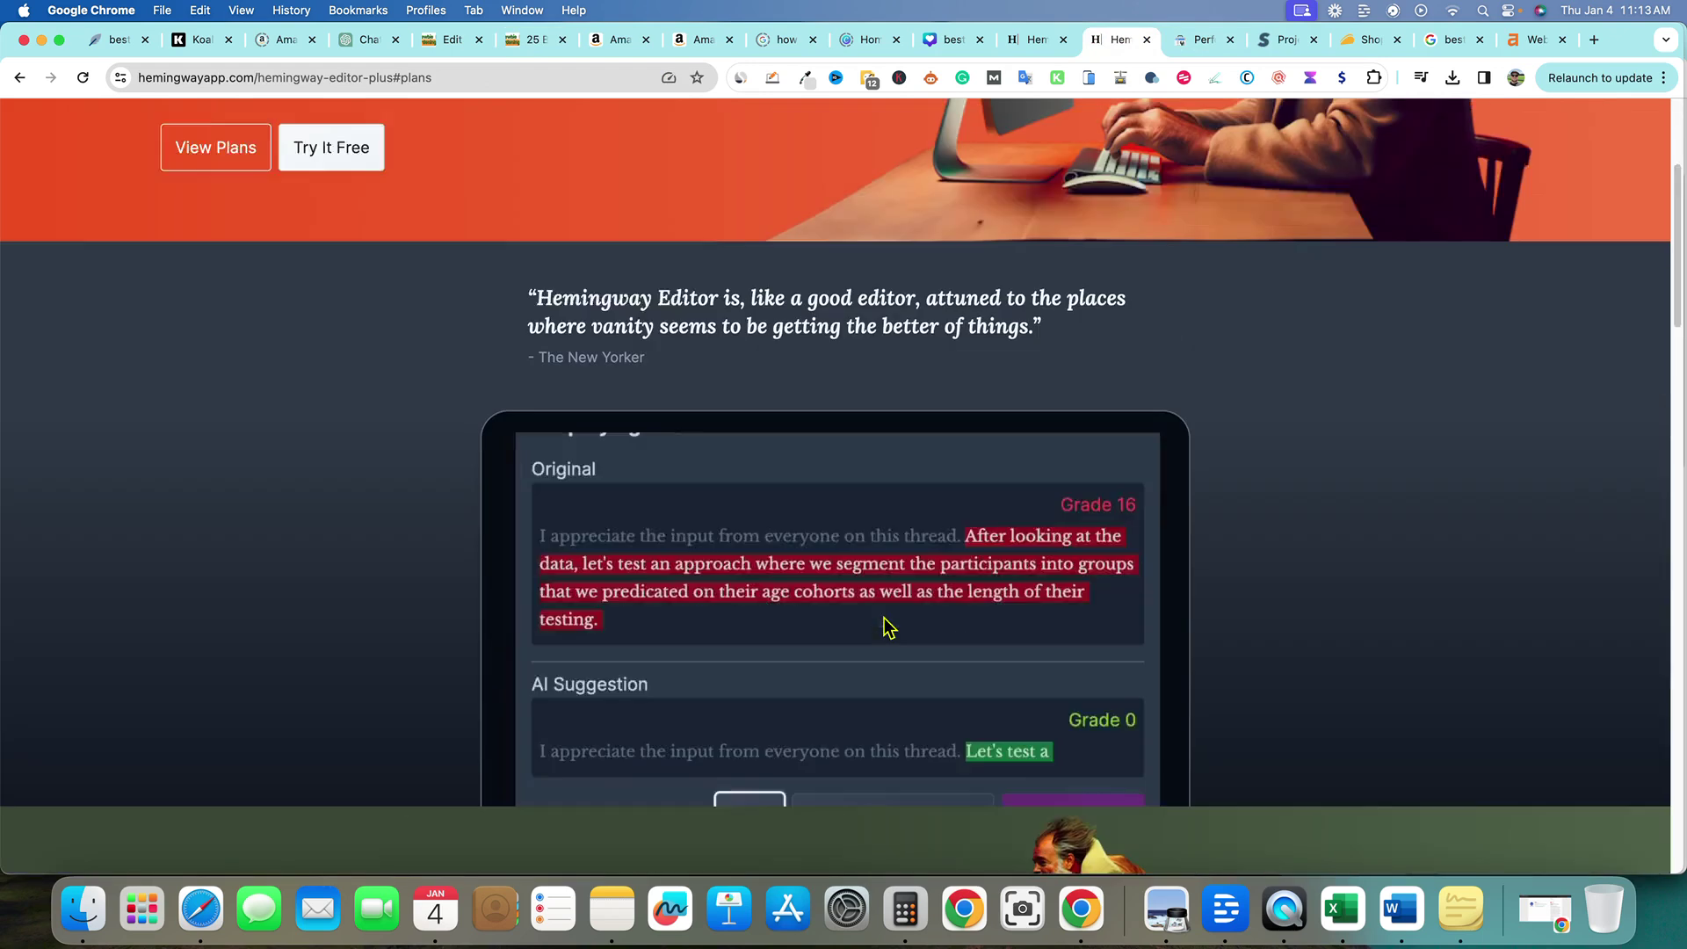
pyautogui.scroll(5, 883, 615)
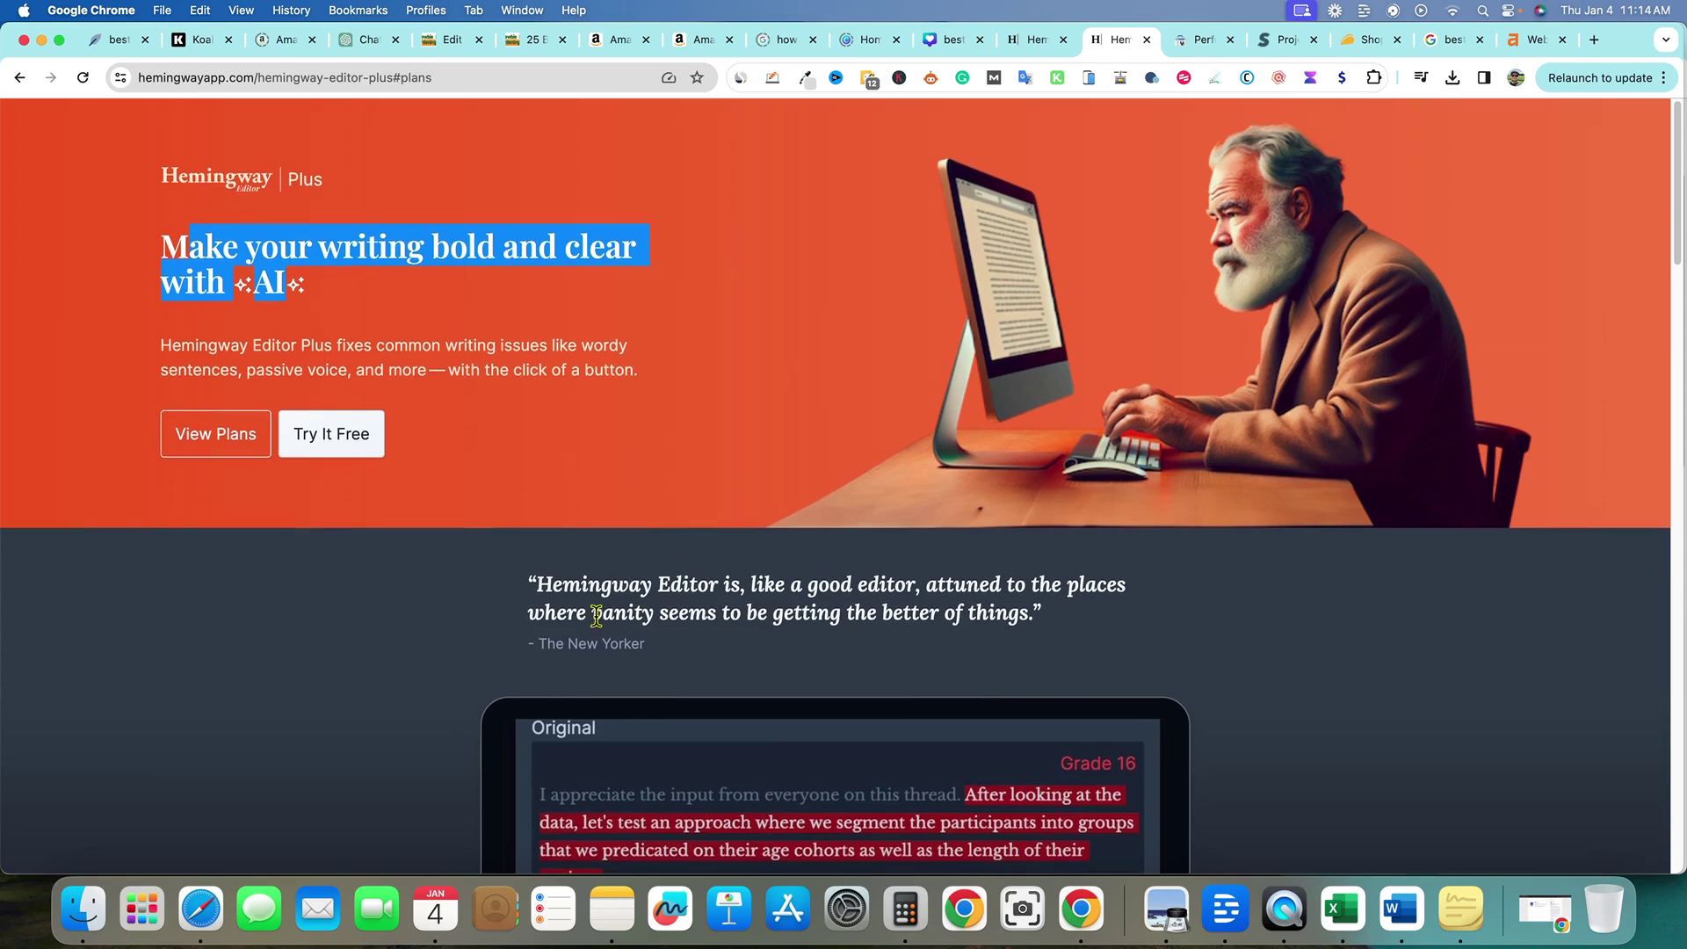
pyautogui.scroll(-10, 594, 616)
pyautogui.scroll(6, 597, 615)
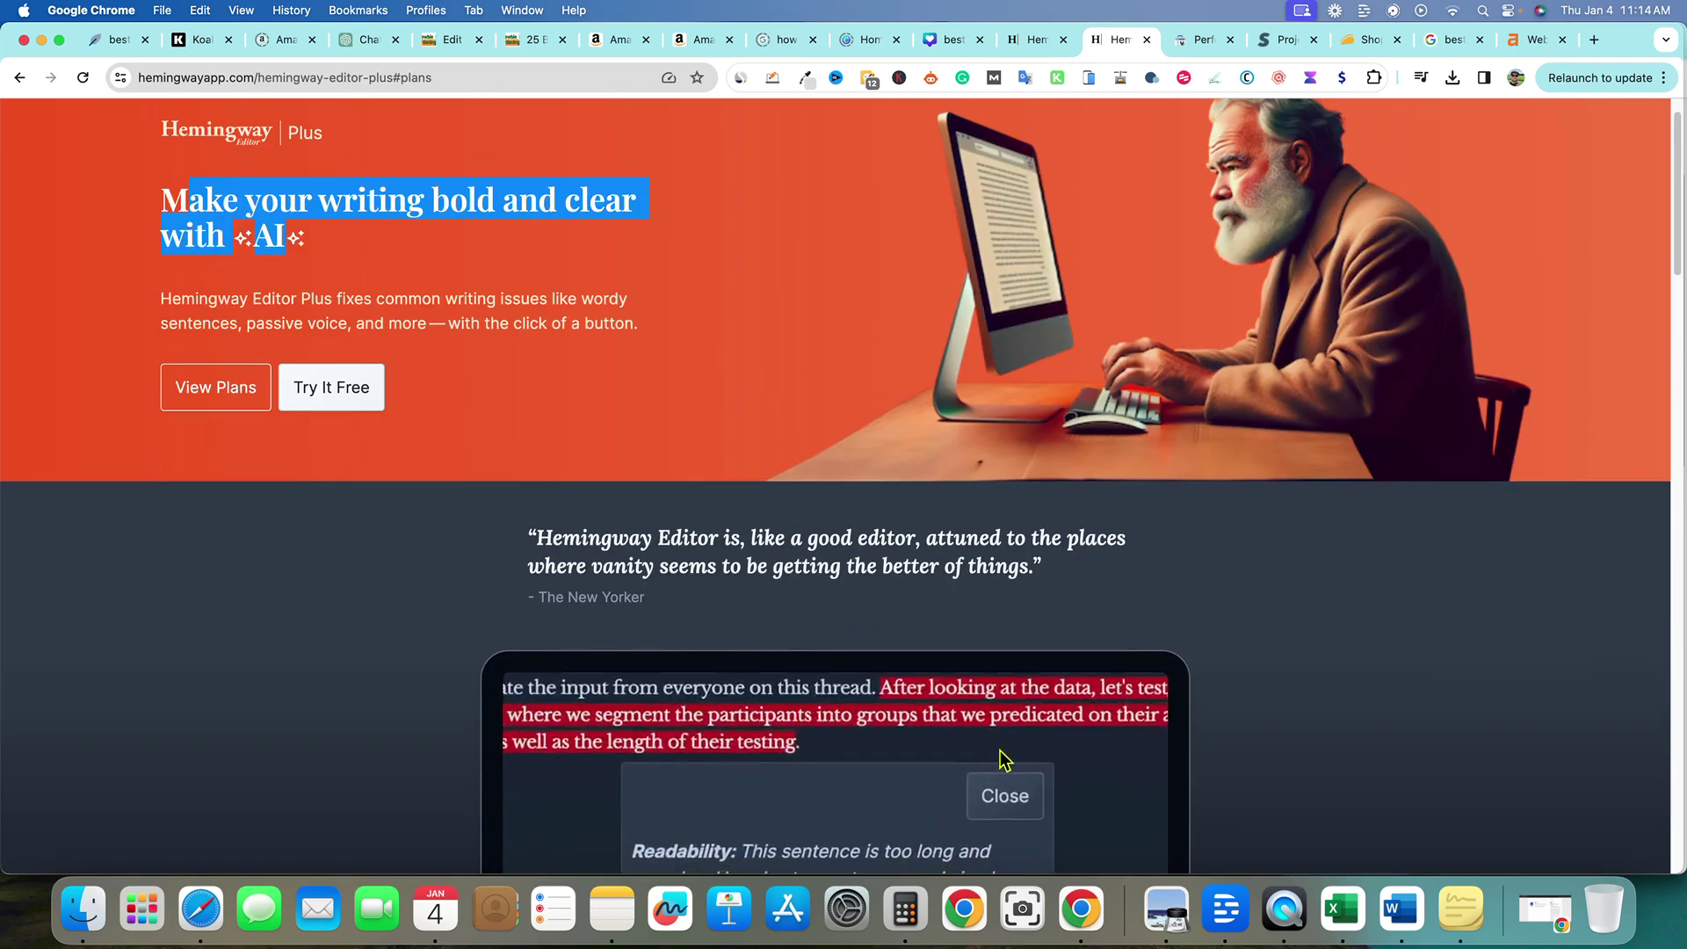
pyautogui.scroll(-3, 1002, 703)
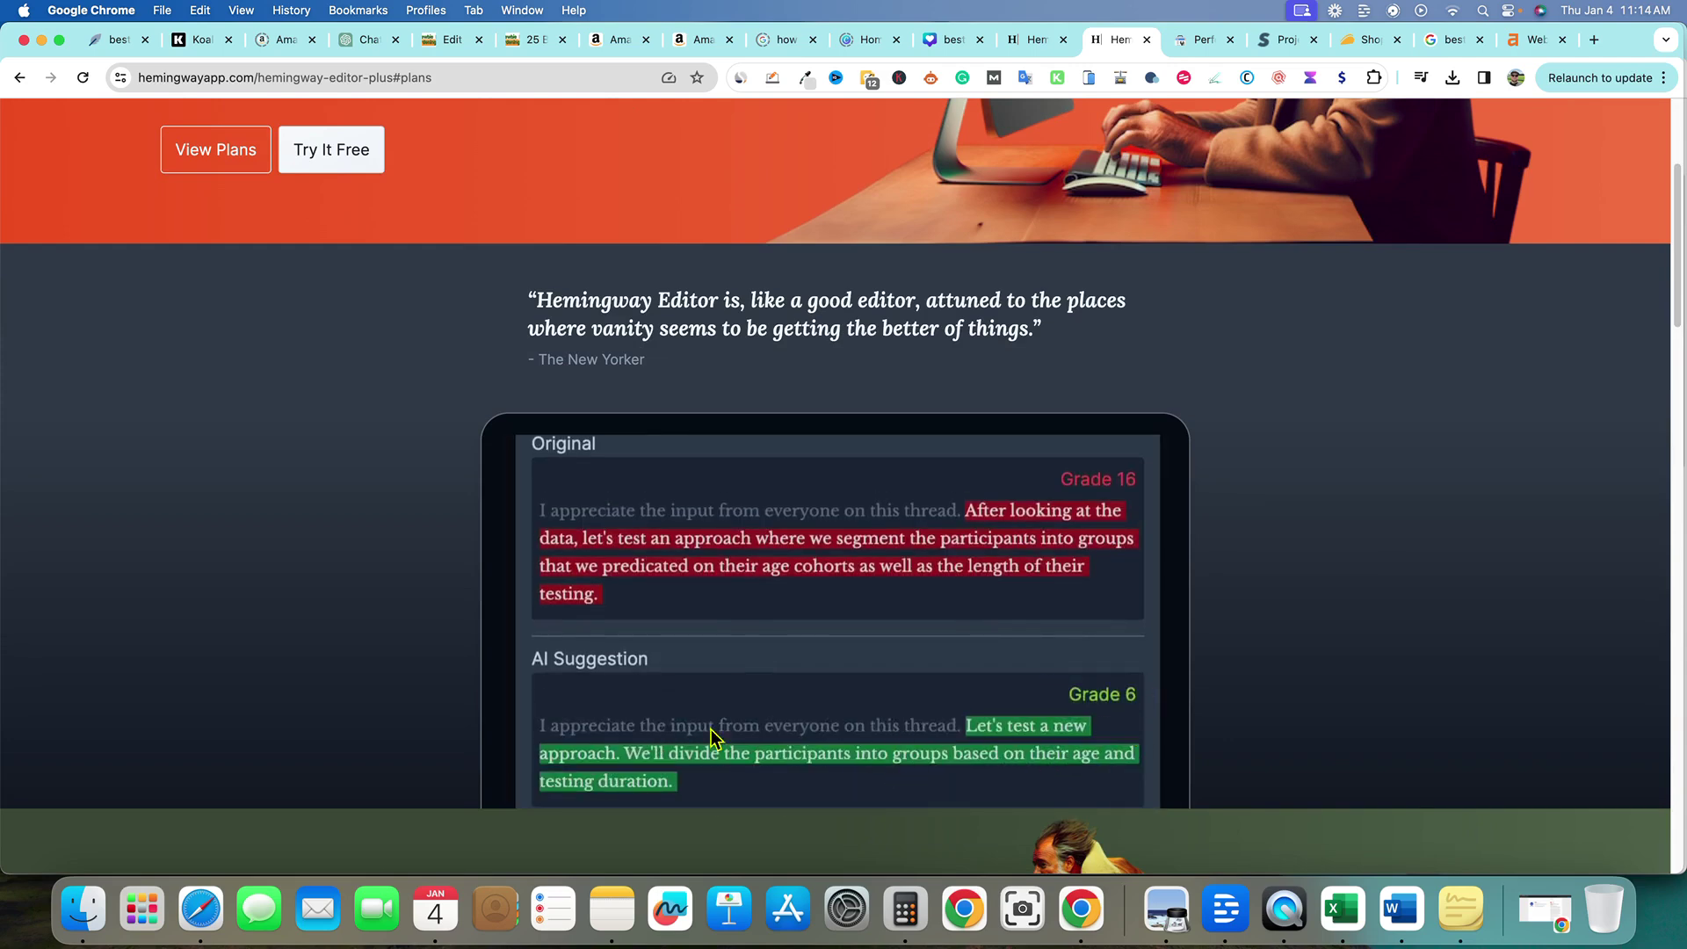
pyautogui.scroll(3, 711, 737)
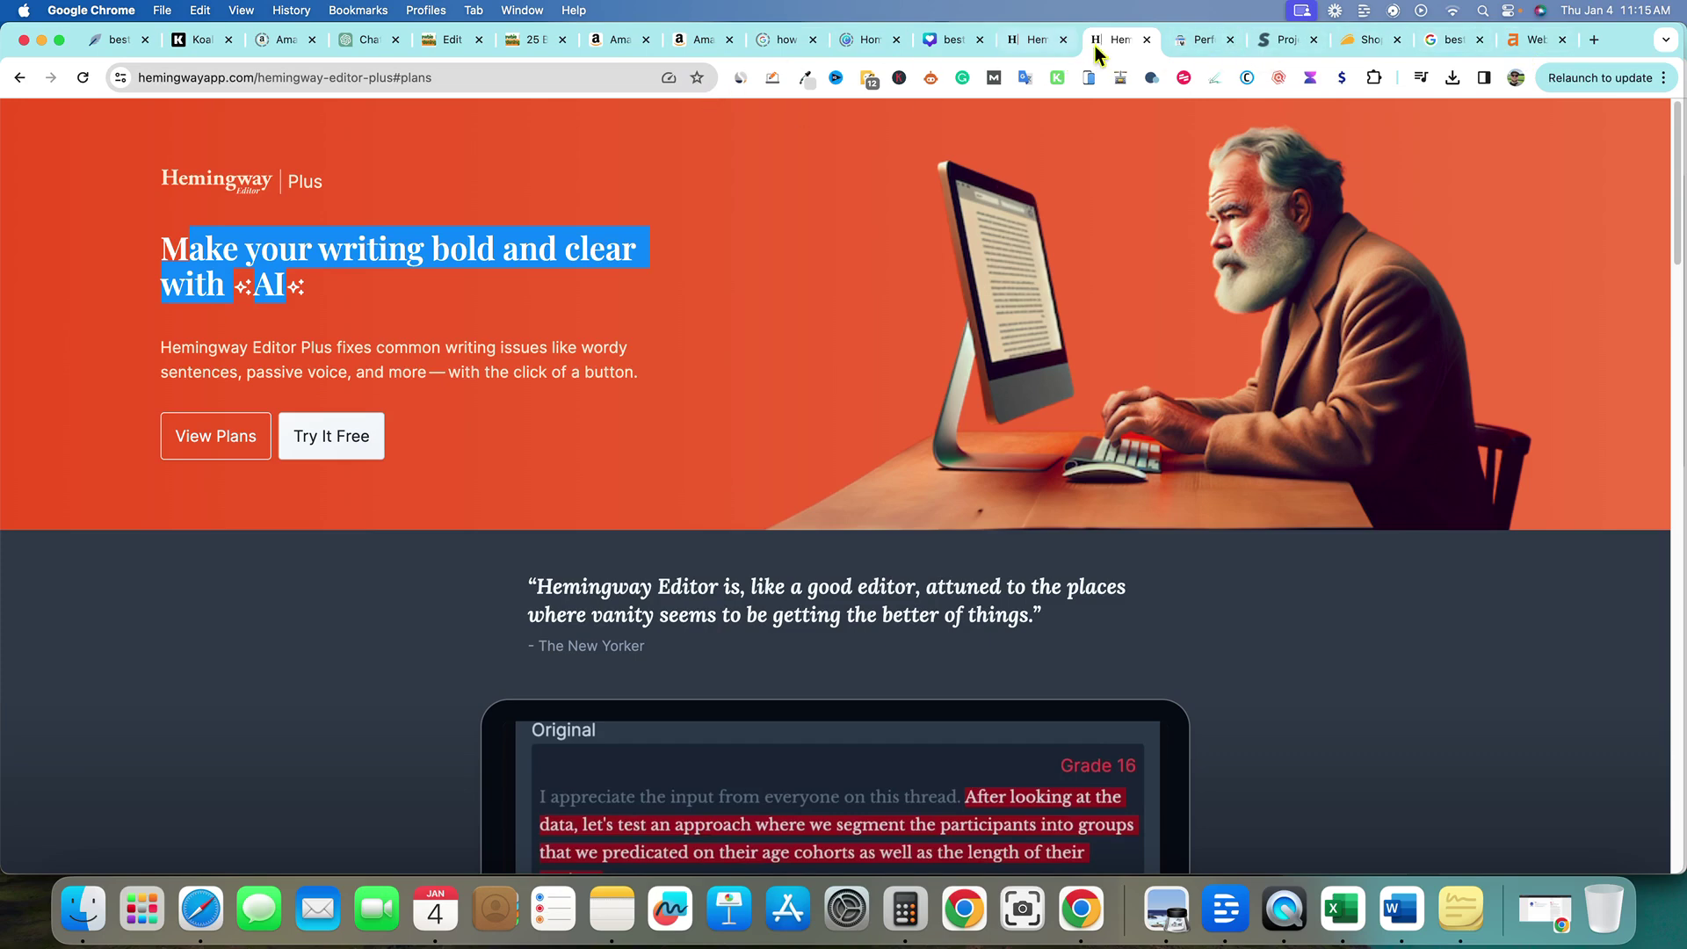
# Review the Newbie Gardening project details, summary and keywords, with the keyword at position 29.
pyautogui.click(1278, 46)
pyautogui.scroll(-4, 620, 616)
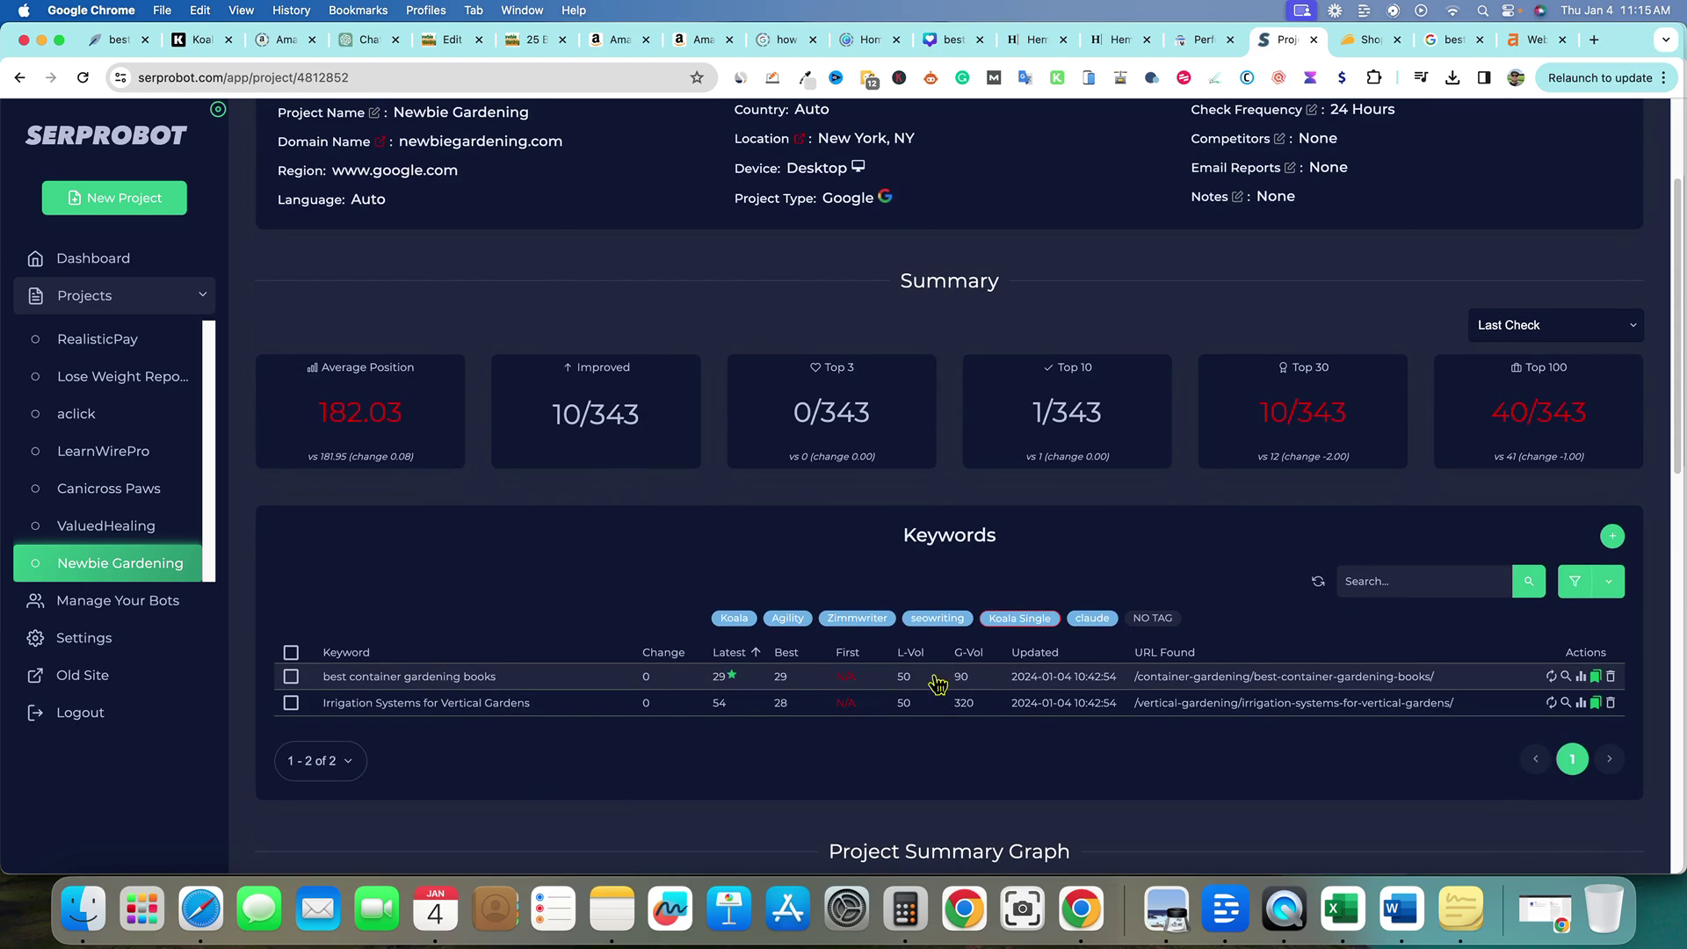
pyautogui.scroll(5, 629, 670)
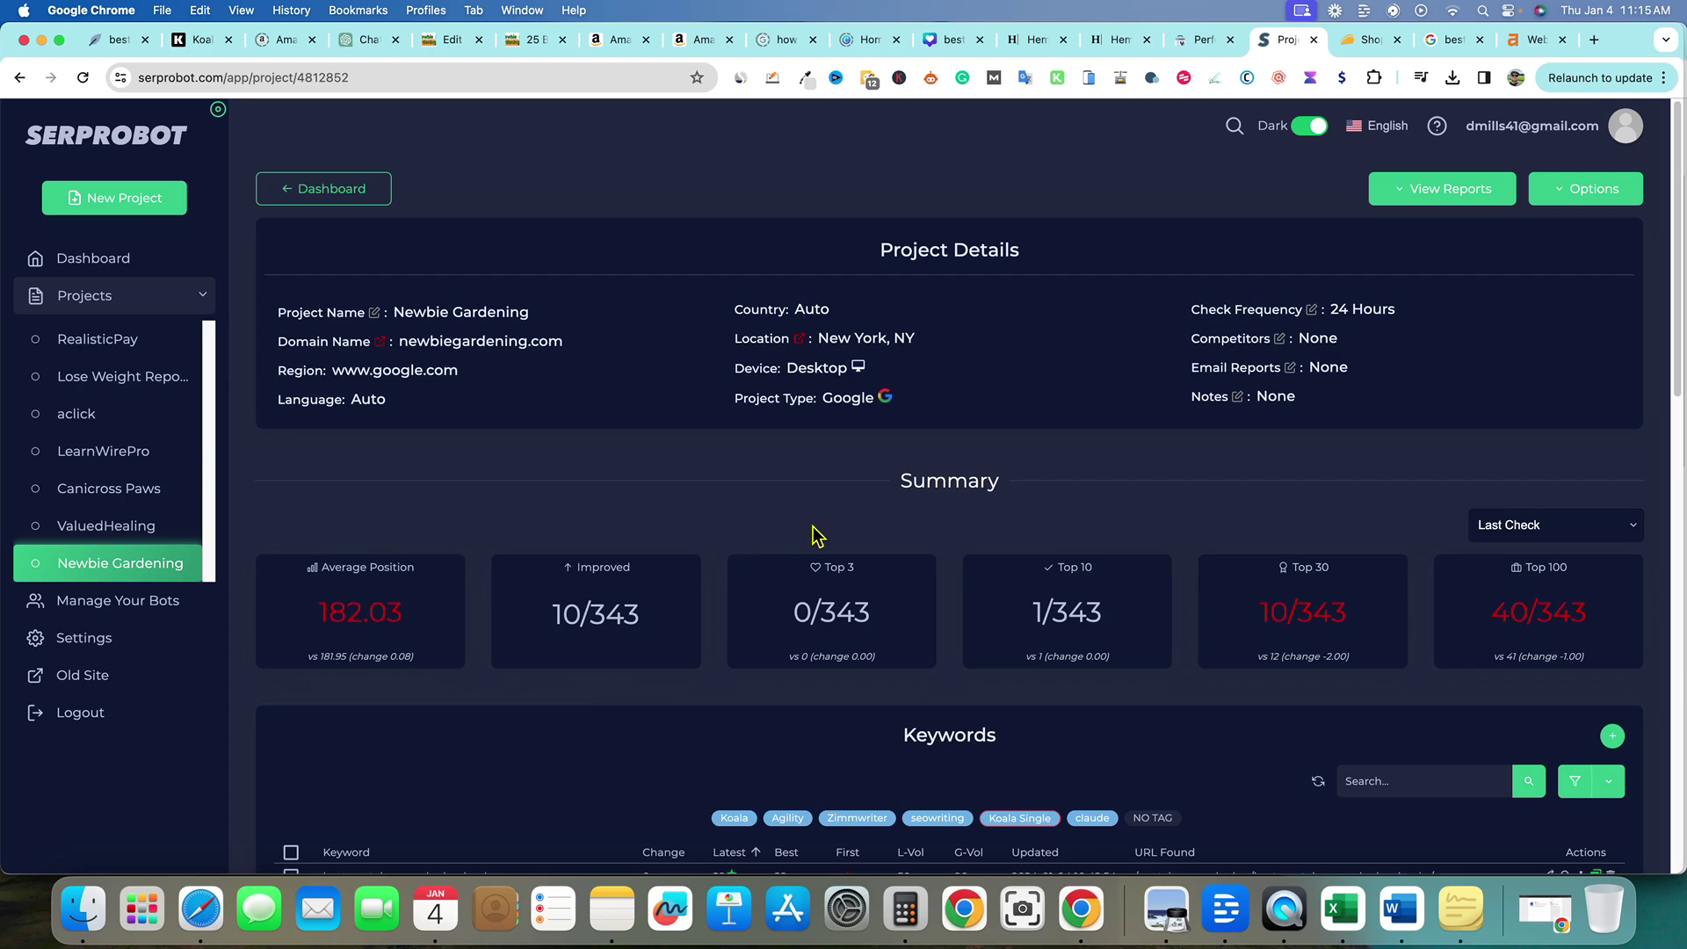
pyautogui.scroll(-3, 703, 553)
pyautogui.scroll(3, 689, 566)
# Highlight the live article's top-selling books heading and 25-book table, then scroll back to the title.
pyautogui.click(538, 40)
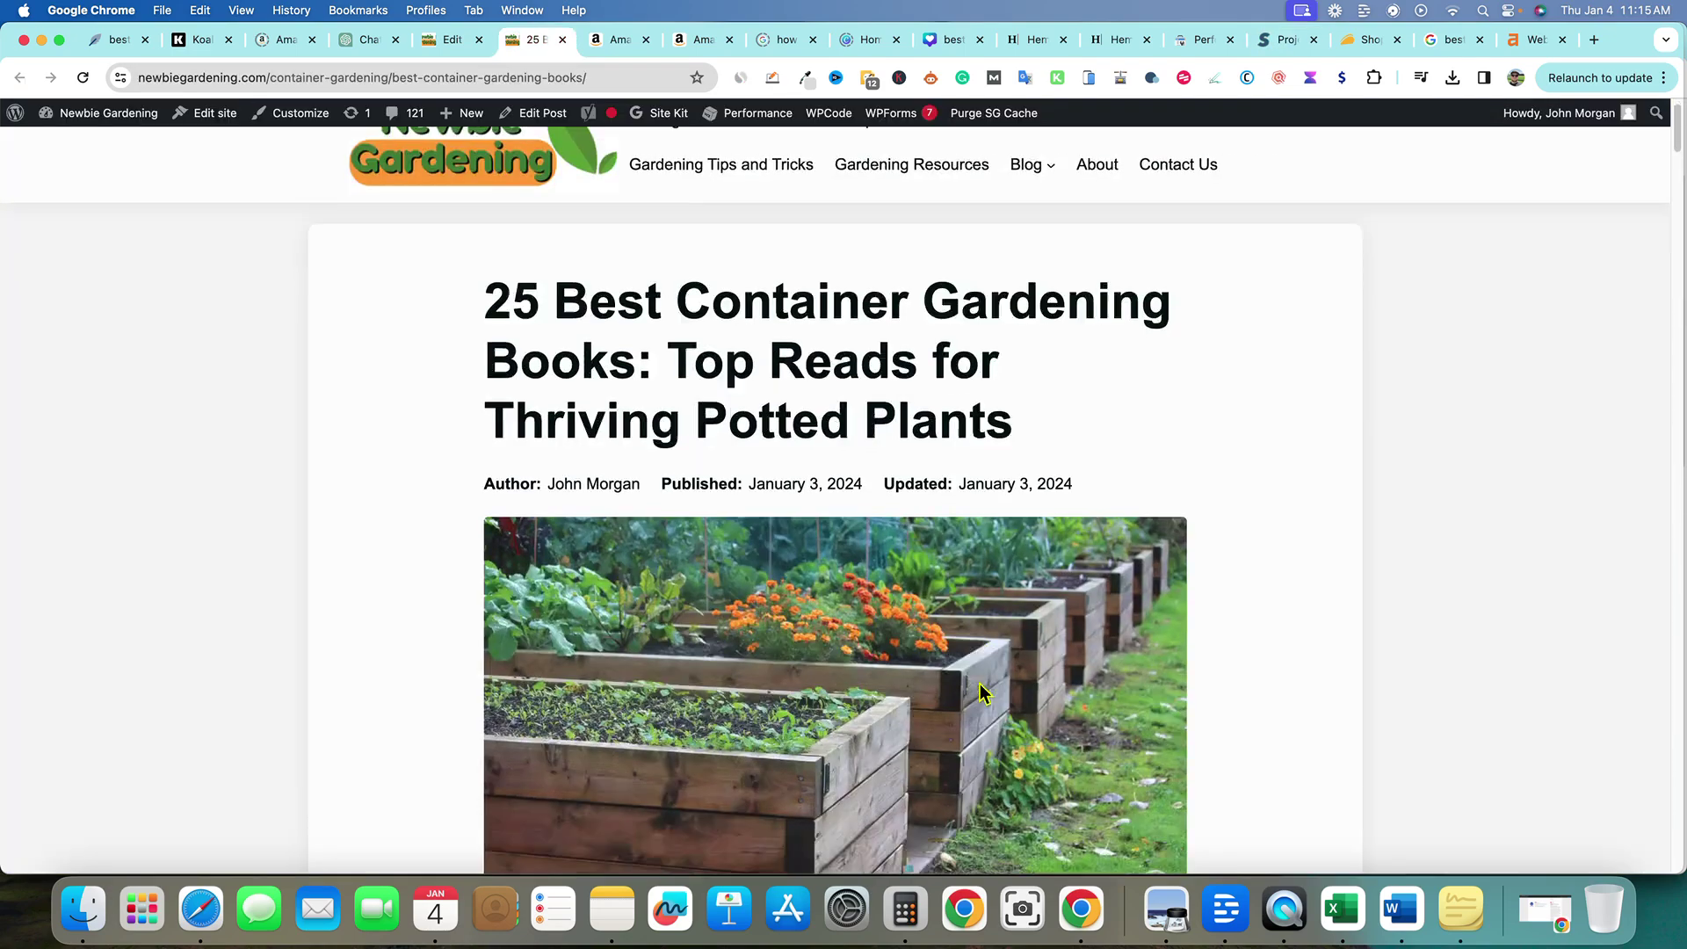
pyautogui.scroll(-5, 959, 679)
pyautogui.scroll(-15, 971, 688)
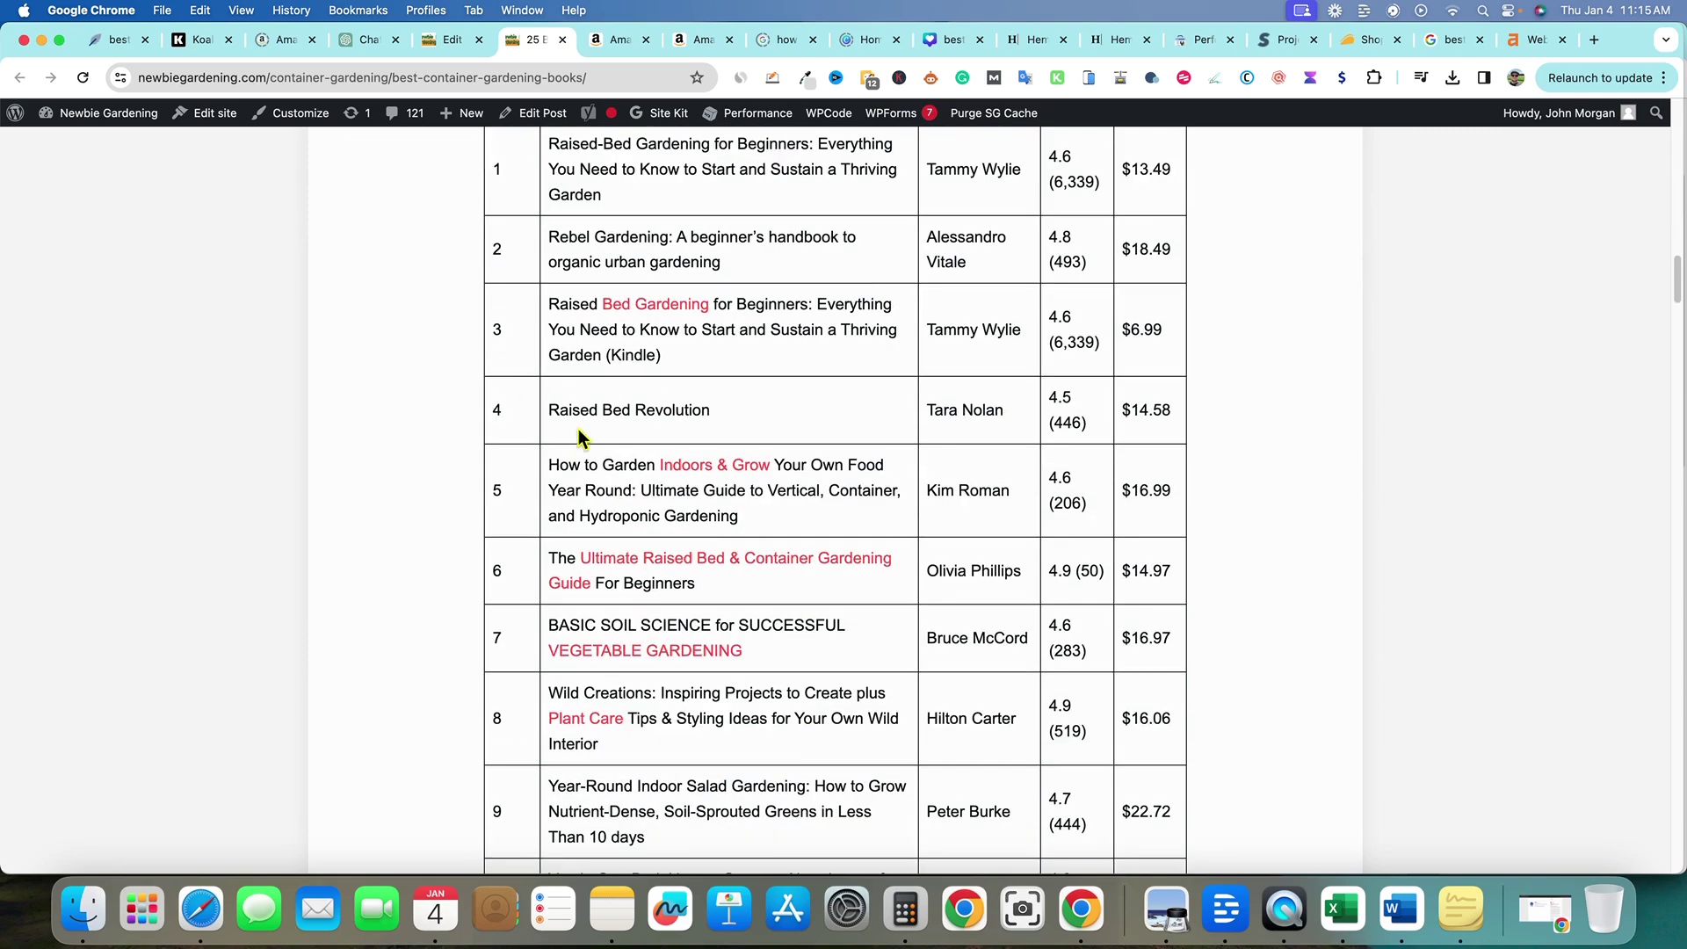
pyautogui.scroll(5, 572, 440)
pyautogui.moveTo(494, 354); pyautogui.dragTo(1178, 742)
pyautogui.click(1211, 672)
pyautogui.scroll(15, 1211, 672)
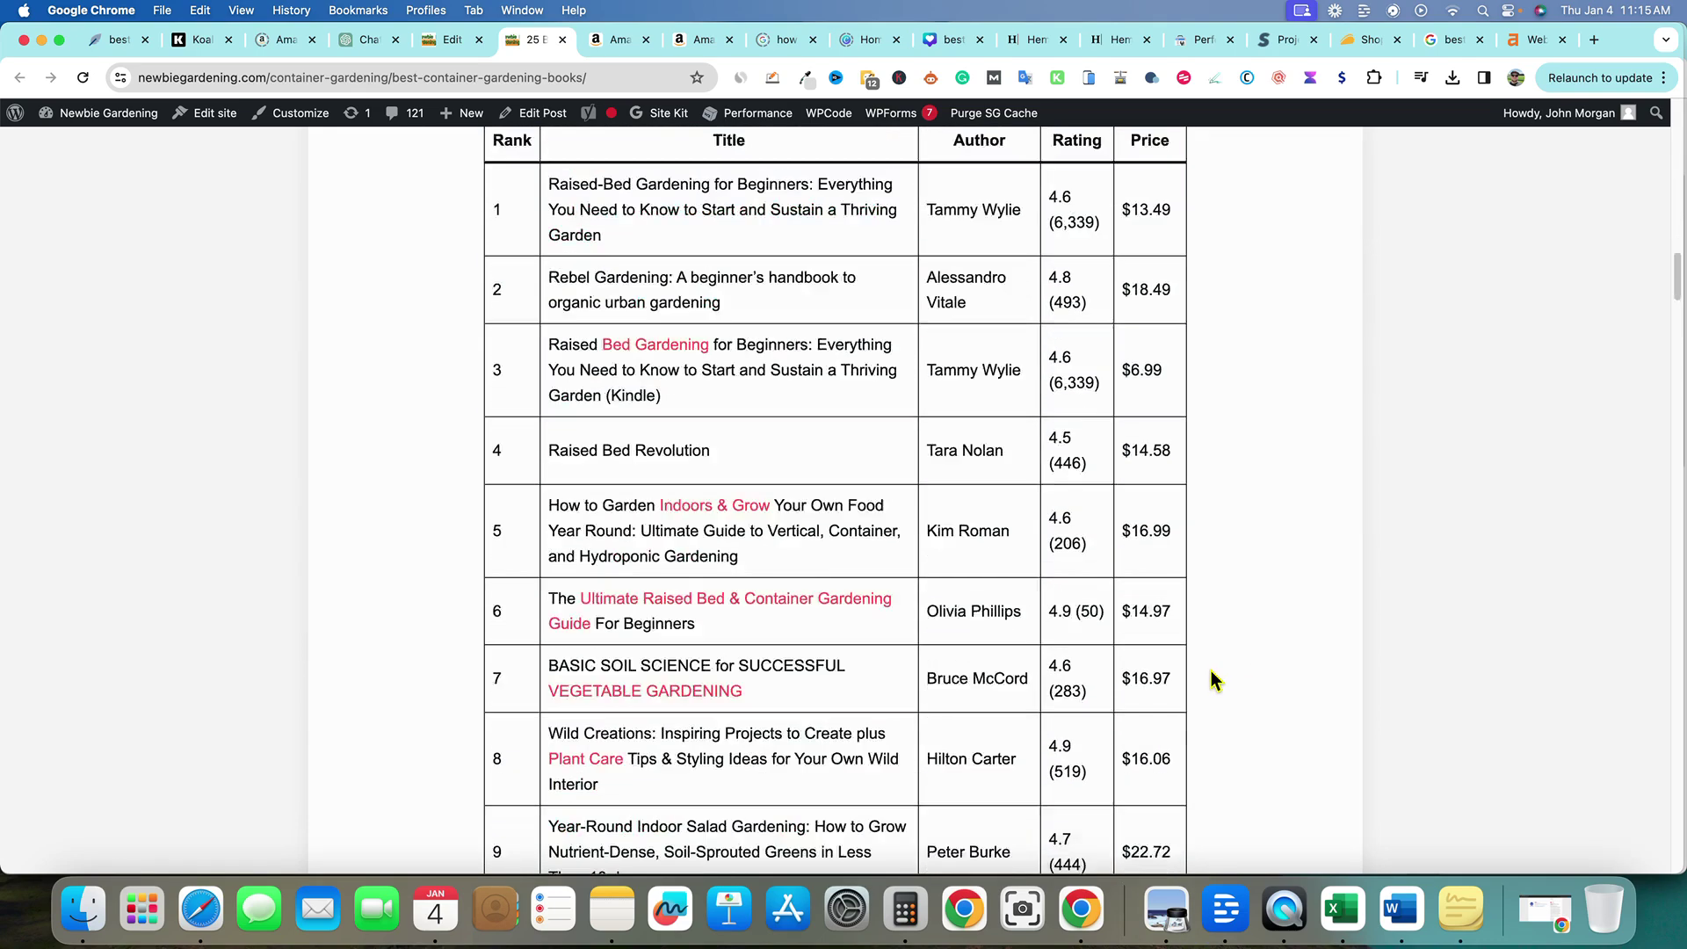
pyautogui.scroll(5, 1211, 671)
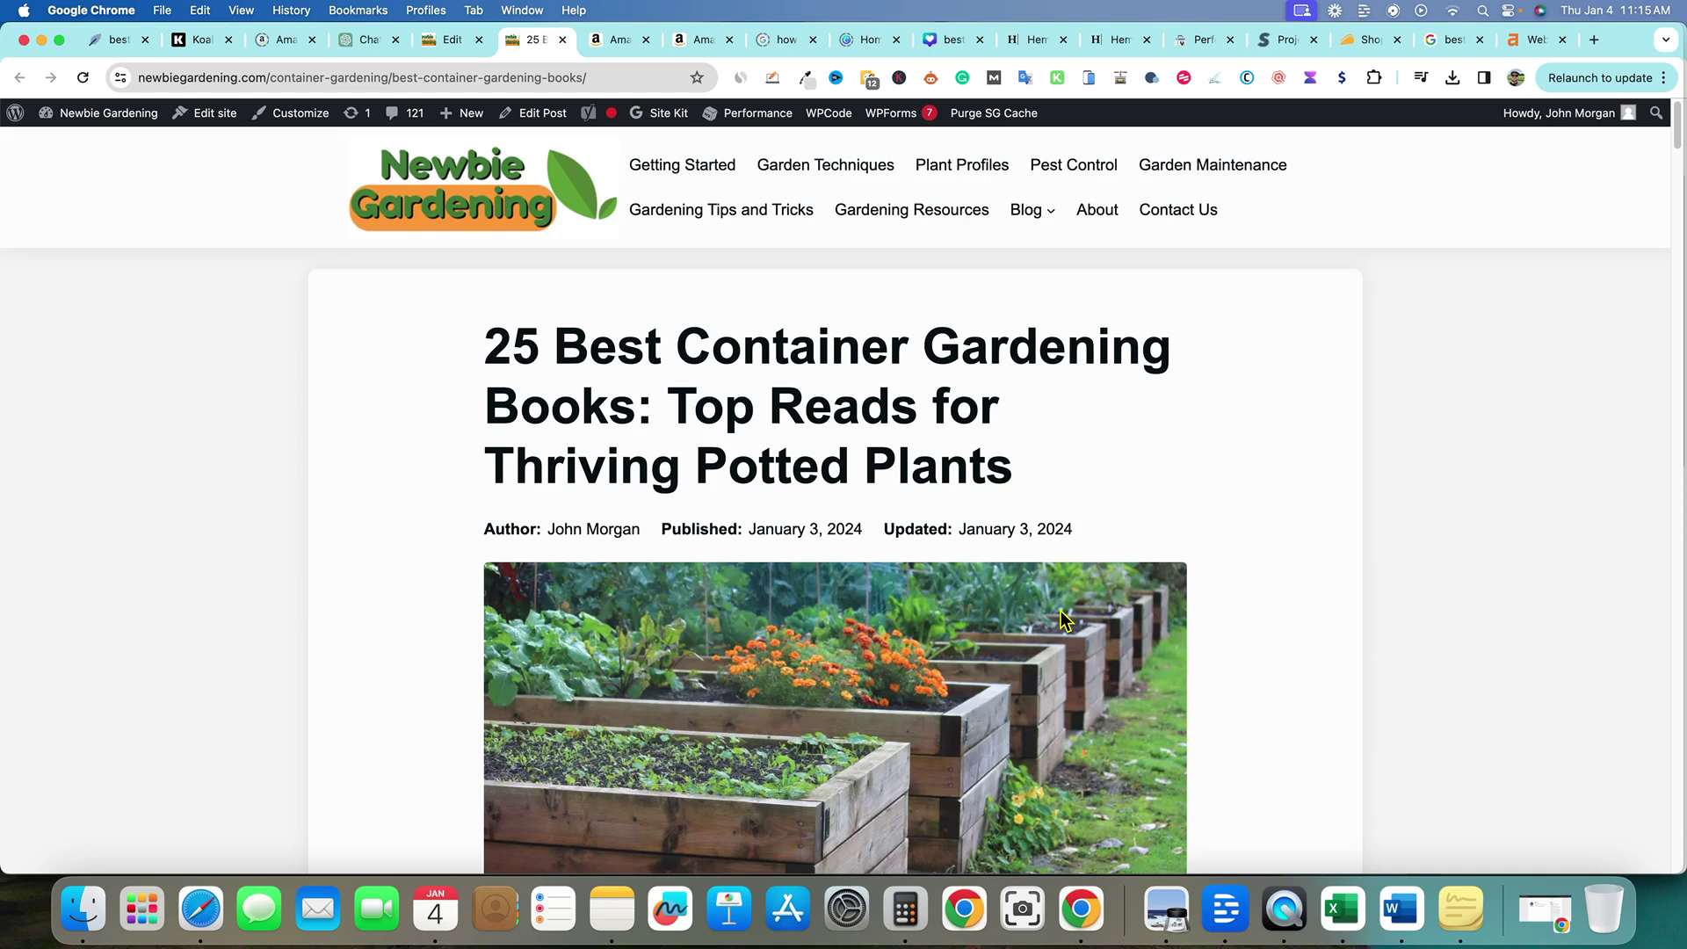
# Switch to the AppSumo NeuronWriter lifetime deal page showing $89 instead of $750.
pyautogui.click(1358, 36)
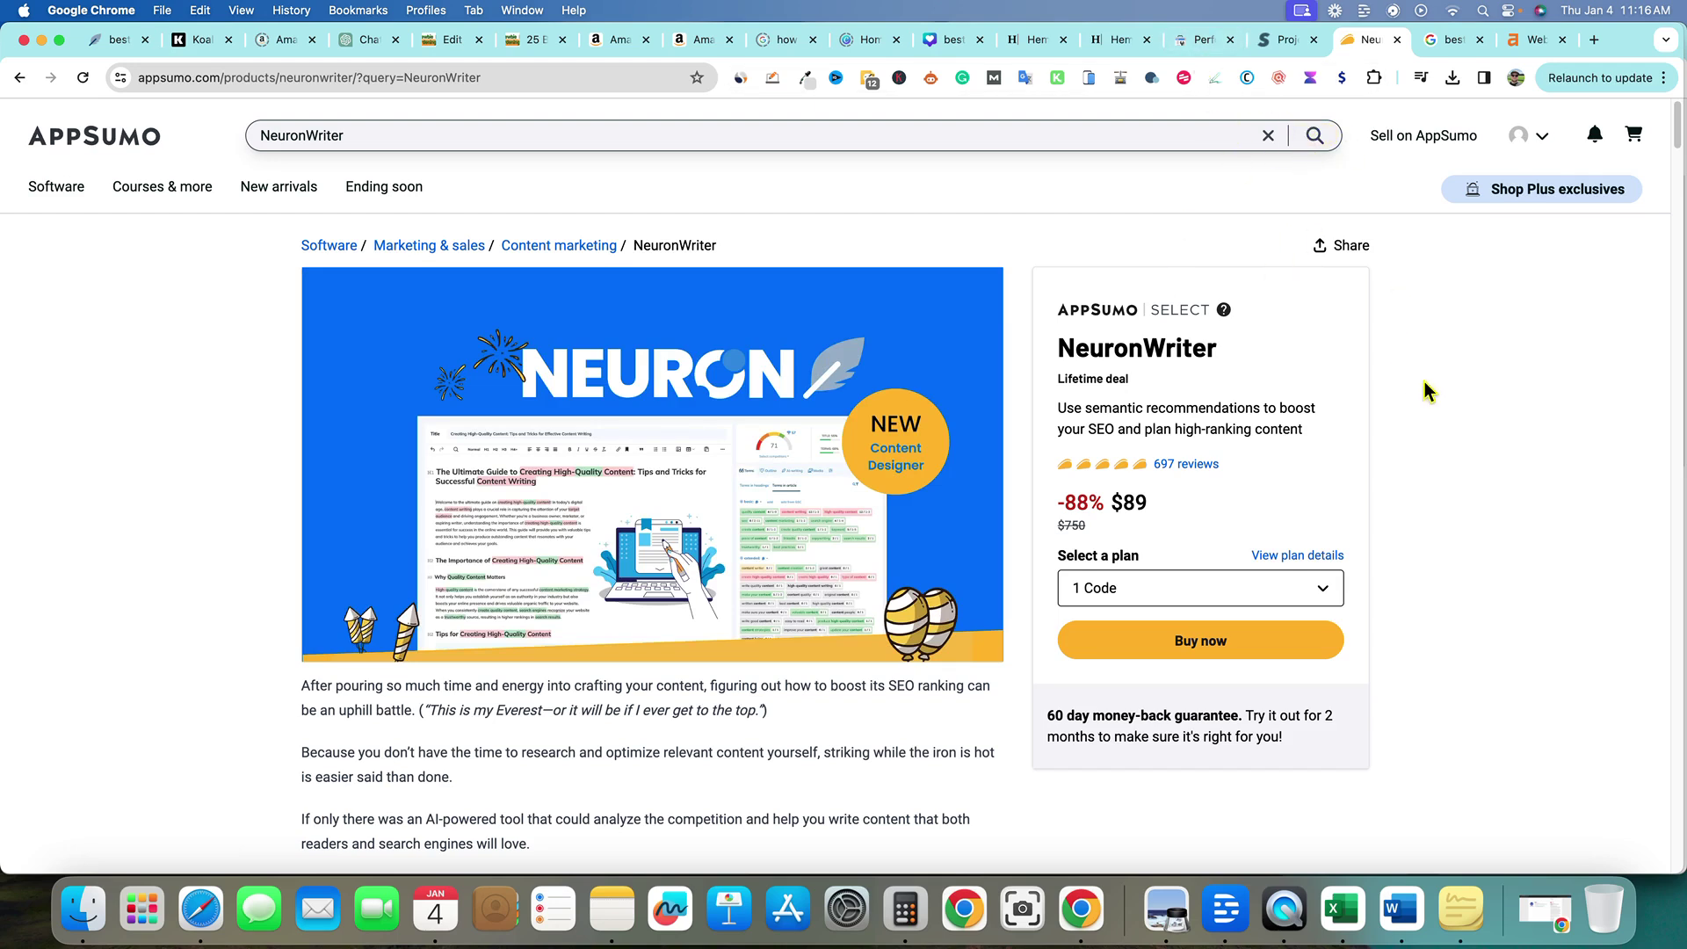
# Return to the '25 Best Container Gardening Books' article and scroll past its header image and back.
pyautogui.click(522, 43)
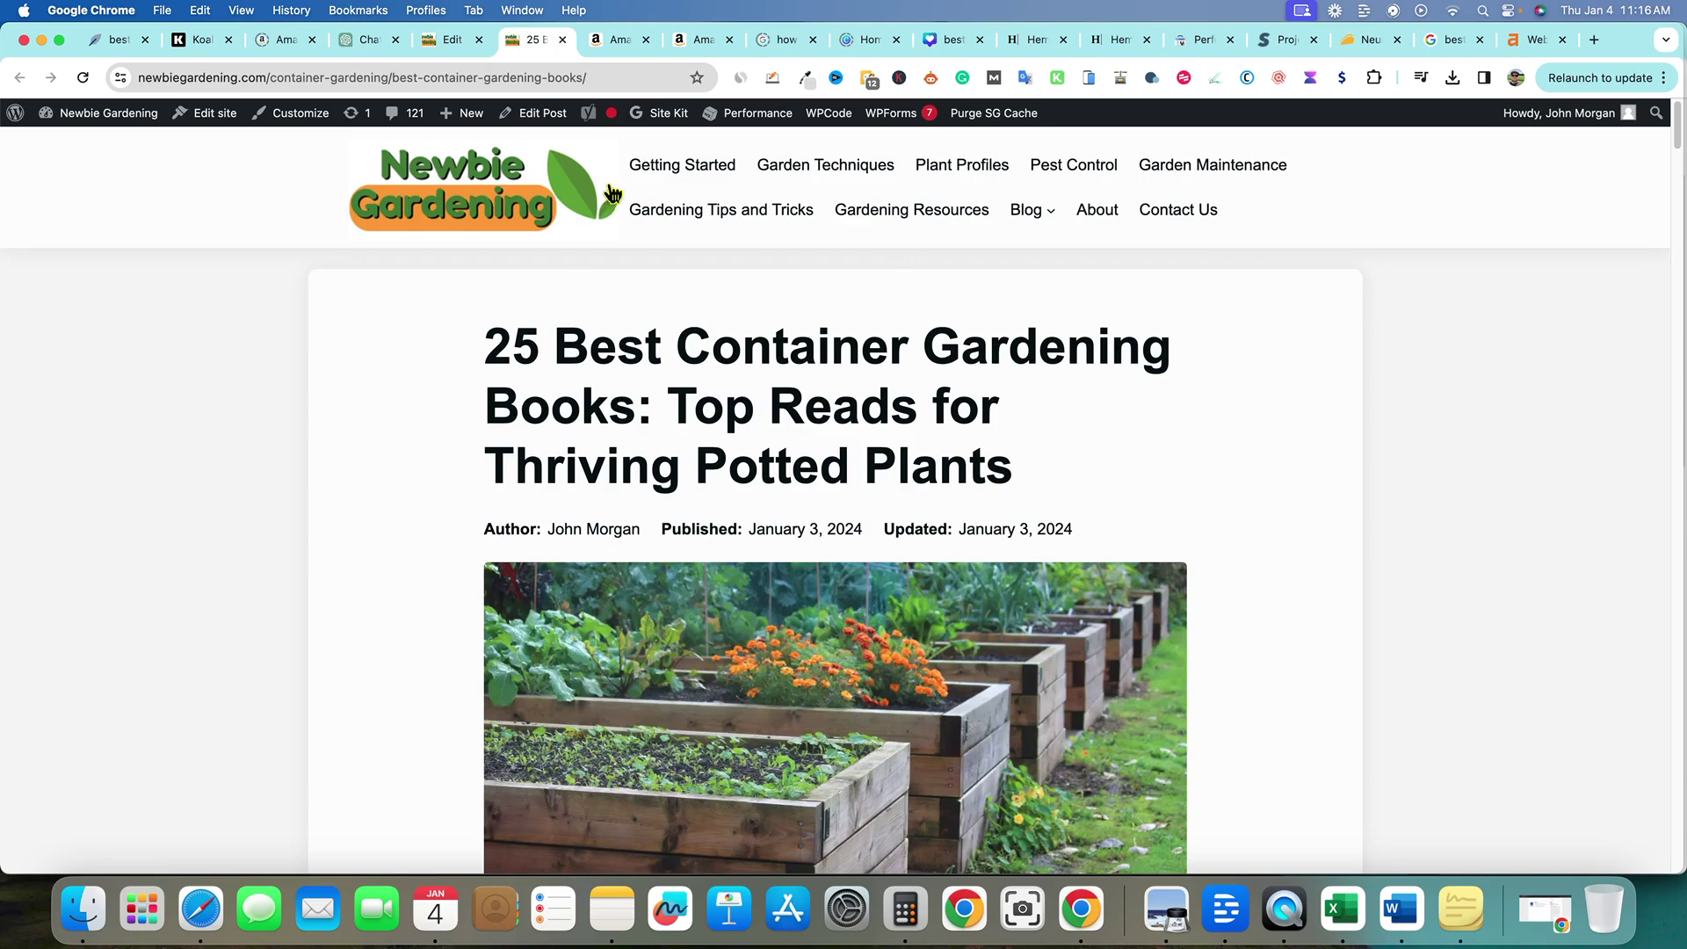
pyautogui.scroll(-10, 434, 531)
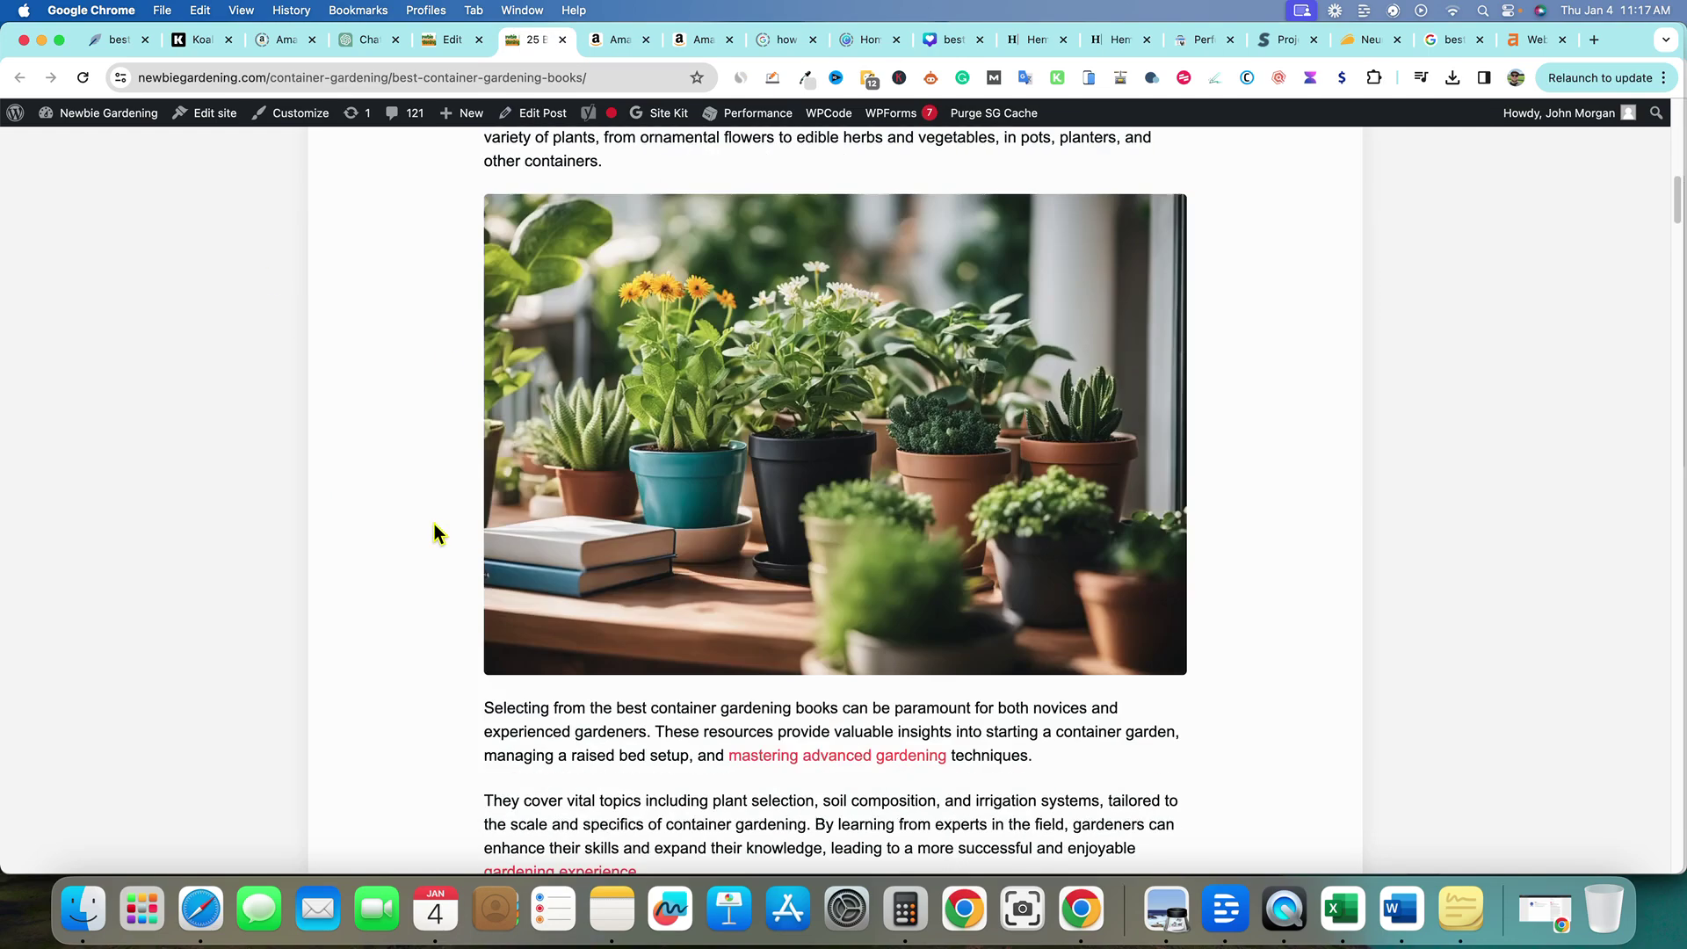
pyautogui.scroll(10, 434, 530)
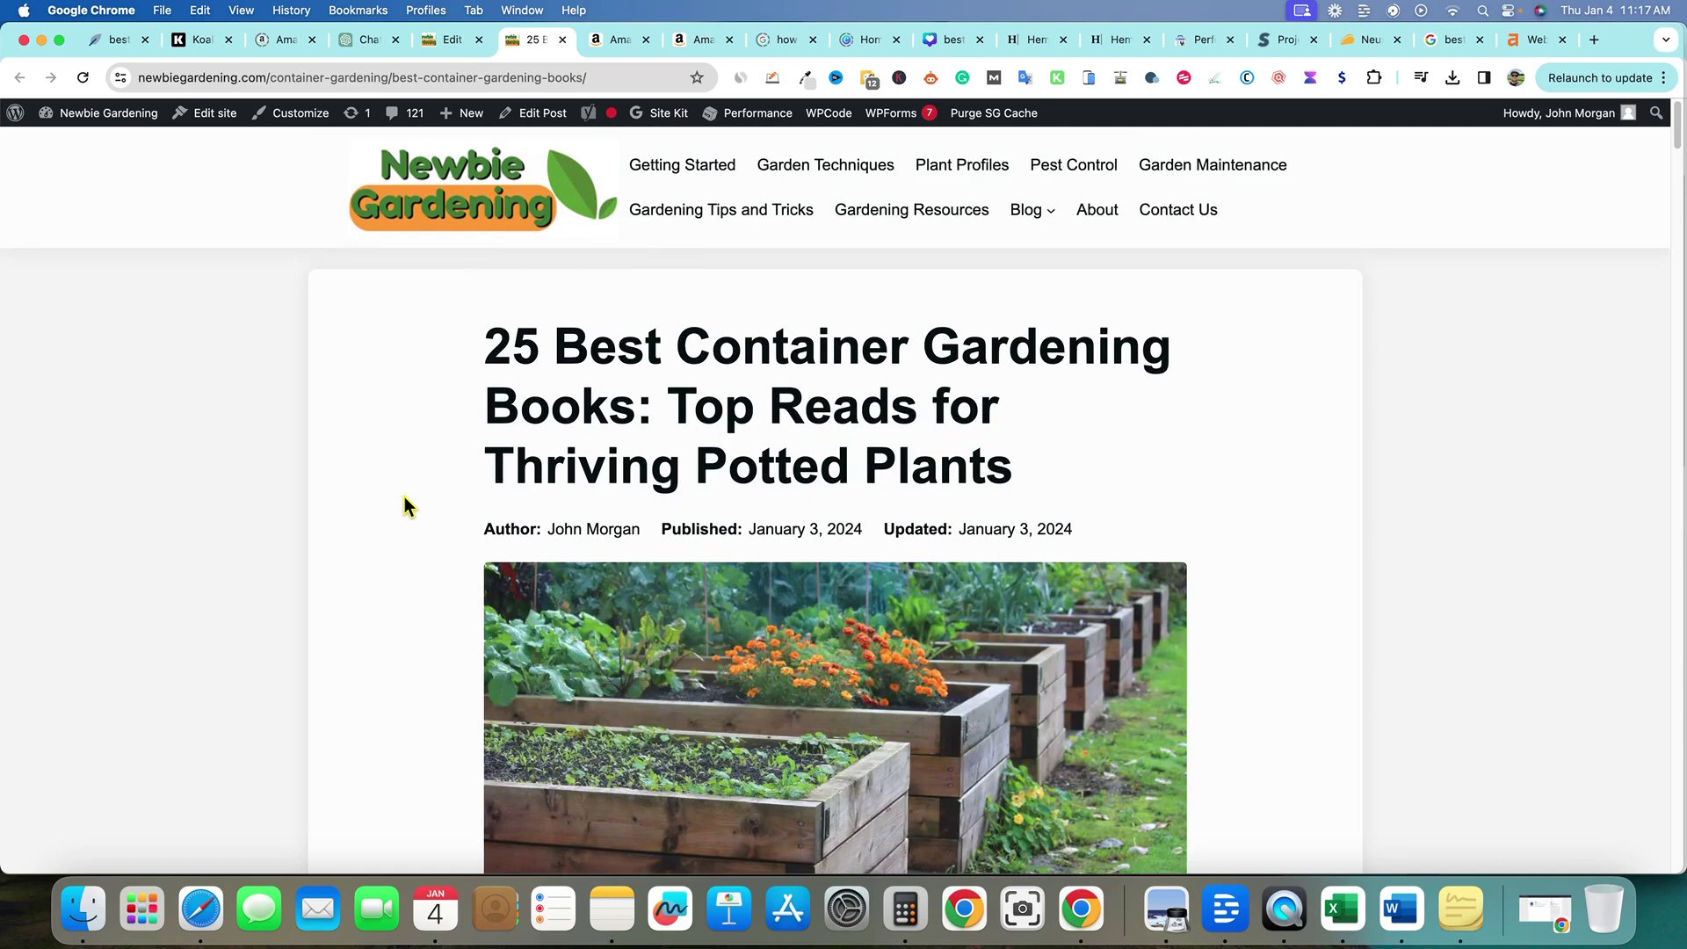